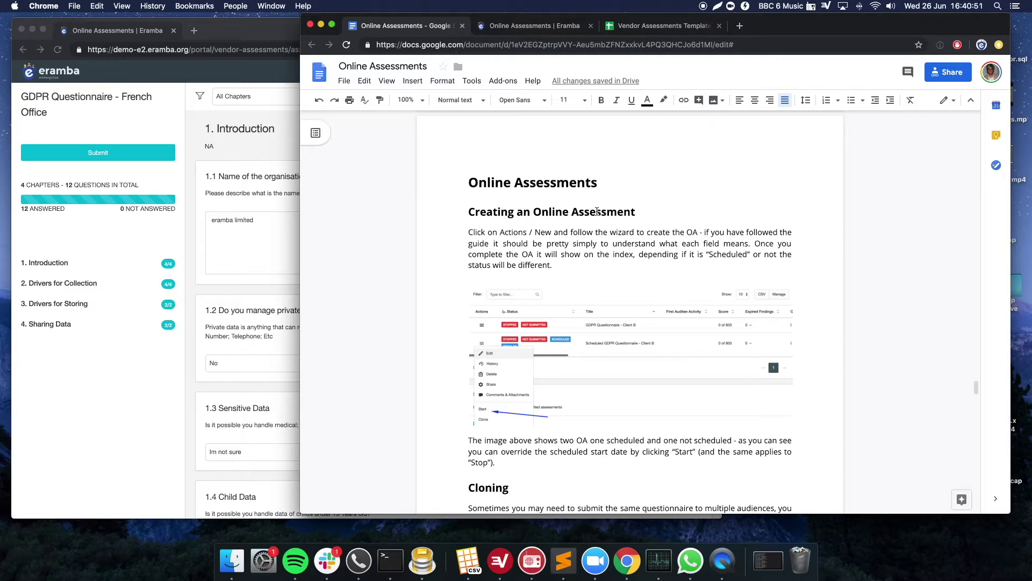
- Browse the auditee's questionnaire portal, checking question 1.2's answer choices and leaving it at No
left_click(199, 209)
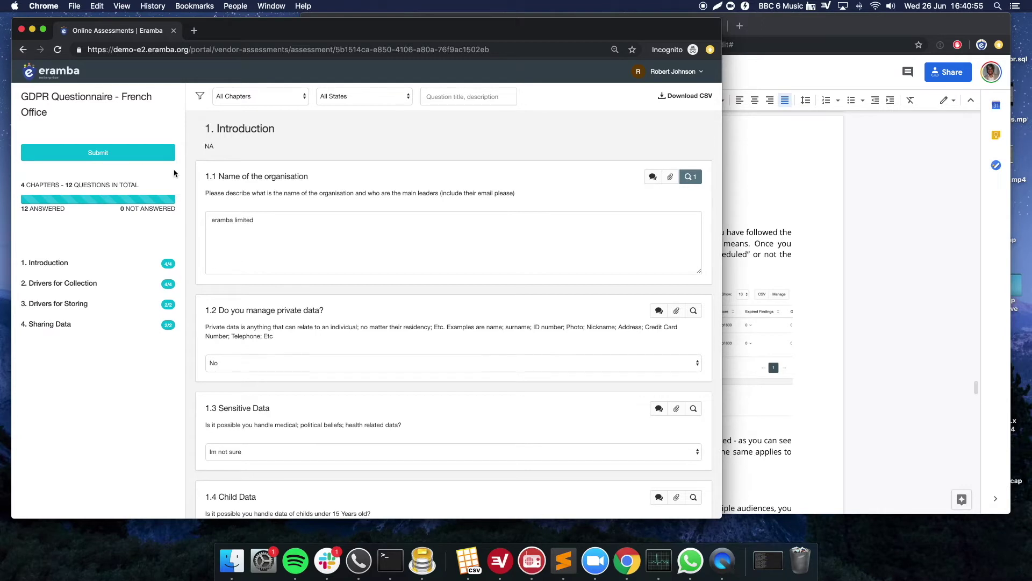
scroll(65, 320, "down", 1)
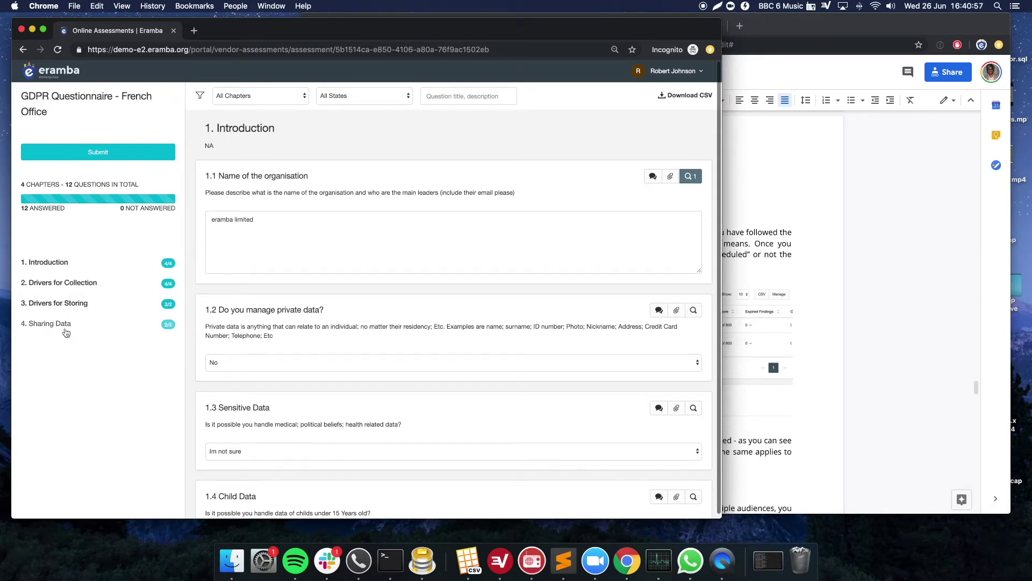
scroll(266, 204, "down", 3)
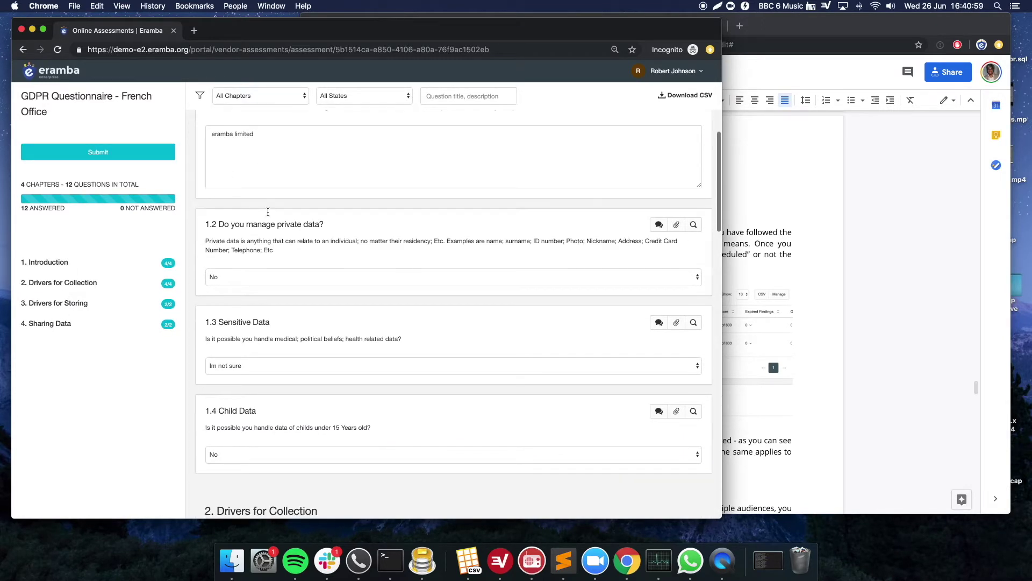
scroll(302, 238, "up", 4)
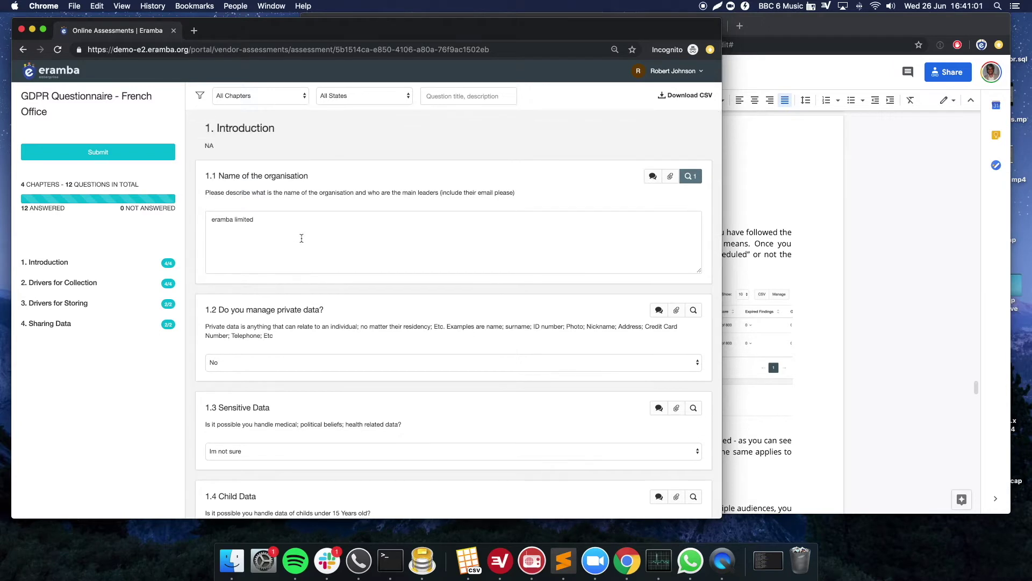
scroll(265, 224, "down", 2)
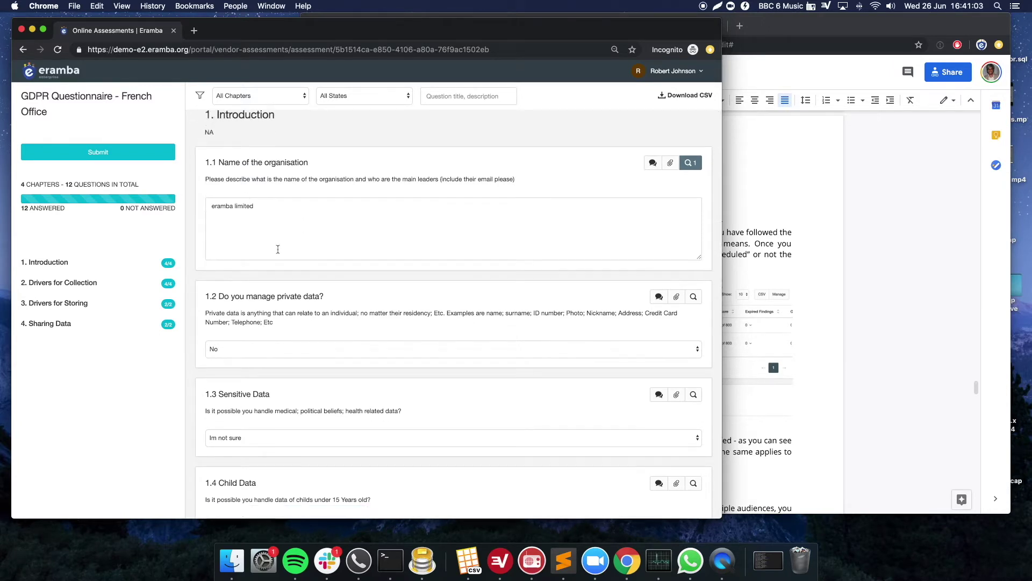
left_click(294, 316)
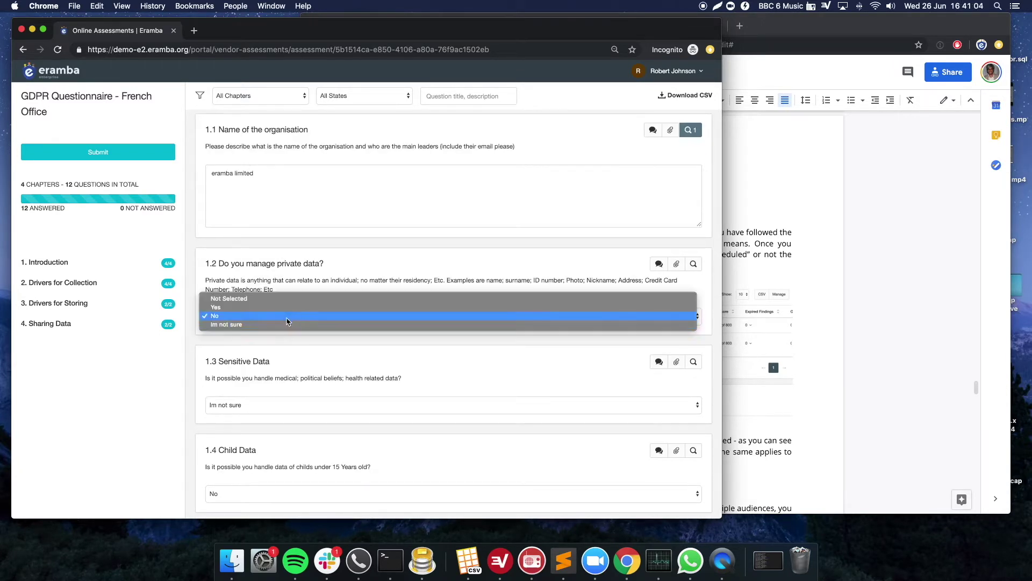
left_click(284, 258)
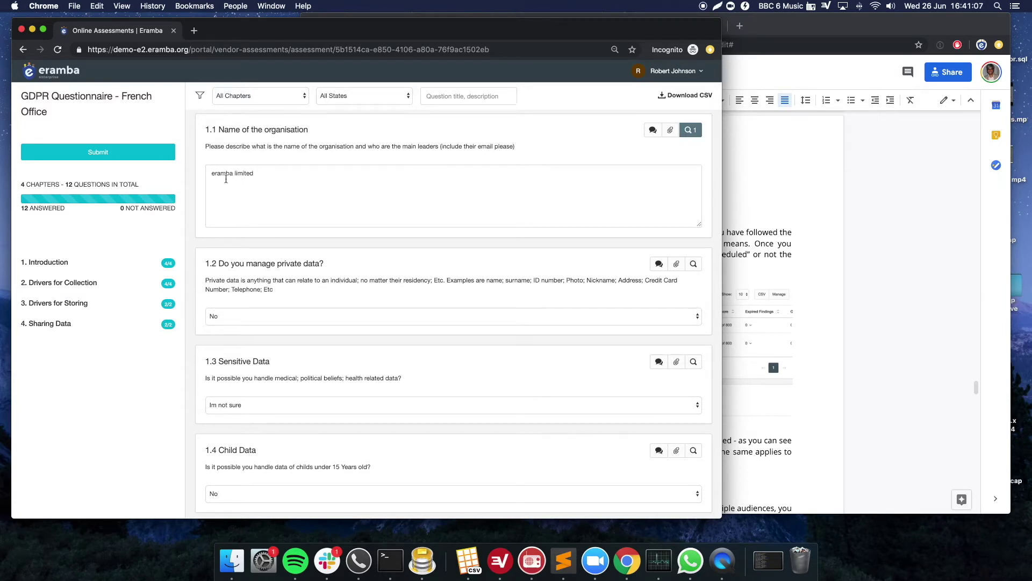
scroll(345, 208, "up", 1)
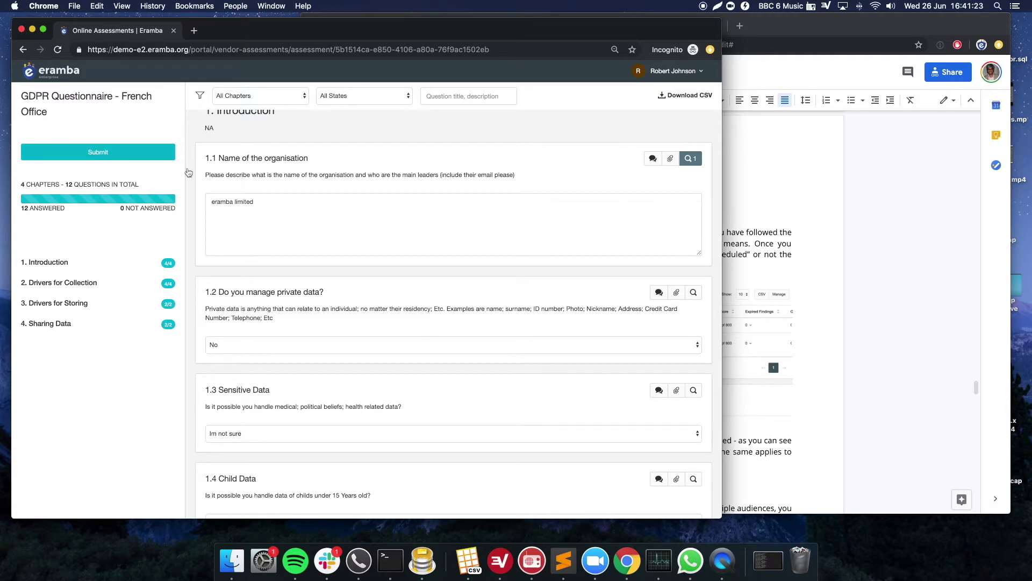
- Return to eramba's Online Assessments list and select the GDPR Questionnaire - France title
left_click(780, 202)
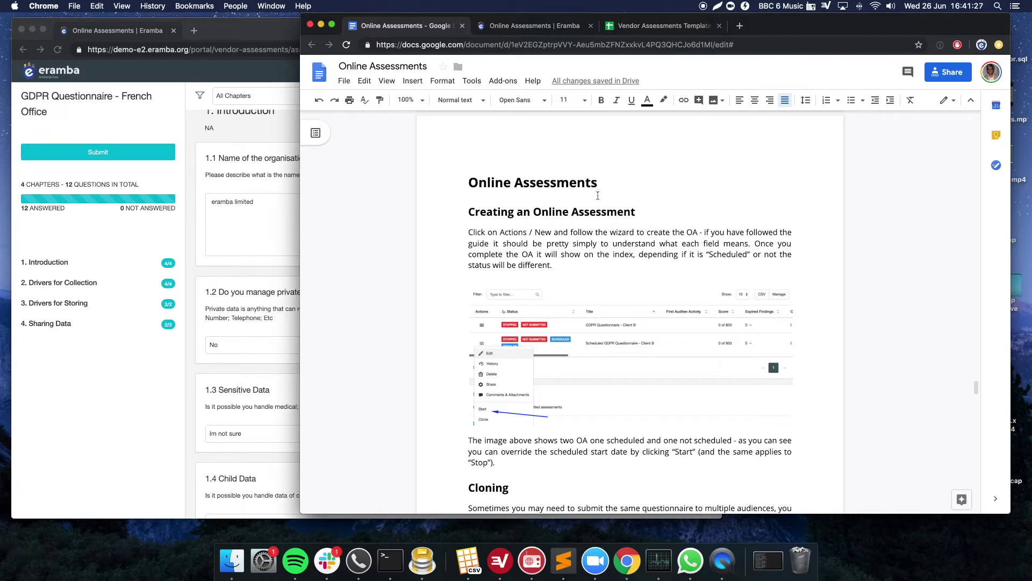
left_click(536, 30)
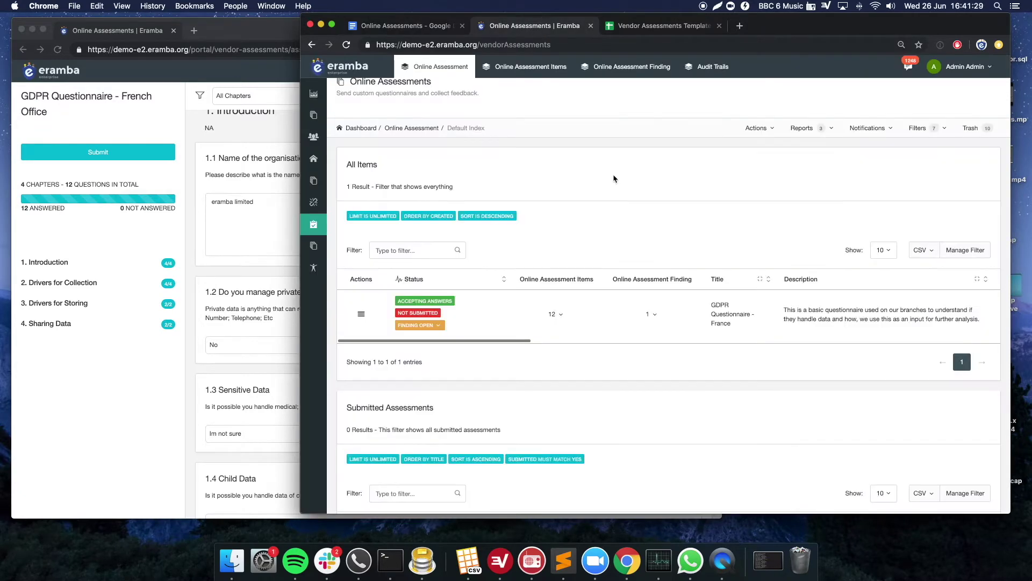
scroll(546, 235, "up", 1)
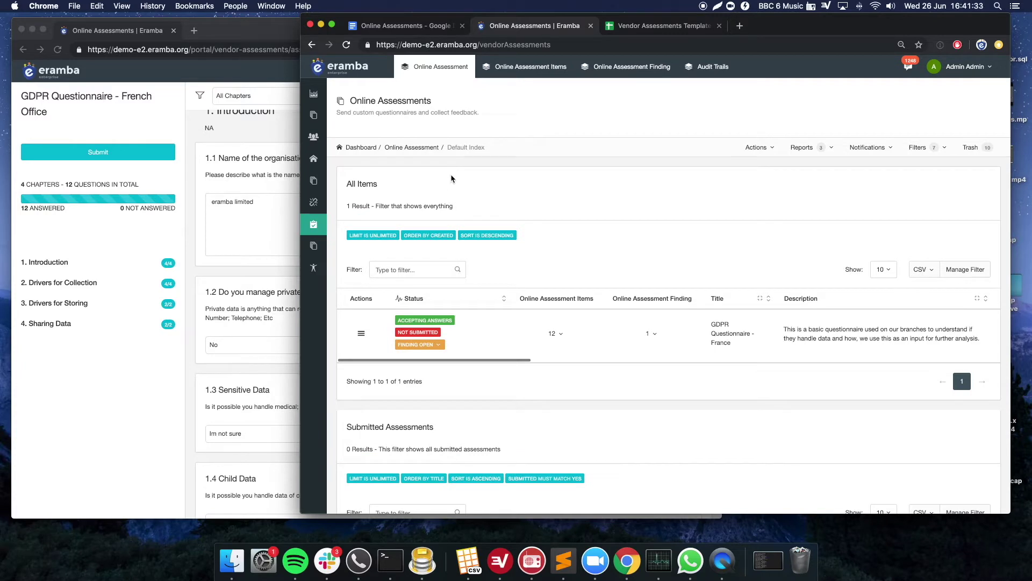
mouse_move(314, 230)
left_click_drag(716, 324, 729, 353)
- Scroll the assessments table right to reveal the Auditor and Auditee columns
left_click(111, 126)
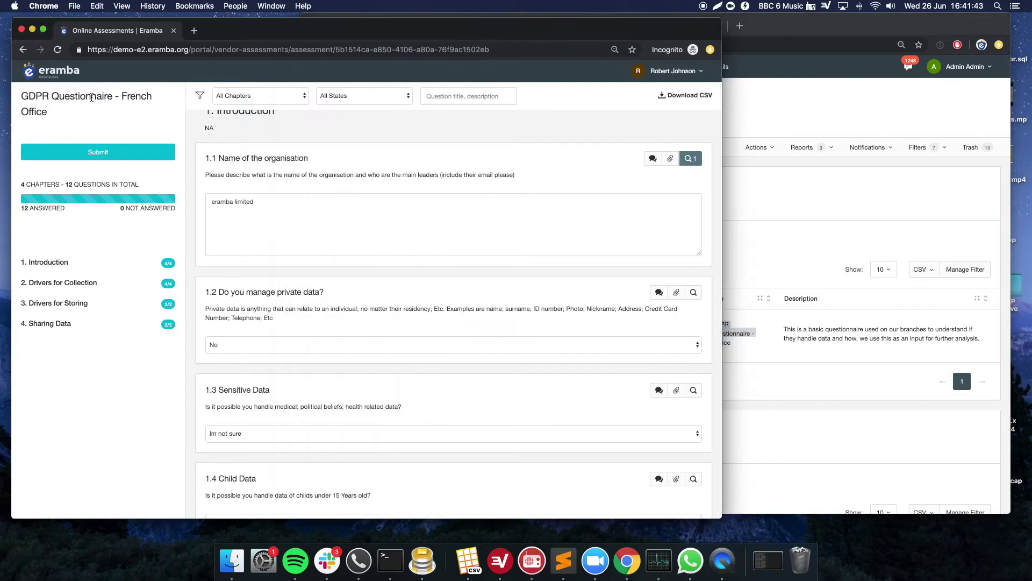
left_click(794, 262)
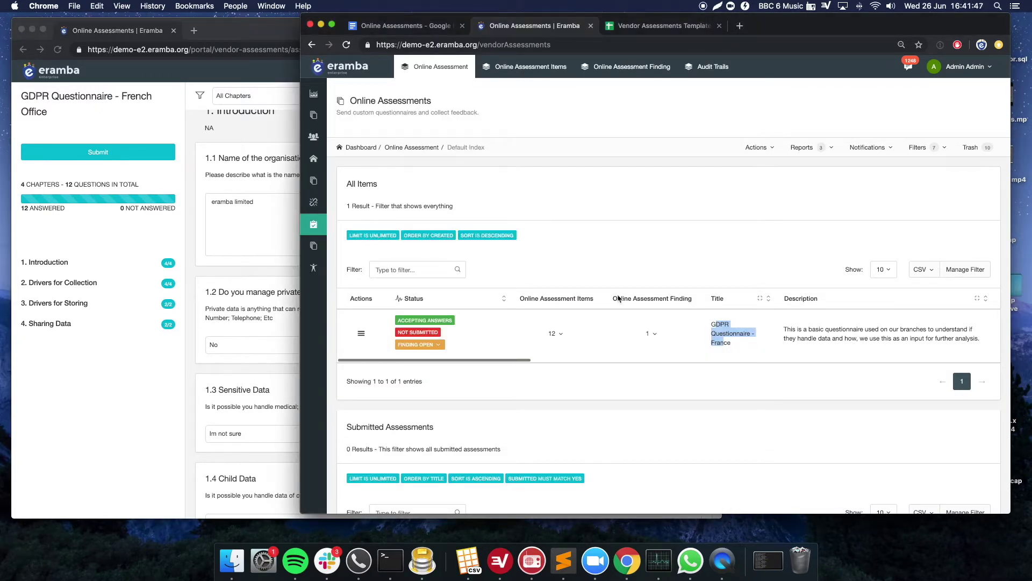
left_click_drag(521, 362, 572, 365)
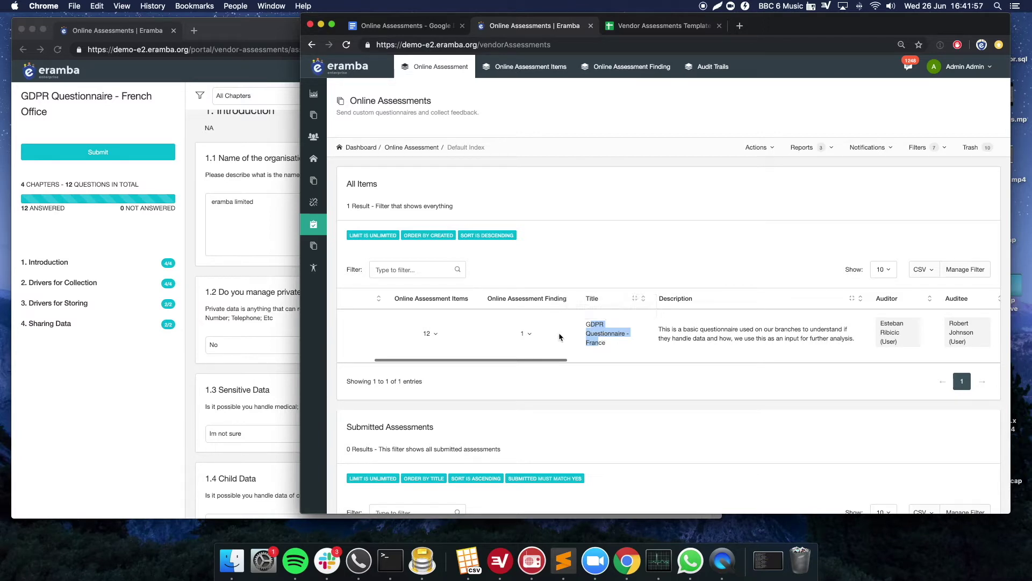
left_click(268, 157)
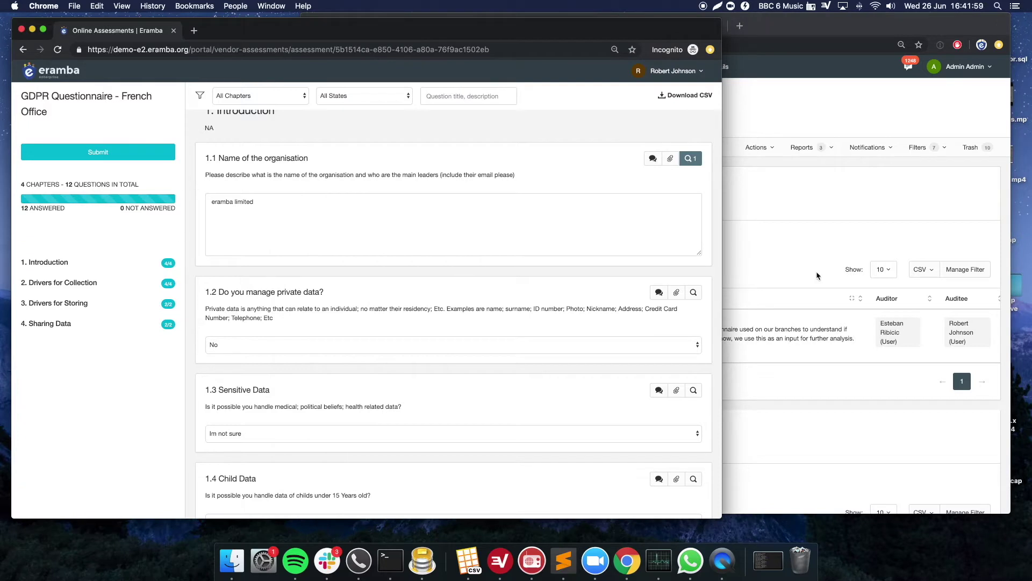
left_click(906, 212)
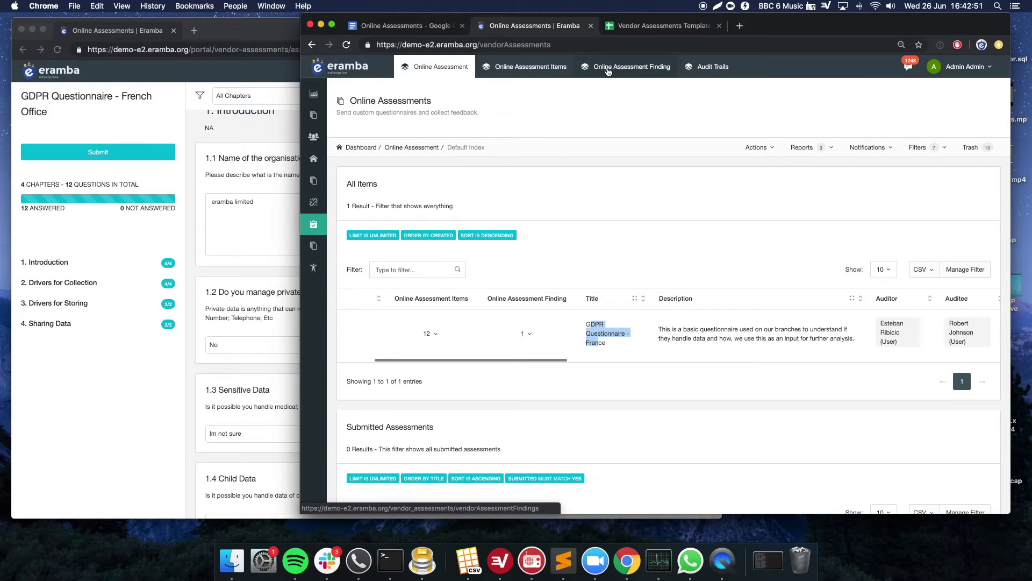
- Open the assessment's Audit Trails as System Logs (174 entries) in a new tab and scroll through them
left_click(713, 66, "super")
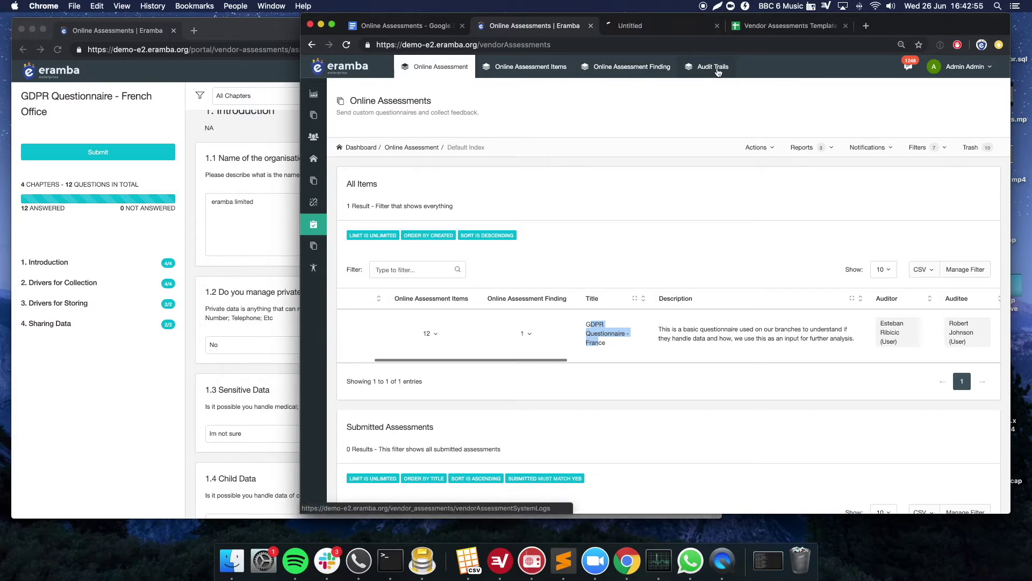
left_click(660, 26)
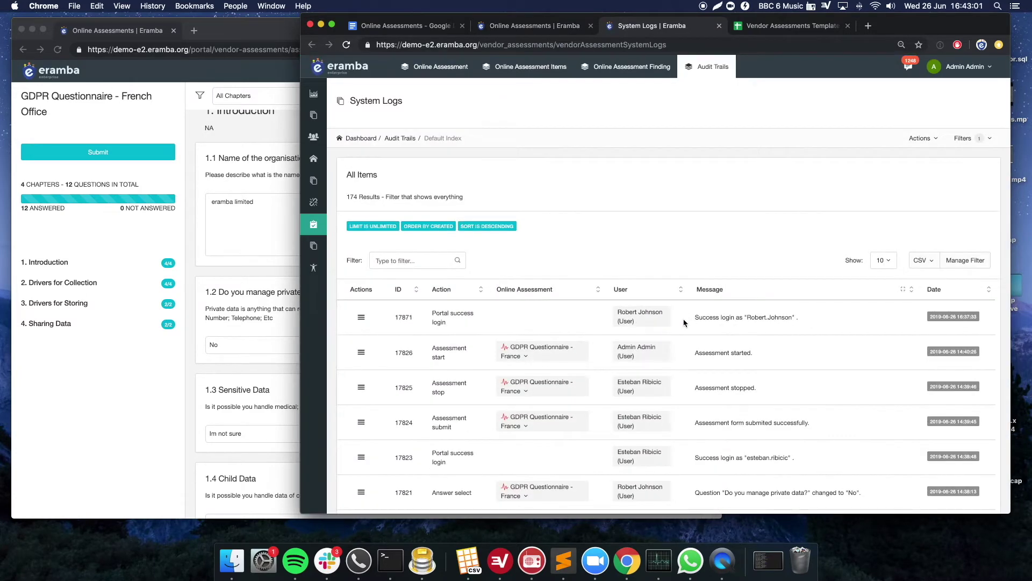
scroll(687, 320, "down", 2)
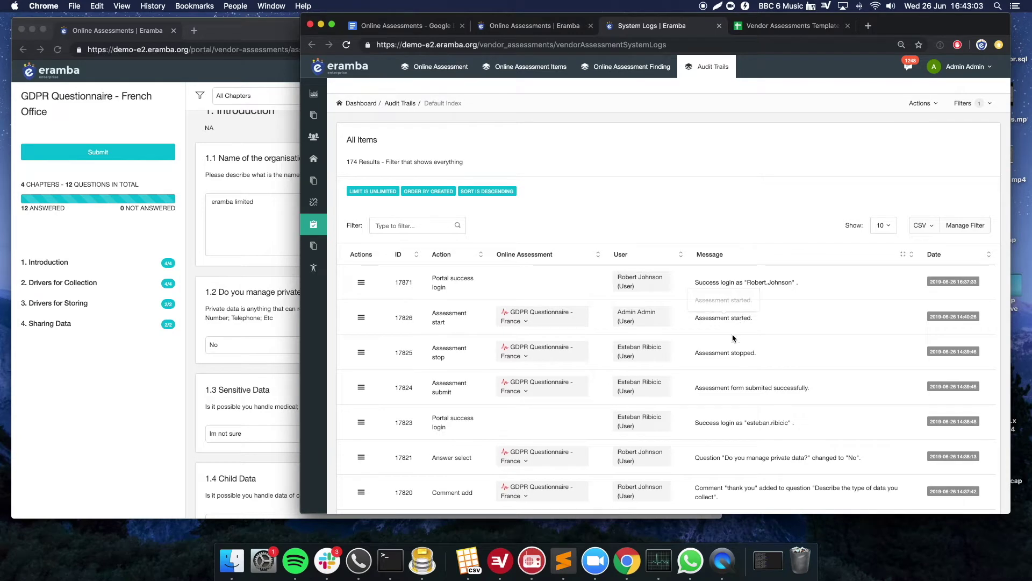
scroll(735, 342, "down", 1)
scroll(736, 342, "down", 5)
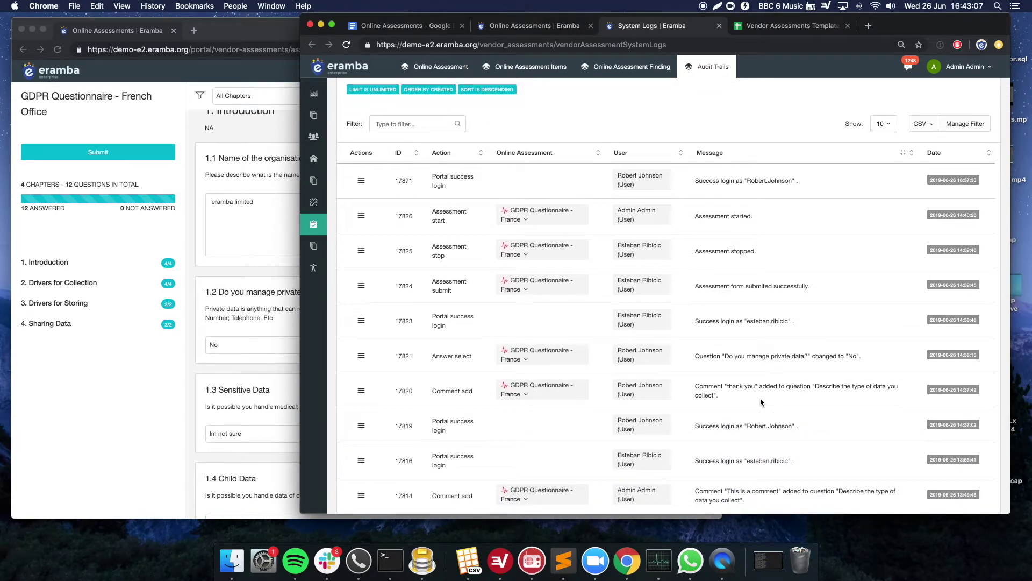
scroll(761, 402, "up", 5)
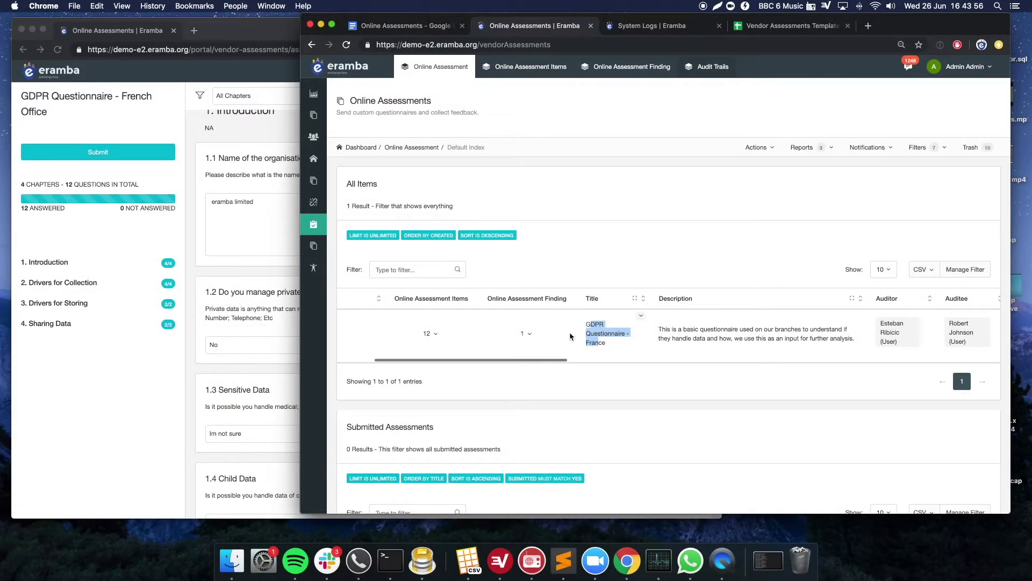
- Reveal the Tags, Questionnaire, Submit Date and Status columns, then raise the auditee's portal window
left_click_drag(526, 359, 608, 360)
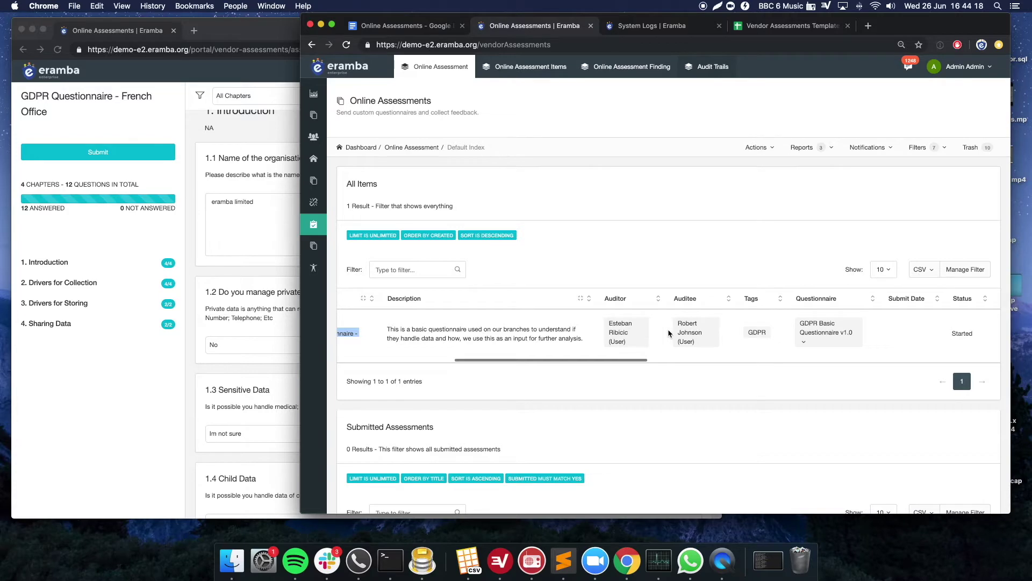
left_click(226, 274)
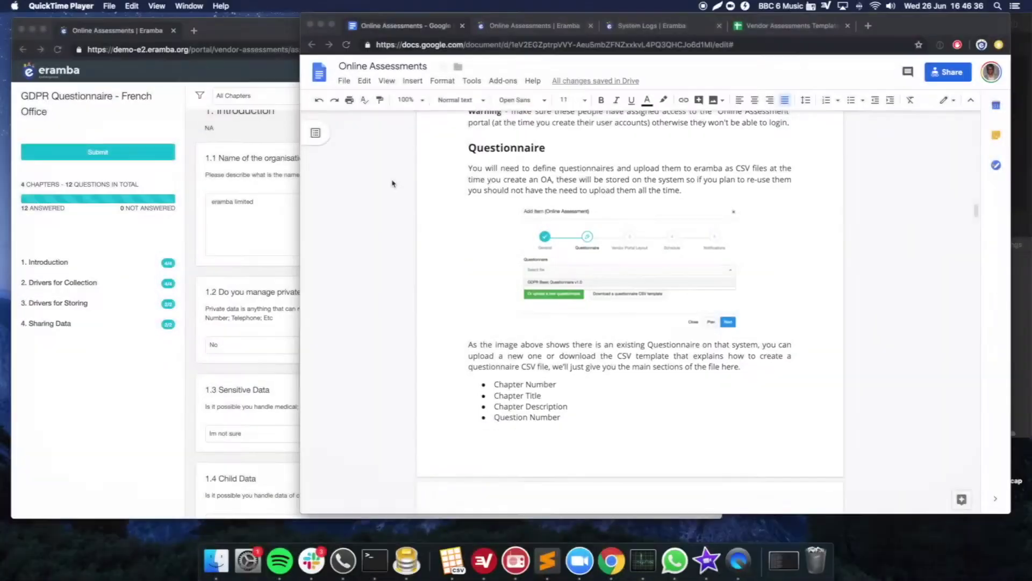
- Raise the Online Assessments guide document, then open the Vendor Assessments Template - GDPR spreadsheet
left_click(224, 167)
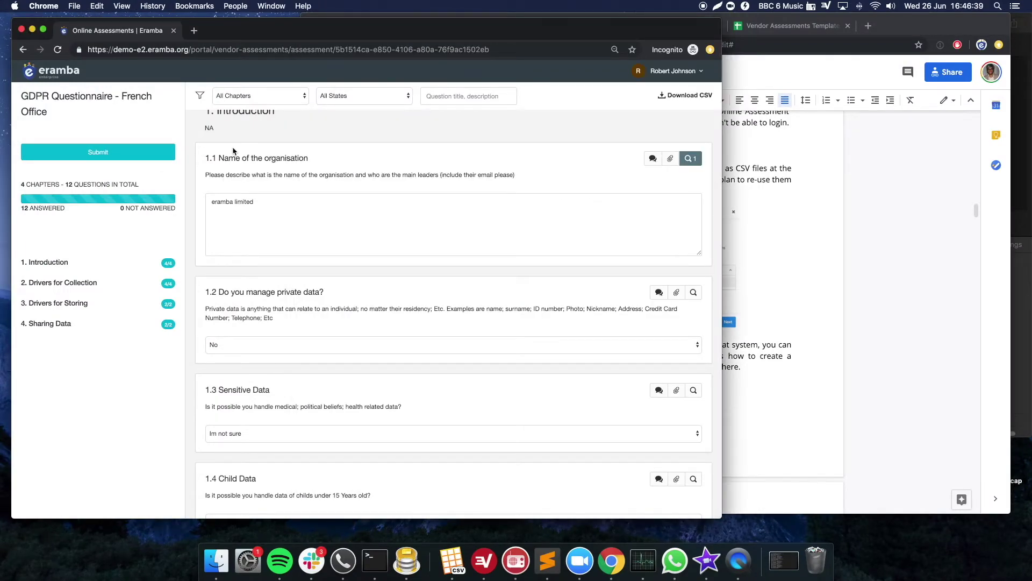
left_click(835, 175)
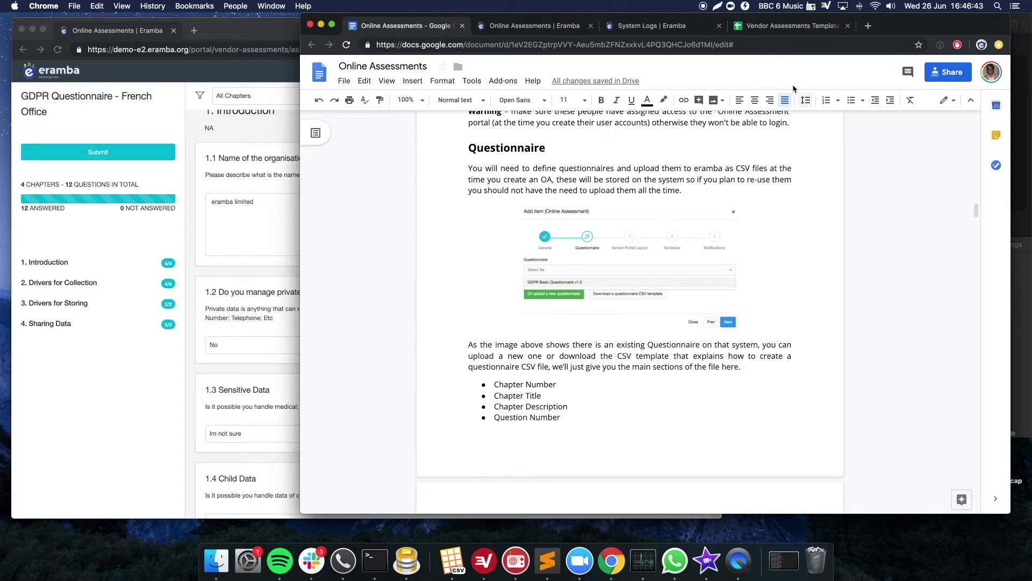
left_click(783, 26)
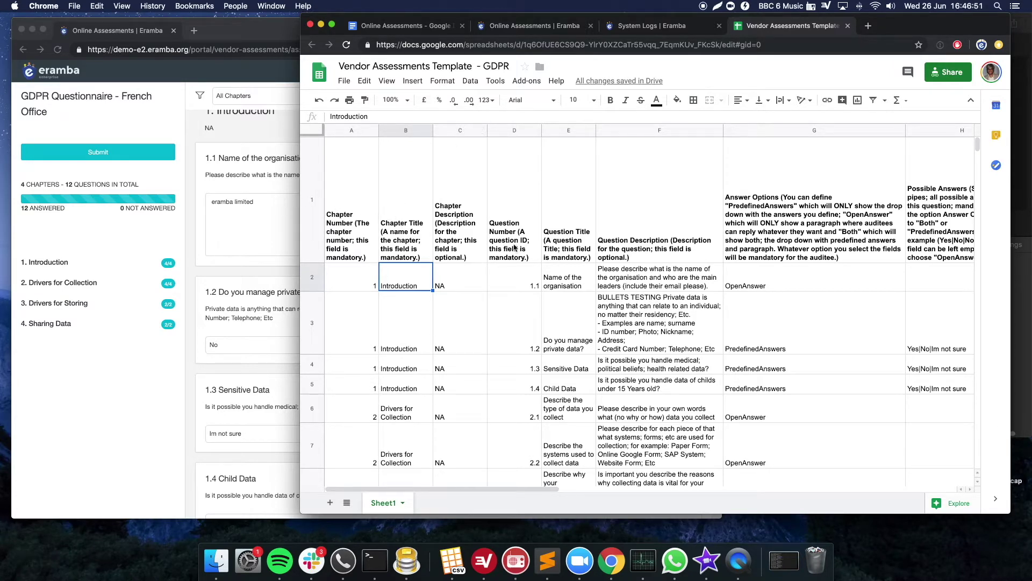
- Select the template's chapter header cells A1–C1 and the headers from Answer Options onward
left_click(361, 277)
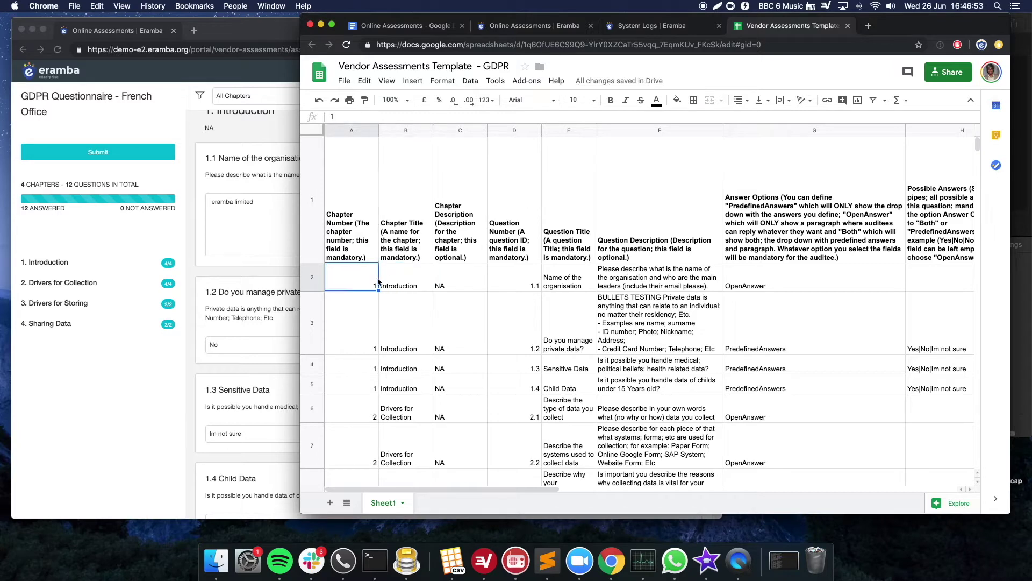
left_click(359, 222)
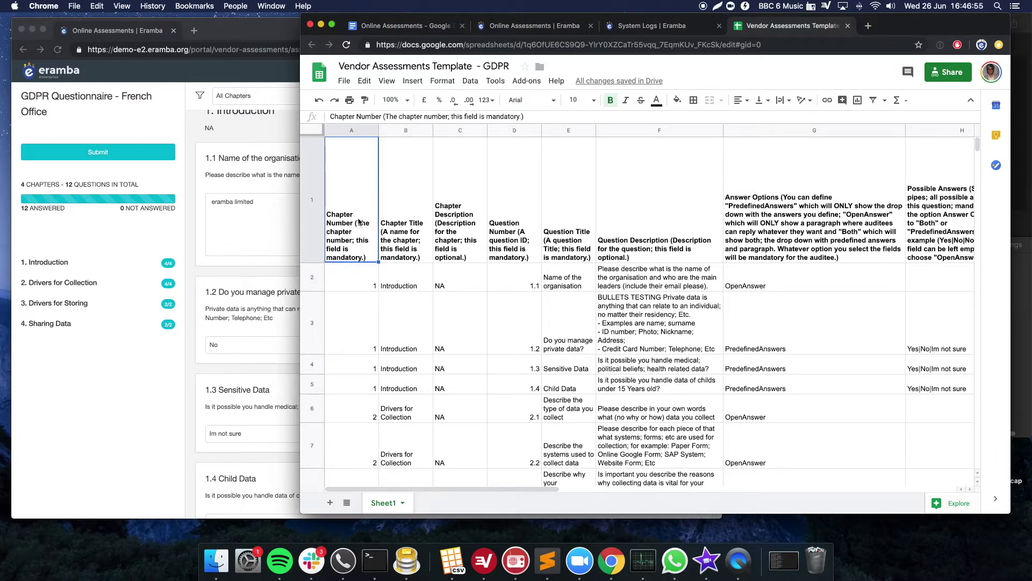
left_click_drag(358, 218, 660, 218)
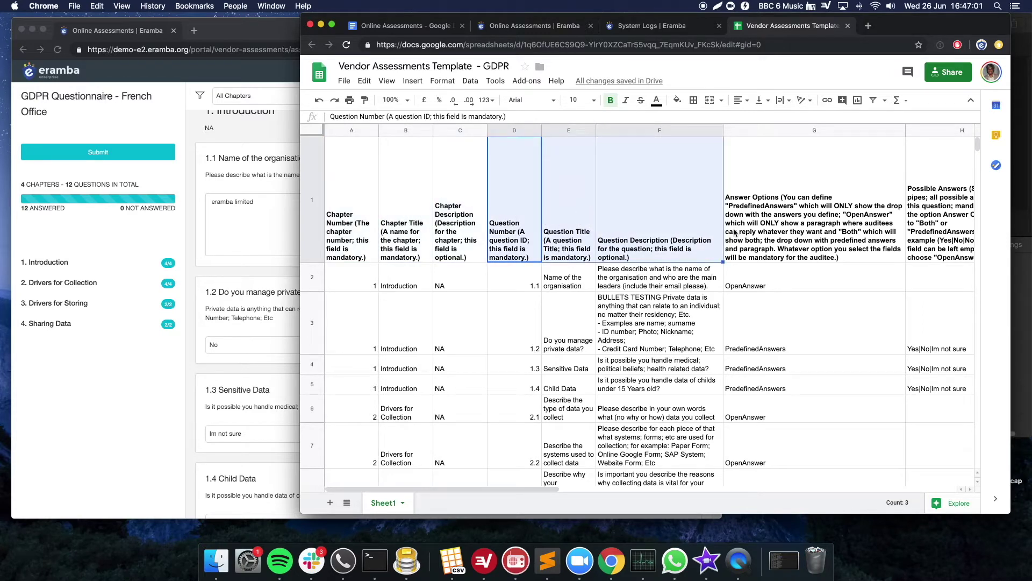
left_click_drag(735, 232, 946, 228)
scroll(763, 250, "left", 5)
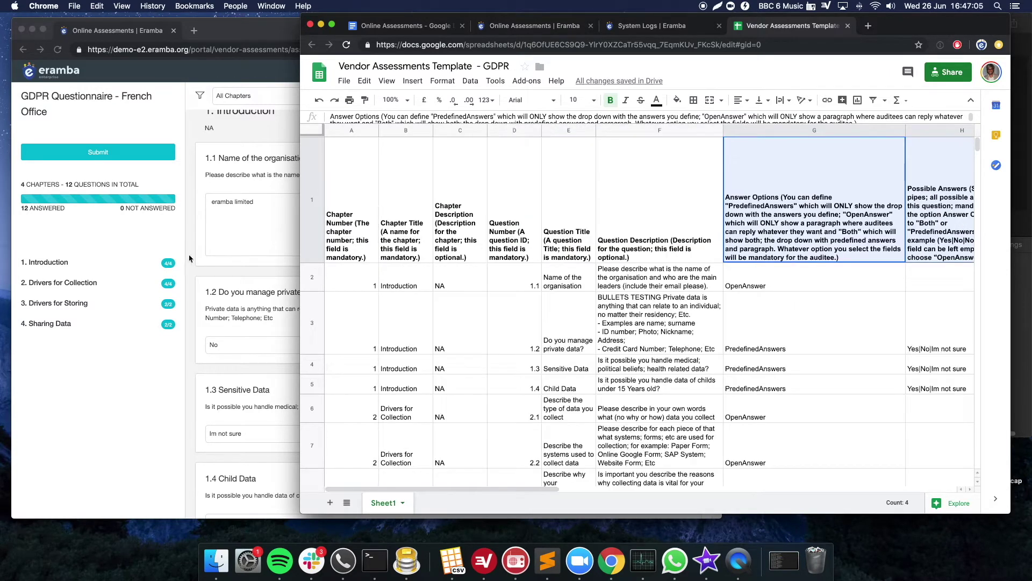
- Compare the template's Chapter Number and Chapter Title cells for question 1.1 with the eramba questionnaire
left_click(147, 244)
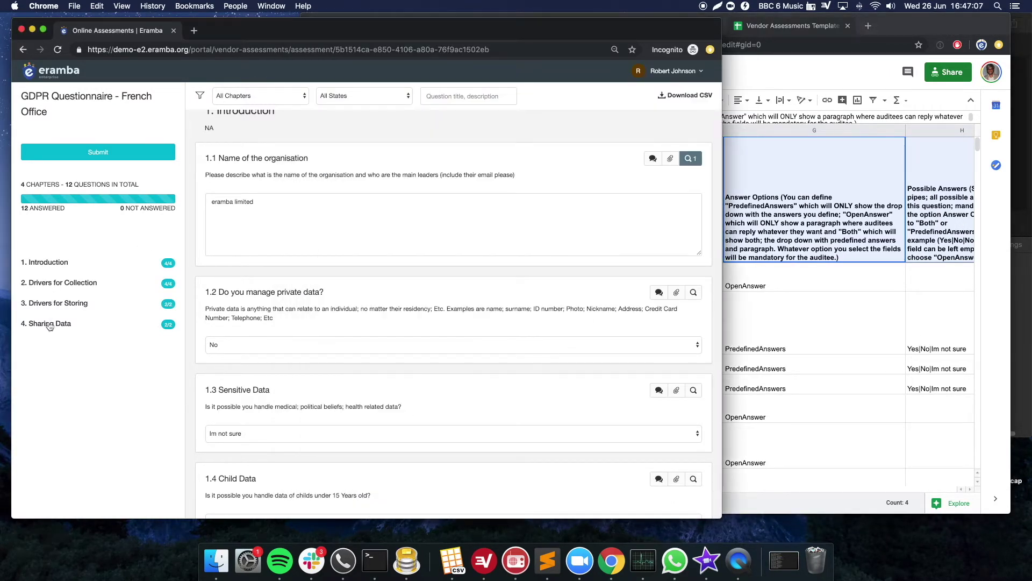
left_click(758, 307)
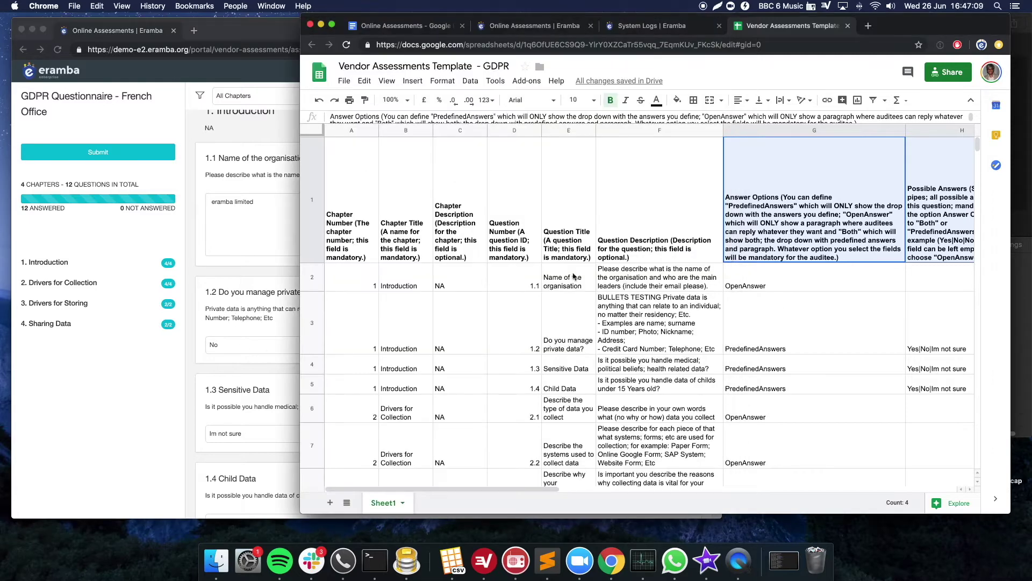
left_click(407, 282)
left_click(372, 283)
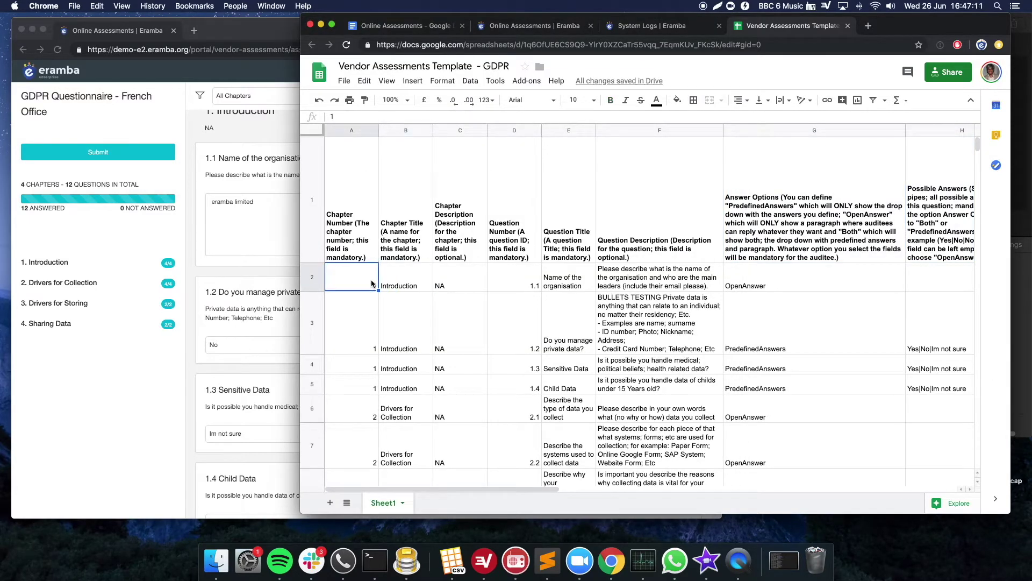
key("Down")
key("Down")
key("Down")
key("Down")
key("Down")
key("Down")
key("Down")
key("Down")
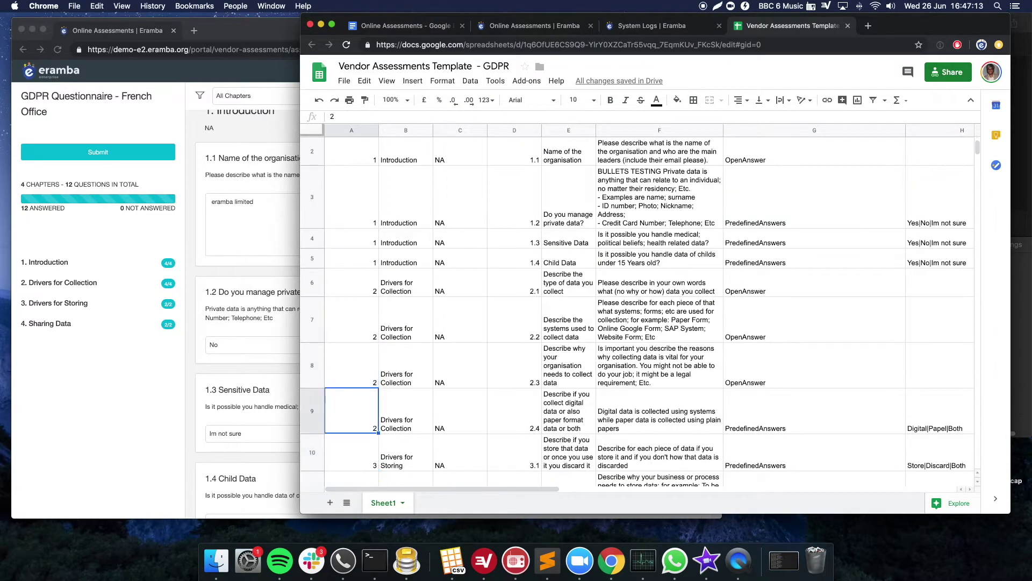
key("Down")
key("Down")
key("Right")
key("Up")
key("Up")
key("Up")
key("Up")
key("Up")
key("Up")
key("Up")
key("Up")
key("Up")
key("Up")
key("Up")
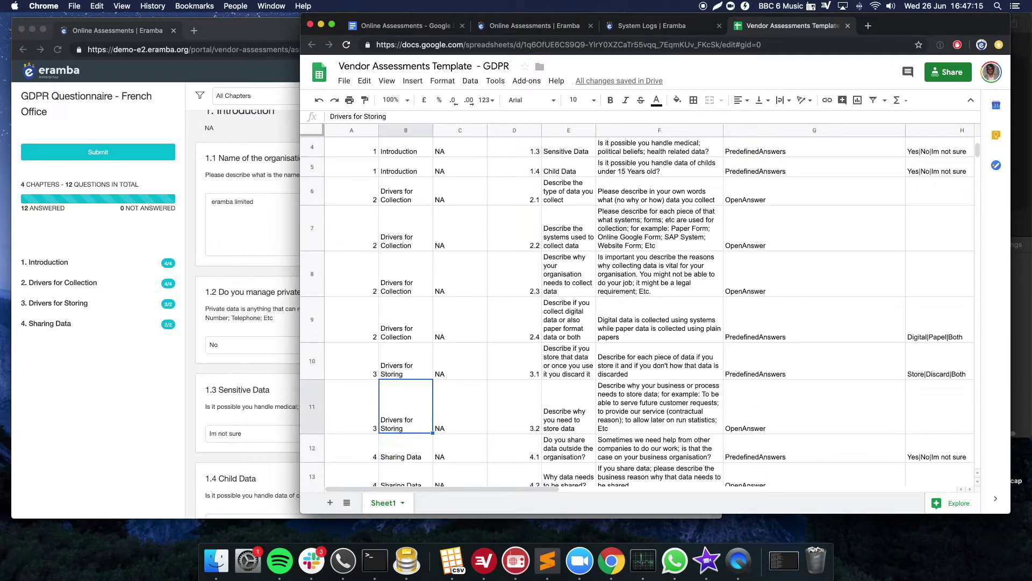
- Step through the Chapter Description, Question Number, Question Title and Question Description columns
key("Right")
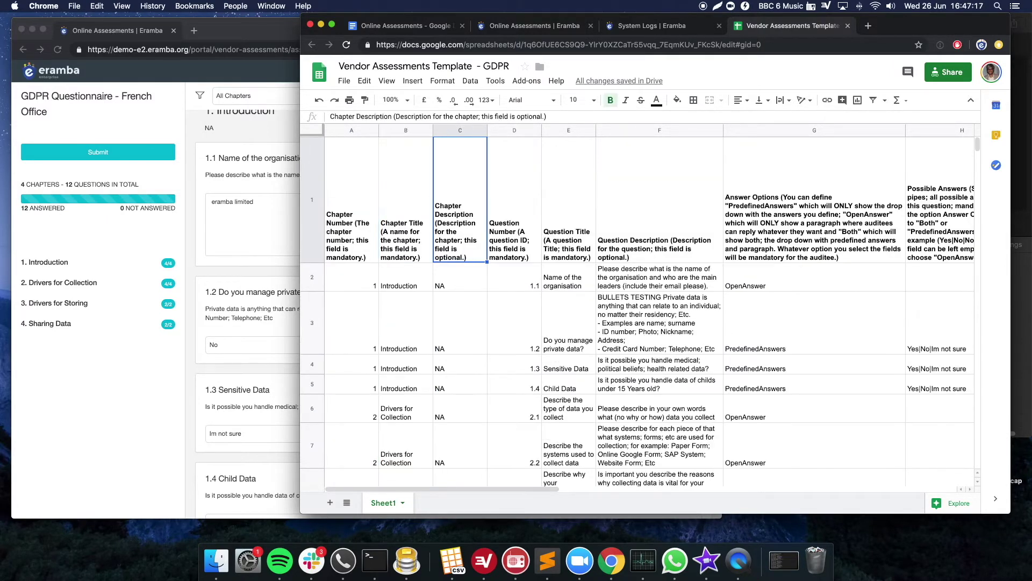
key("Down")
key("Right")
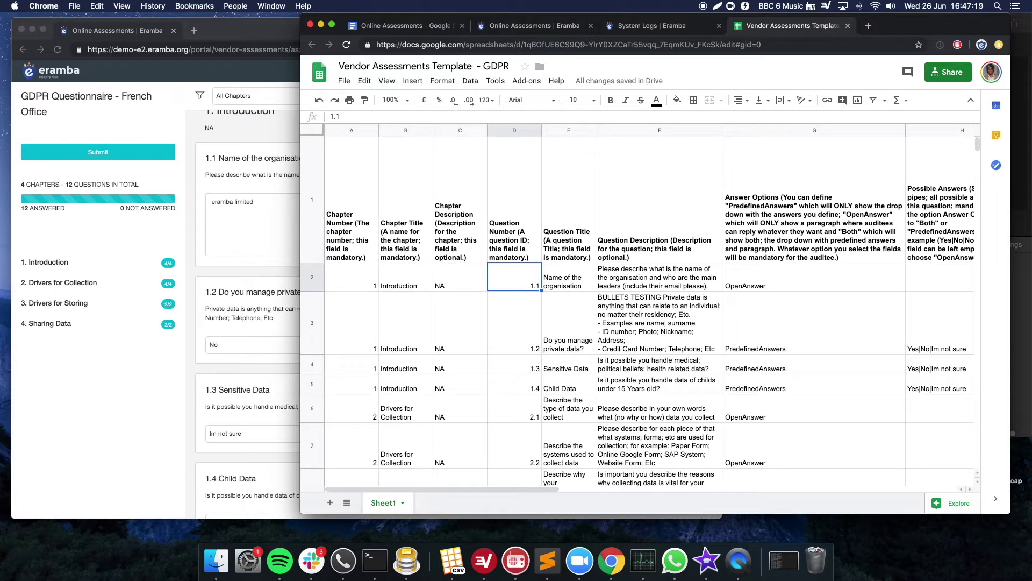
key("Up")
key("shift+Down")
key("shift+Down")
key("shift+Down")
key("Right")
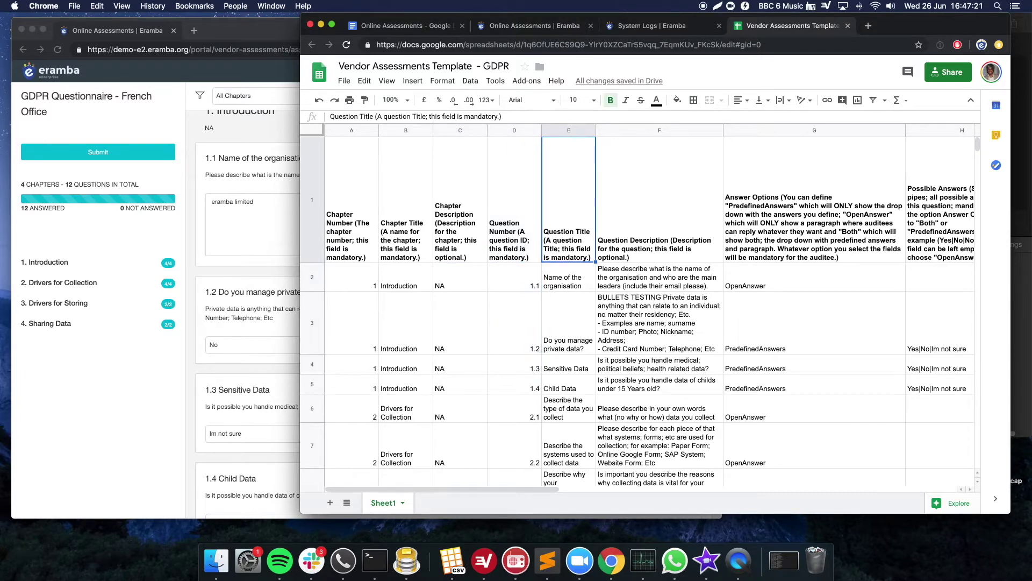
key("Right")
key("shift+Down")
key("shift+Down")
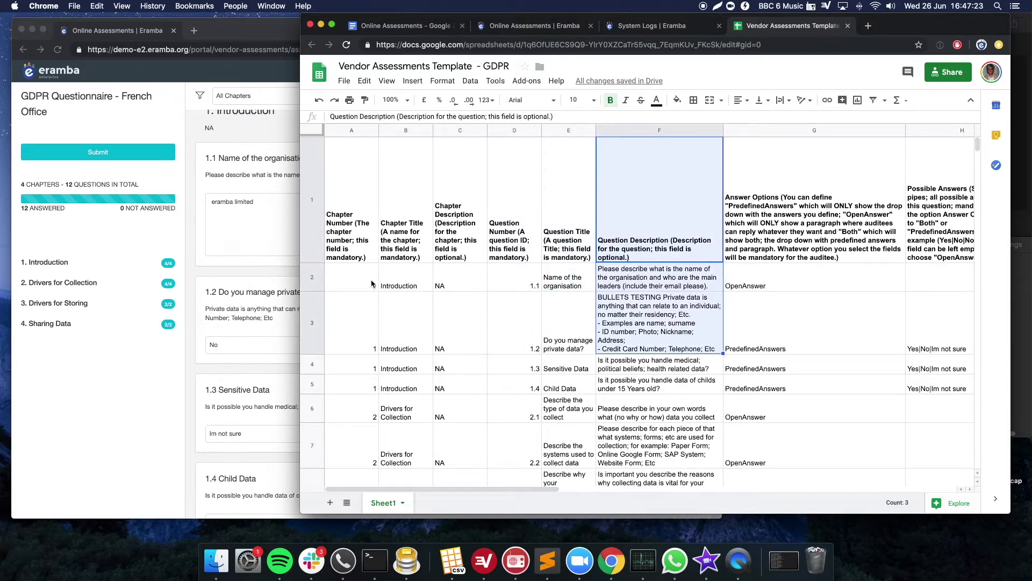
- In eramba, highlight the Introduction chapter, NA description, and question 1.1's title and description
left_click(260, 234)
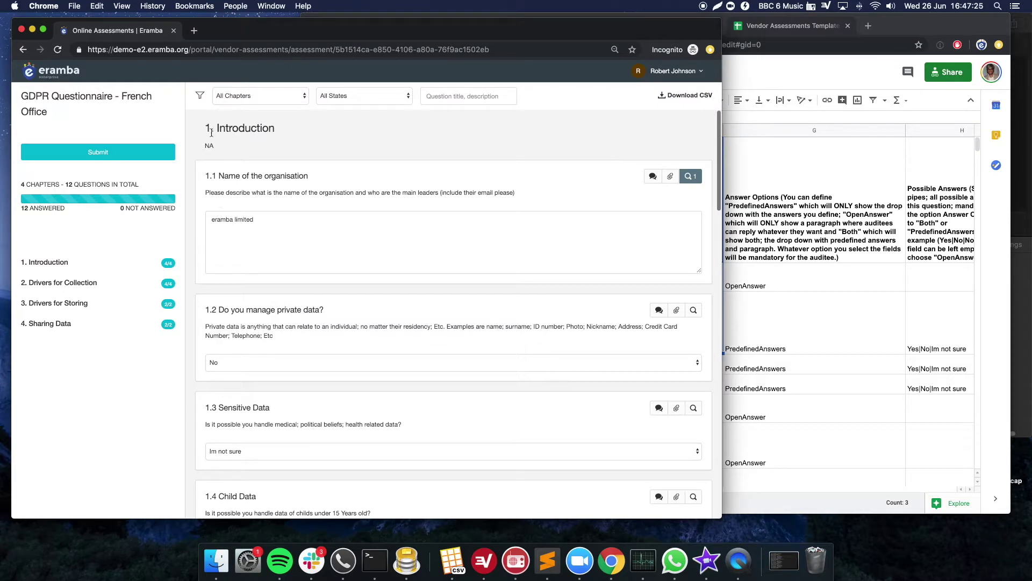
double_click(236, 128)
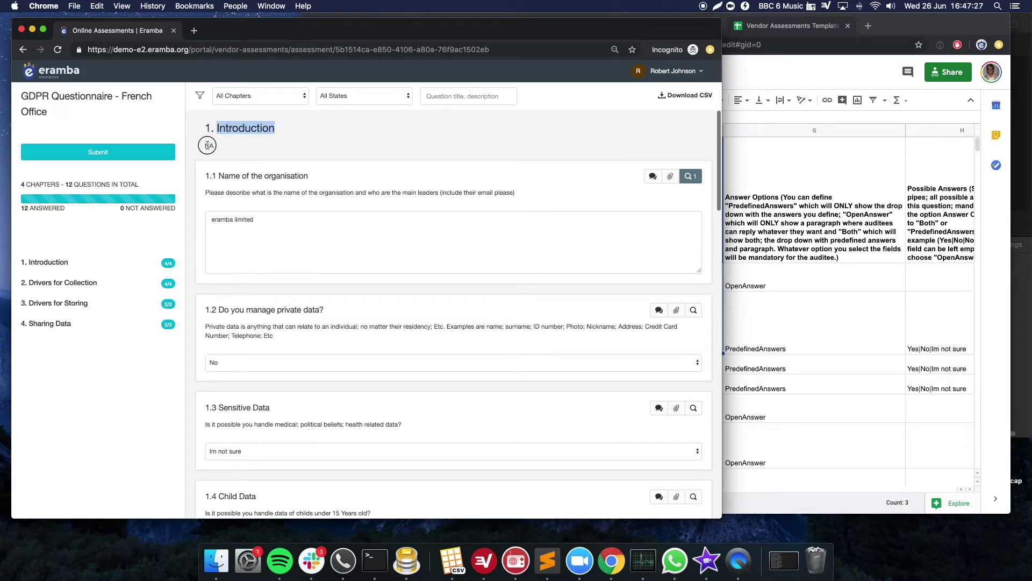
double_click(208, 145)
left_click(213, 175)
left_click_drag(219, 176, 308, 176)
triple_click(219, 192)
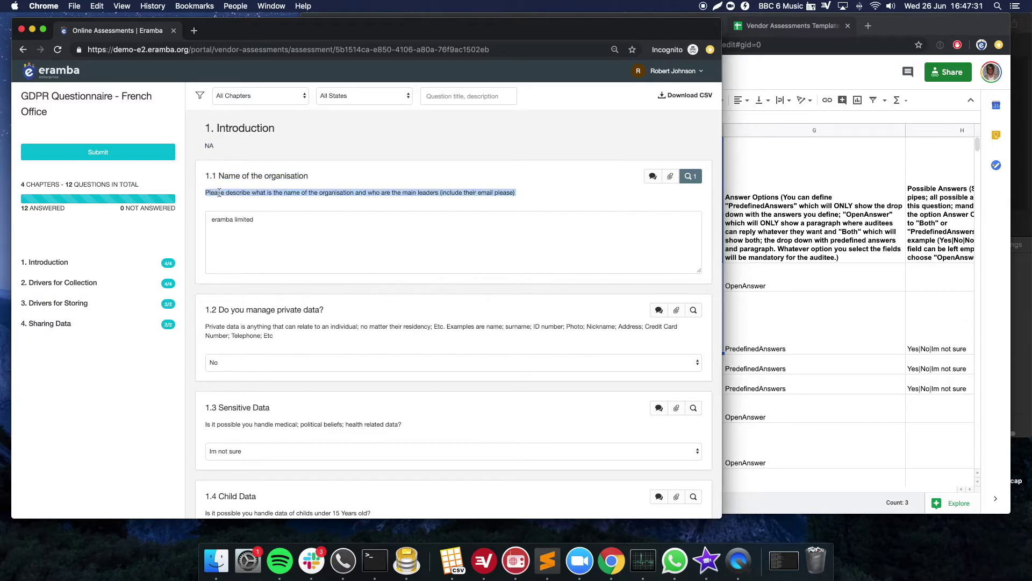
- Check the template's Answer Options: OpenAnswer for 1.1 and PredefinedAnswers for 1.2
left_click(867, 206)
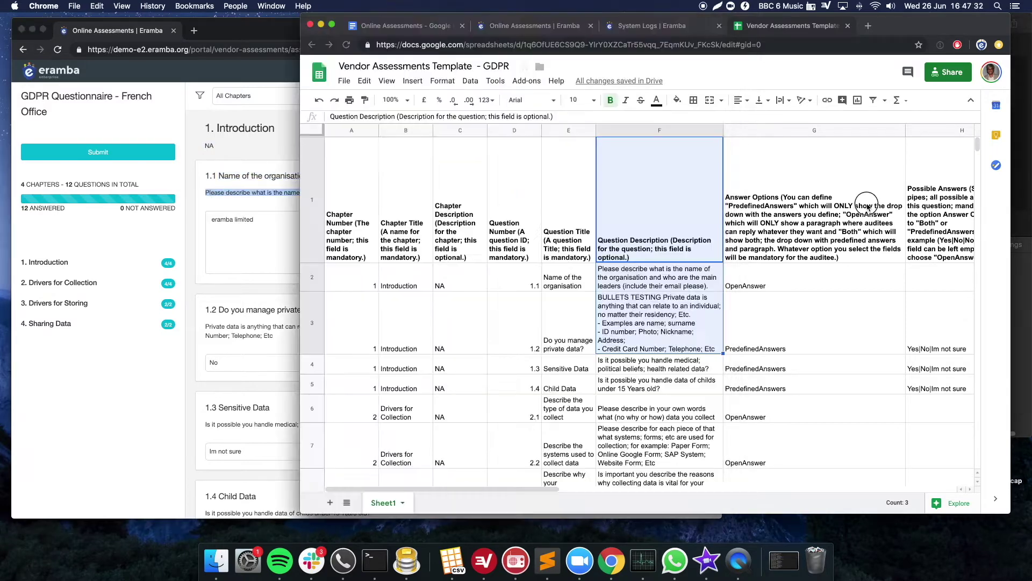
left_click(812, 241)
scroll(812, 241, "right", 10)
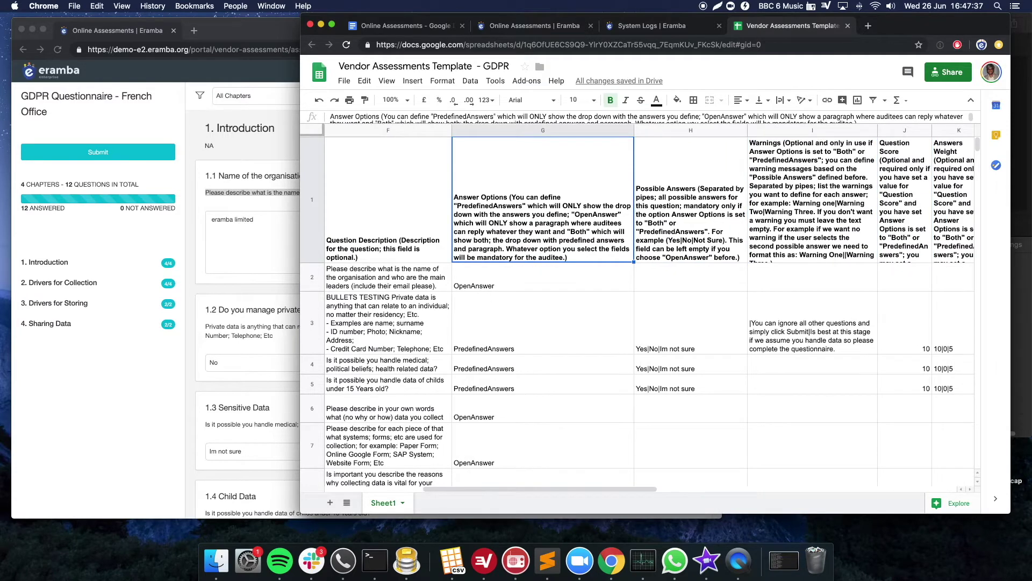
left_click(542, 282)
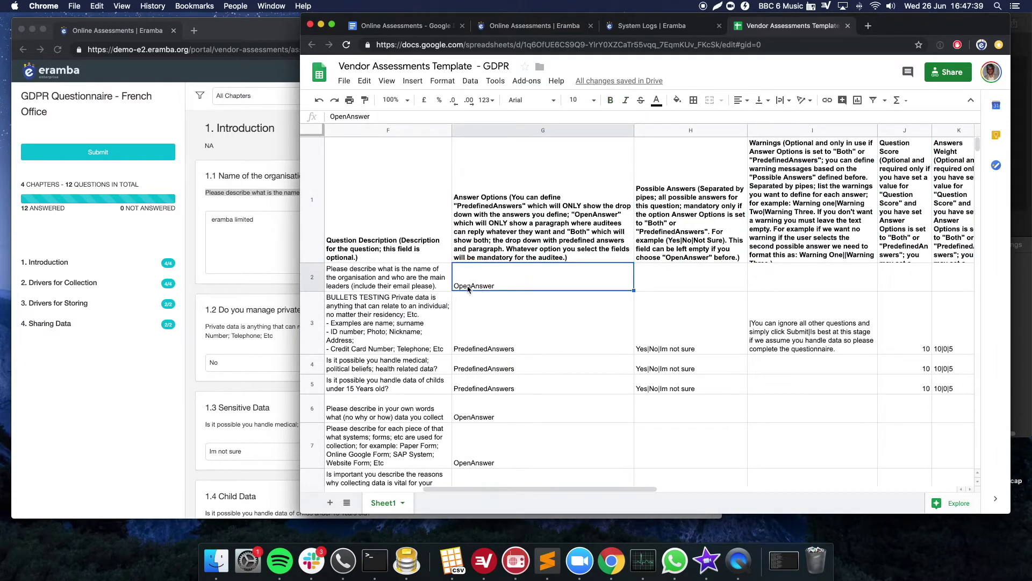
left_click(227, 243)
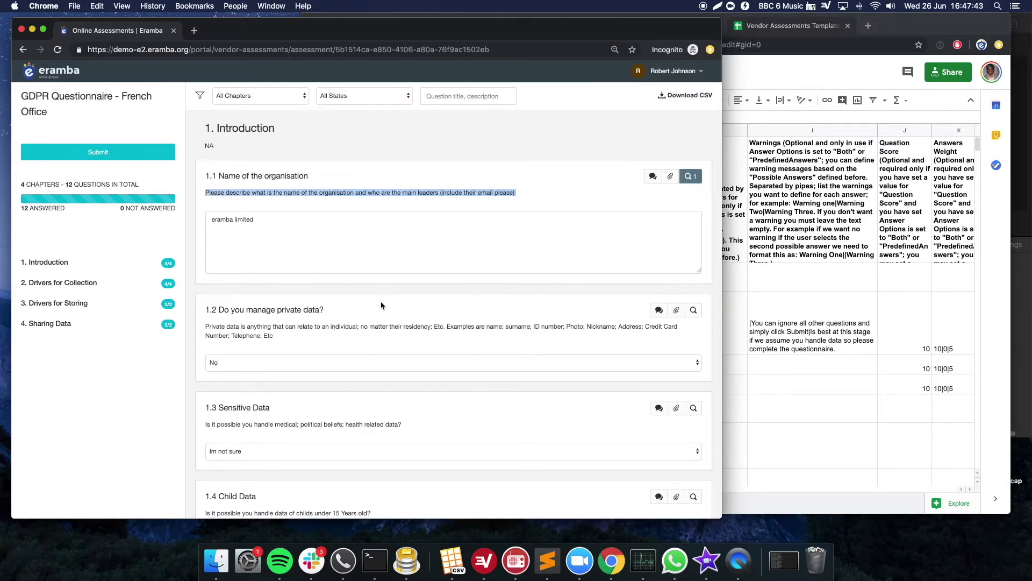
left_click(741, 298)
left_click(584, 333)
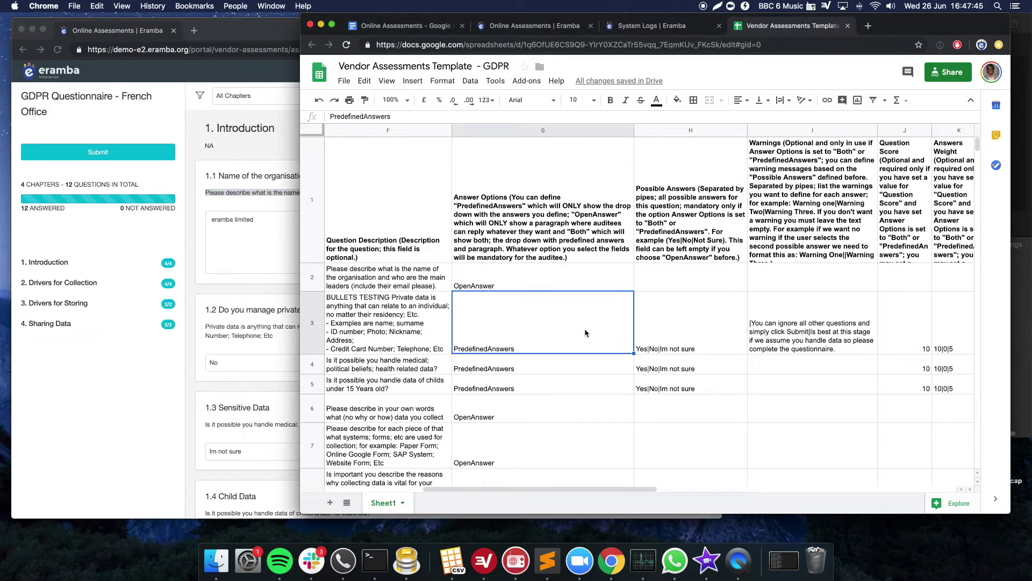
- In eramba, view question 1.2's answer choices, keeping No, and question 1.1's free-text answer field
left_click(263, 330)
left_click(232, 362)
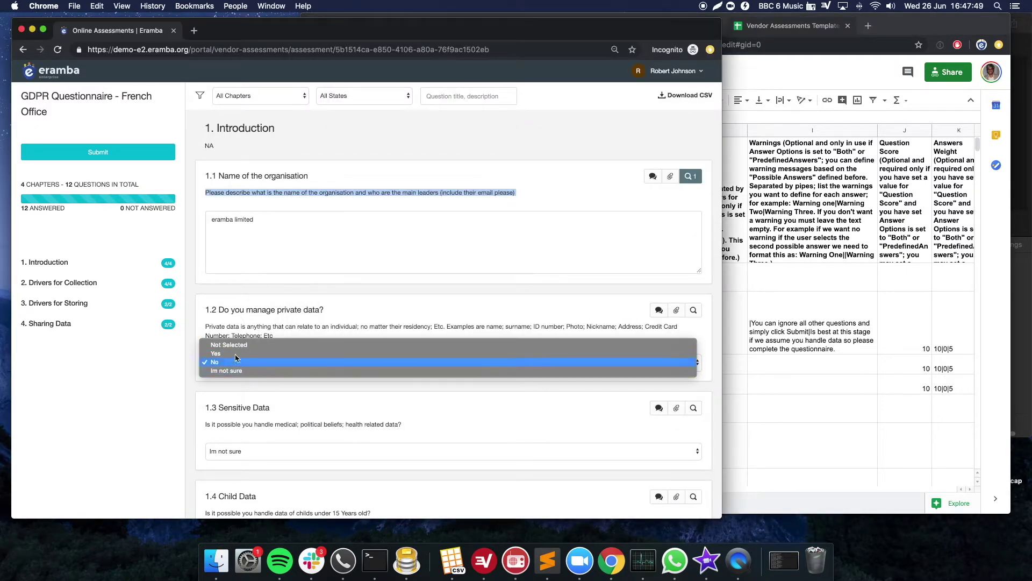
left_click(249, 323)
left_click(734, 318)
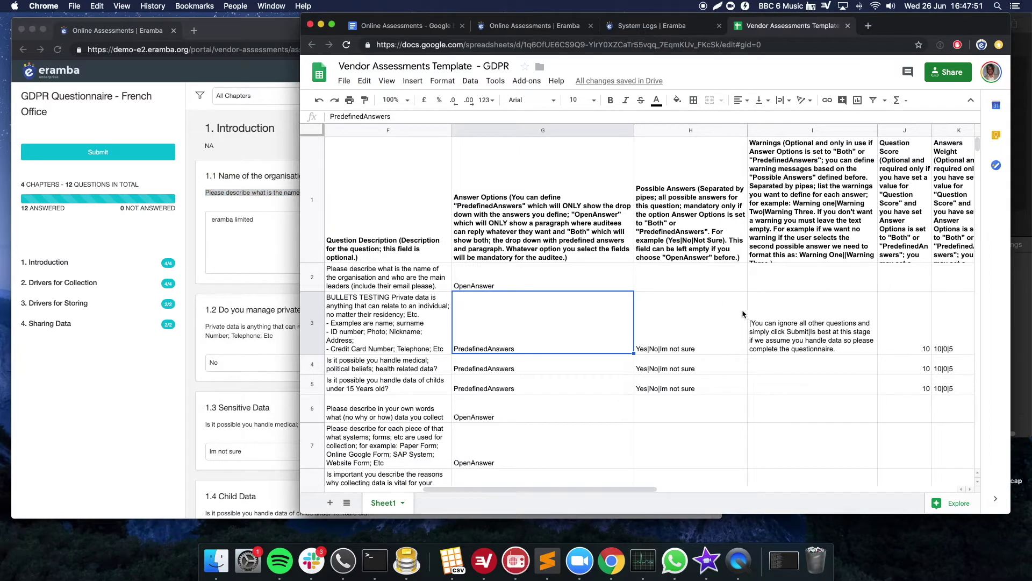
left_click(281, 314)
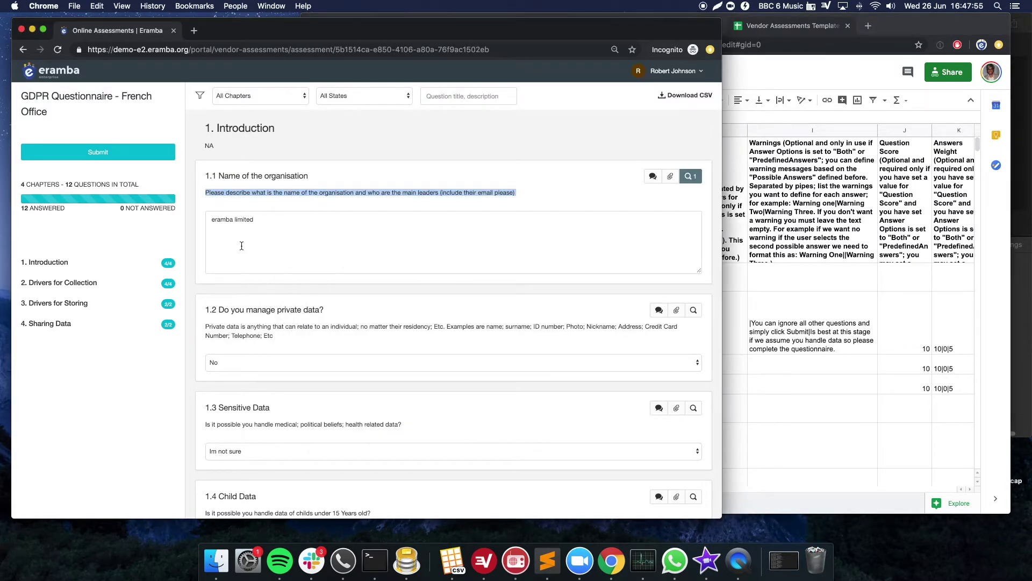
left_click(244, 224)
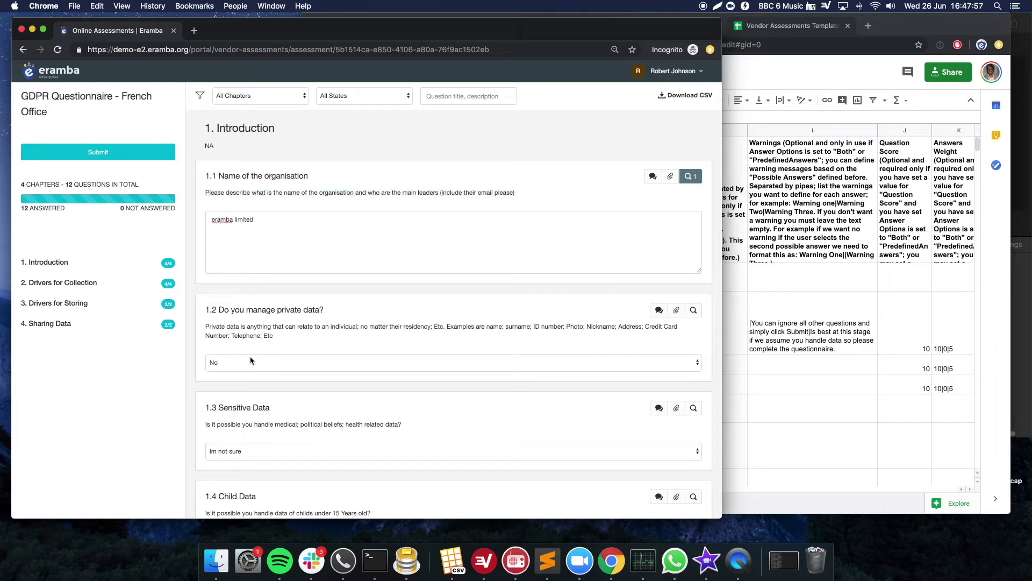
- Inspect question 1.2's possible answers Yes|No|Im not sure and its warning text in the template
left_click(801, 343)
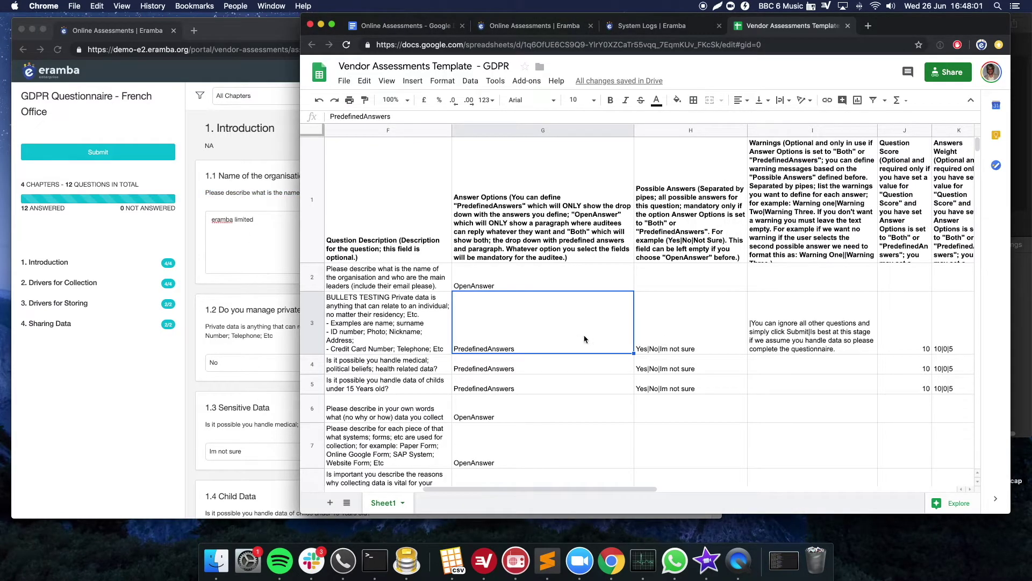
left_click(667, 336)
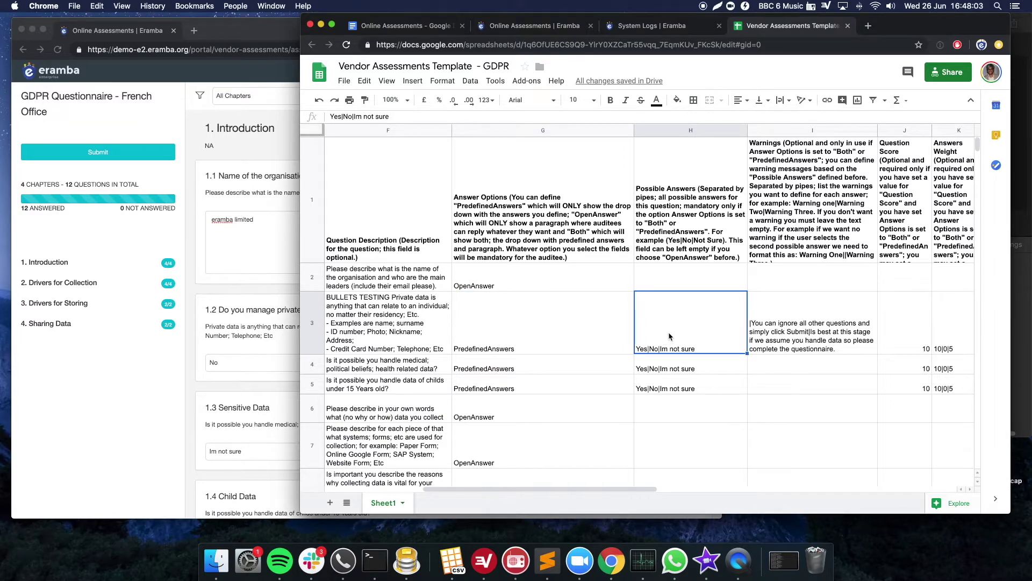
key("Right")
key("Right")
key("Left")
key("Left")
left_click(795, 341)
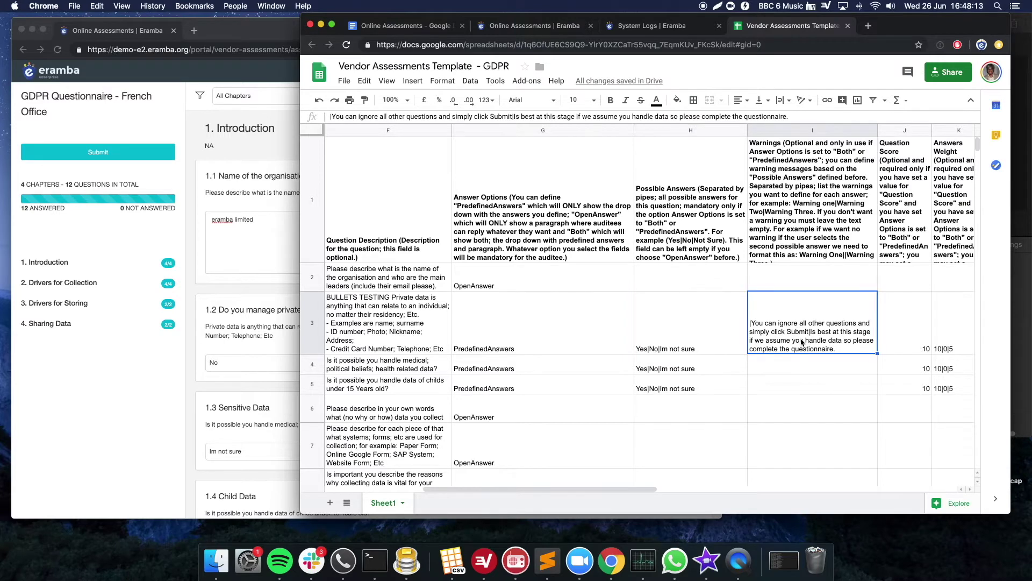
- Change question 1.2's answer to Yes in eramba, then select the template's Warnings column down to 1.2
left_click(238, 335)
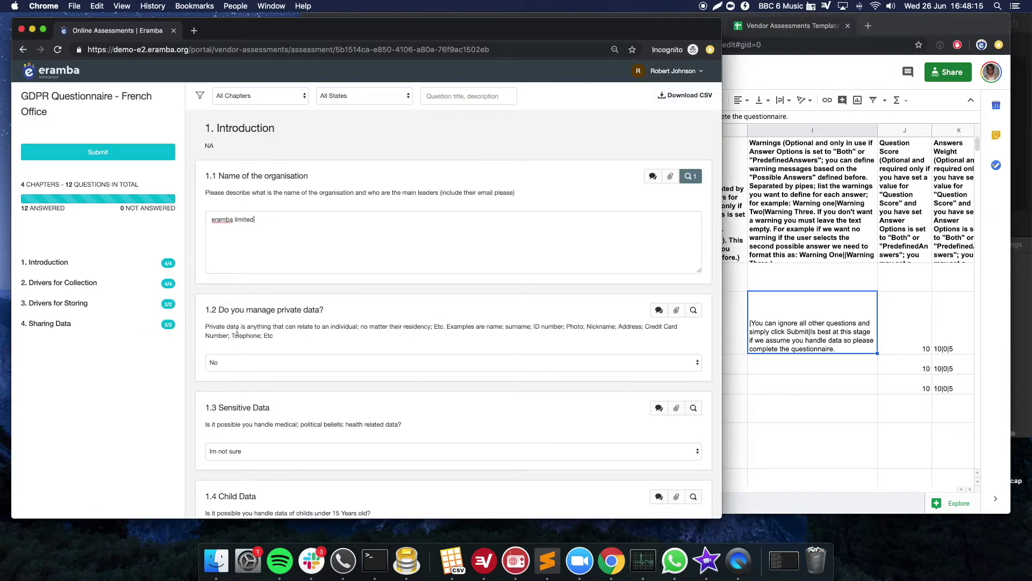
left_click(233, 356)
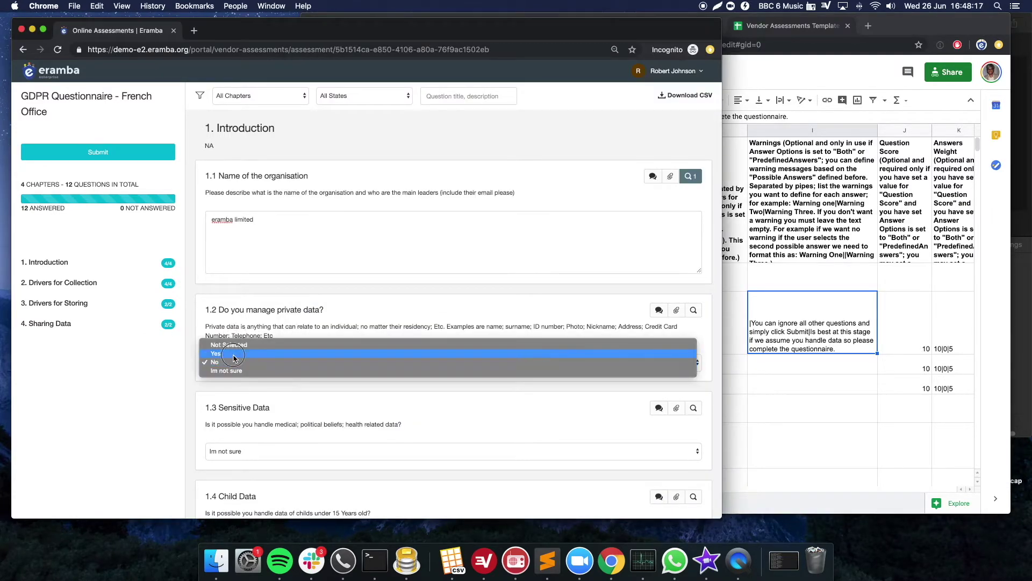
left_click(234, 349)
left_click(233, 367)
left_click(234, 363)
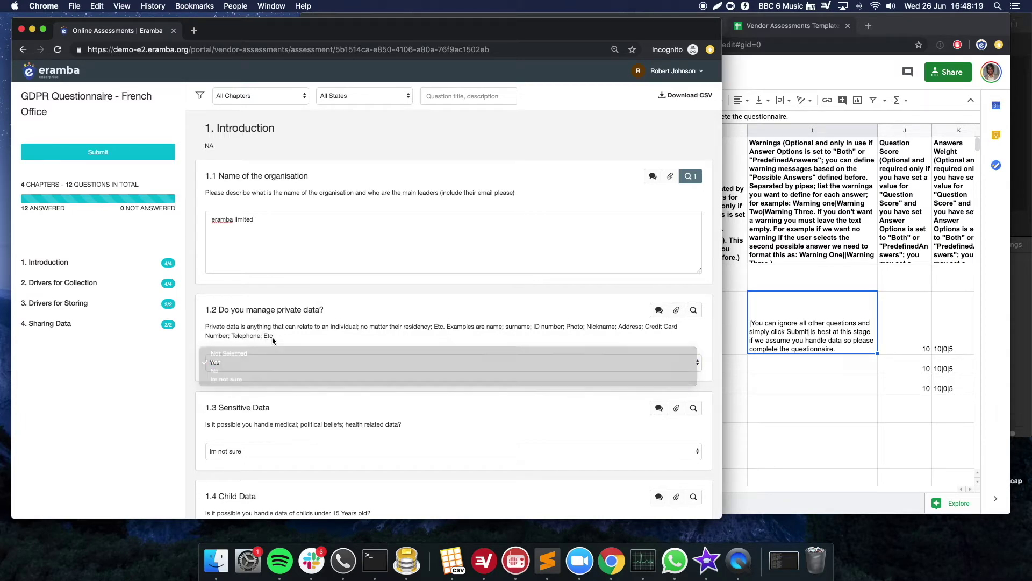
left_click(729, 353)
left_click_drag(800, 210, 798, 328)
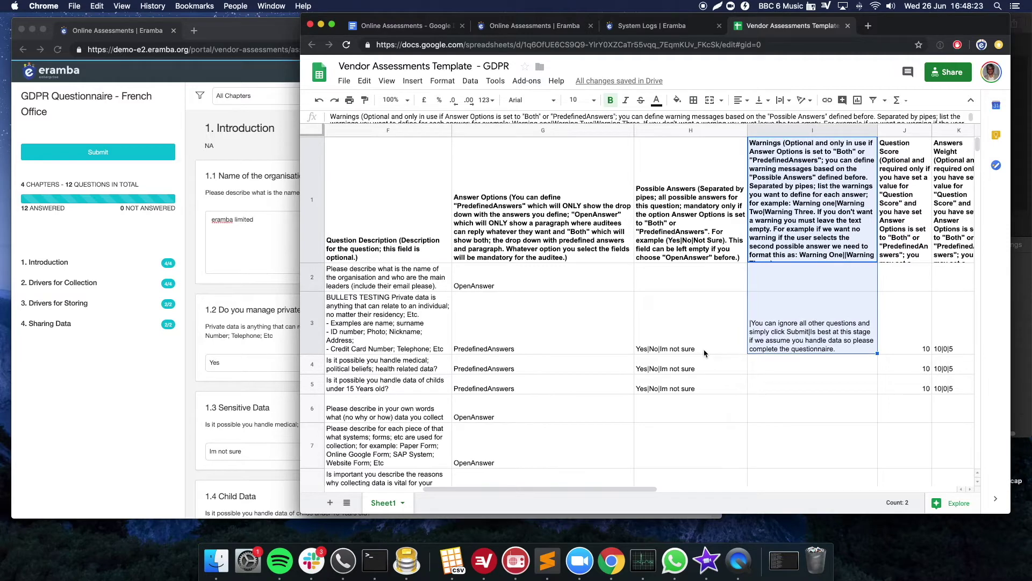
left_click(659, 349)
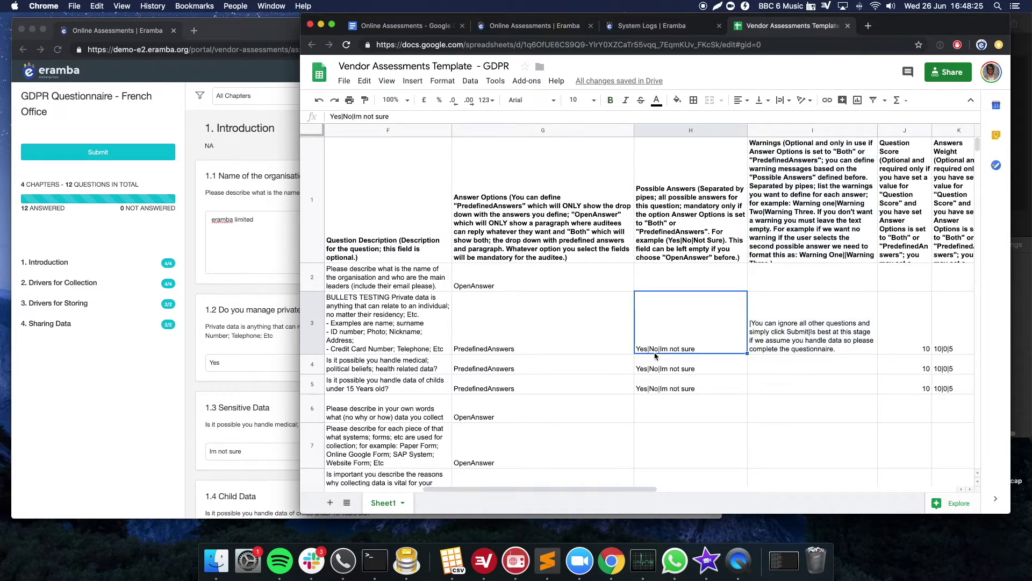
left_click(761, 334)
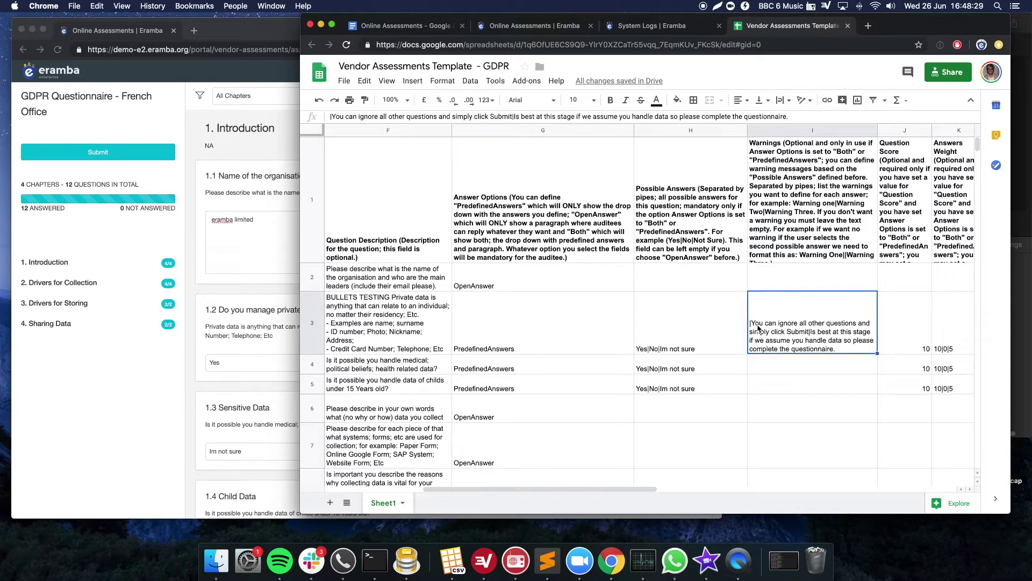
double_click(758, 326)
left_click_drag(750, 298, 911, 294)
left_click(751, 297)
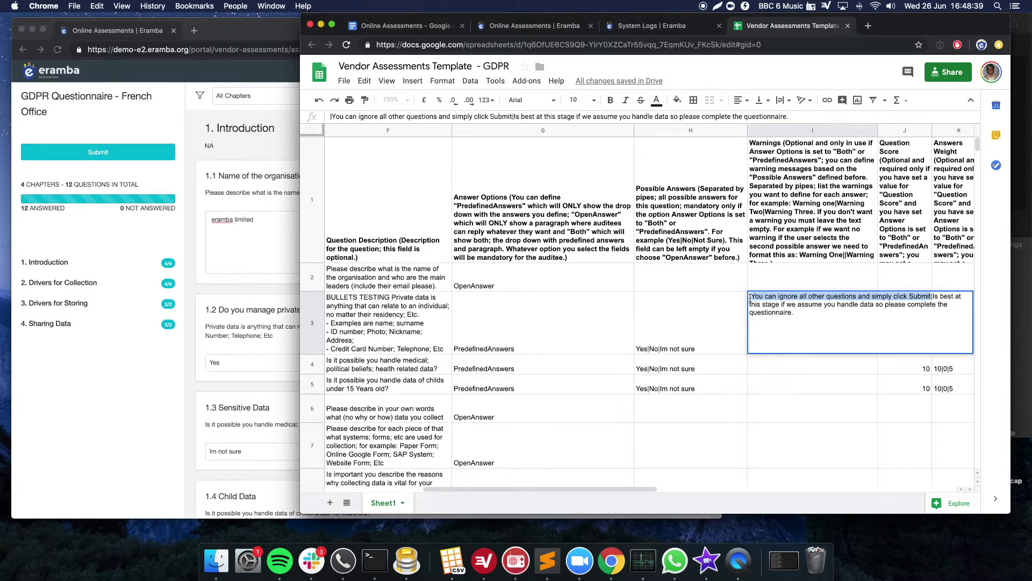
left_click_drag(753, 297, 927, 298)
left_click_drag(934, 298, 926, 322)
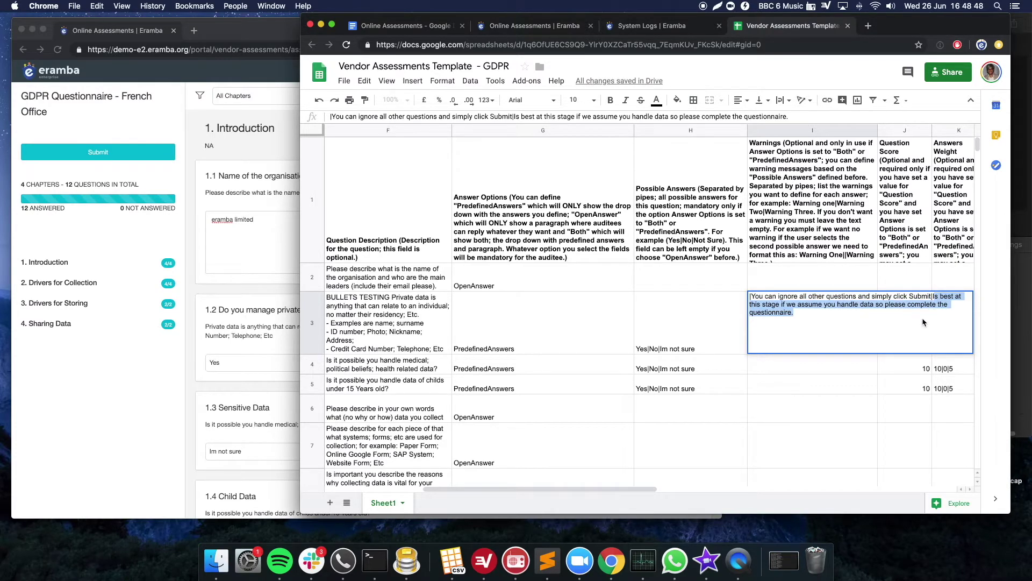
left_click(857, 385)
left_click(873, 337)
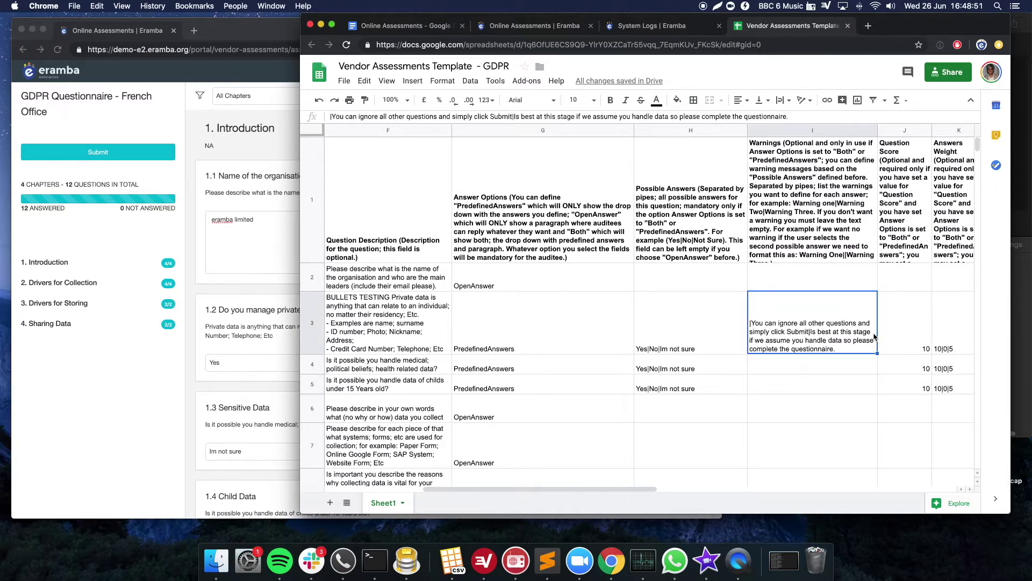
- Step through row 3 to view the question score 10 in J3 and weights 10|0|5 in K3
key("Right")
key("Right")
key("Right")
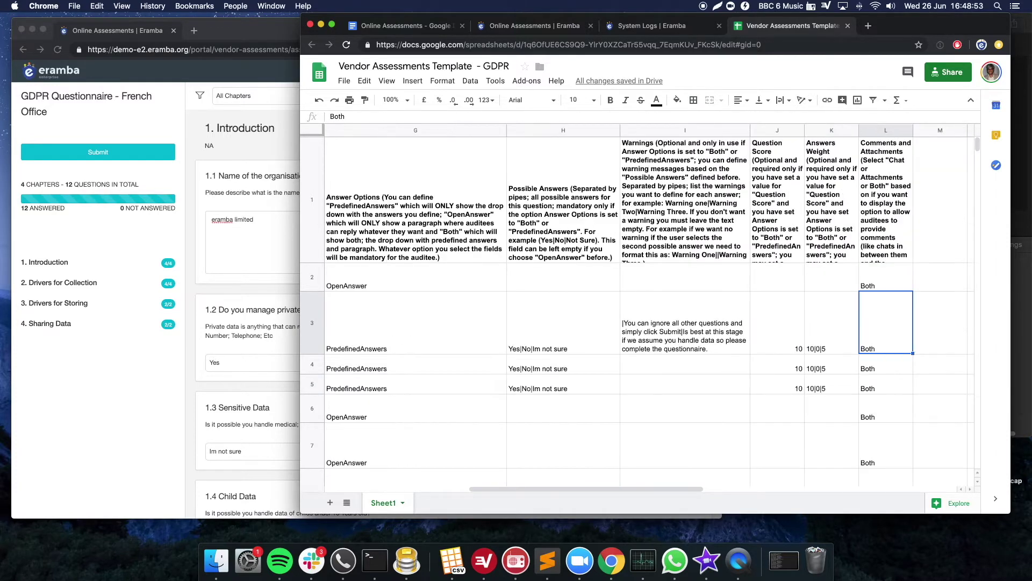
key("Left")
key("Left")
key("Left")
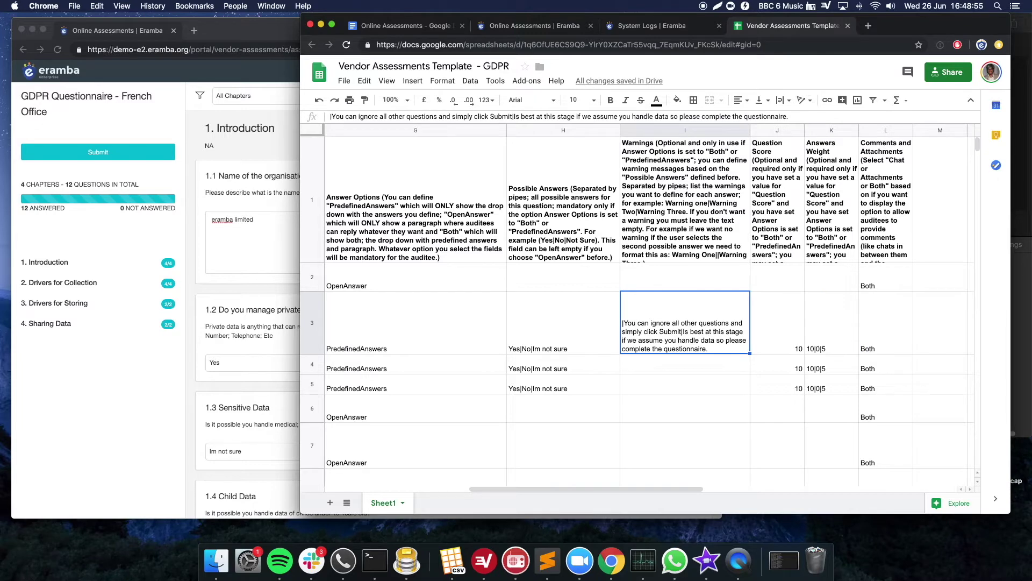
key("Right")
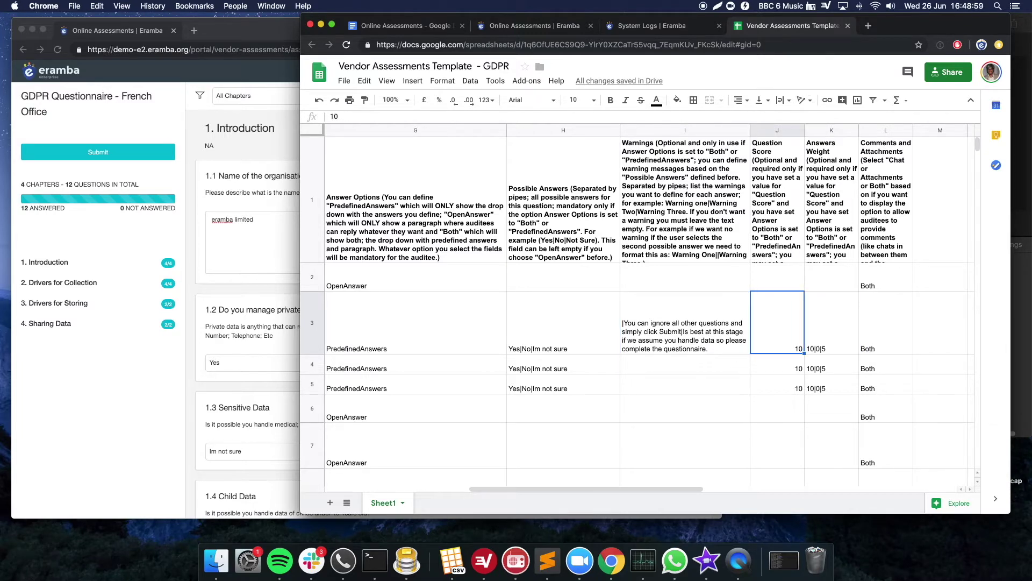
key("shift+Left")
key("shift+Left")
key("shift+Left")
key("Right")
key("Right")
key("Left")
key("Left")
key("Right")
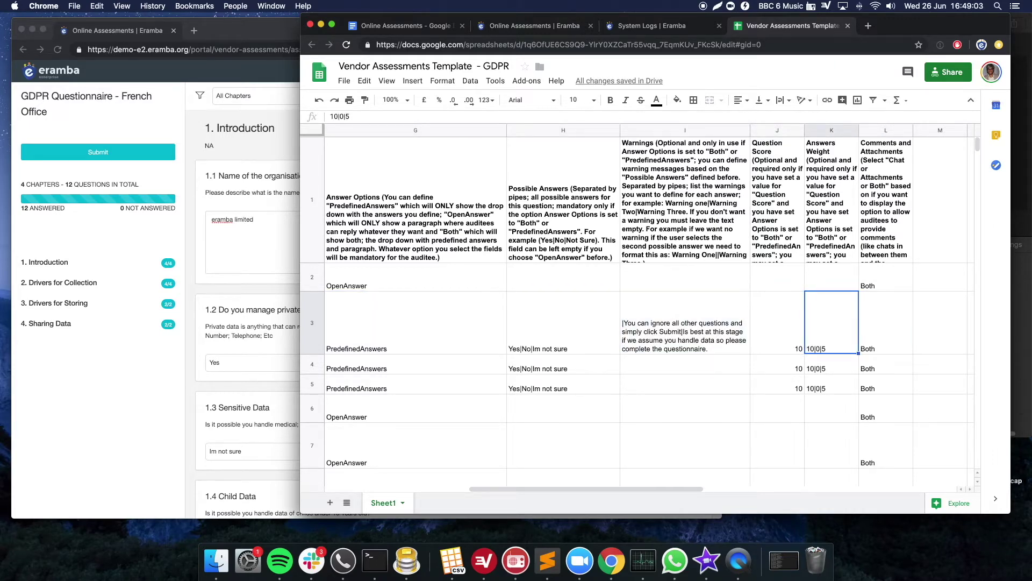
key("Left")
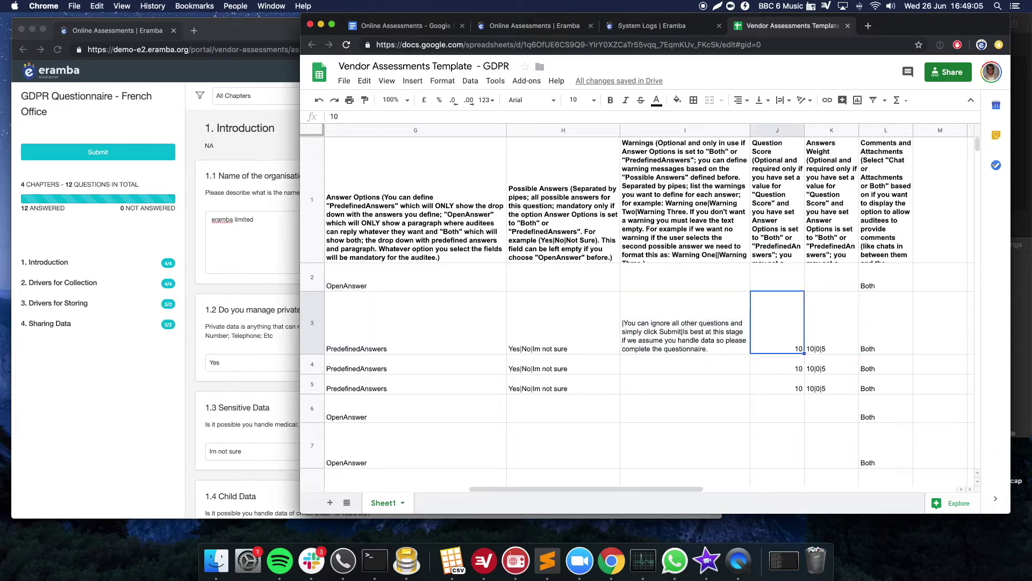
key("Right")
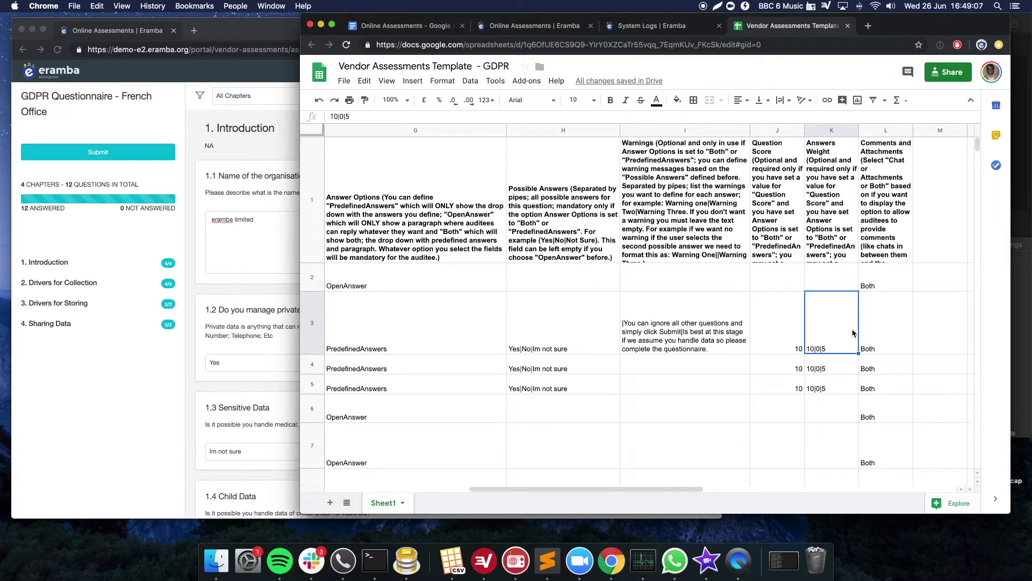
- Highlight the first answer's weight 10 in K3, then raise the questionnaire portal window
double_click(832, 338)
double_click(810, 296)
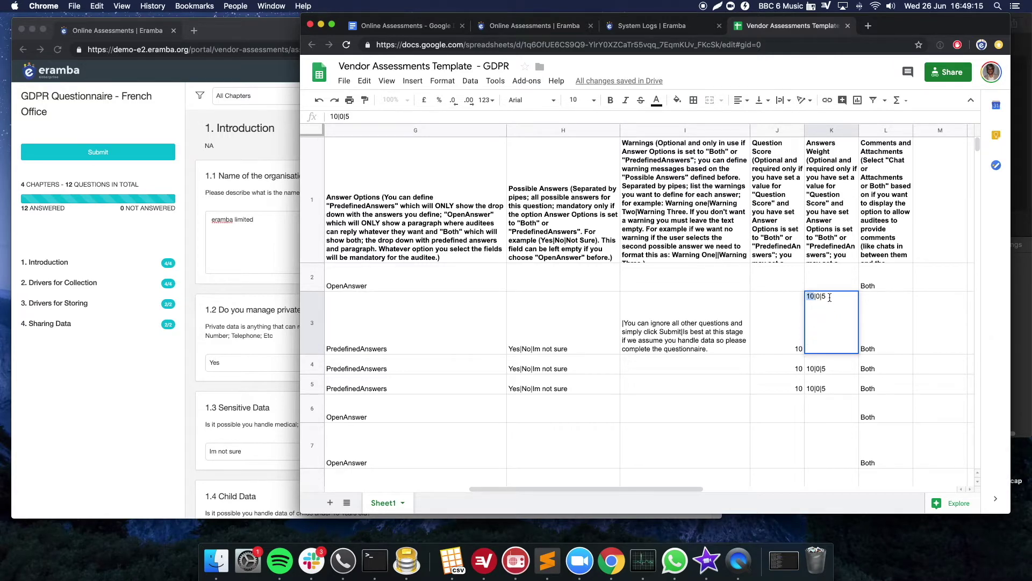
left_click(877, 320)
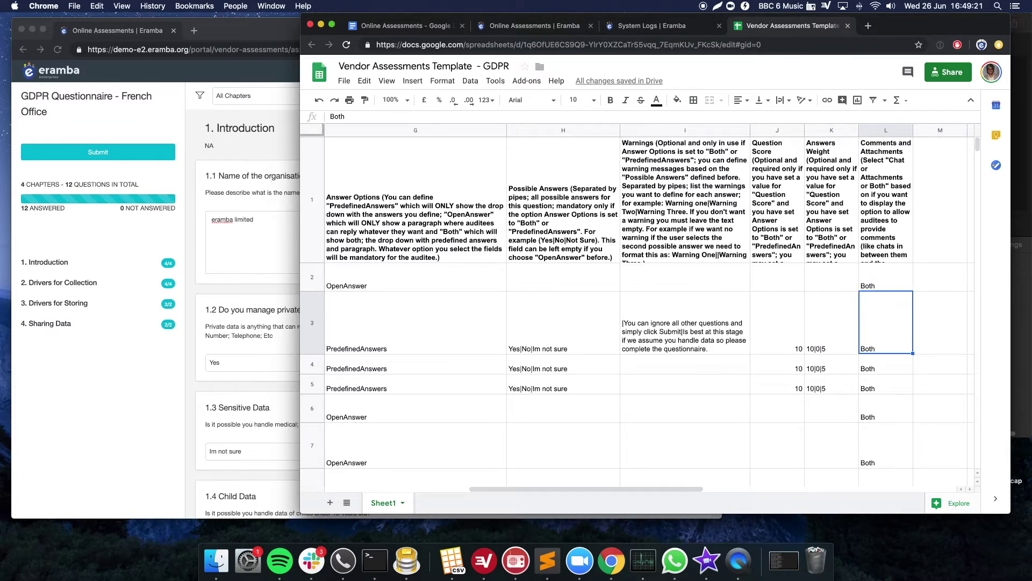
key("Left")
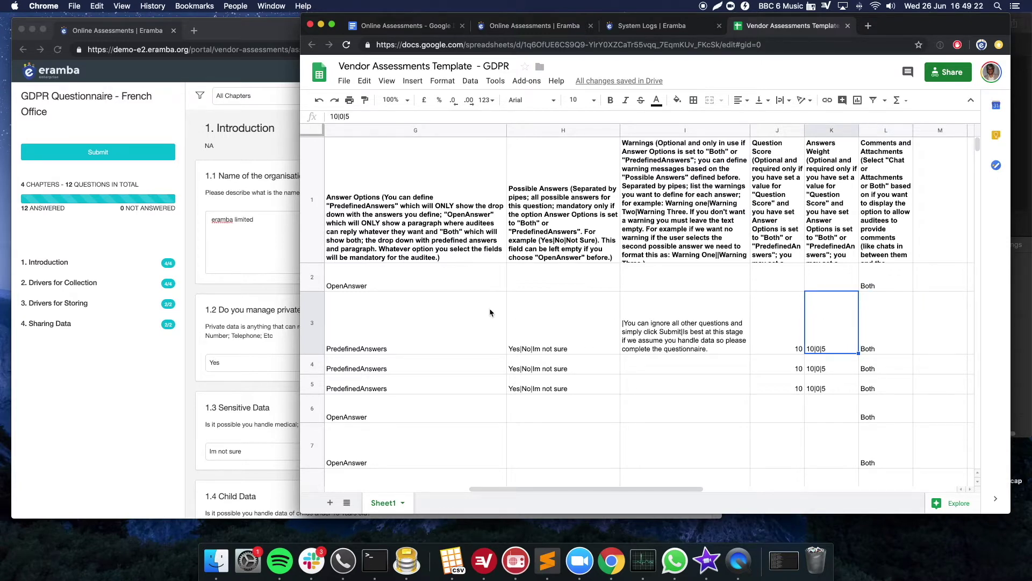
left_click(268, 313)
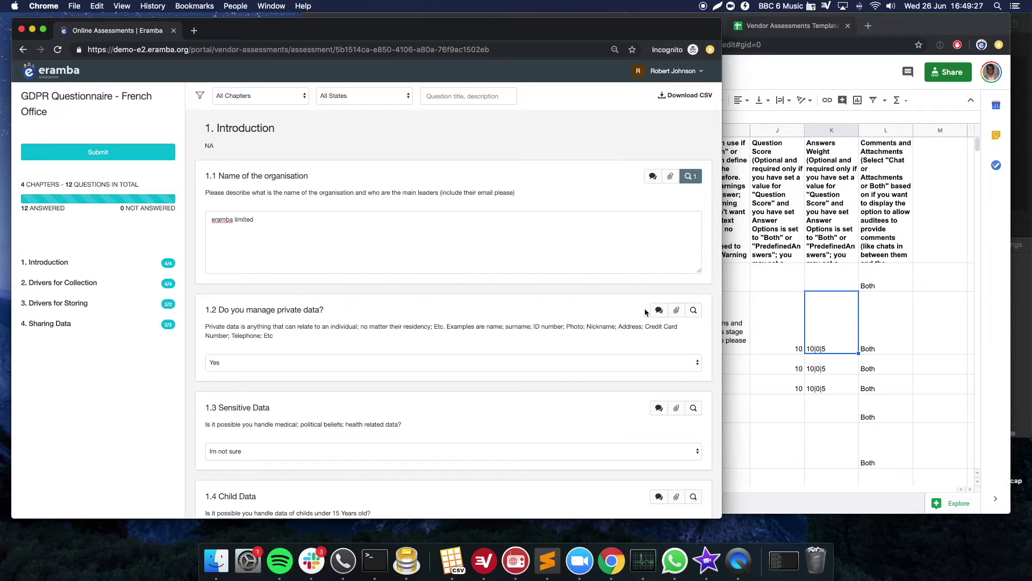
- Raise the main browser window and switch to eramba's Online Assessments list
left_click(745, 320)
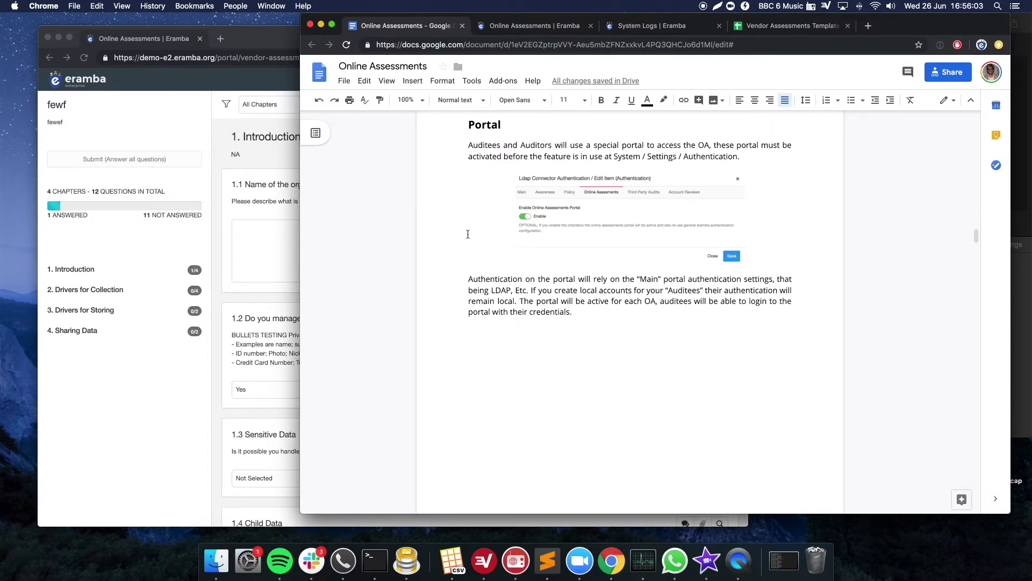
left_click(562, 27)
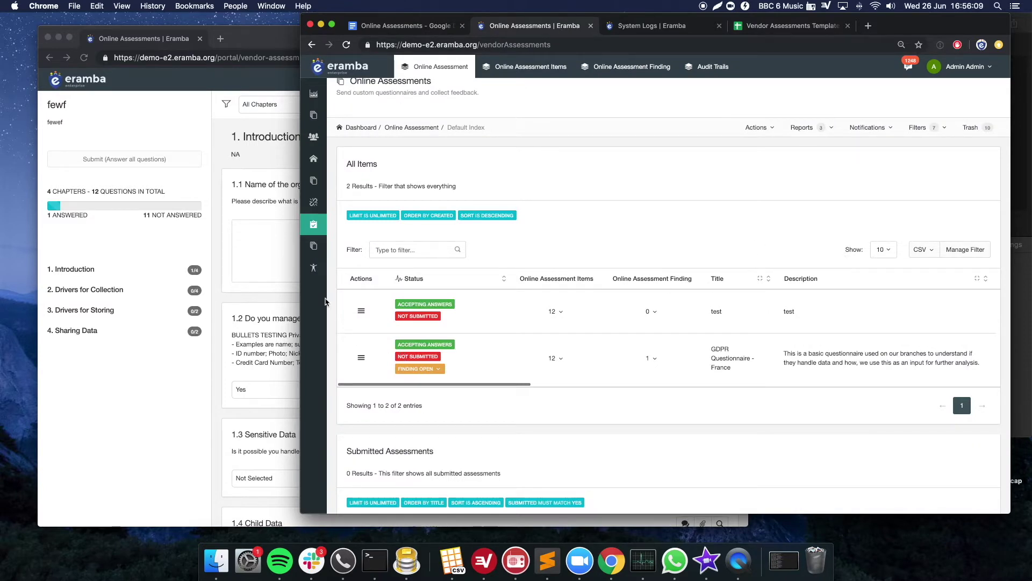
- Review the Online Assessments and Main tabs of Authentication settings, close unchanged, and raise the auditee portal
mouse_move(318, 269)
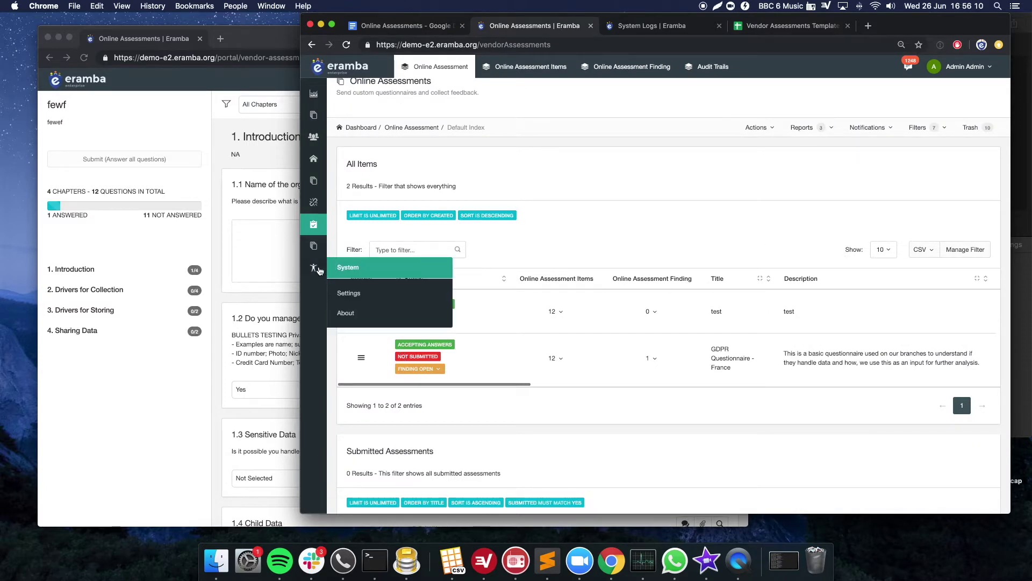
left_click(355, 297)
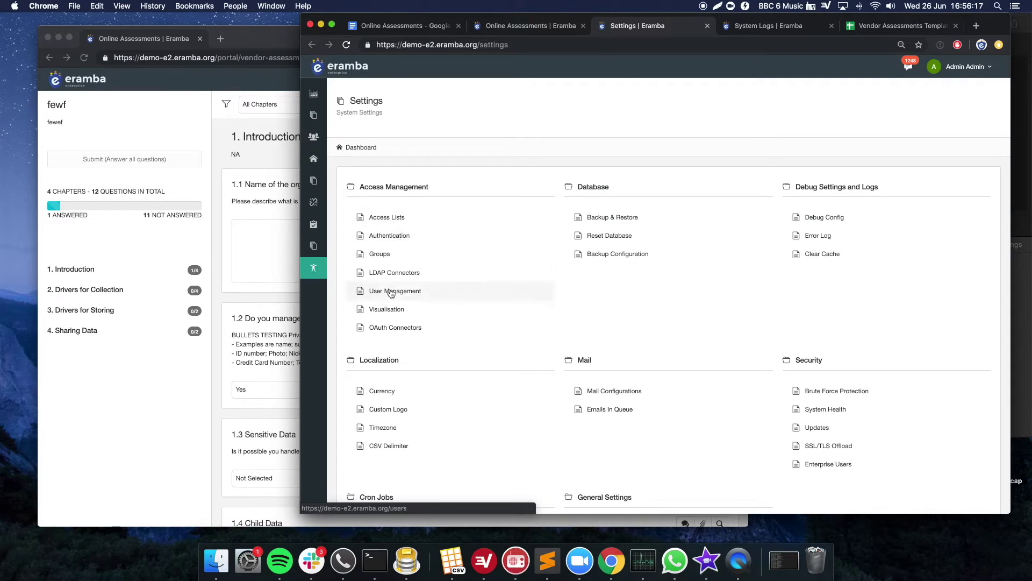
left_click(391, 240)
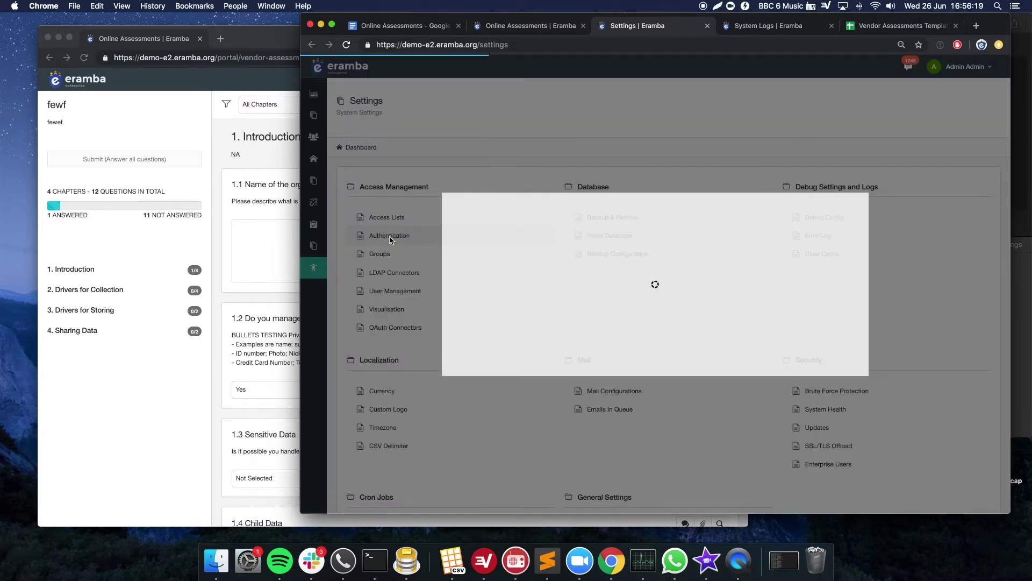
left_click(585, 117)
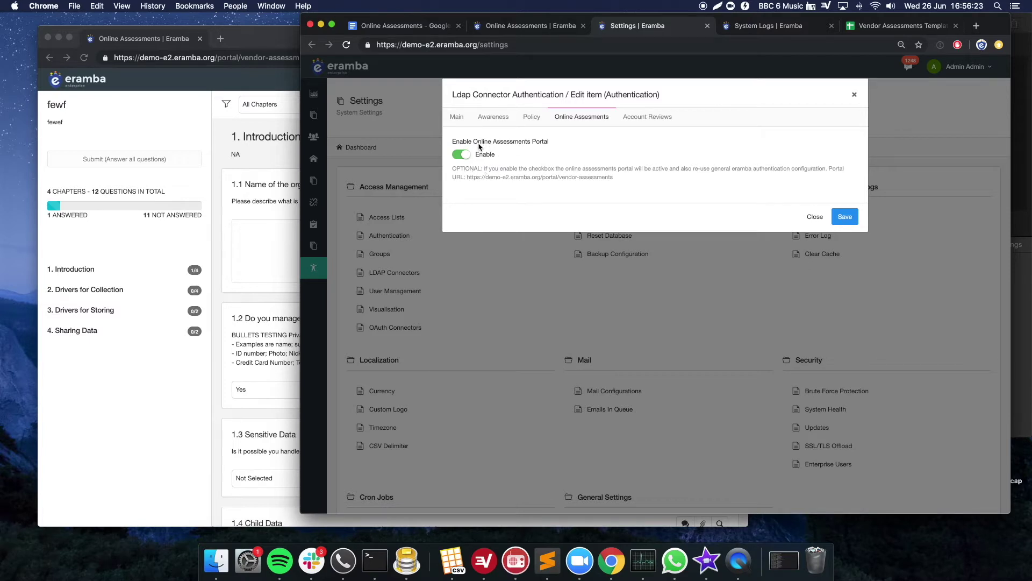
left_click(461, 118)
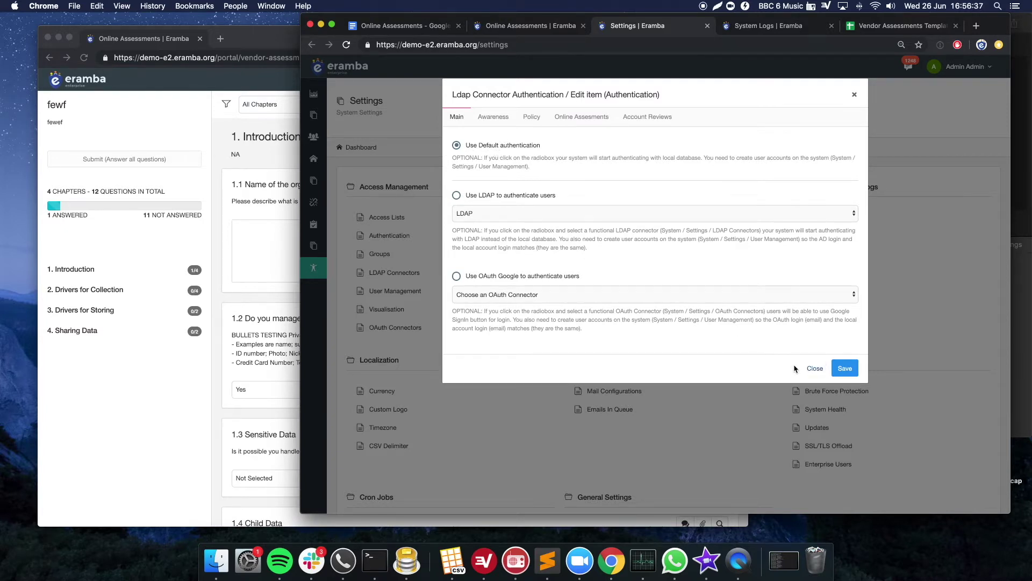
left_click(812, 370)
left_click(221, 165)
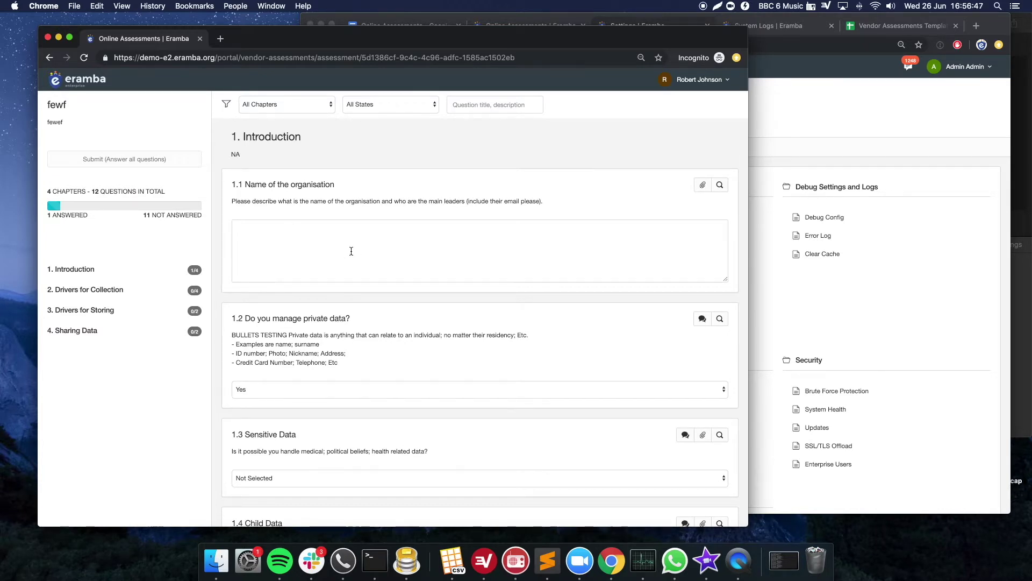
- Answer question 1.2 with 'Im not sure' in the auditee portal
left_click(365, 389)
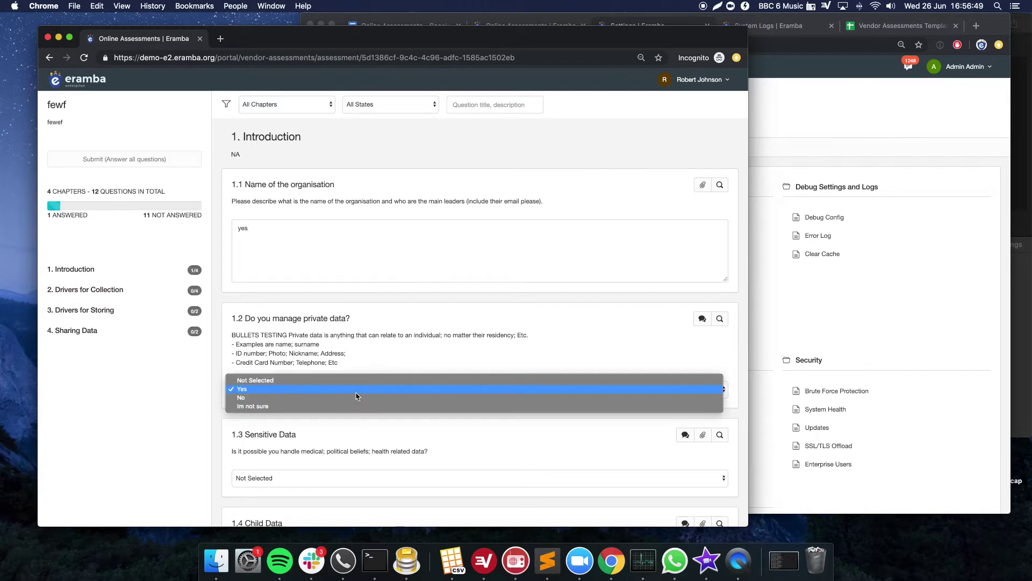
left_click(346, 407)
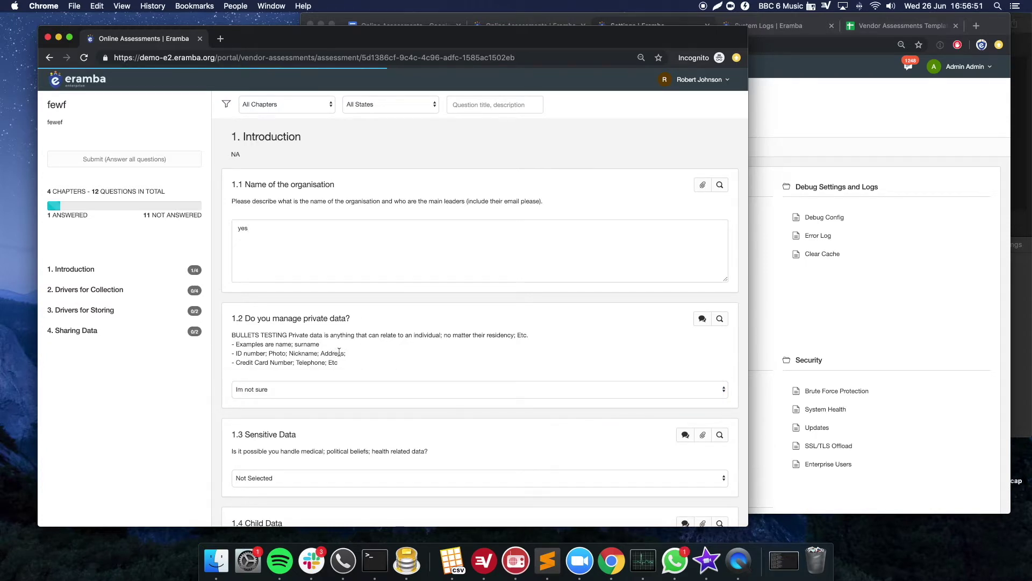
scroll(339, 352, "down", 1)
scroll(345, 269, "down", 2)
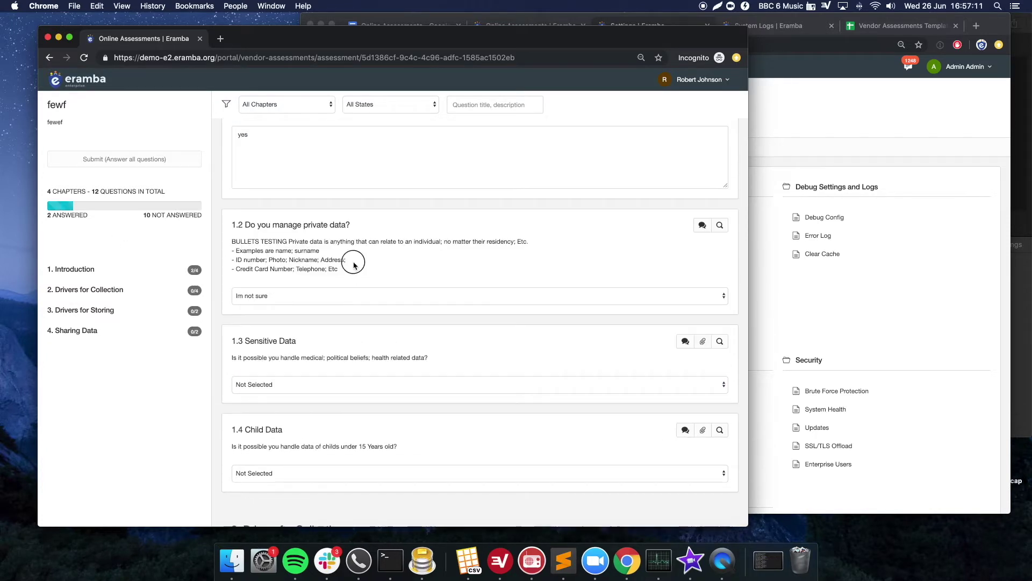
scroll(317, 237, "up", 3)
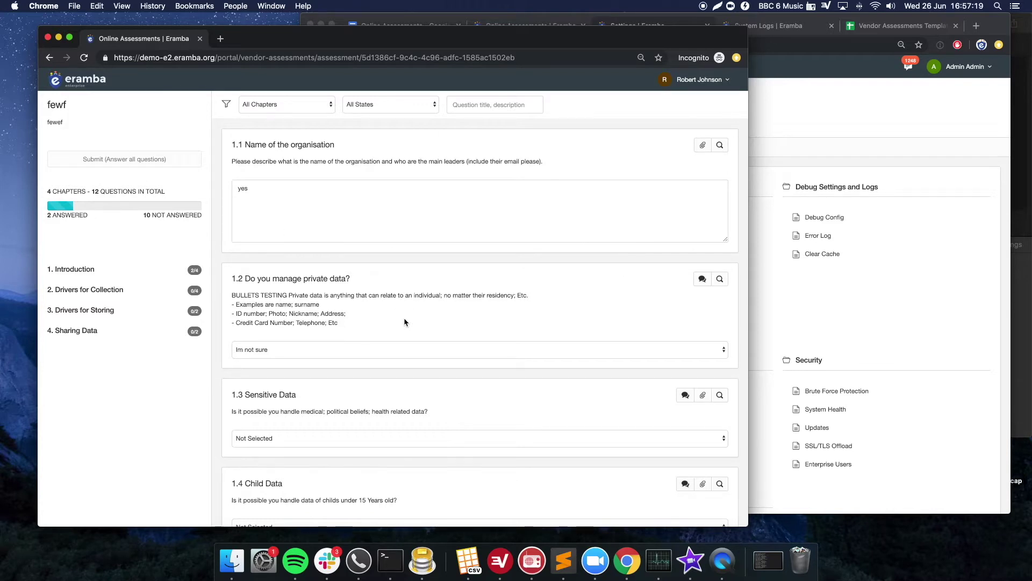
- Reload the Online Assessments list, then open comments on the 'Do you manage private data?' question
left_click(763, 323)
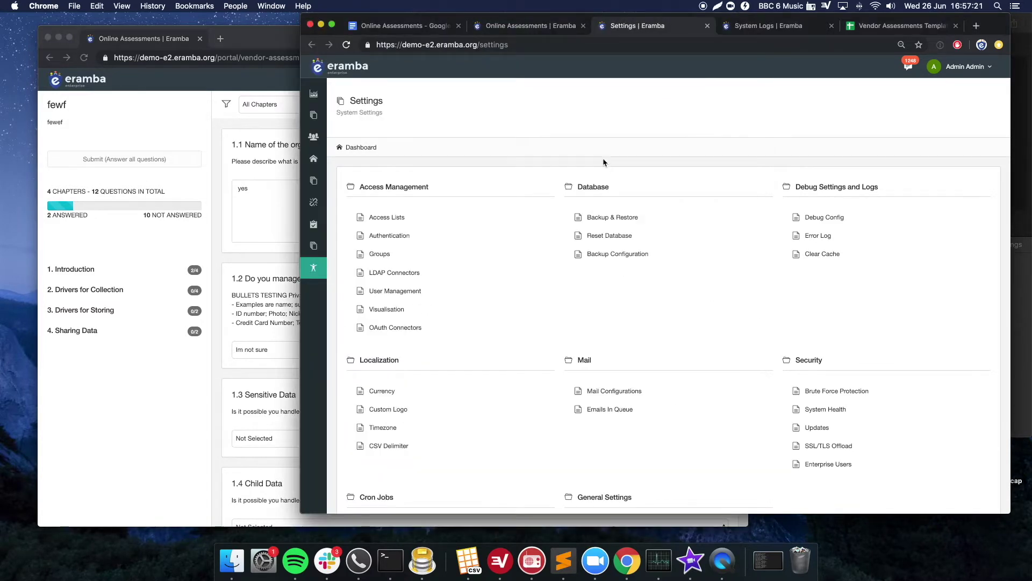
left_click(532, 26)
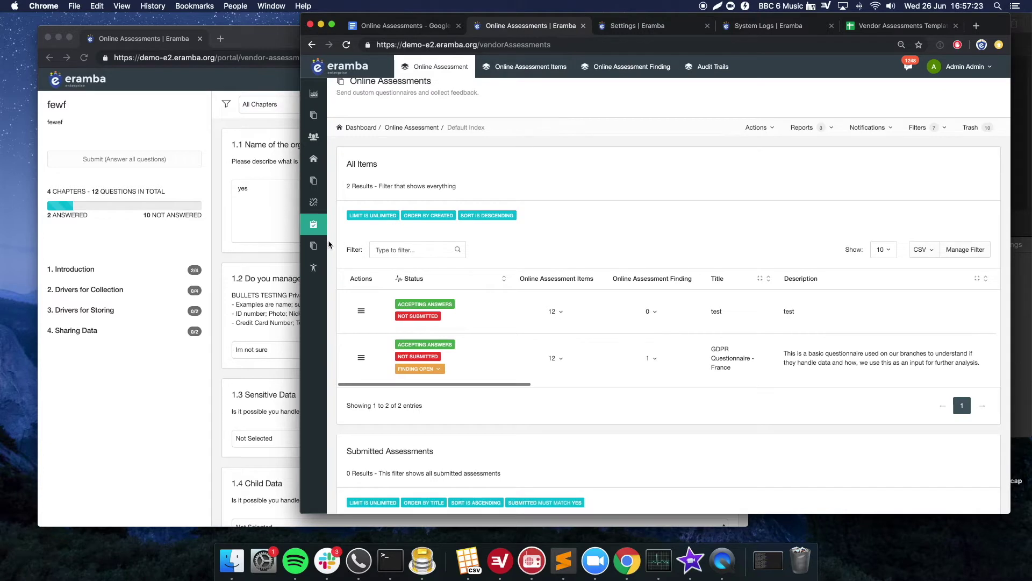
mouse_move(316, 224)
left_click(367, 329)
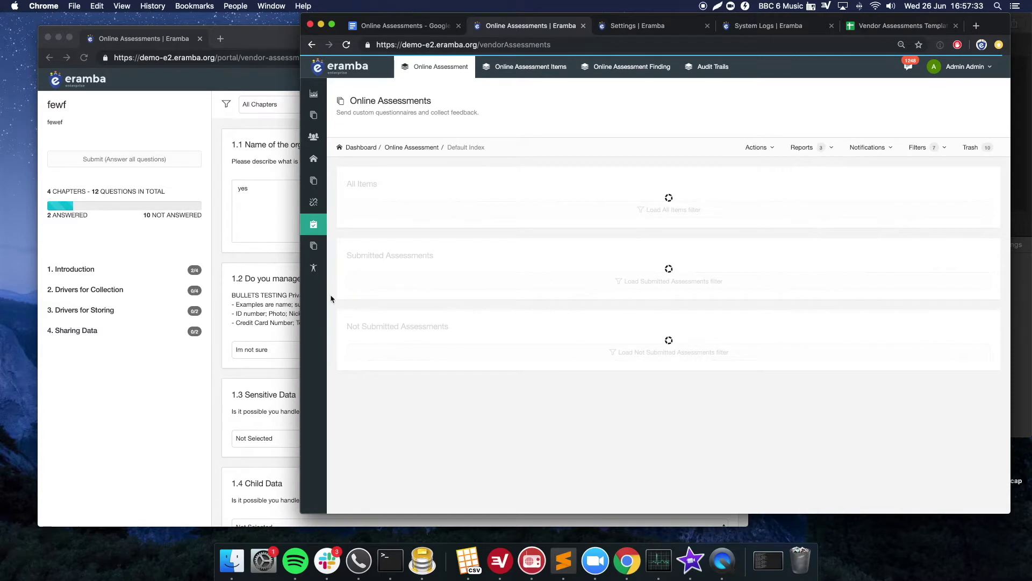
left_click(284, 293)
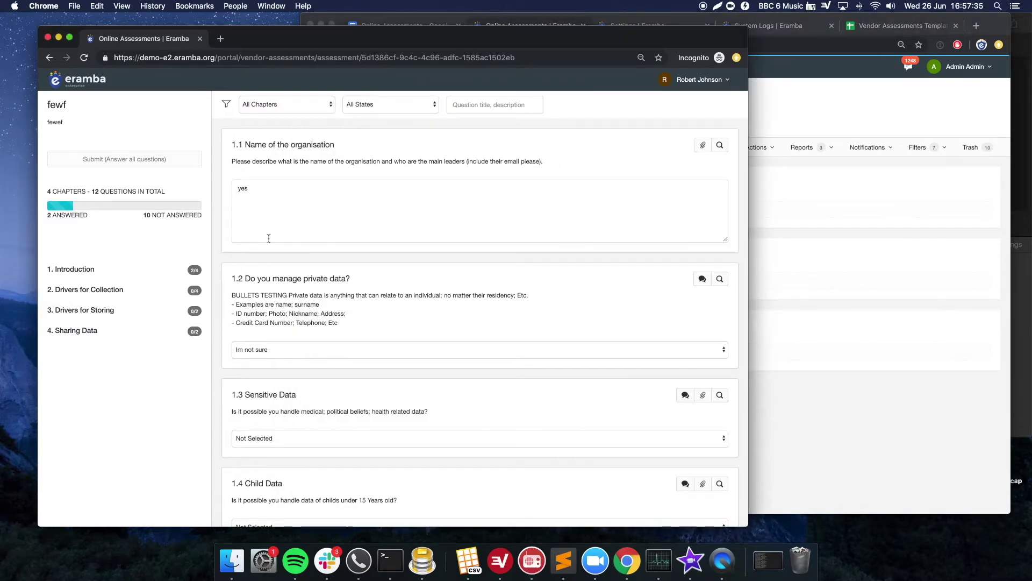
left_click(701, 279)
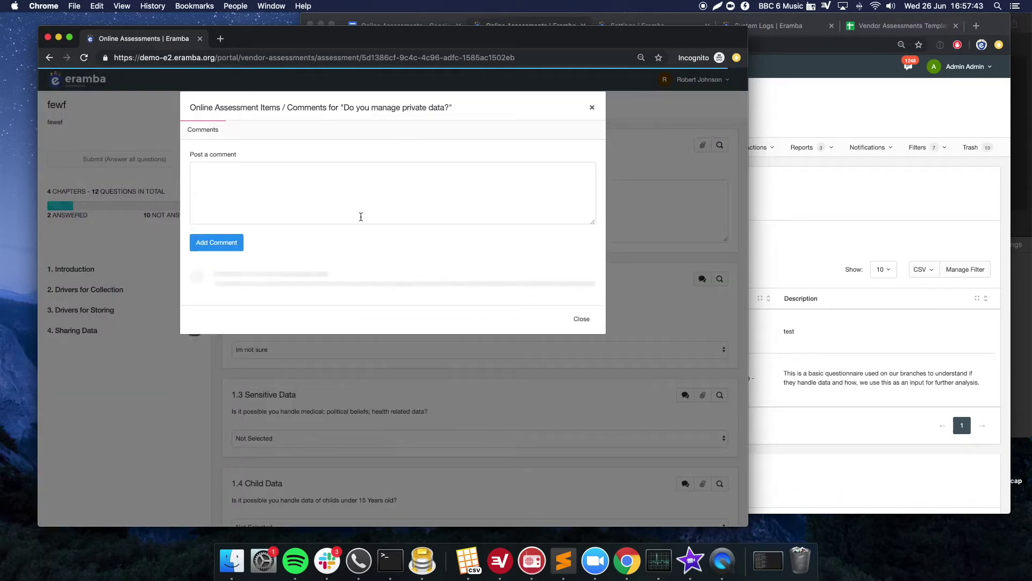
- Add the comment 'i dont understand this' to question 1.2 and close the Comments window
type("i dont understand this")
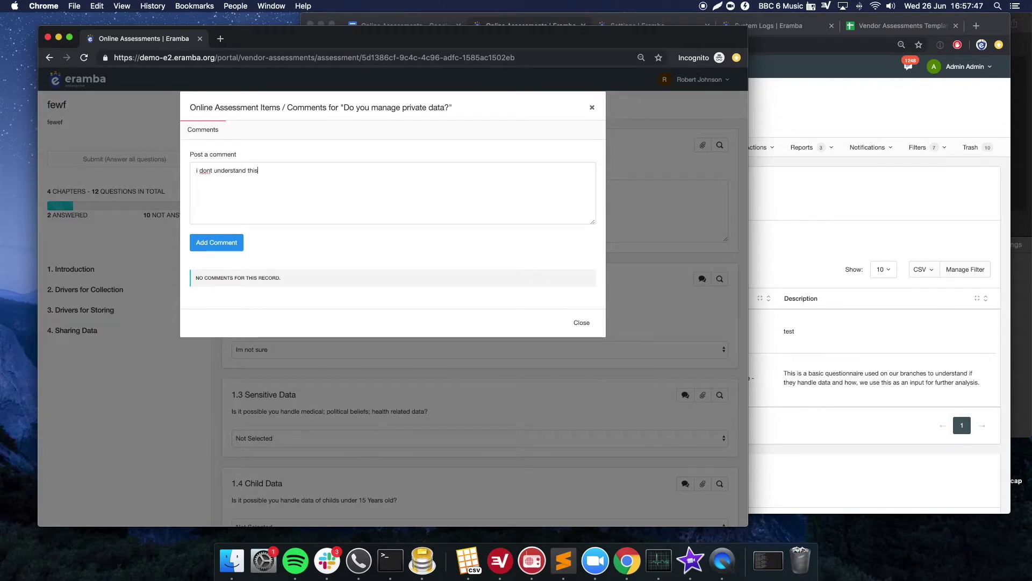
left_click(216, 243)
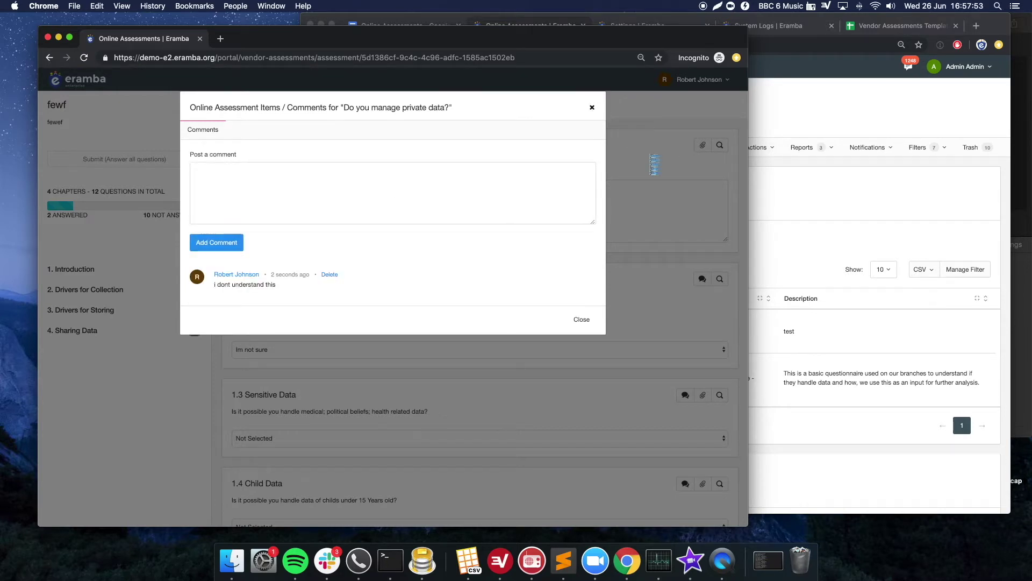
left_click(594, 110)
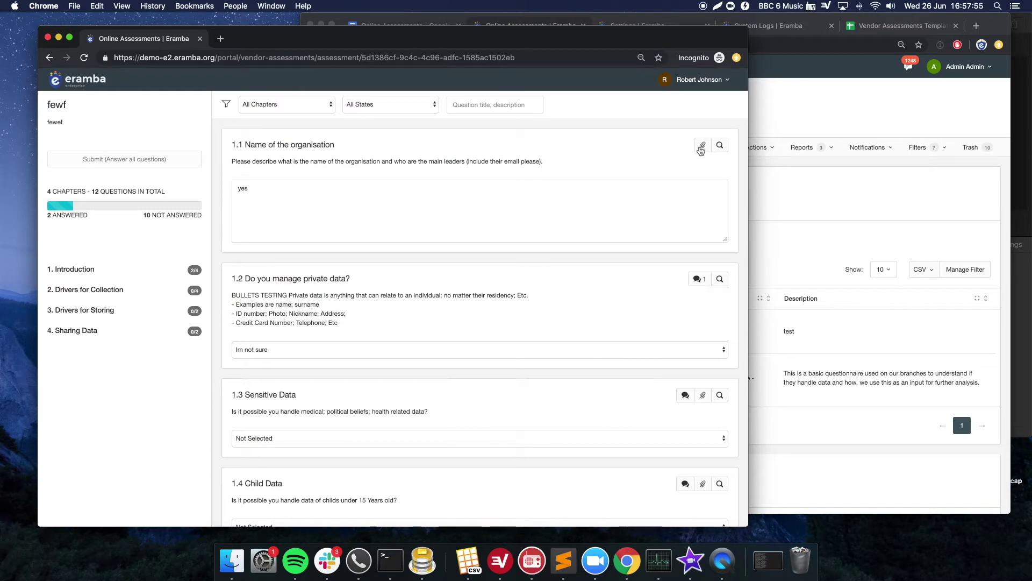
- Compare the auditee portal with the admin assessments list, ending on the admin list
left_click(785, 216)
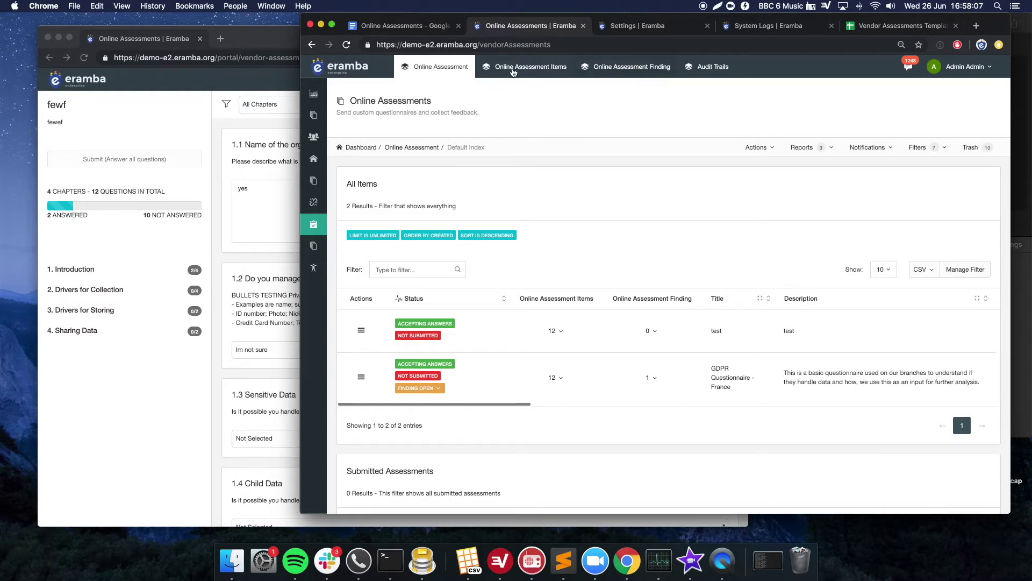
left_click(209, 148)
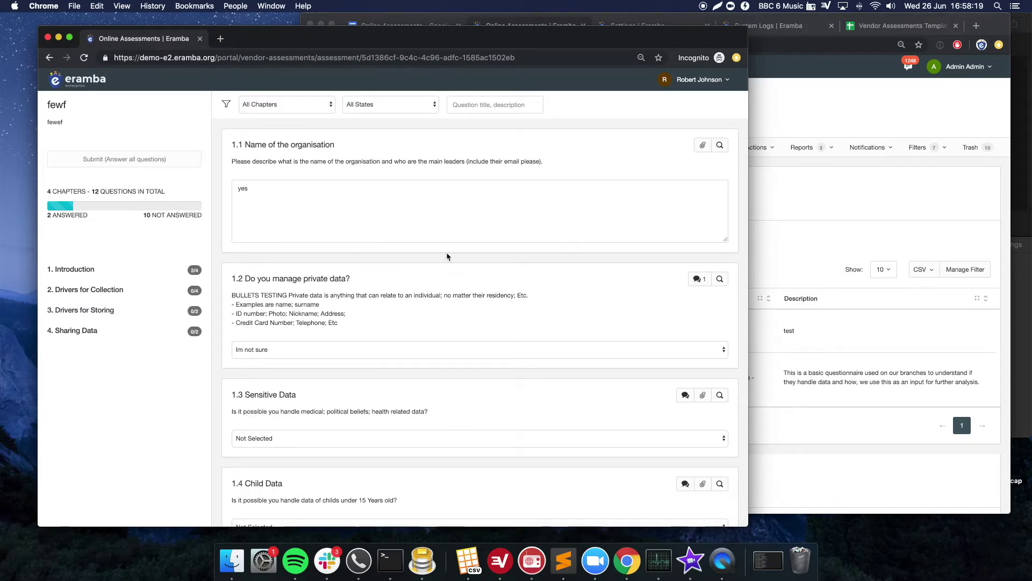
left_click(813, 226)
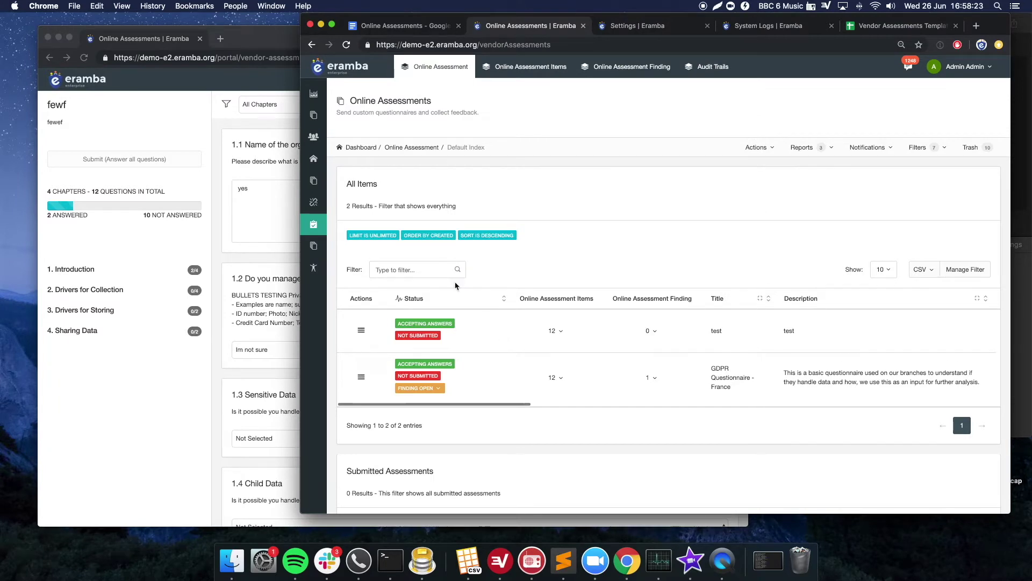
- Show the answered items (17%) of the test assessment from the All Items table
mouse_move(314, 267)
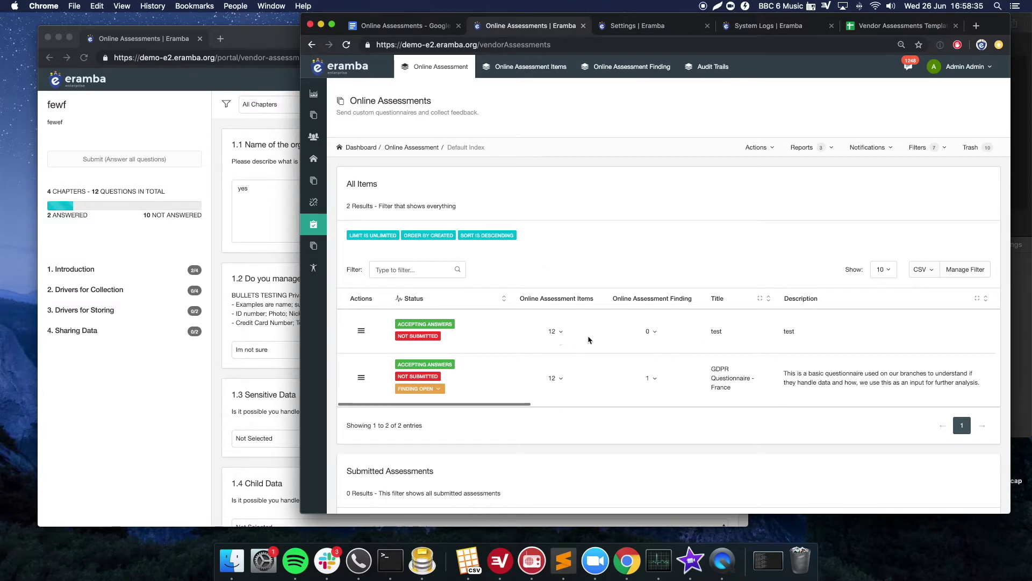
scroll(588, 340, "right", 10)
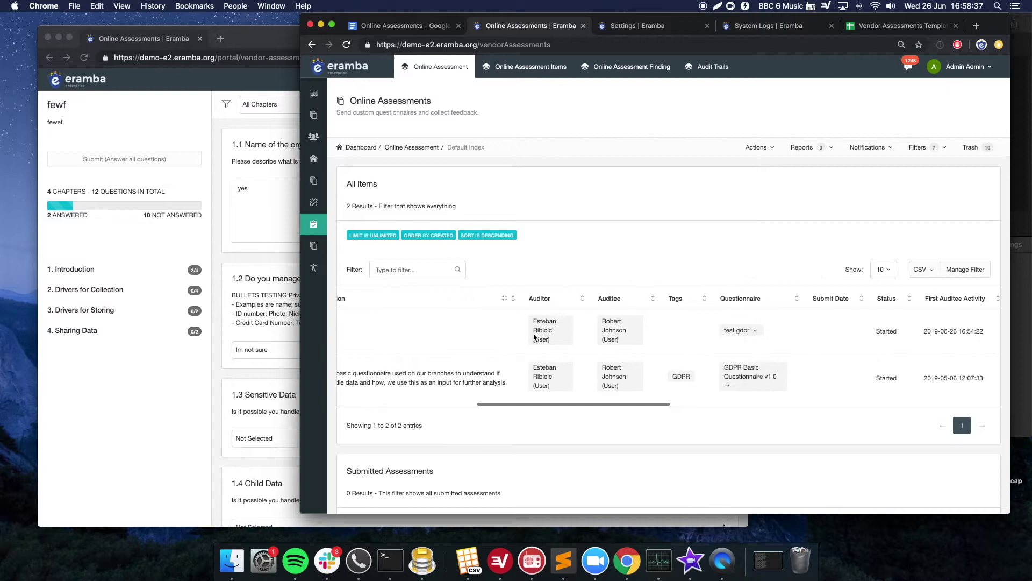
scroll(633, 344, "right", 8)
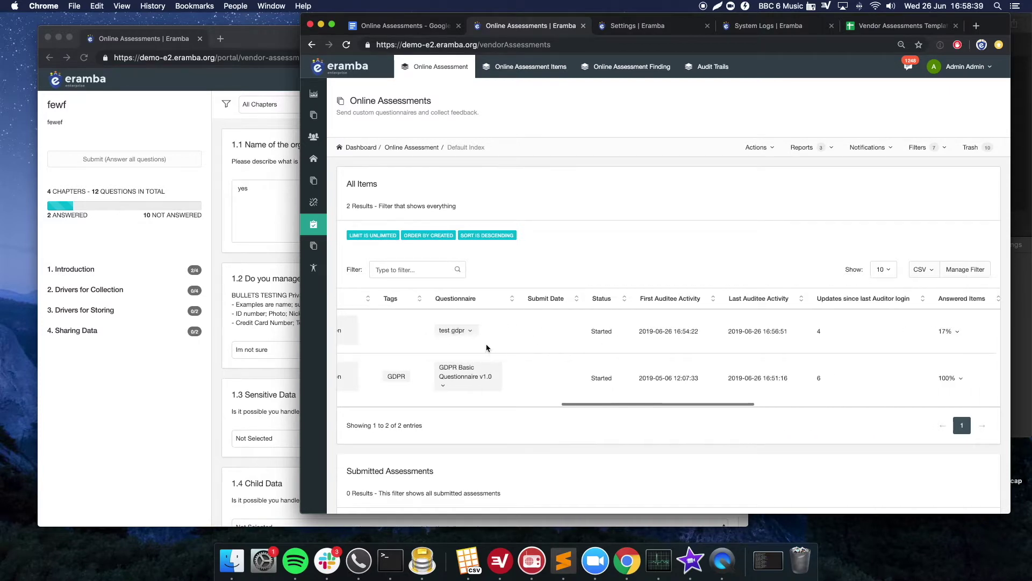
scroll(564, 348, "right", 5)
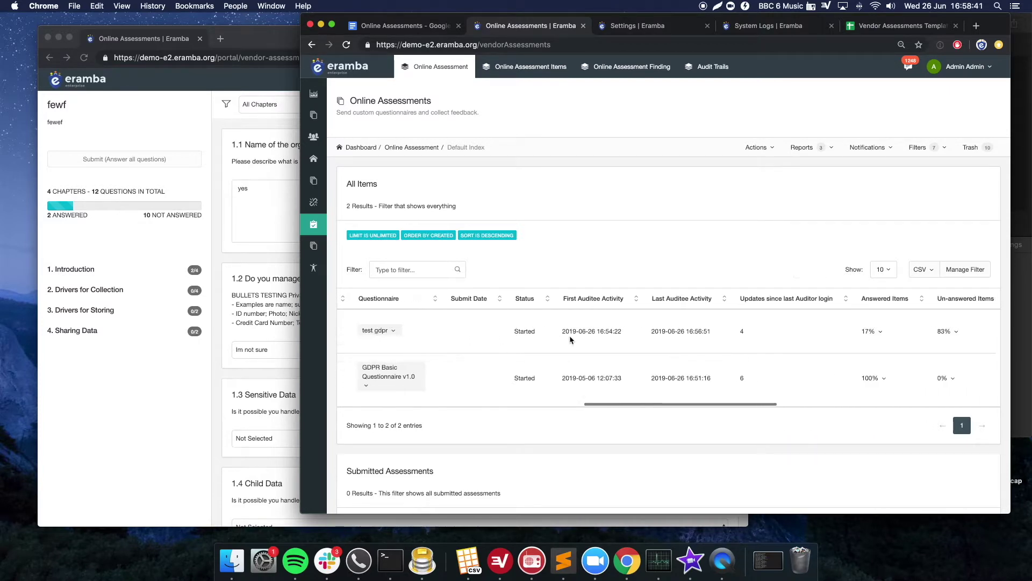
scroll(643, 340, "right", 5)
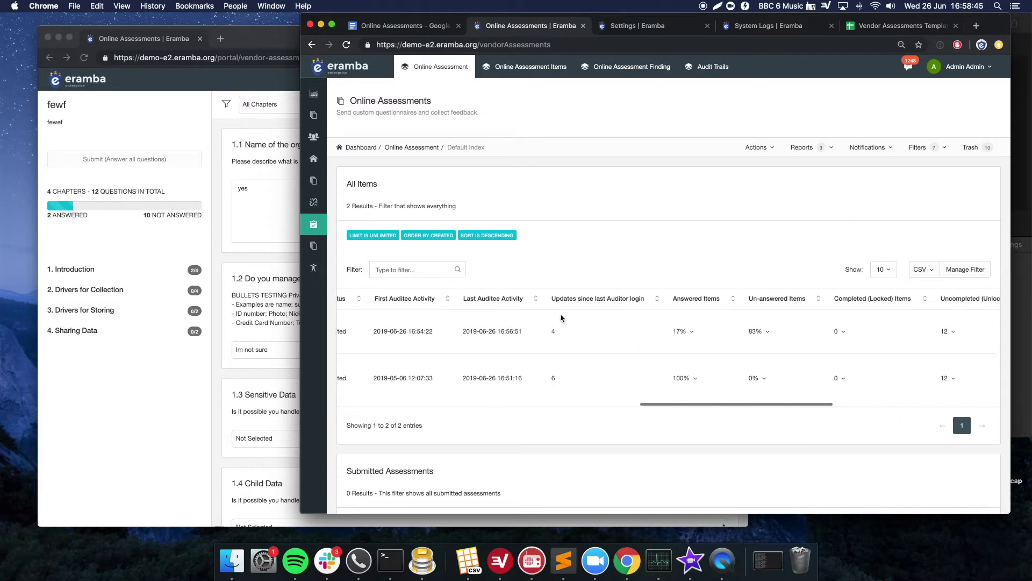
scroll(630, 354, "right", 2)
scroll(634, 355, "right", 2)
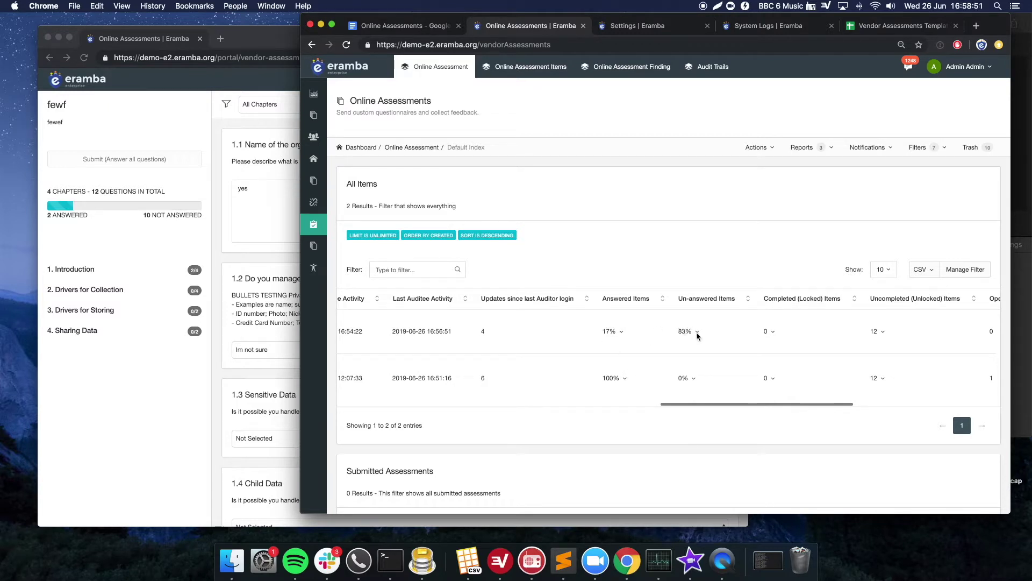
left_click(621, 331)
left_click(594, 346)
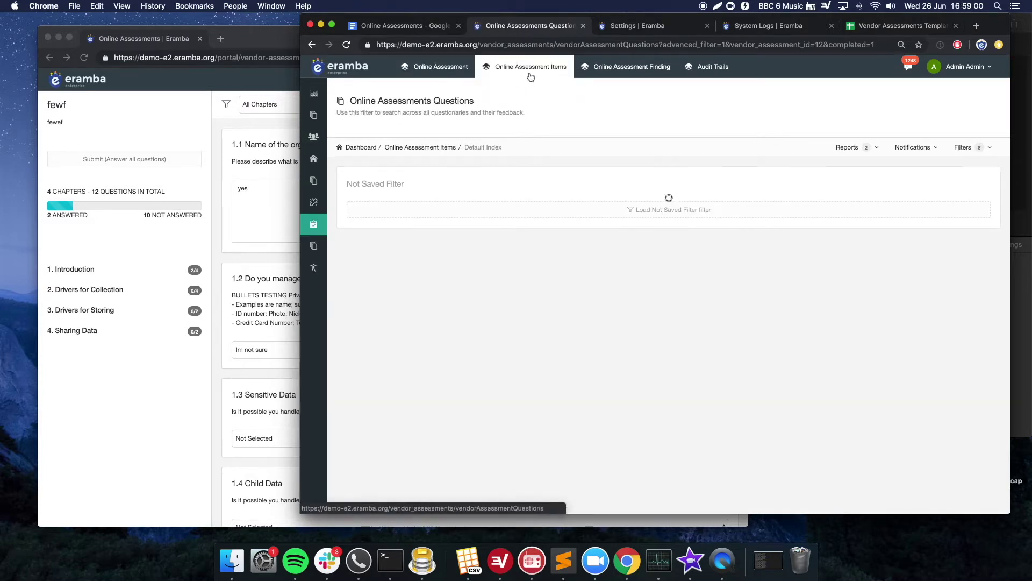
- Load the filtered list of the test assessment's answered questions and review its filter conditions
left_click(531, 76)
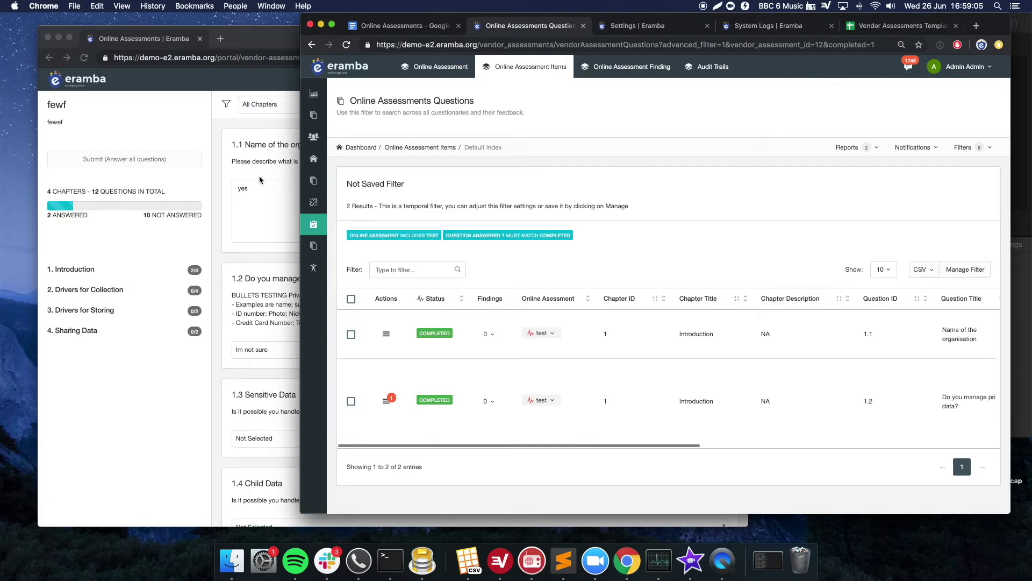
left_click_drag(506, 235, 406, 233)
left_click(709, 221)
scroll(561, 389, "right", 5)
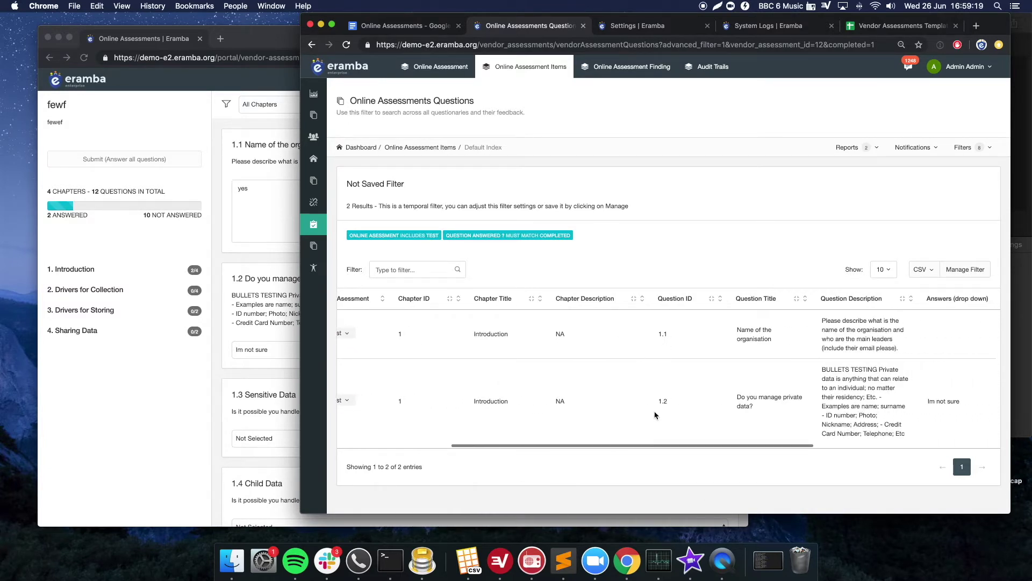
left_click(242, 291)
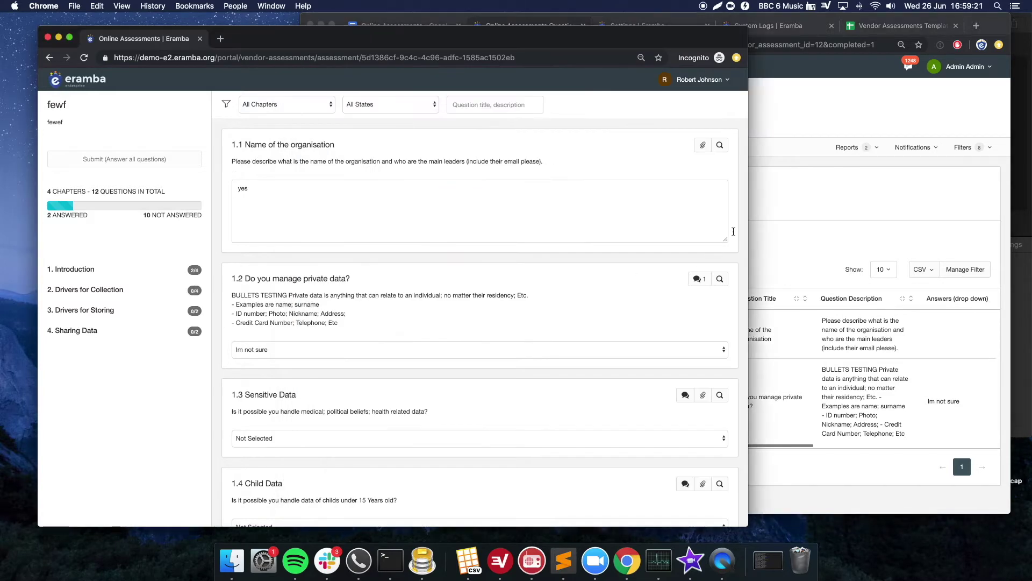
left_click(787, 214)
scroll(718, 382, "right", 5)
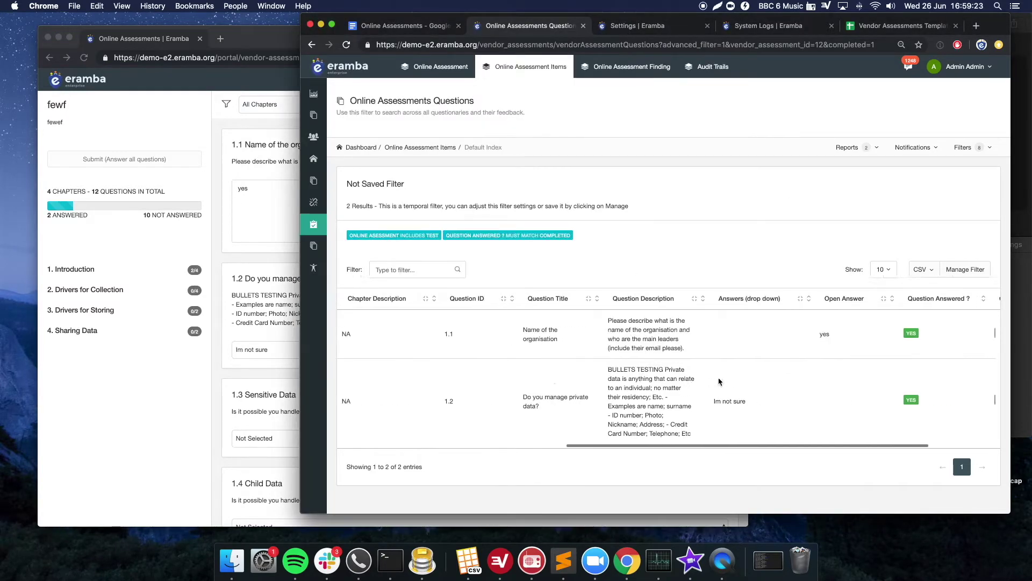
scroll(718, 382, "right", 2)
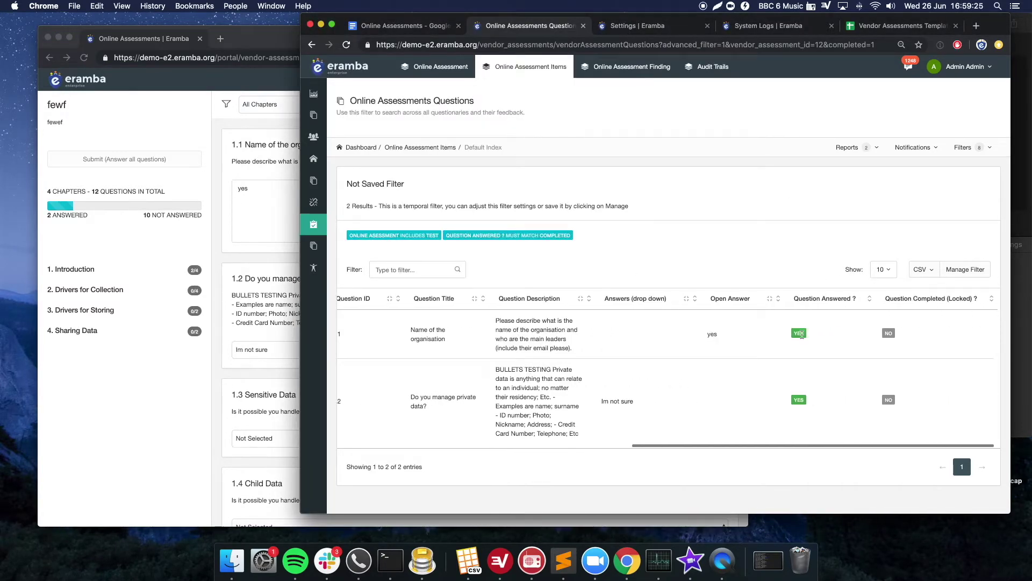
- Check the answers against the portal: open answer 'yes' for 1.1 and 'Im not sure' for 1.2
double_click(714, 330)
left_click_drag(634, 402, 608, 401)
left_click(604, 402)
left_click(271, 306)
left_click(799, 380)
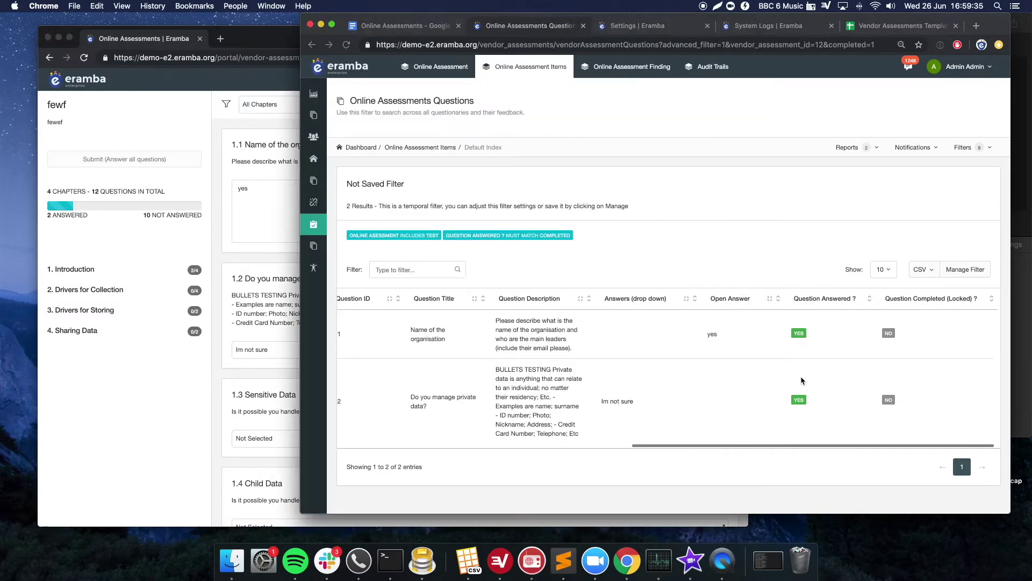
scroll(753, 366, "left", 10)
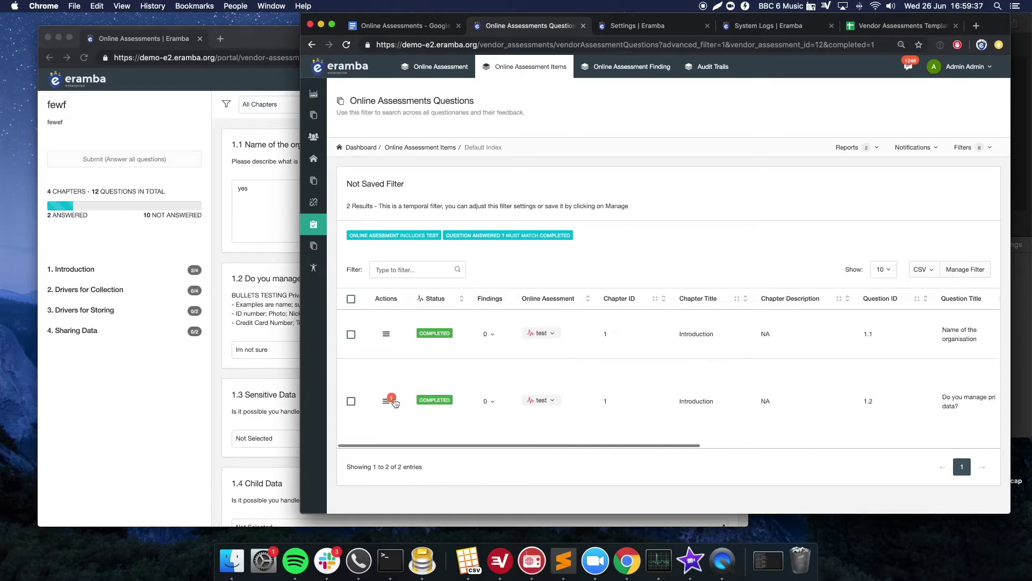
- Post the admin comment 'We dont understand this either!' on question 1.2 about private data
left_click(387, 400)
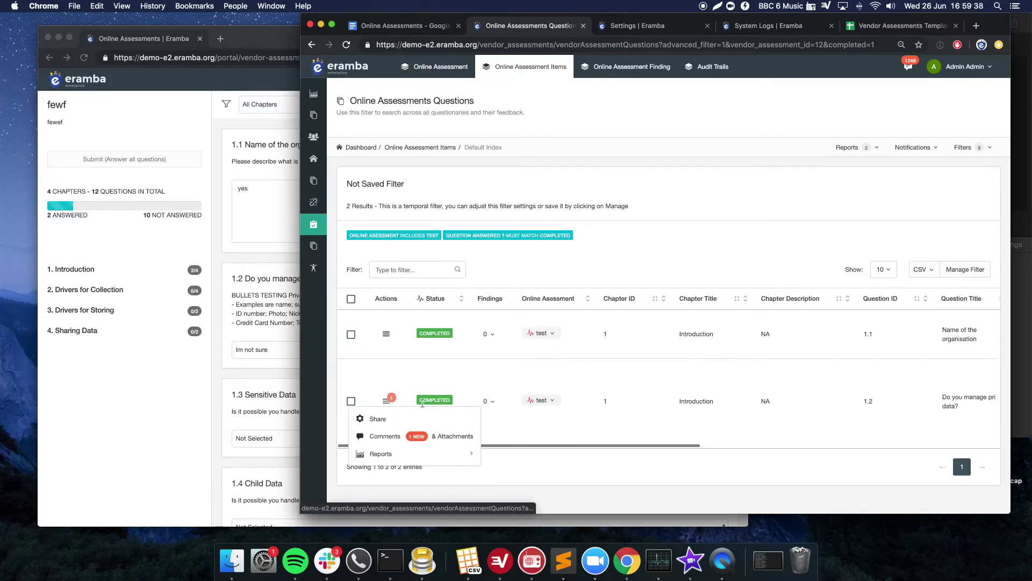
left_click(413, 436)
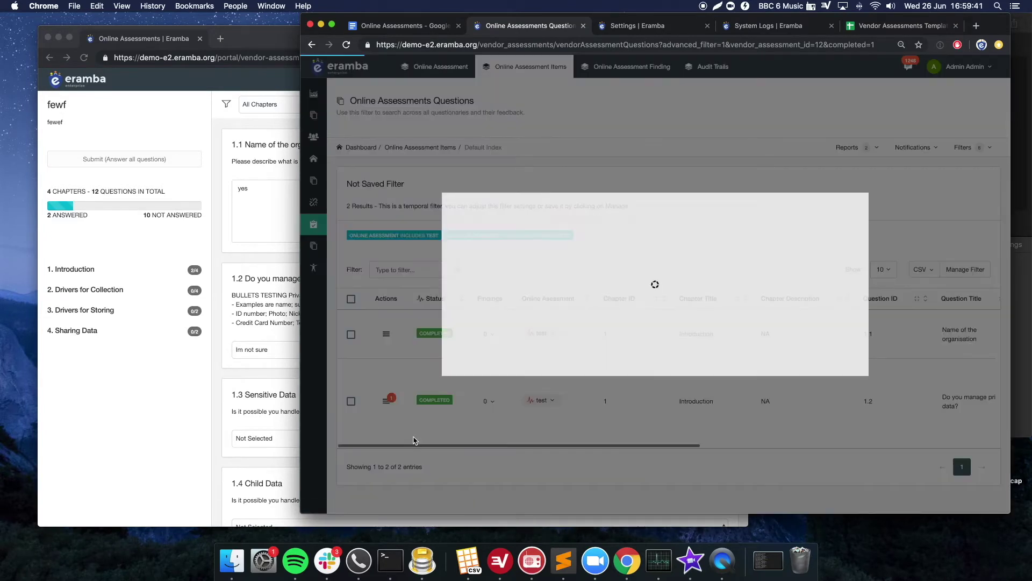
left_click(517, 191)
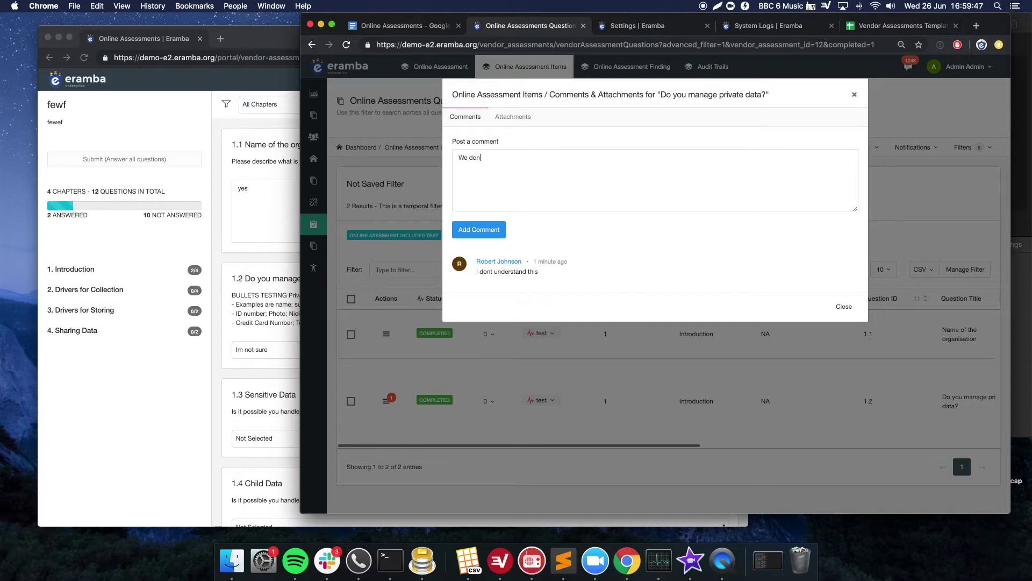
type("We dont understand this either!")
left_click(485, 235)
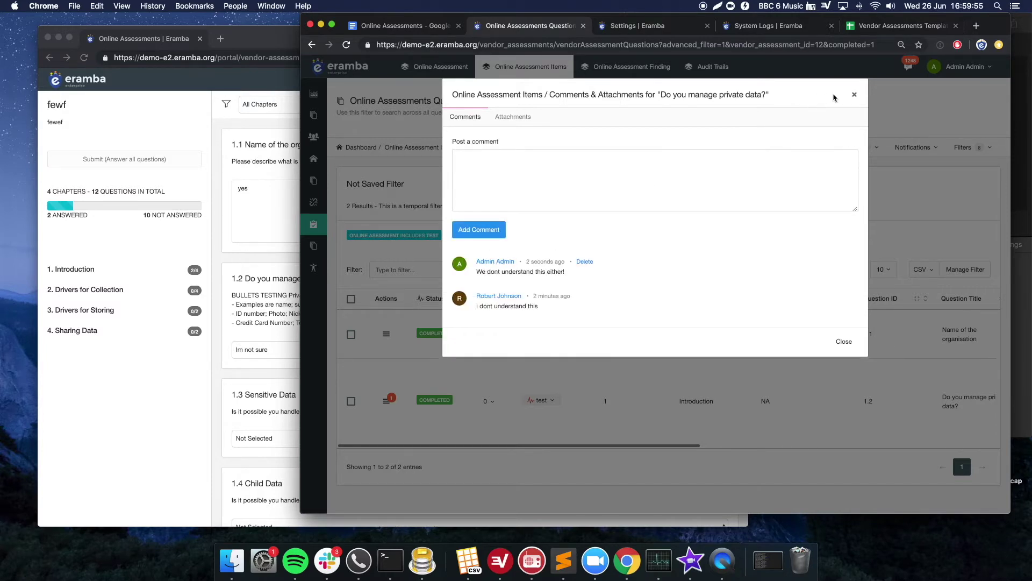
left_click(855, 96)
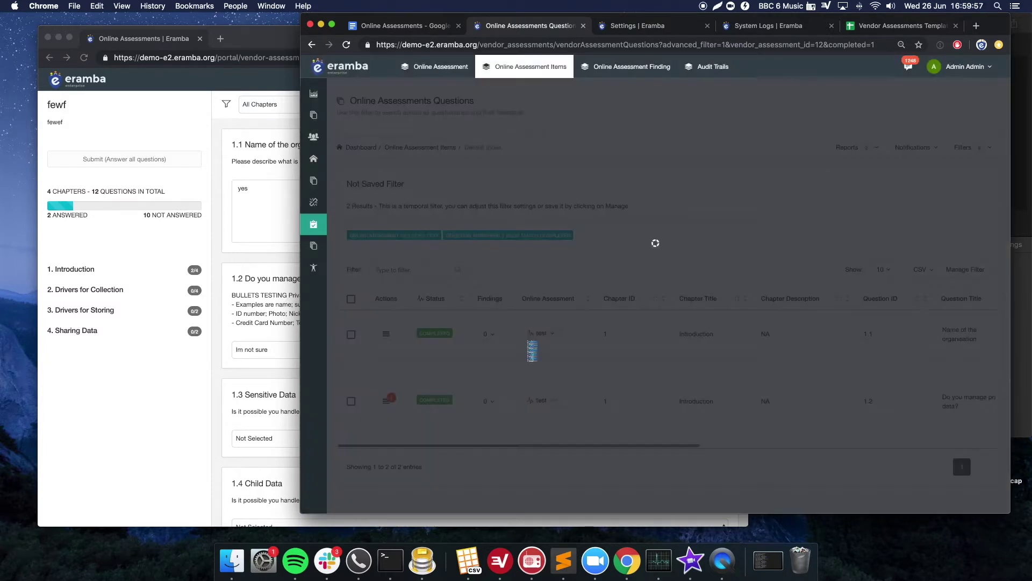
left_click(284, 306)
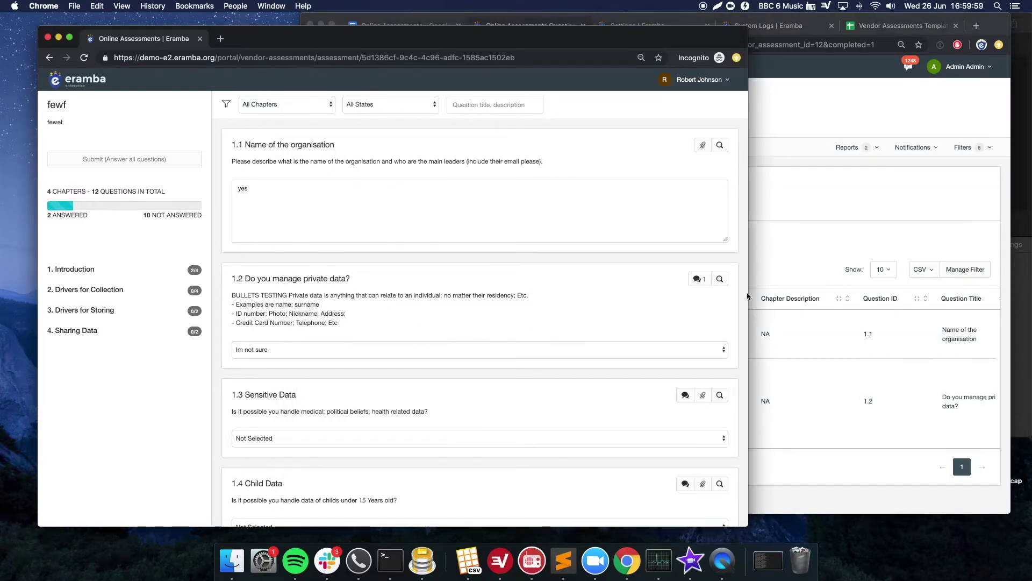
- Edit question 1.2 to enable Question Completed (Locked) and save it
left_click(766, 284)
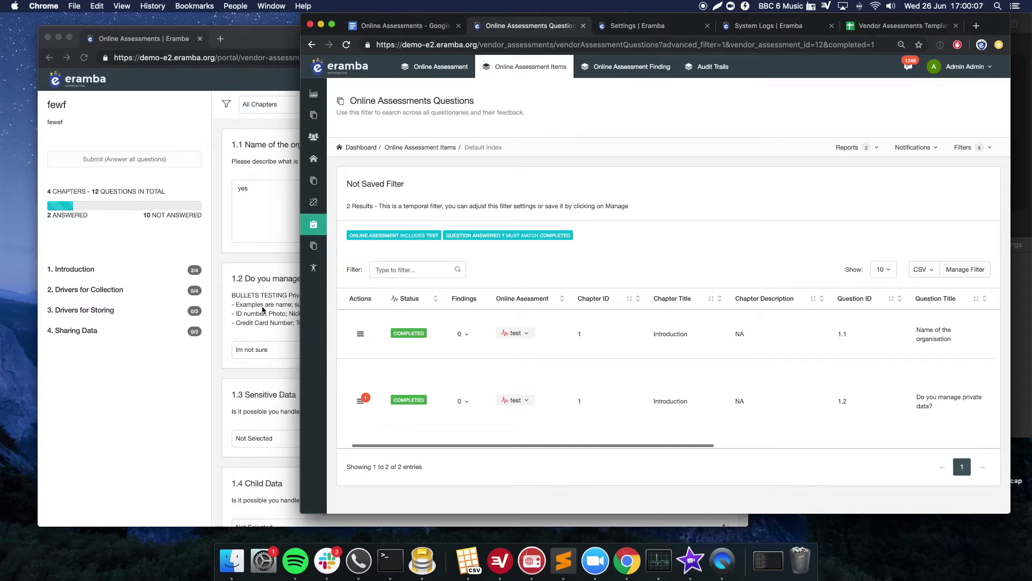
scroll(549, 396, "right", 5)
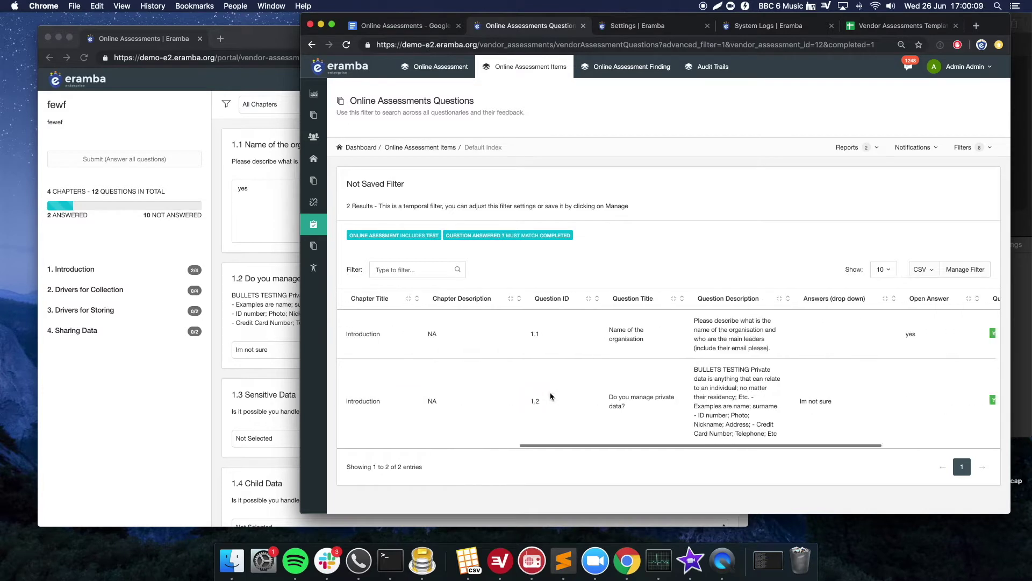
scroll(551, 396, "right", 5)
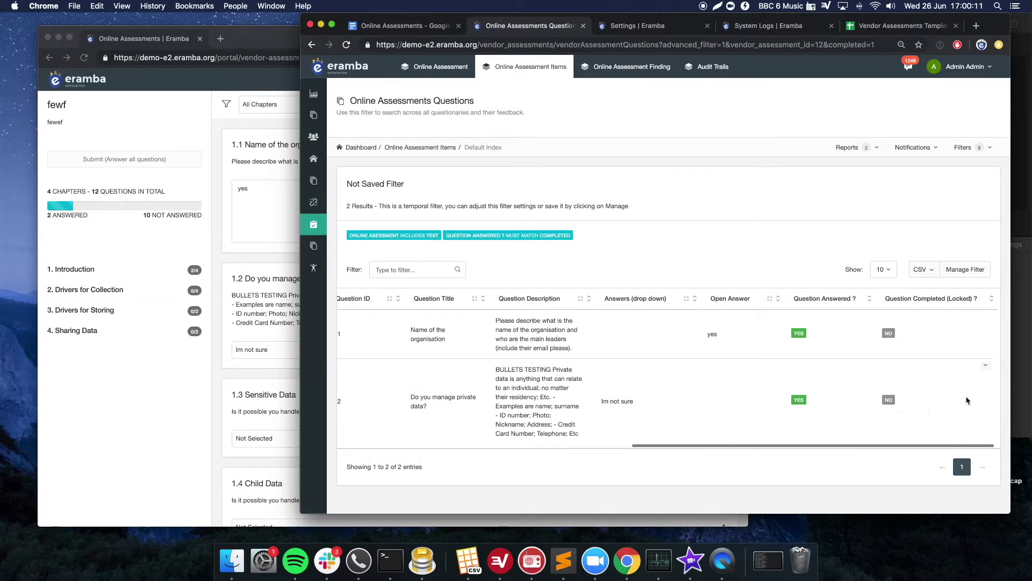
left_click(987, 368)
left_click(930, 383)
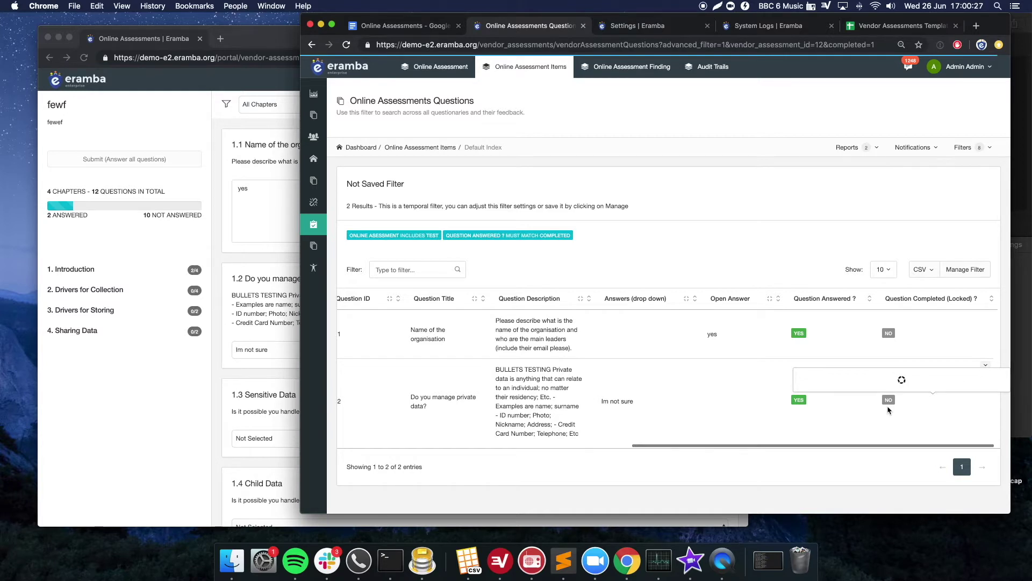
left_click(810, 353)
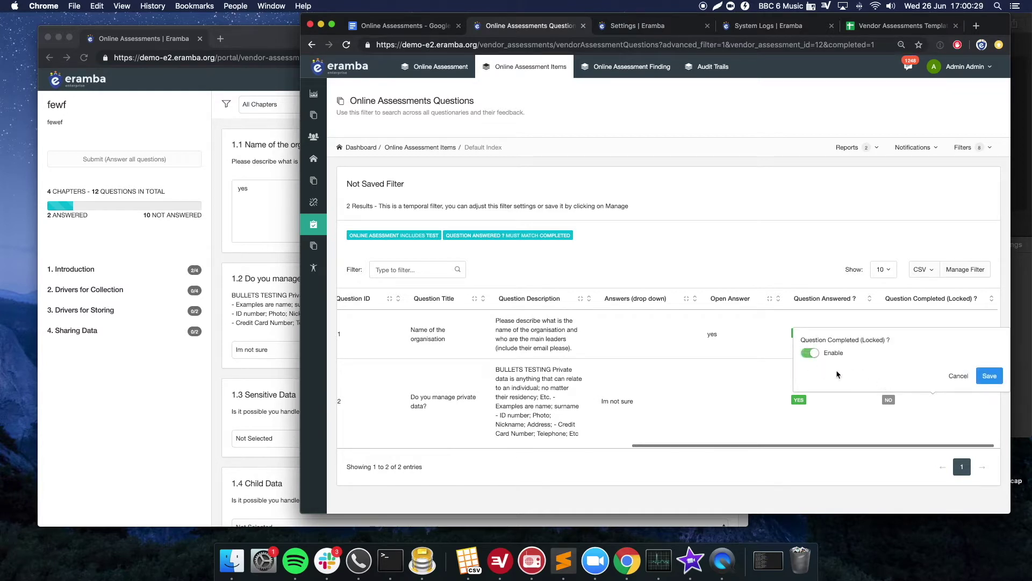
left_click(989, 375)
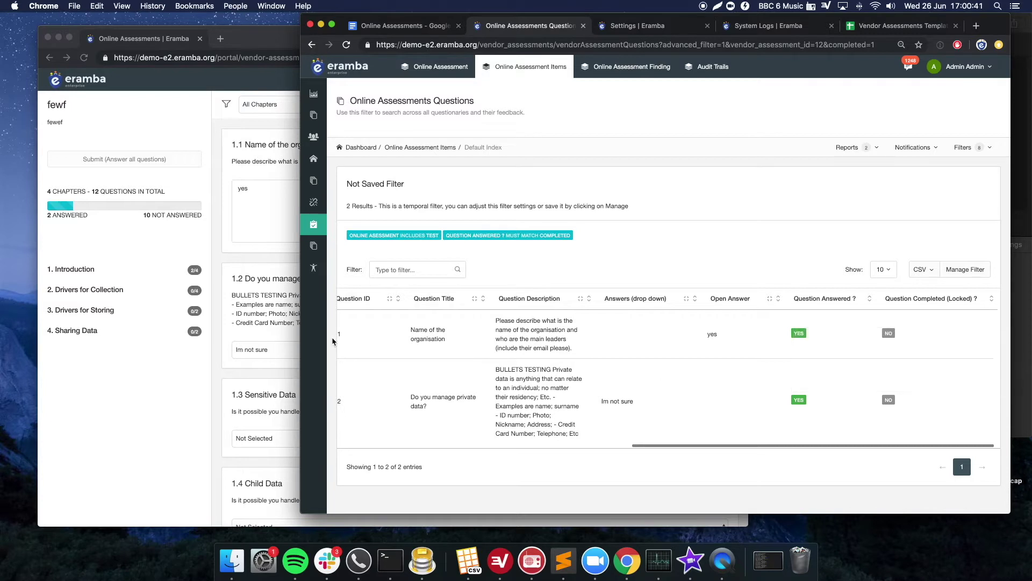
- Reload the auditee portal and confirm question 1.2 shows as locked by the administrator
left_click(254, 341)
key("super+r")
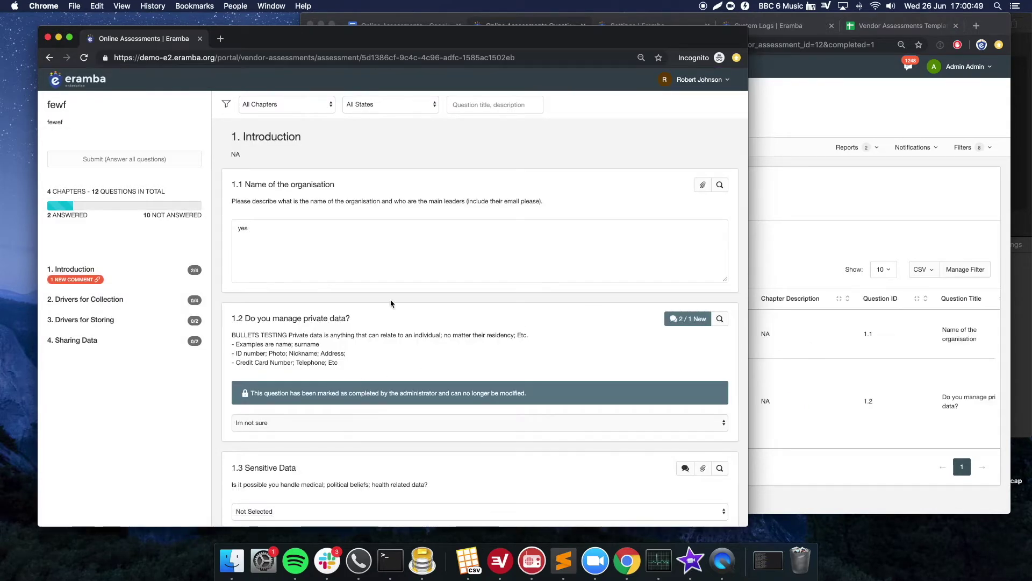
triple_click(321, 393)
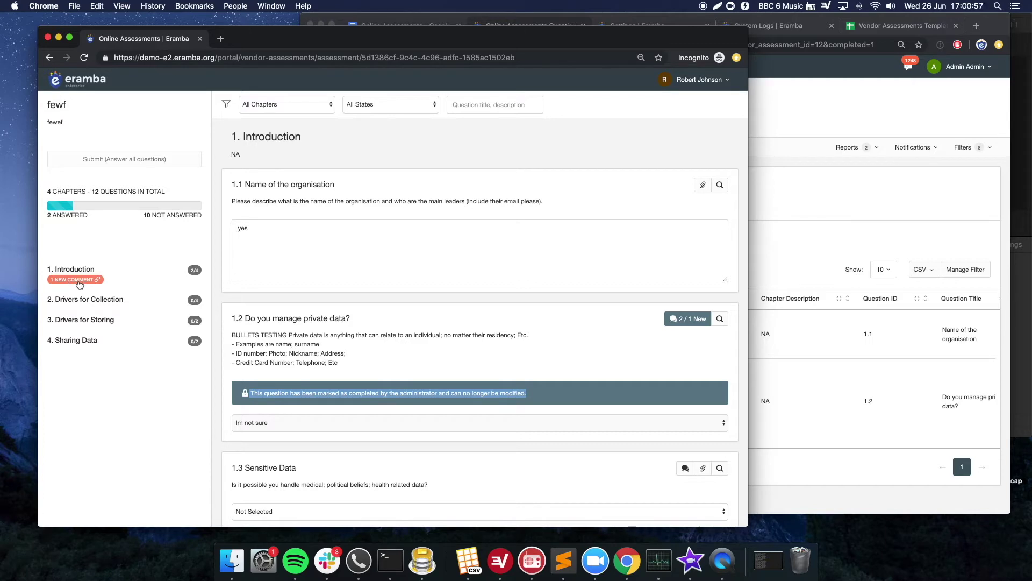
- Filter the portal's Introduction chapter to questions with 1 new comment
left_click(79, 280)
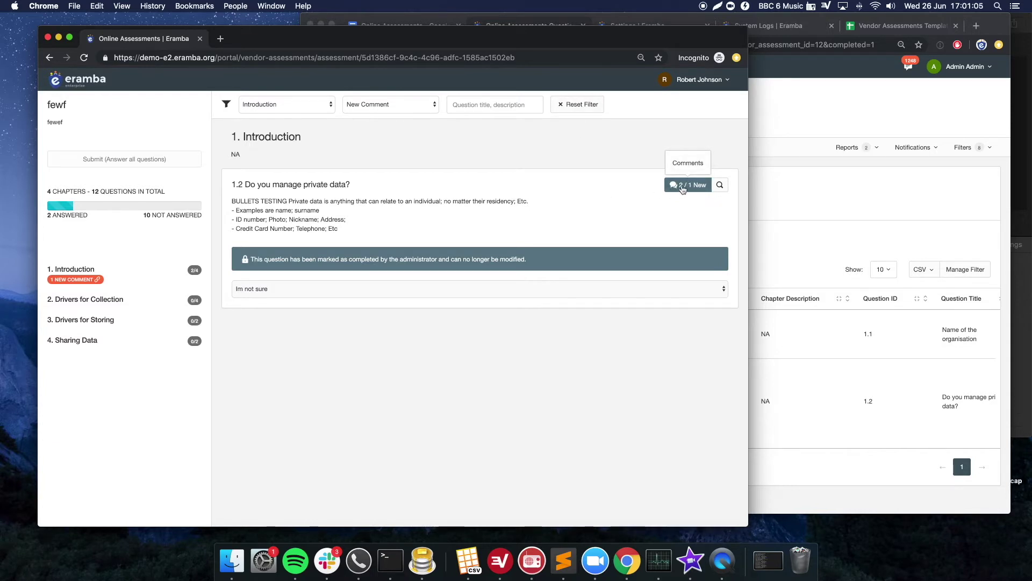
left_click(658, 208)
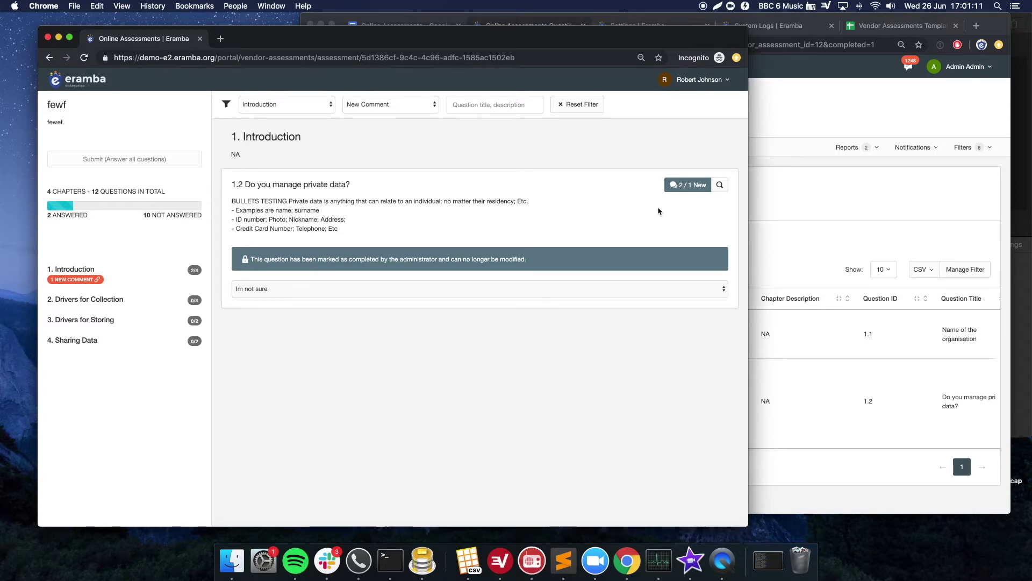
left_click(763, 229)
scroll(908, 371, "right", 5)
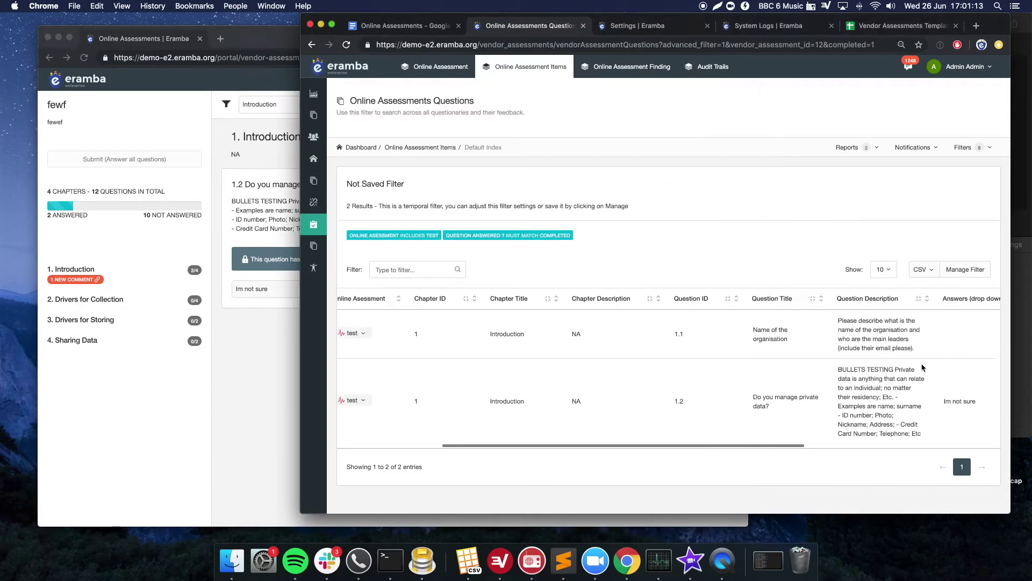
- Reset the portal's chapter and state filters so every question is listed again
scroll(960, 353, "right", 2)
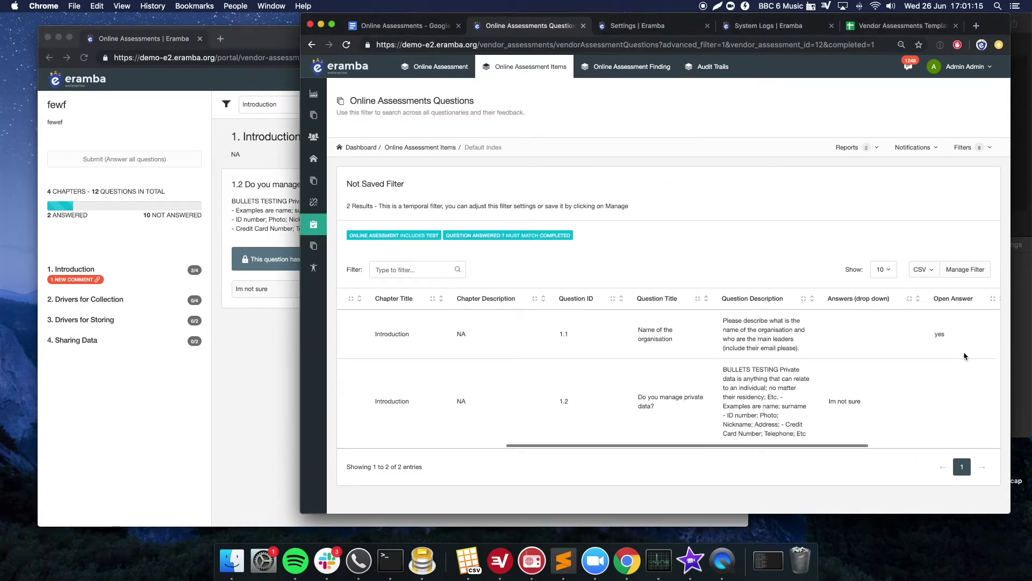
left_click(262, 185)
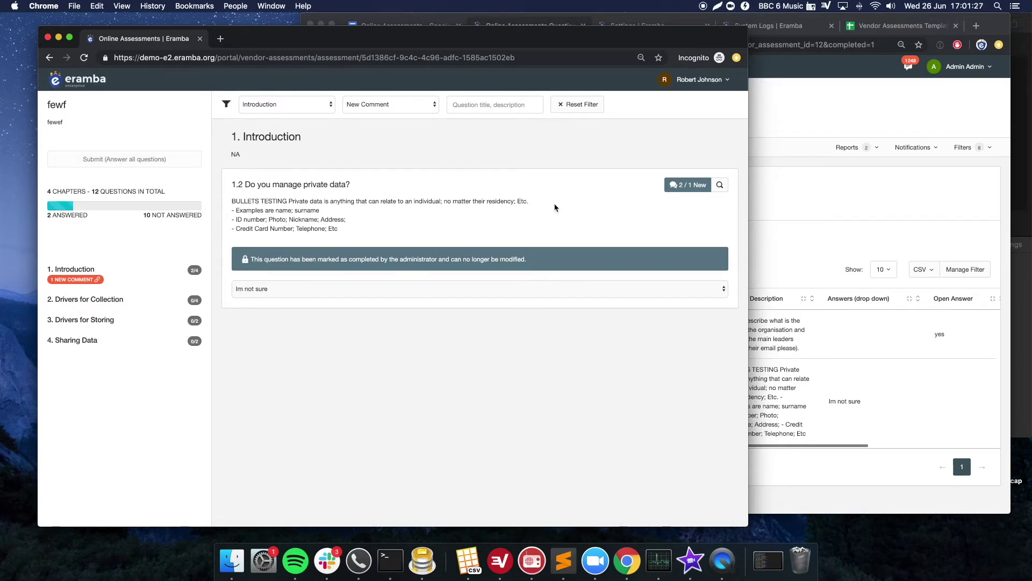
left_click(863, 244)
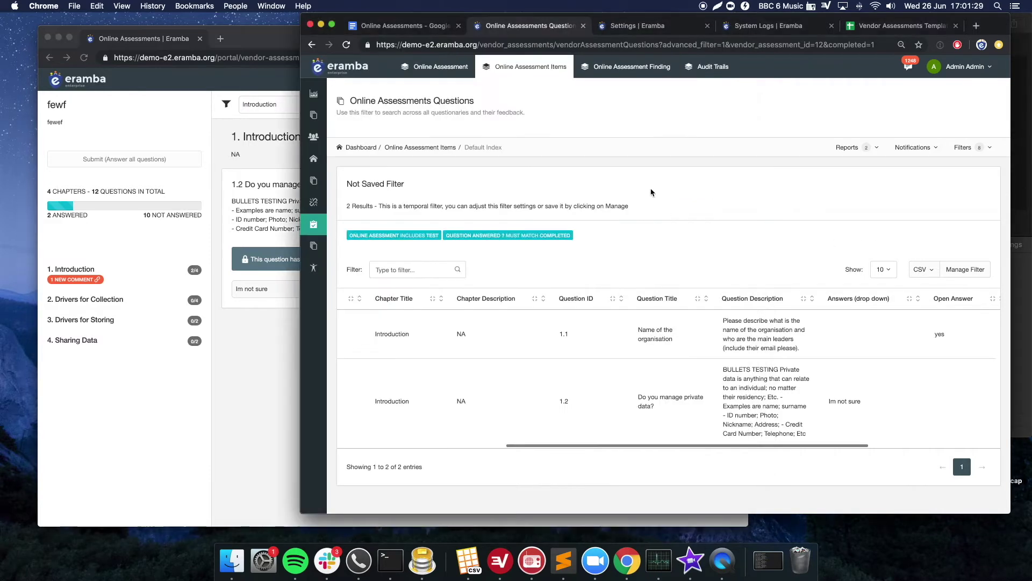
left_click(274, 193)
left_click(564, 107)
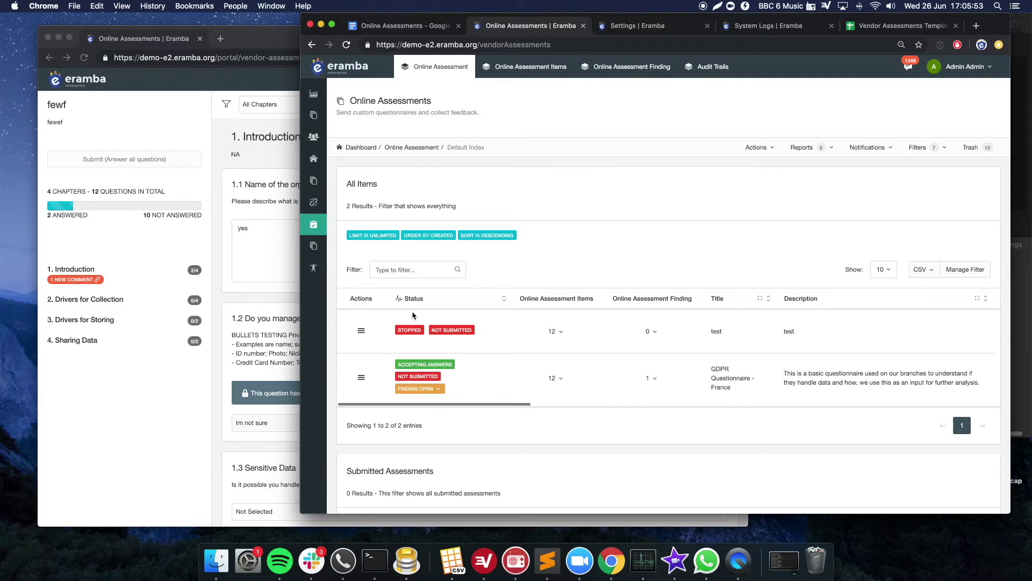
double_click(406, 329)
double_click(449, 330)
double_click(413, 376)
left_click(408, 377)
left_click_drag(426, 390, 397, 403)
left_click(426, 27)
left_click_drag(502, 282, 552, 370)
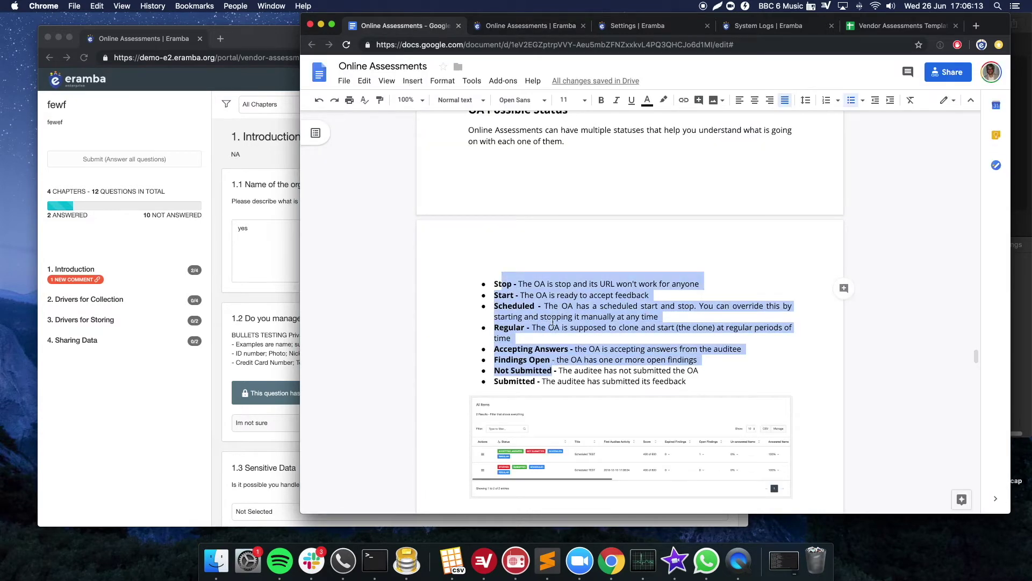
scroll(556, 320, "down", 3)
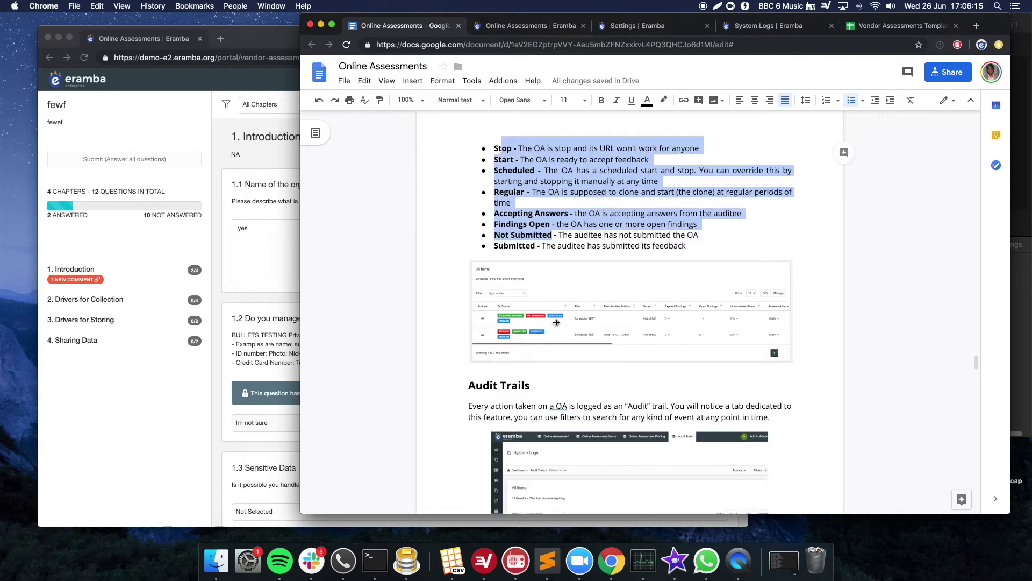
scroll(557, 322, "down", 1)
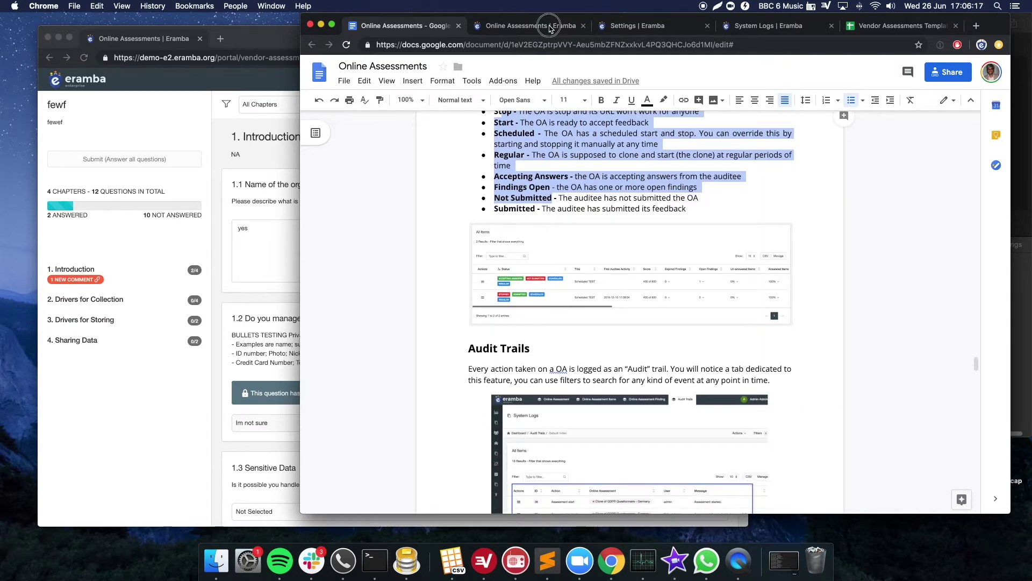
left_click(551, 27)
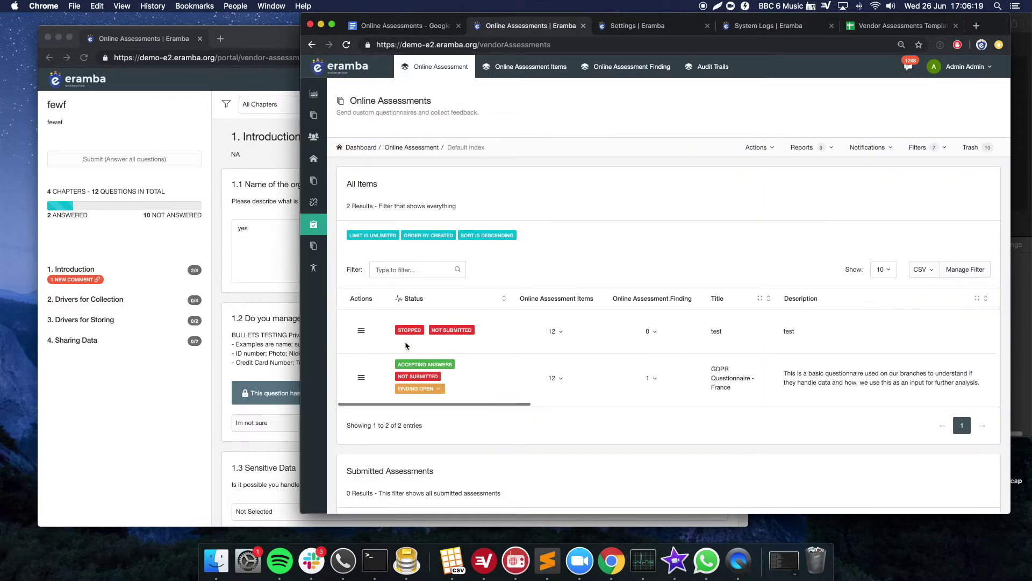
- Set the assessments filter condition Submitted to Yes and save the filter
left_click(960, 272)
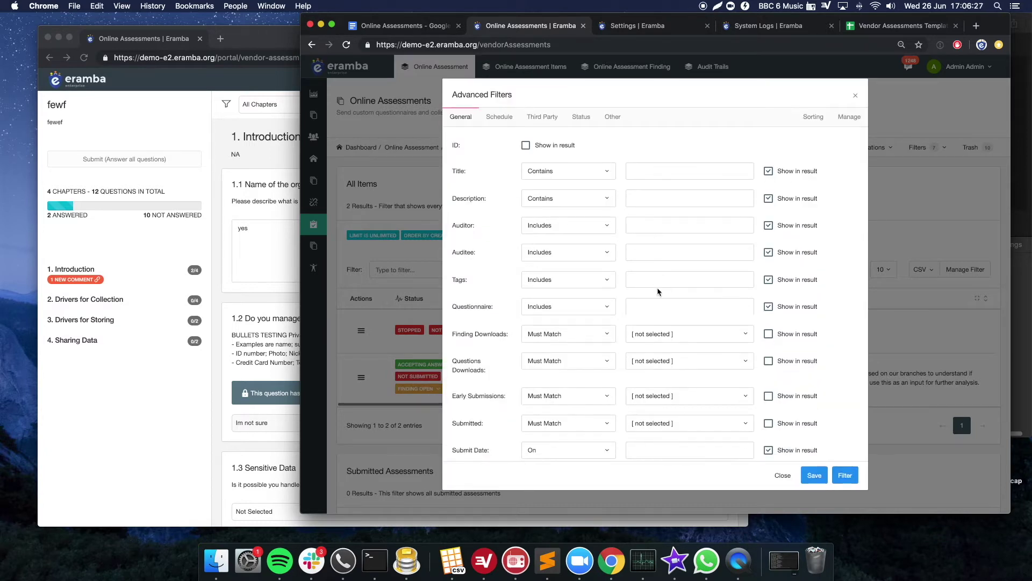
scroll(658, 291, "down", 2)
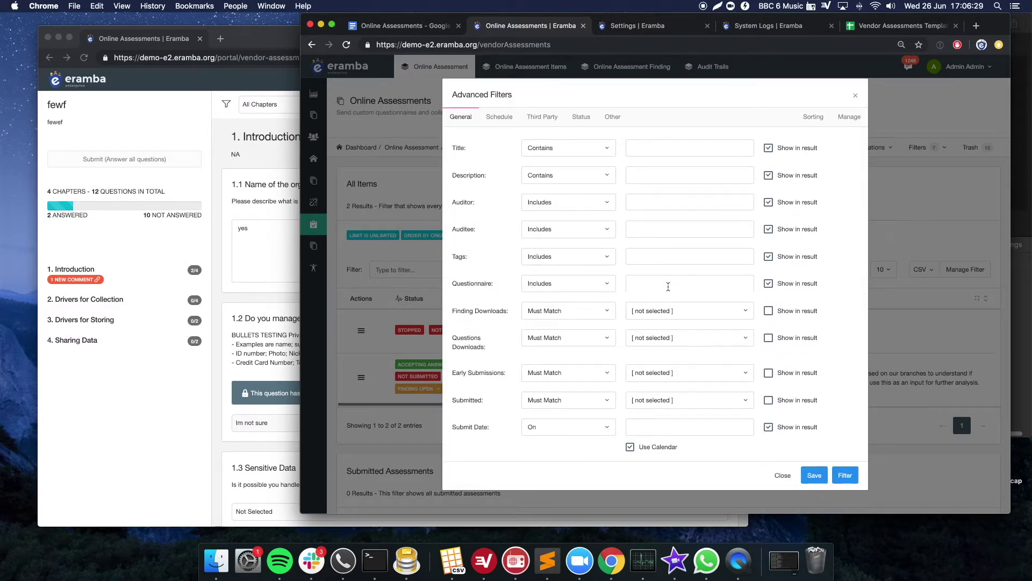
scroll(669, 286, "down", 1)
triple_click(473, 387)
left_click(652, 386)
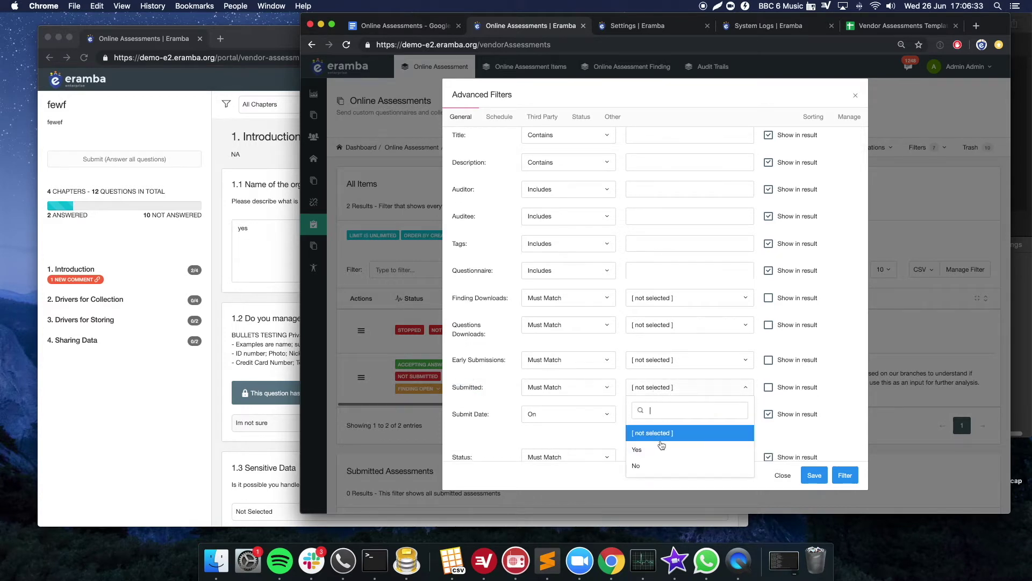
left_click(665, 448)
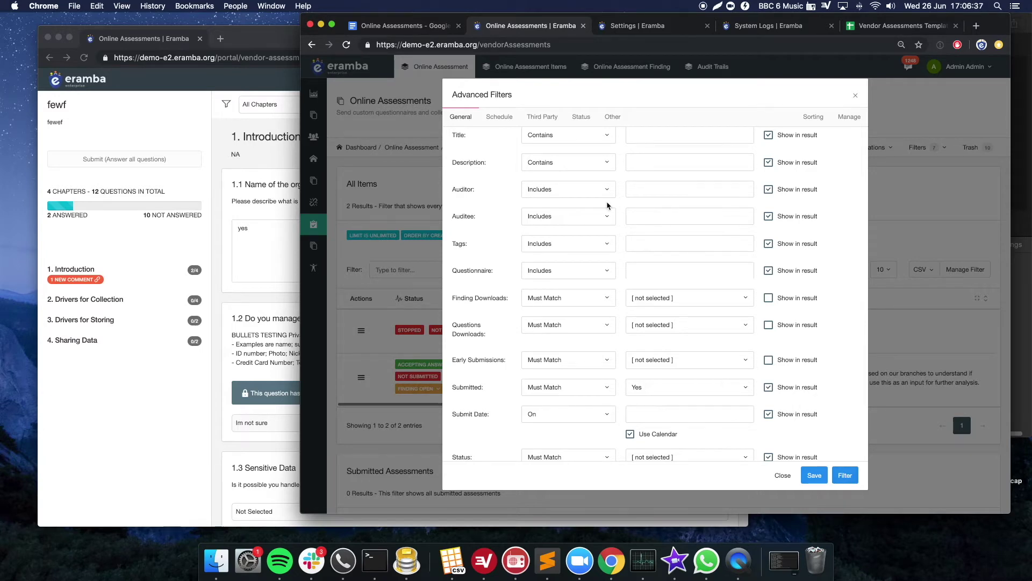
left_click(787, 476)
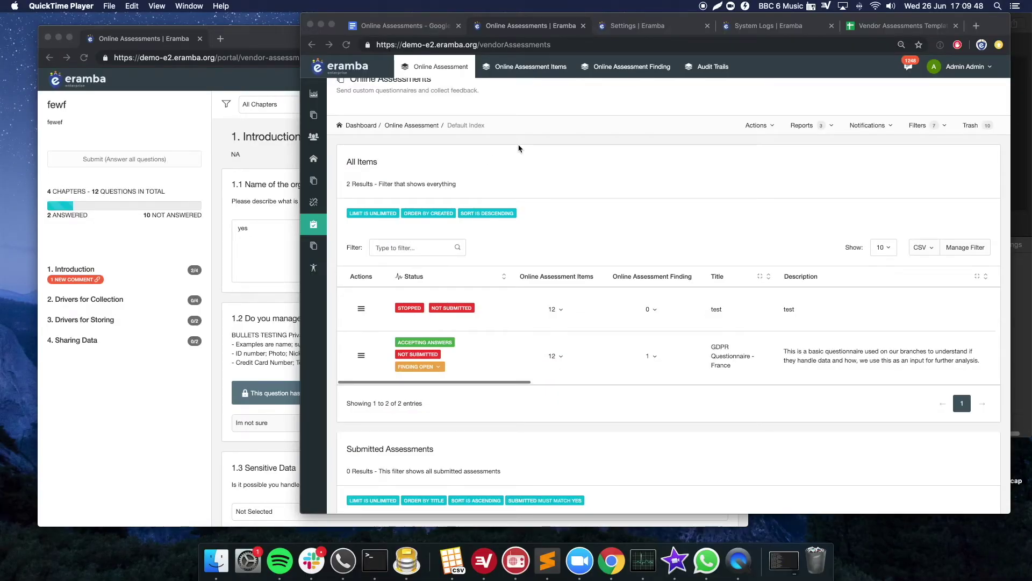
left_click(525, 150)
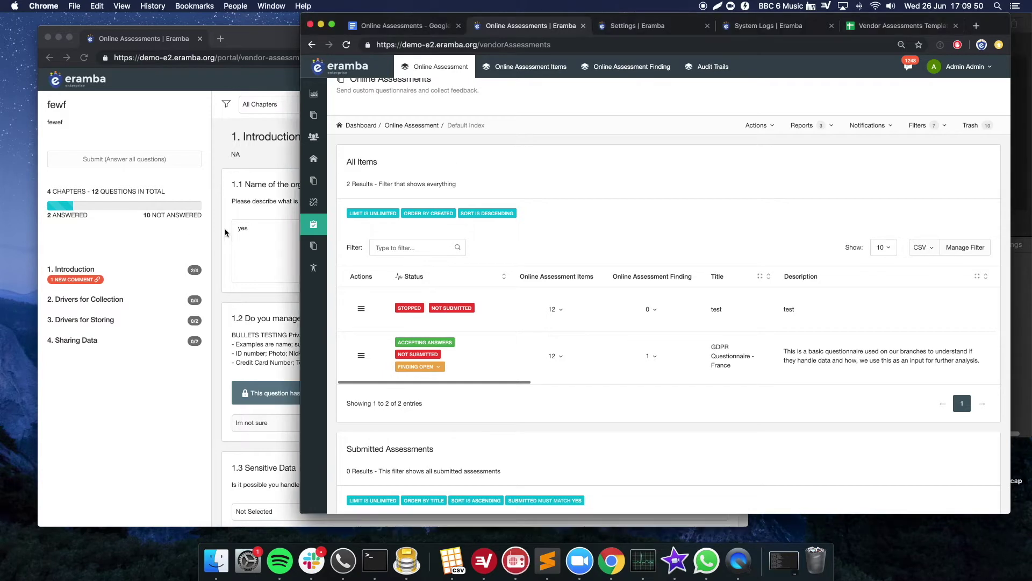
left_click(253, 221)
left_click_drag(232, 137, 267, 226)
left_click(274, 238)
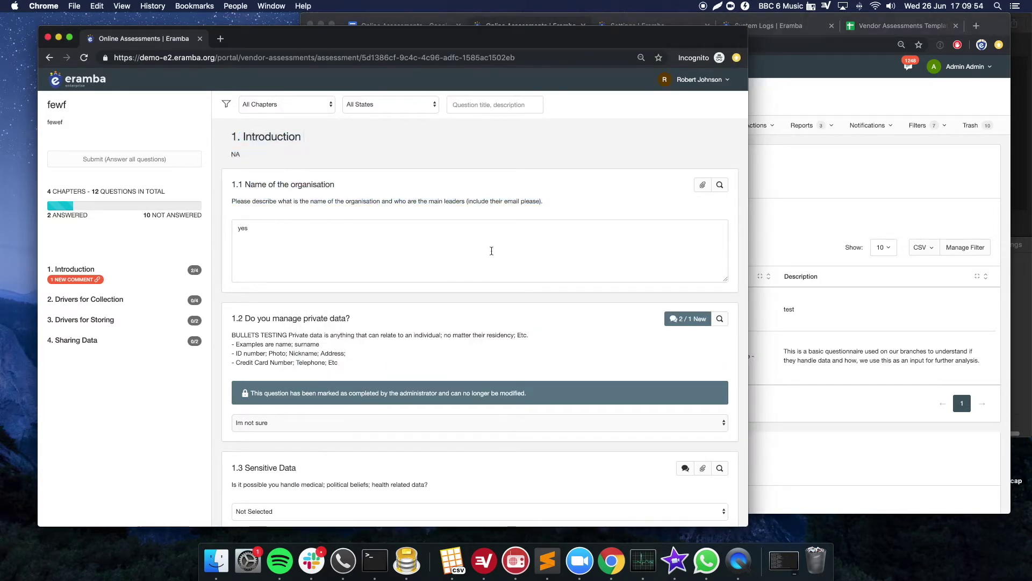
left_click(877, 229)
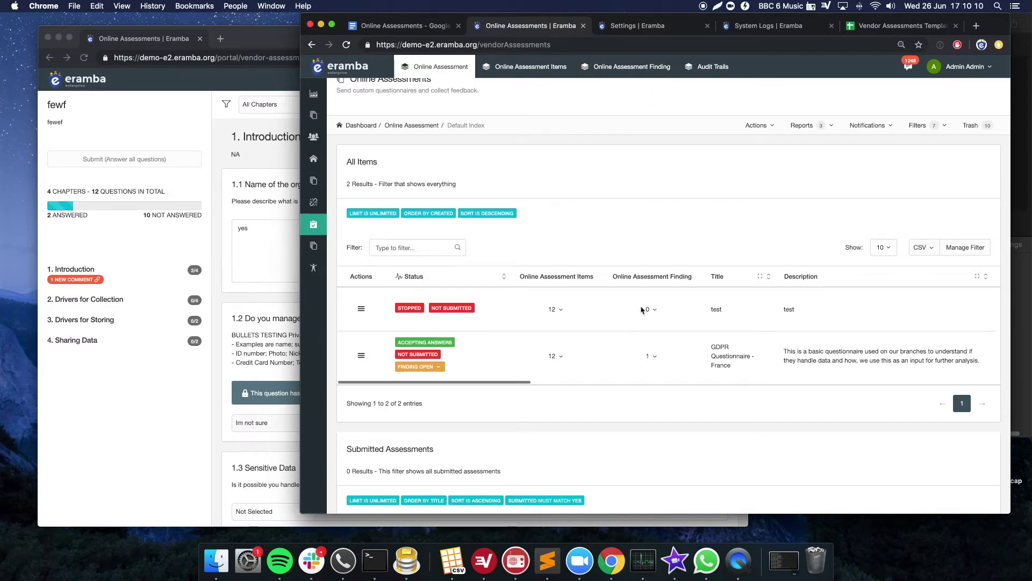
- Open GDPR Questionnaire - France findings in a new tab and bring up the Missing Evidence finding's actions
left_click(655, 357)
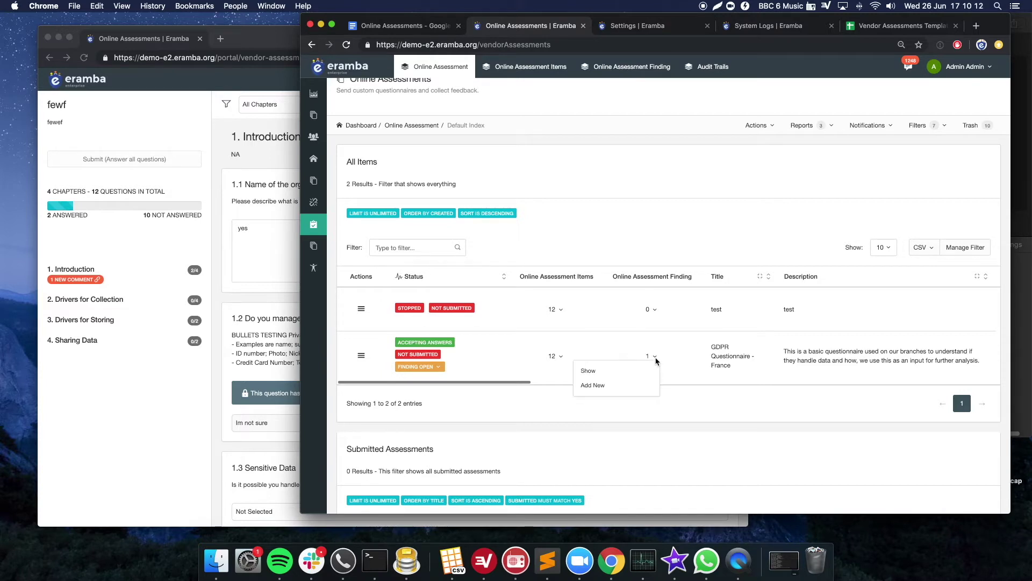
left_click(601, 376)
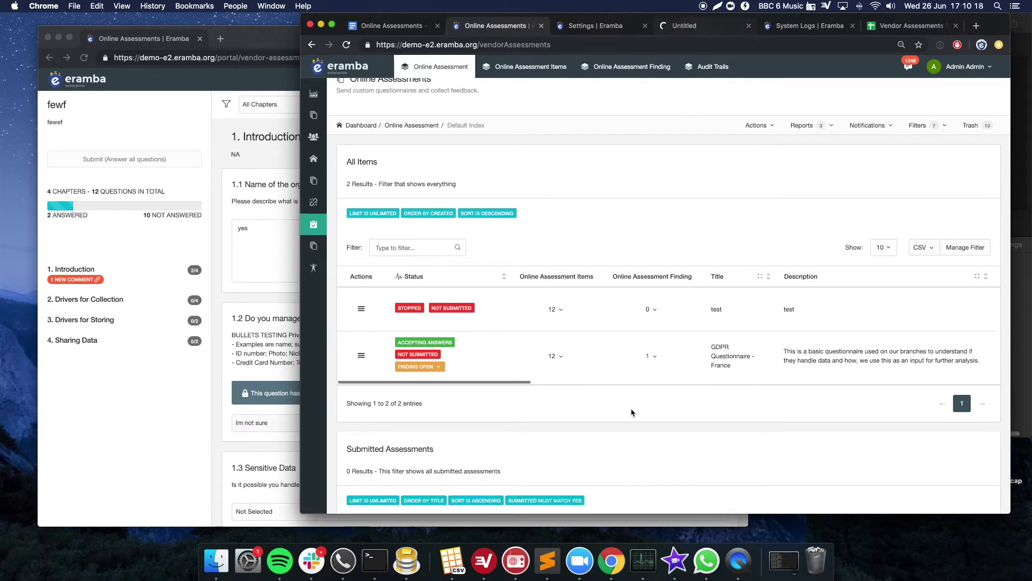
left_click(653, 356)
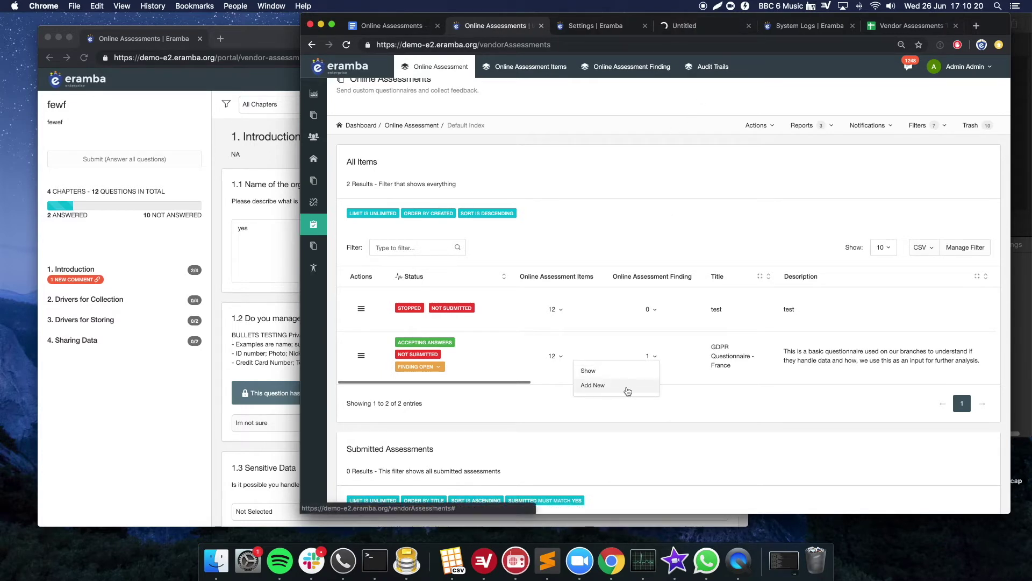
left_click(680, 142)
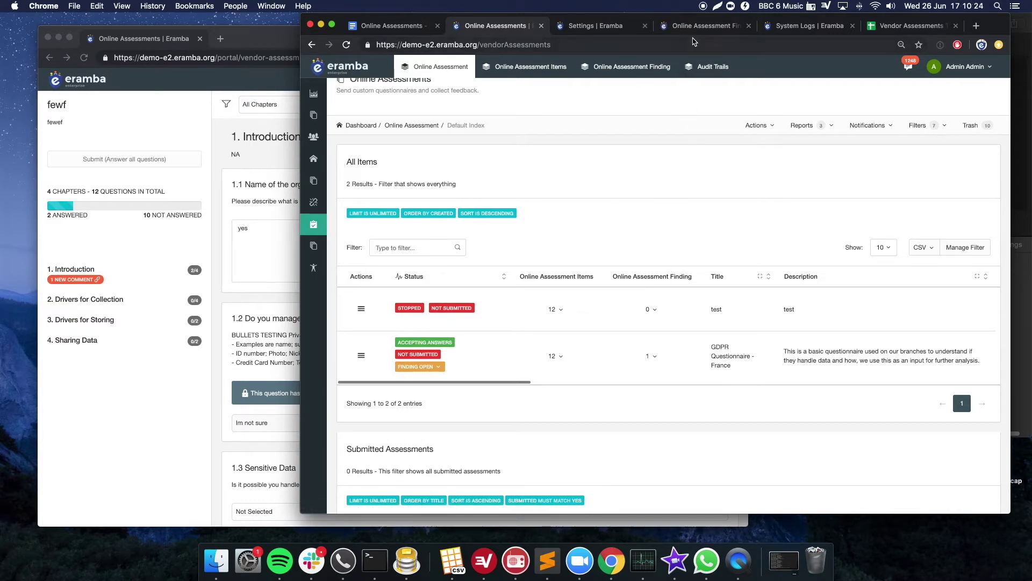
left_click(694, 30)
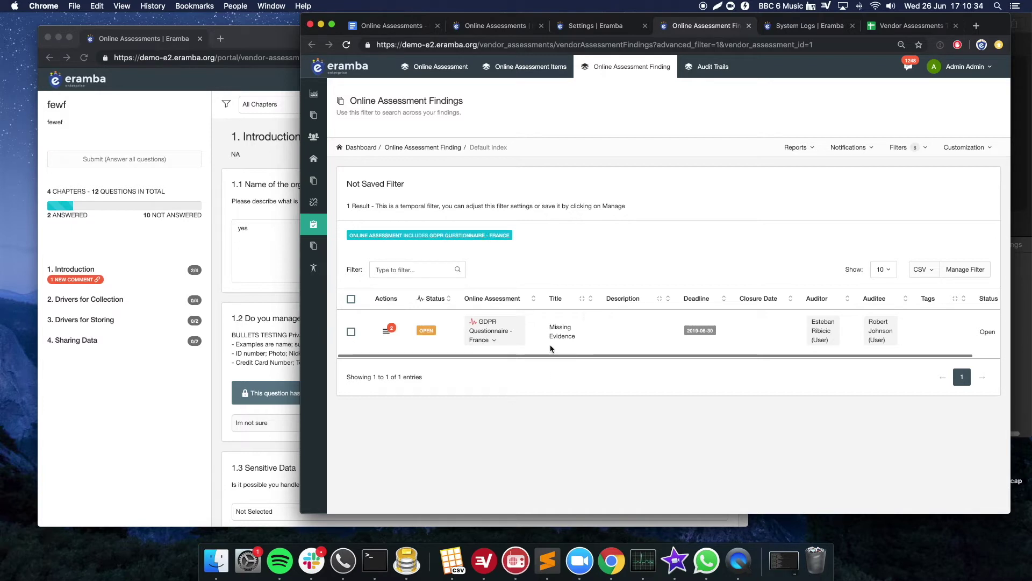
left_click(384, 332)
left_click(385, 348)
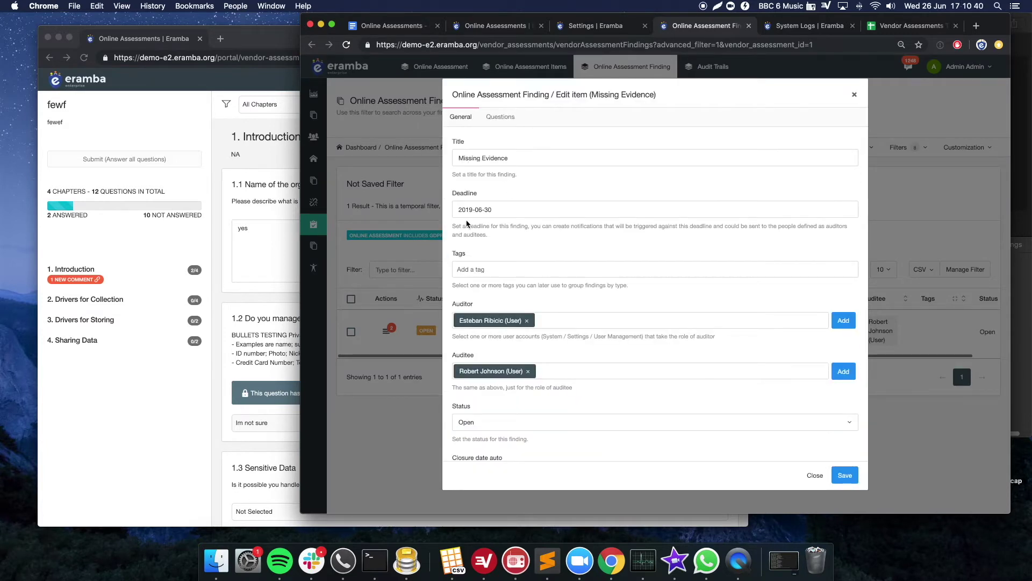
scroll(491, 322, "down", 1)
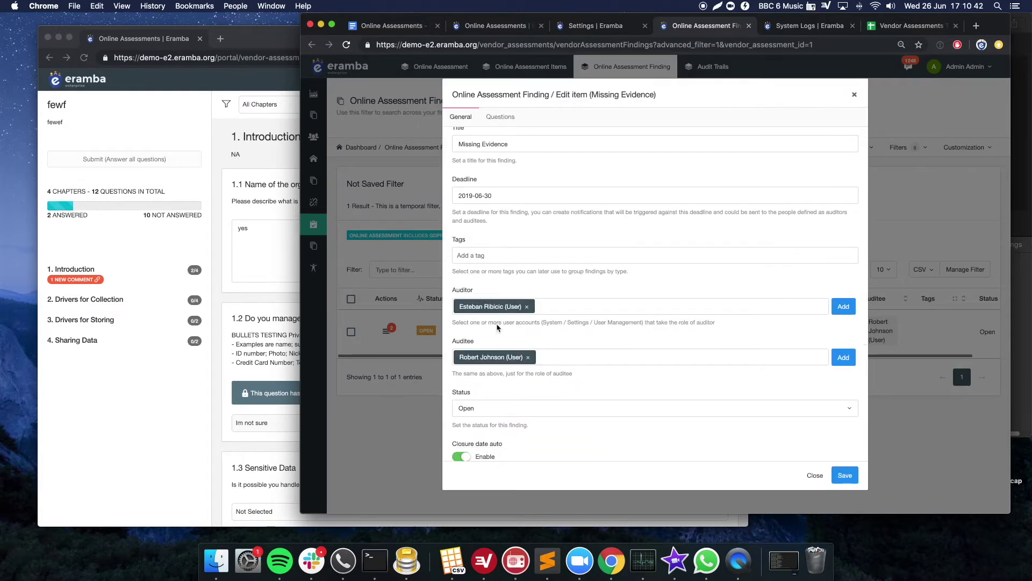
scroll(500, 339, "down", 4)
scroll(477, 327, "up", 1)
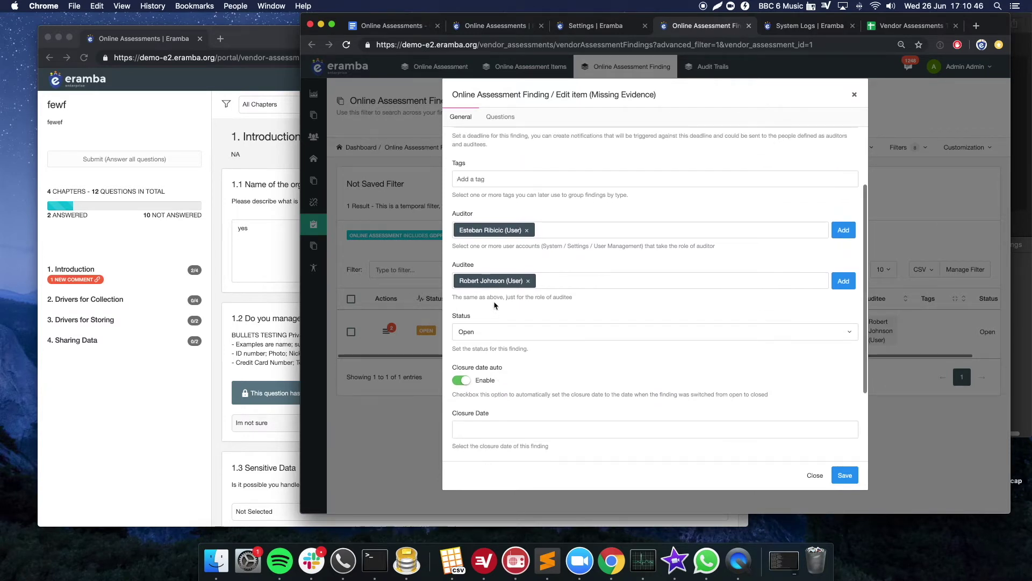
scroll(494, 305, "up", 3)
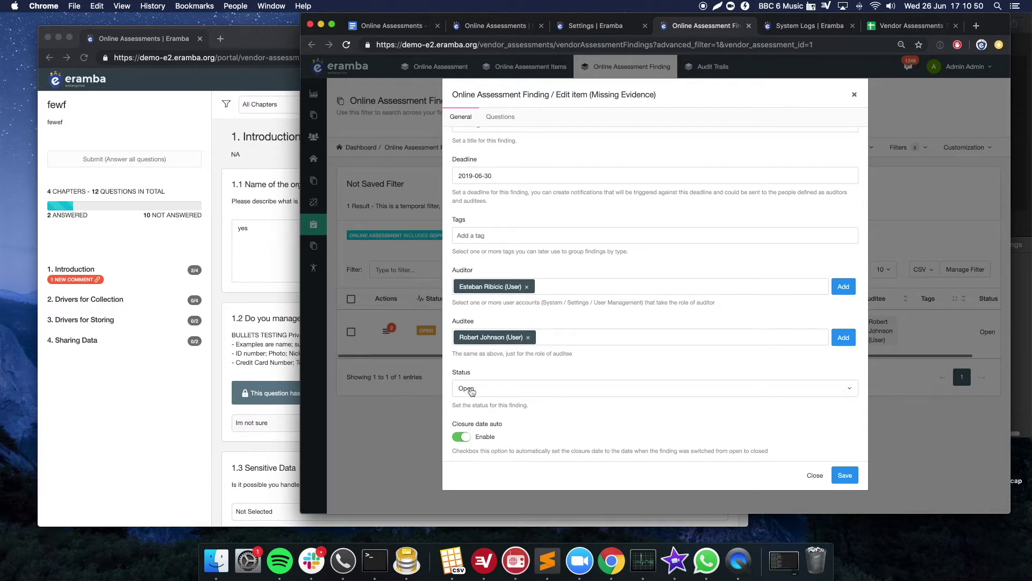
scroll(476, 394, "down", 3)
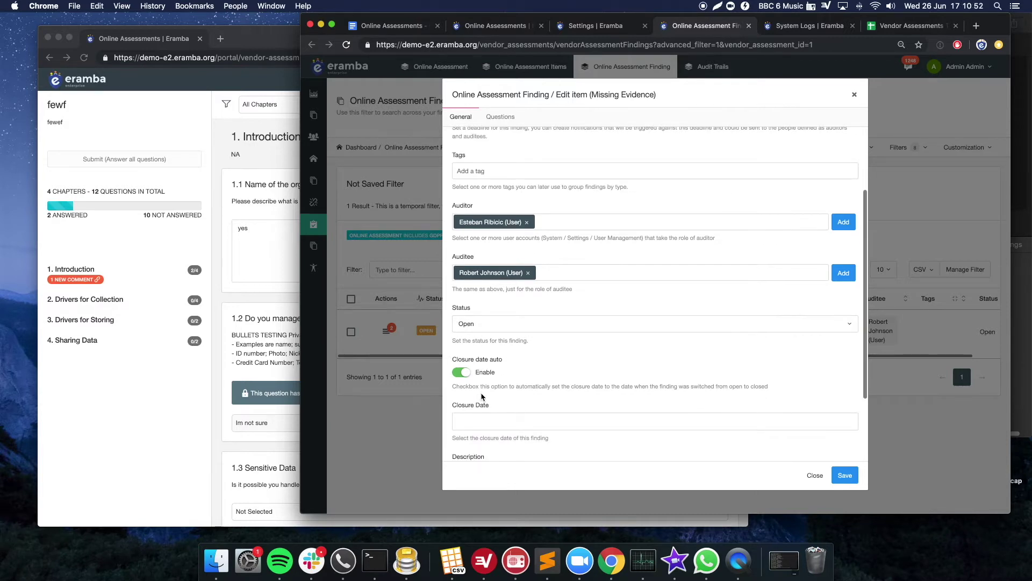
scroll(483, 396, "down", 3)
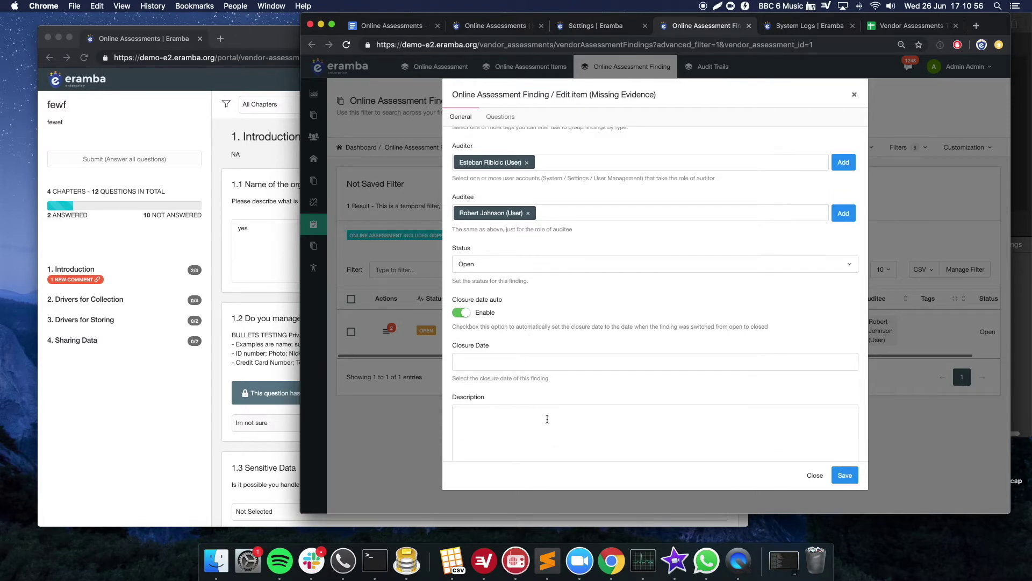
scroll(548, 419, "up", 6)
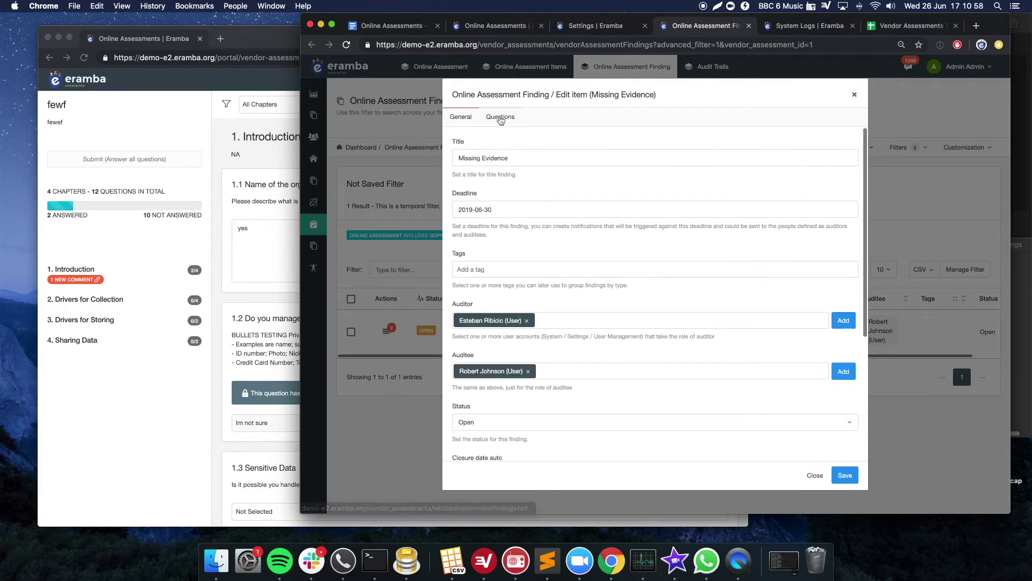
left_click(500, 116)
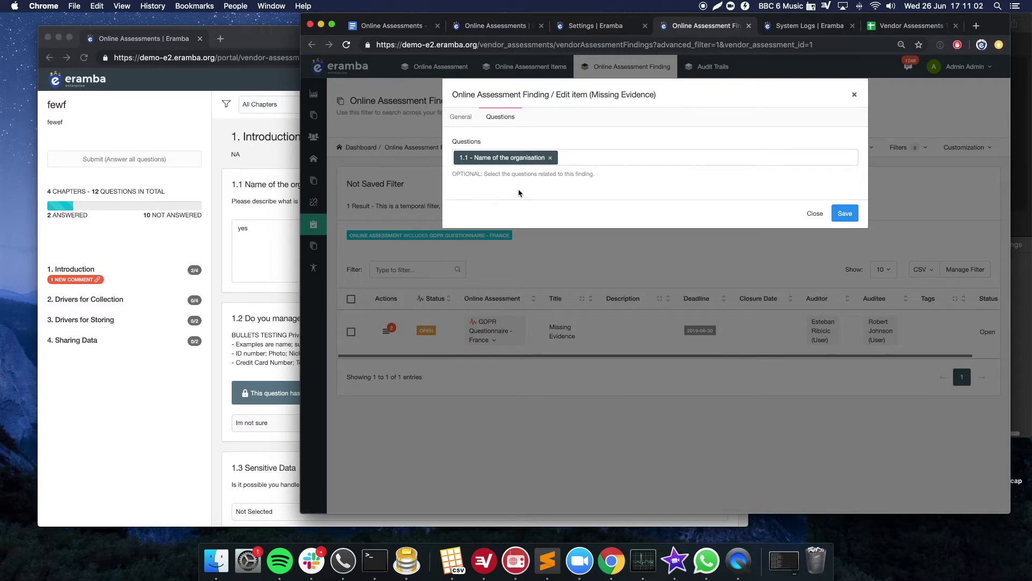
left_click(655, 162)
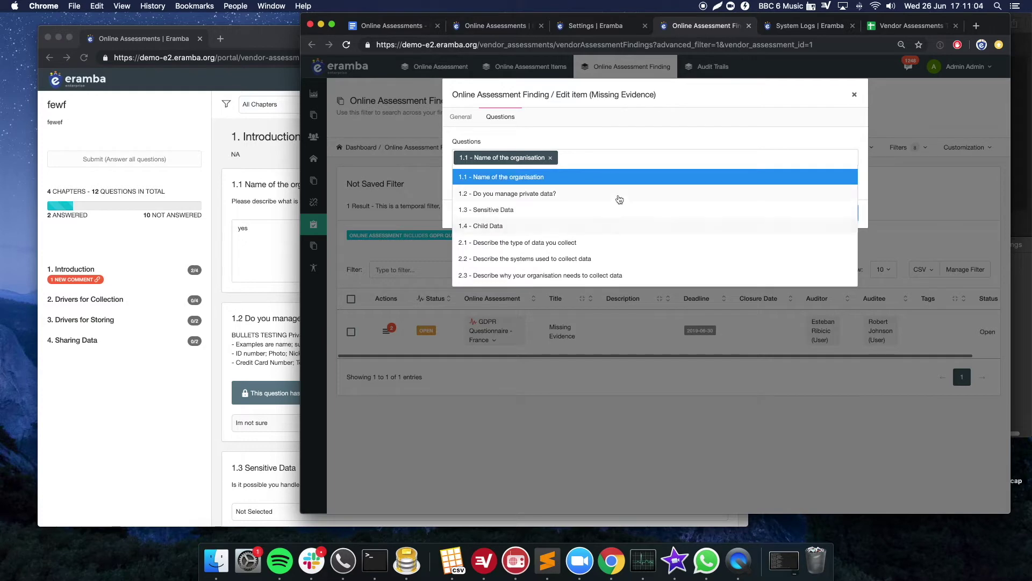
left_click(633, 135)
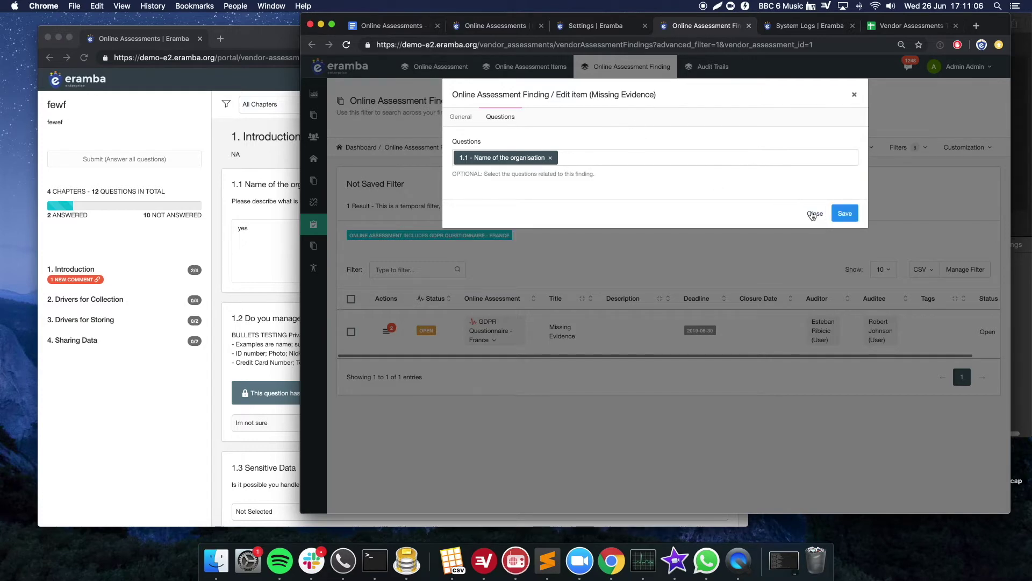
left_click(814, 214)
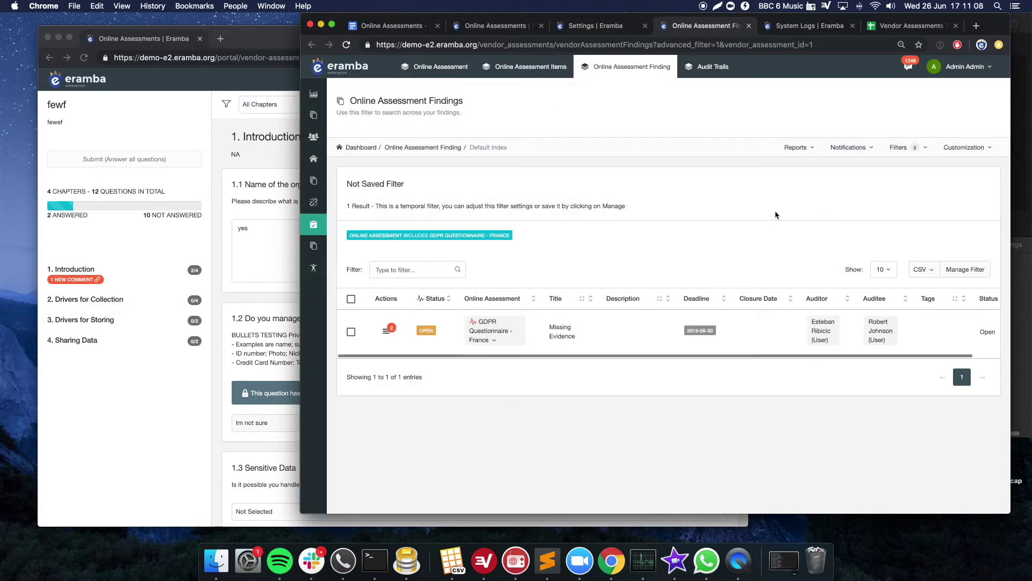
left_click(277, 184)
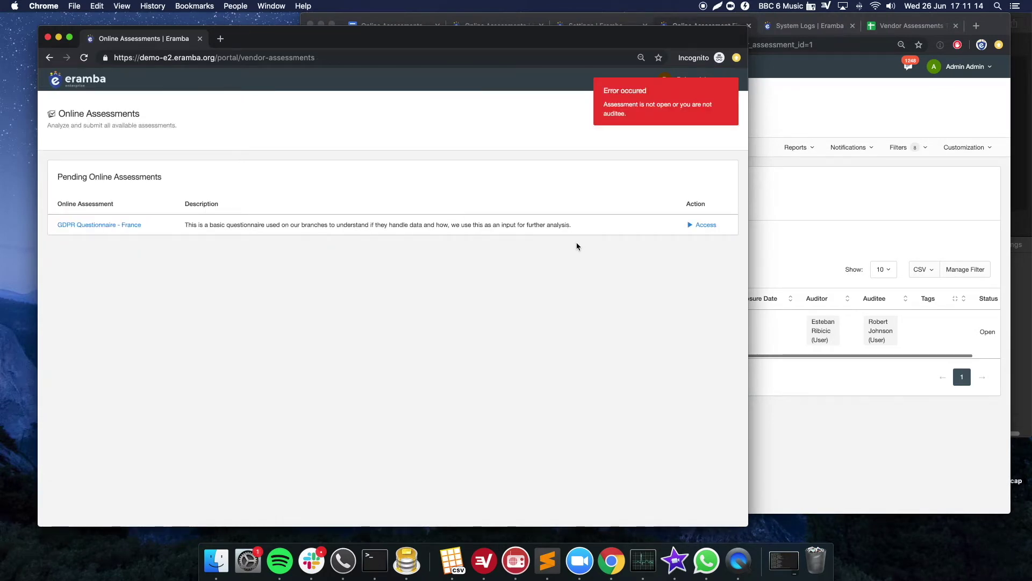
- In the portal, open GDPR Questionnaire - France and view comments on question 1.1's Missing Evidence finding
left_click(693, 225)
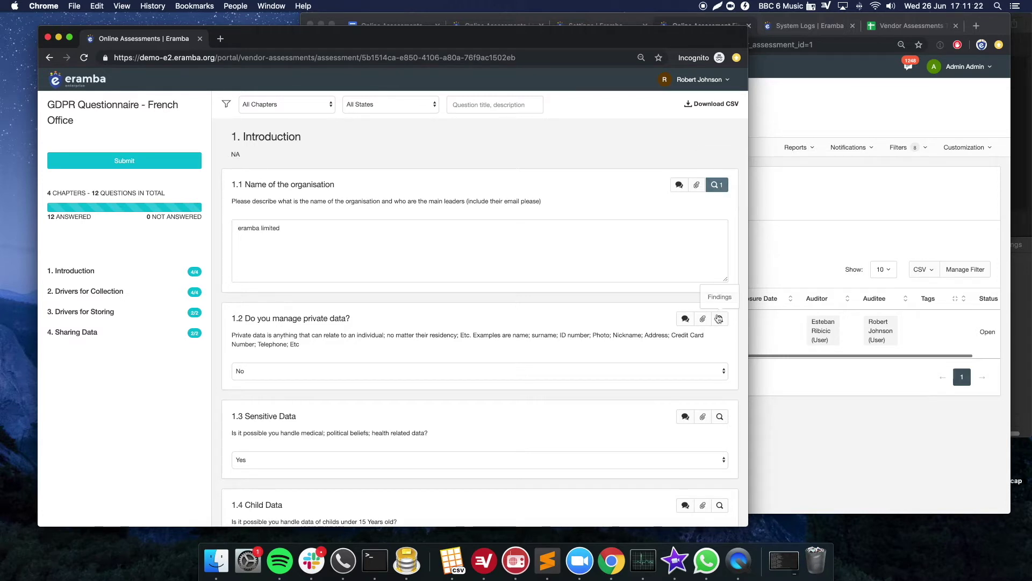
left_click(717, 185)
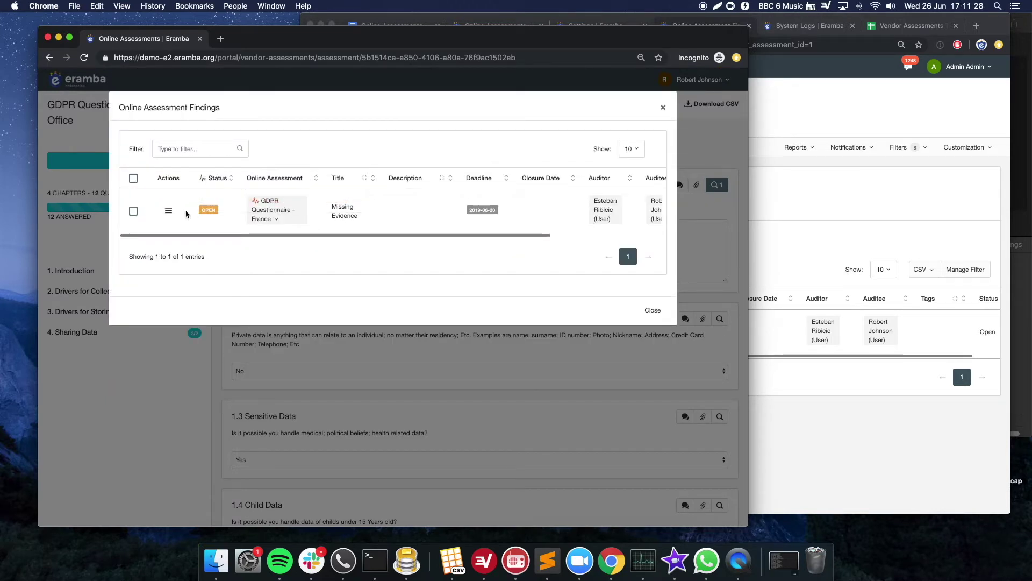
left_click(168, 211)
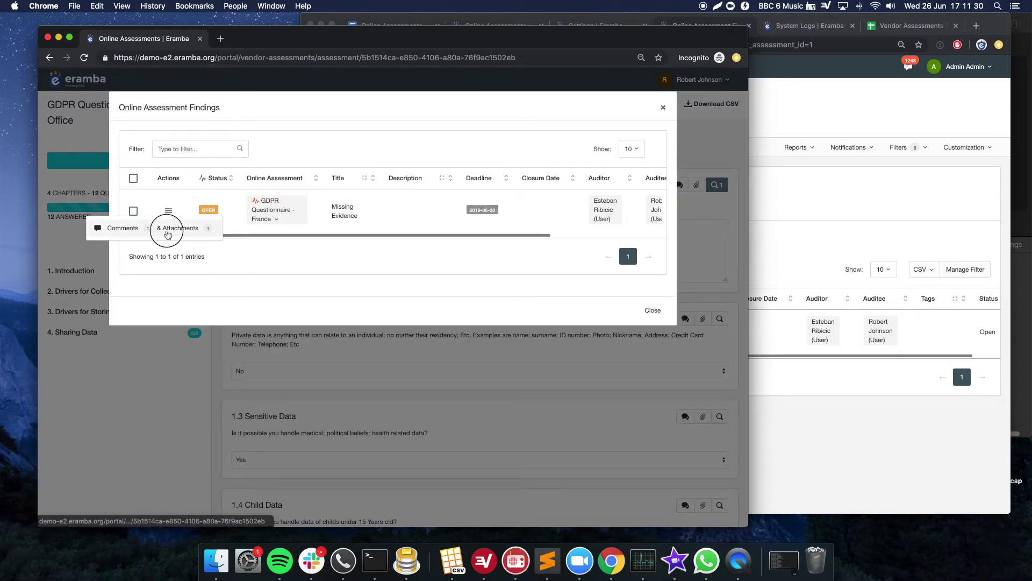
left_click(168, 233)
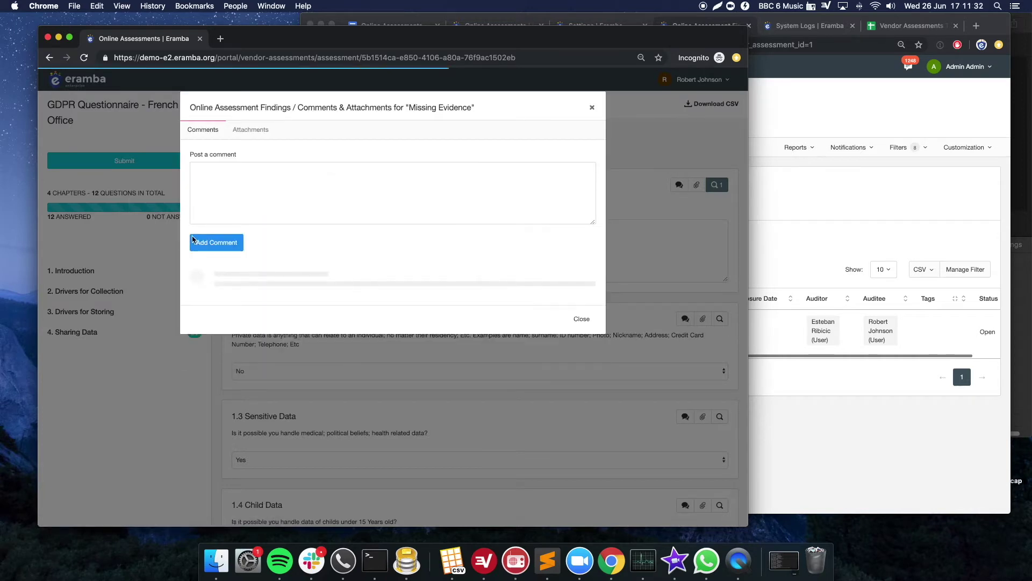
- Compare with the admin's Missing Evidence finding, then close the portal's comments and findings views
left_click(795, 437)
left_click(386, 330)
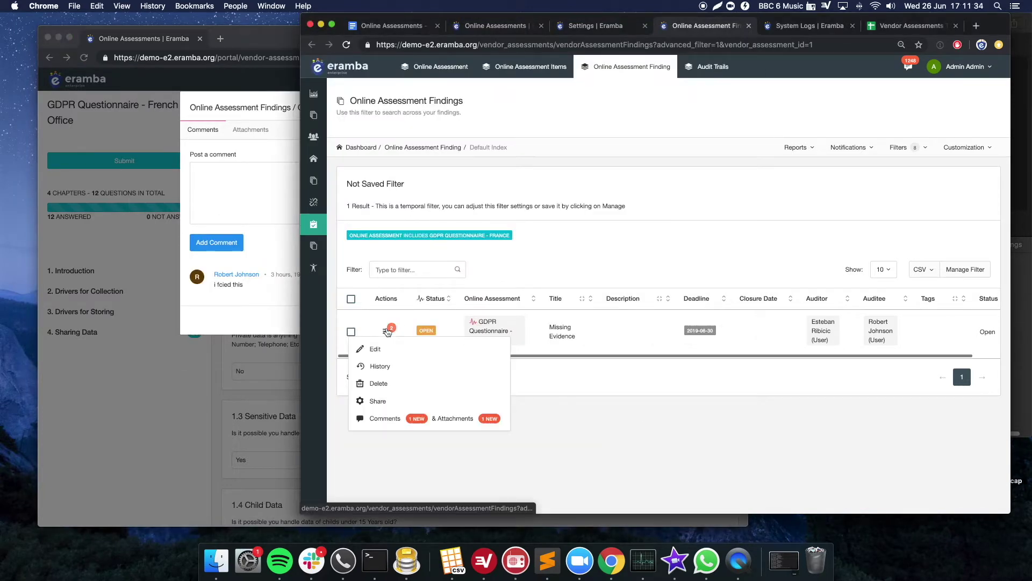
left_click(247, 151)
left_click(578, 320)
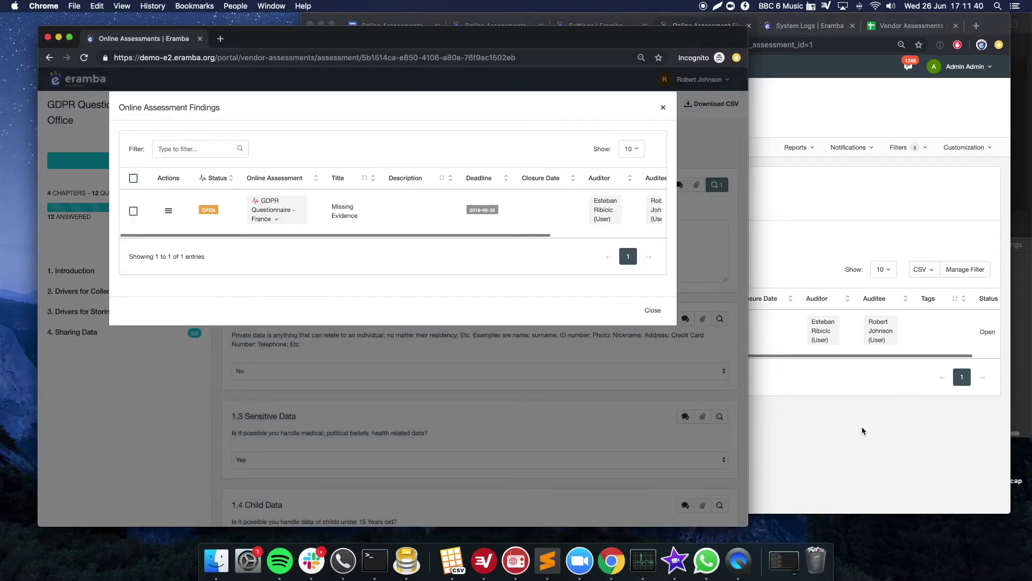
left_click(862, 430)
left_click(711, 423)
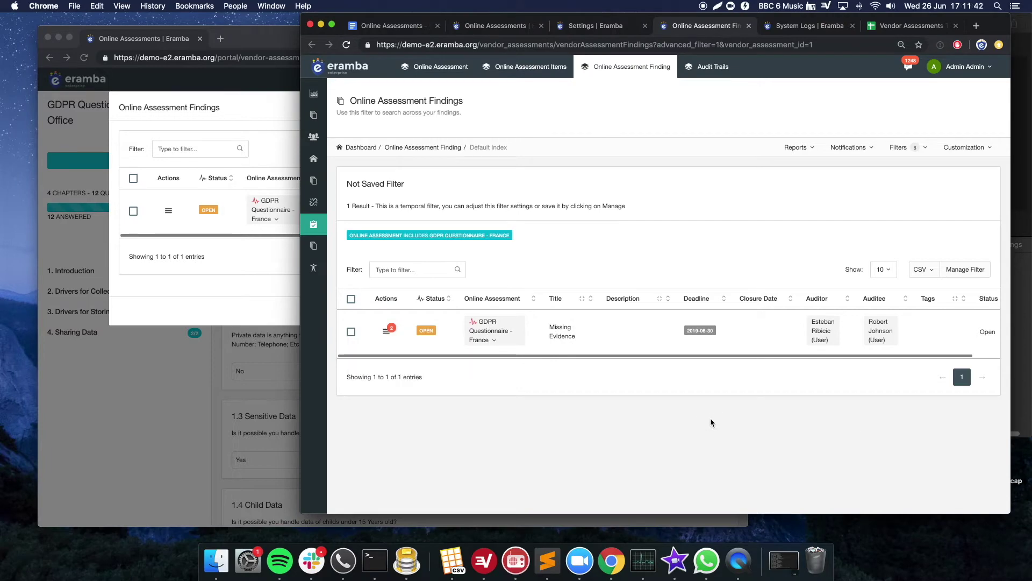
left_click(273, 257)
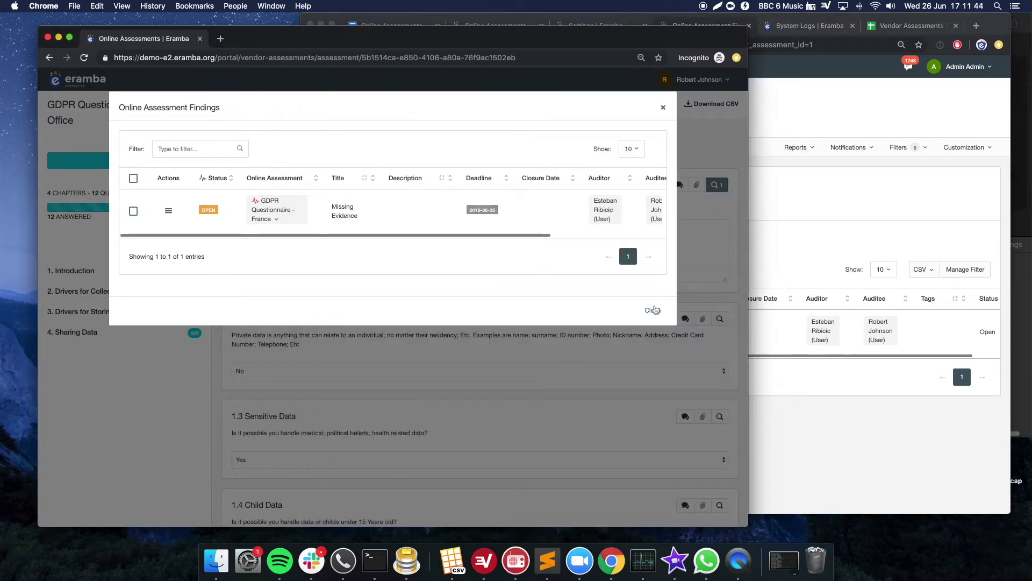
left_click(744, 290)
left_click(758, 258)
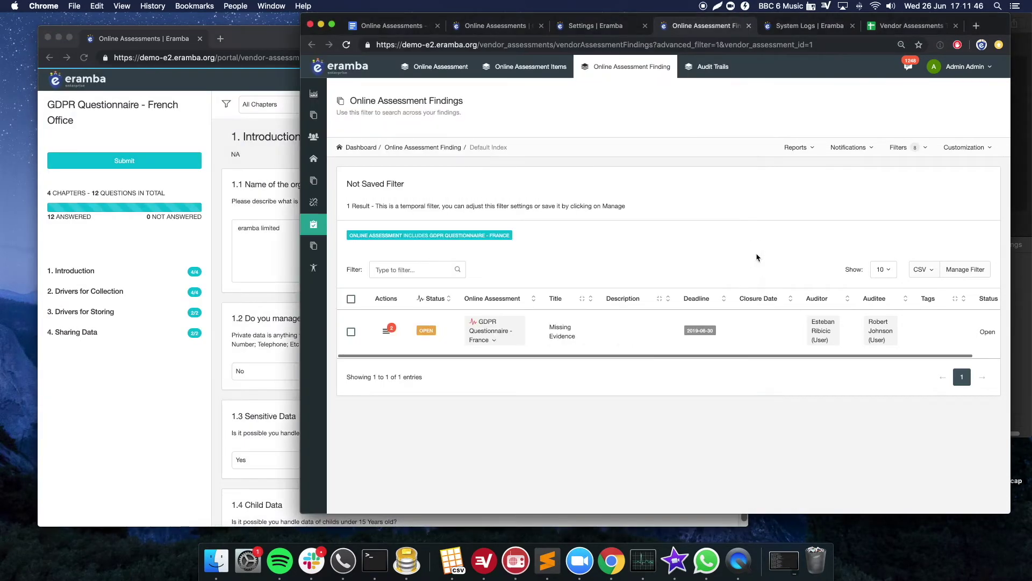
left_click(263, 156)
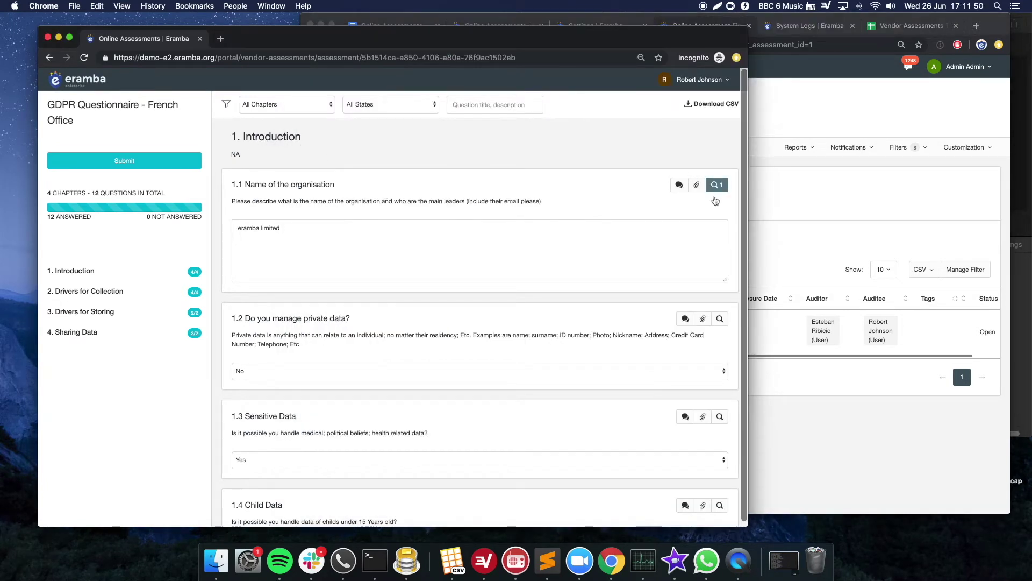
left_click(778, 209)
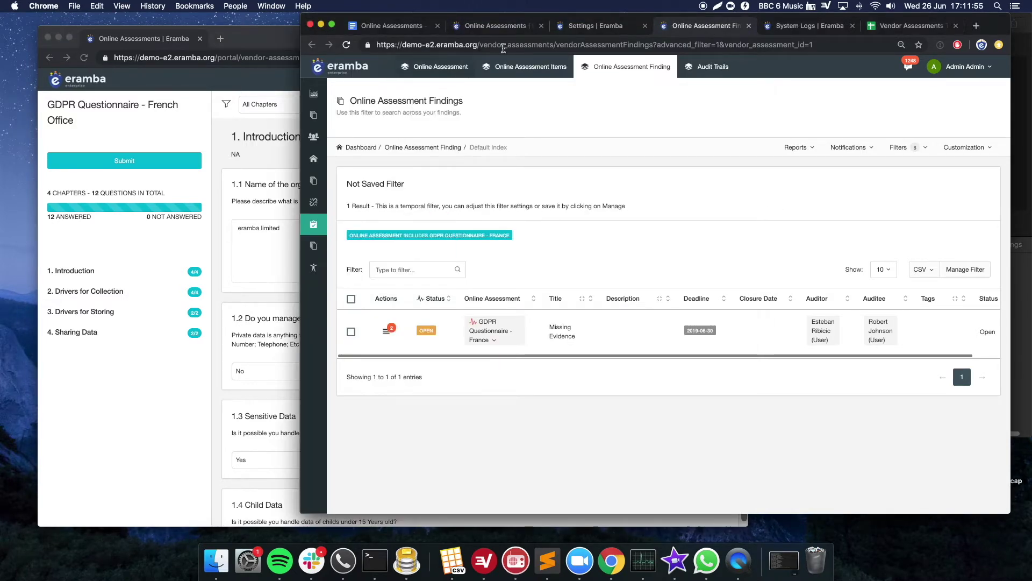
- Return to Online Assessments and close Advanced Filters, leaving only assessments with Finding Open = Yes
left_click(510, 31)
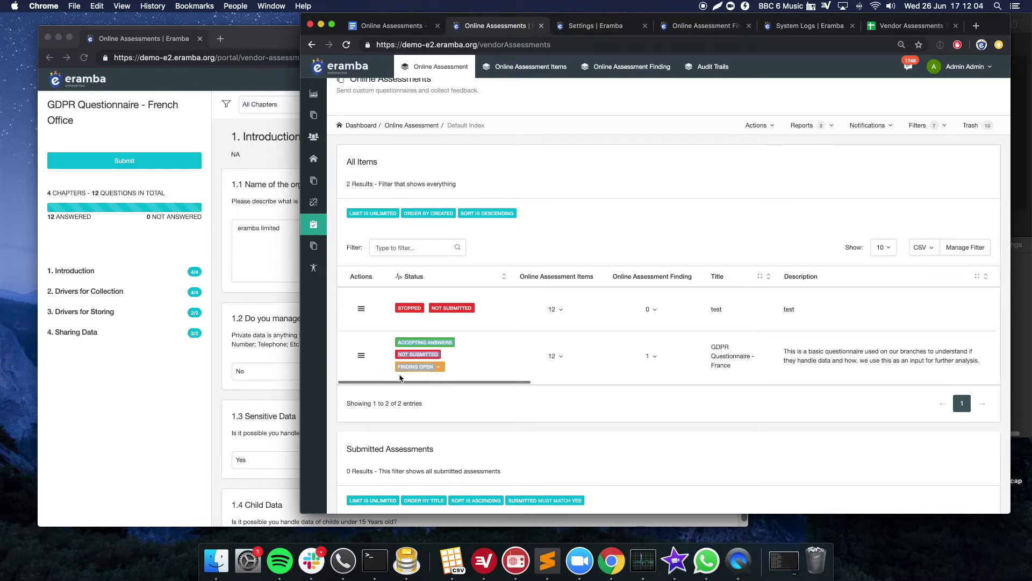
double_click(402, 370)
left_click(877, 298)
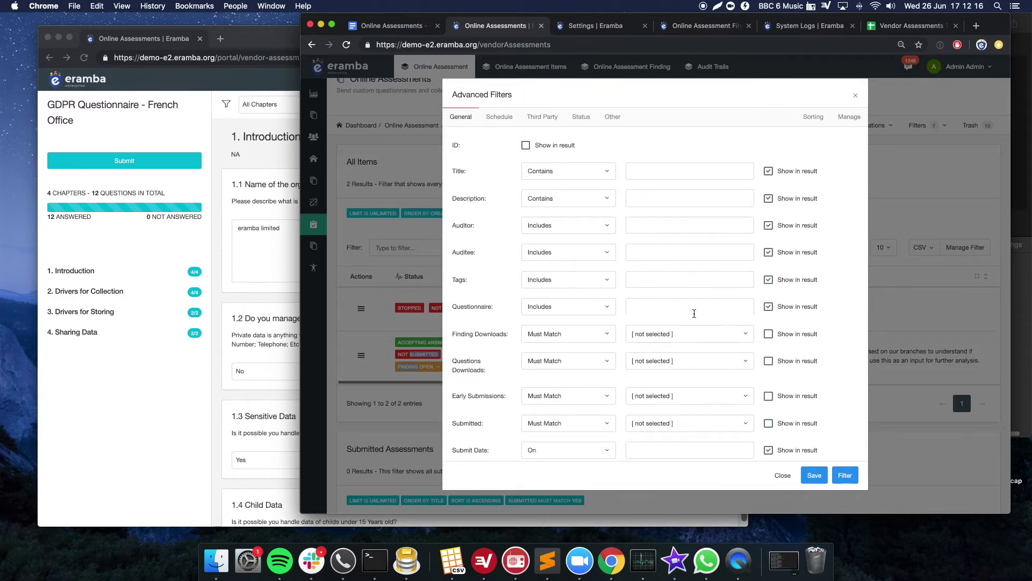
scroll(694, 314, "down", 10)
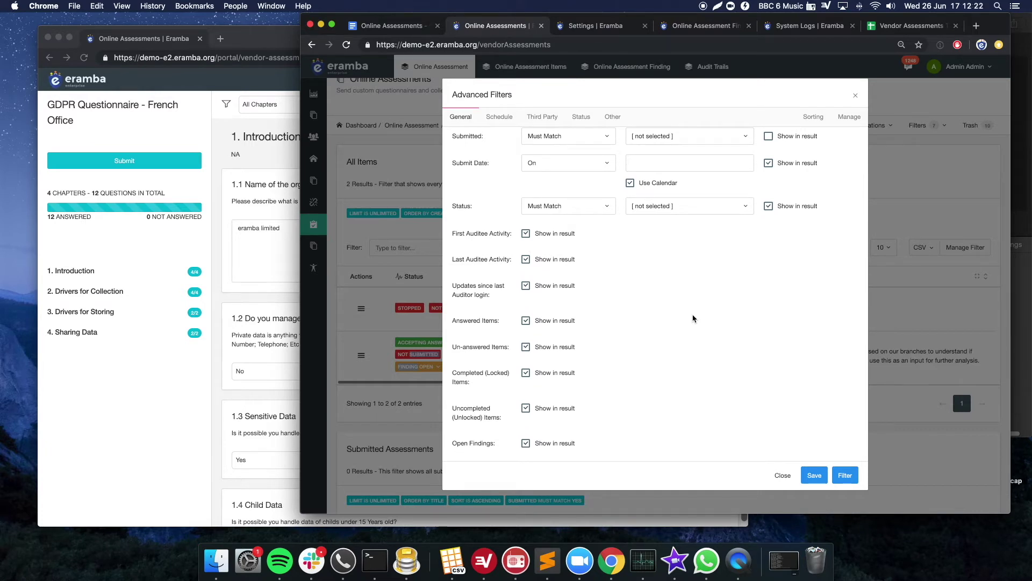
scroll(704, 344, "down", 3)
scroll(721, 360, "up", 10)
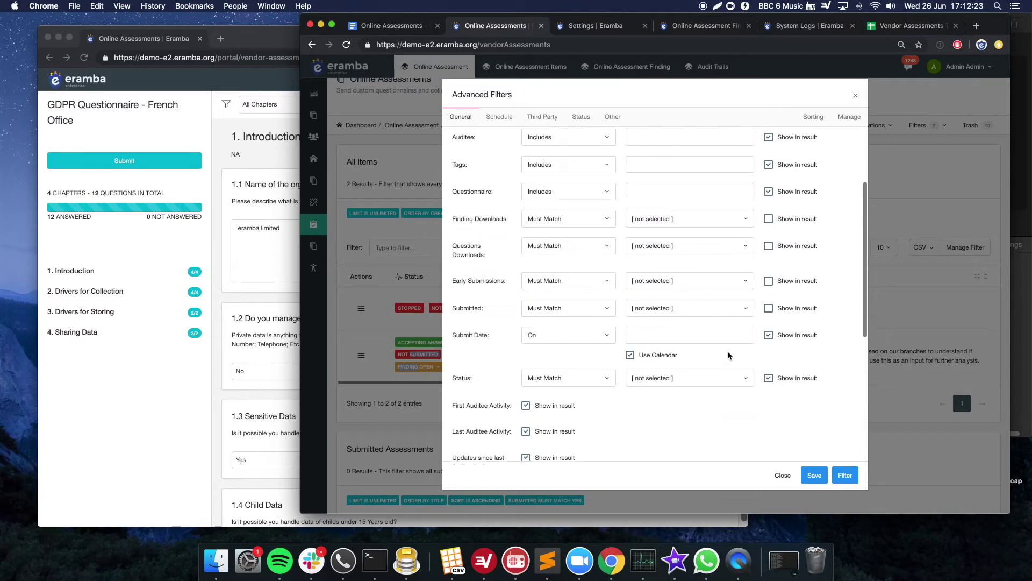
left_click(785, 475)
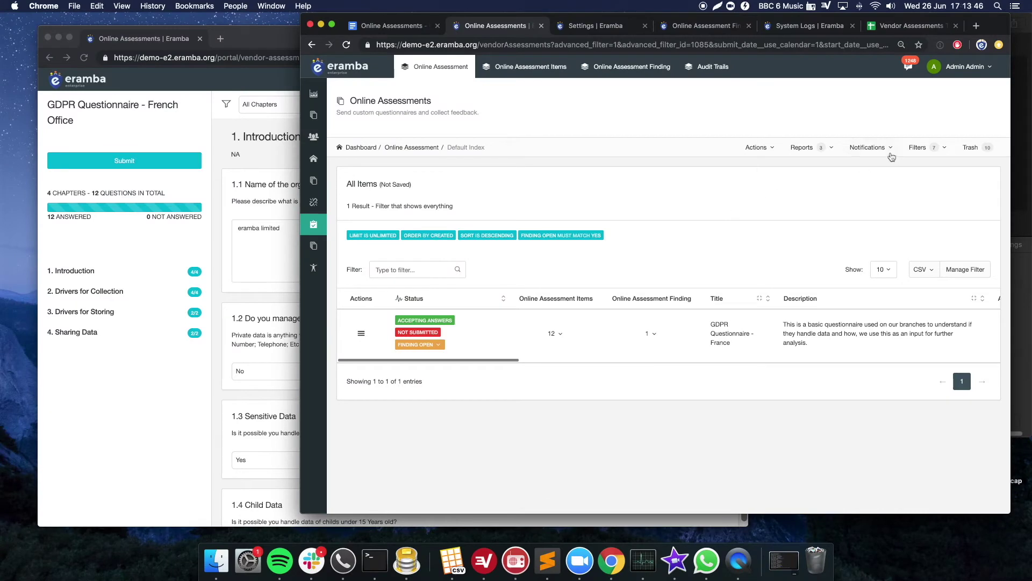
- Check the Warning notification option, then show the Saved filters for online assessments
left_click(890, 151)
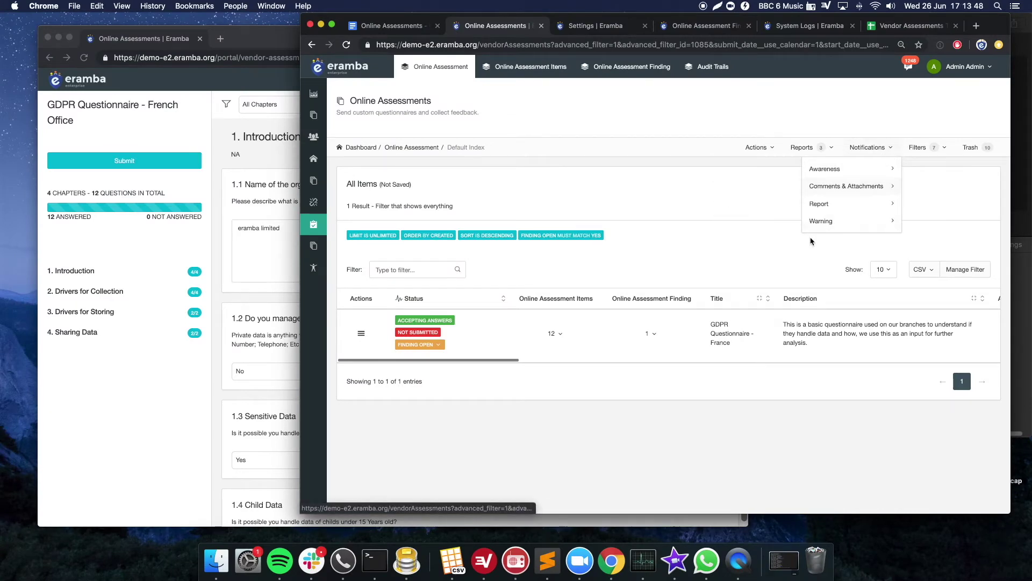
mouse_move(838, 218)
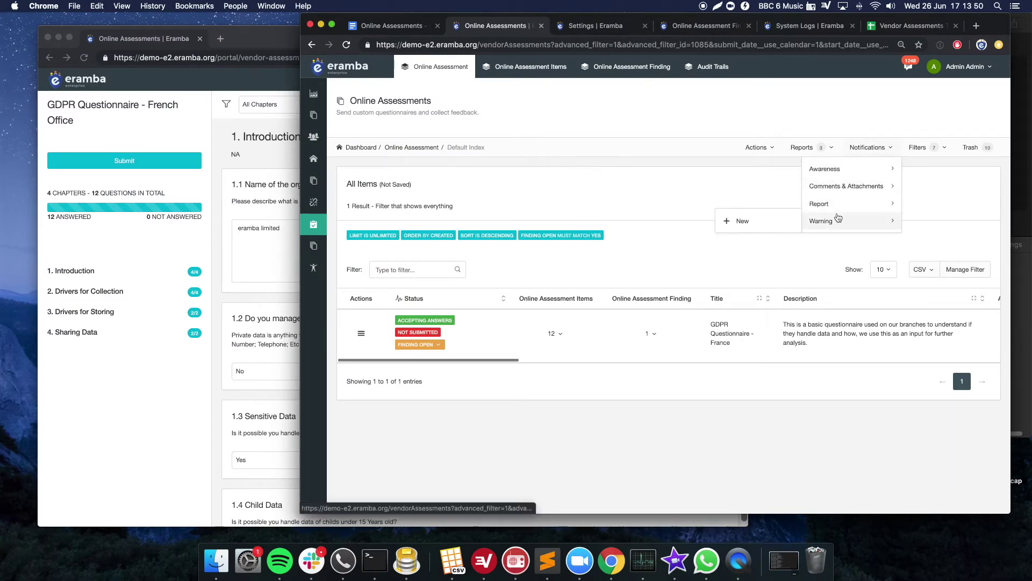
left_click(918, 147)
mouse_move(907, 186)
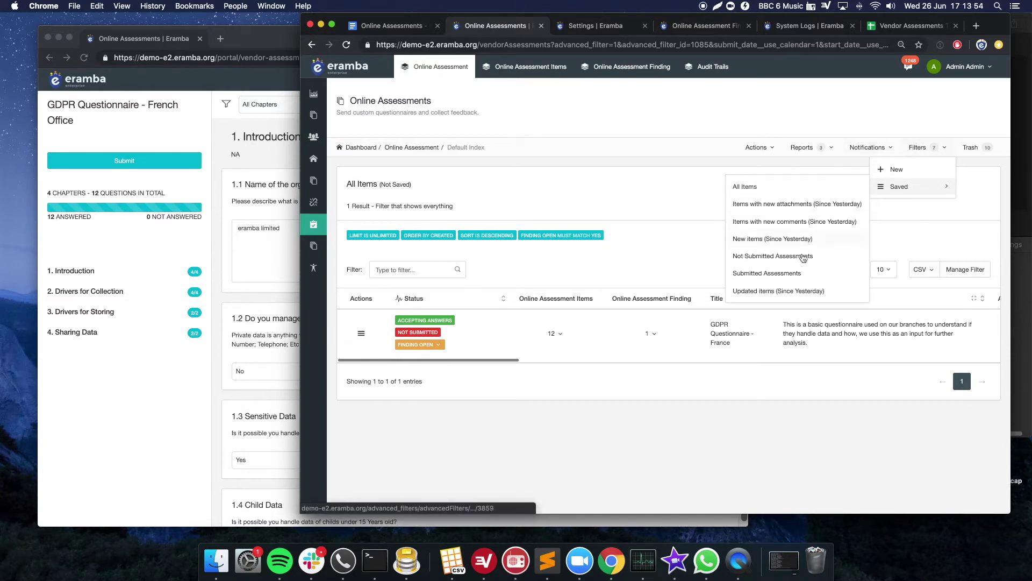
- Browse the Item report option, then show Reports in the GDPR Questionnaire - France row menu
left_click(871, 127)
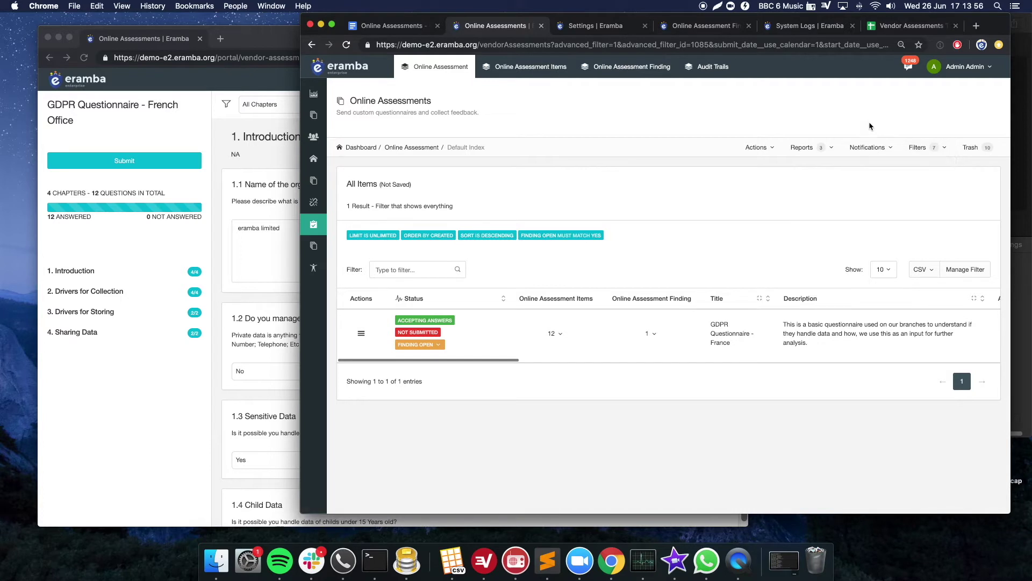
left_click(814, 146)
mouse_move(801, 190)
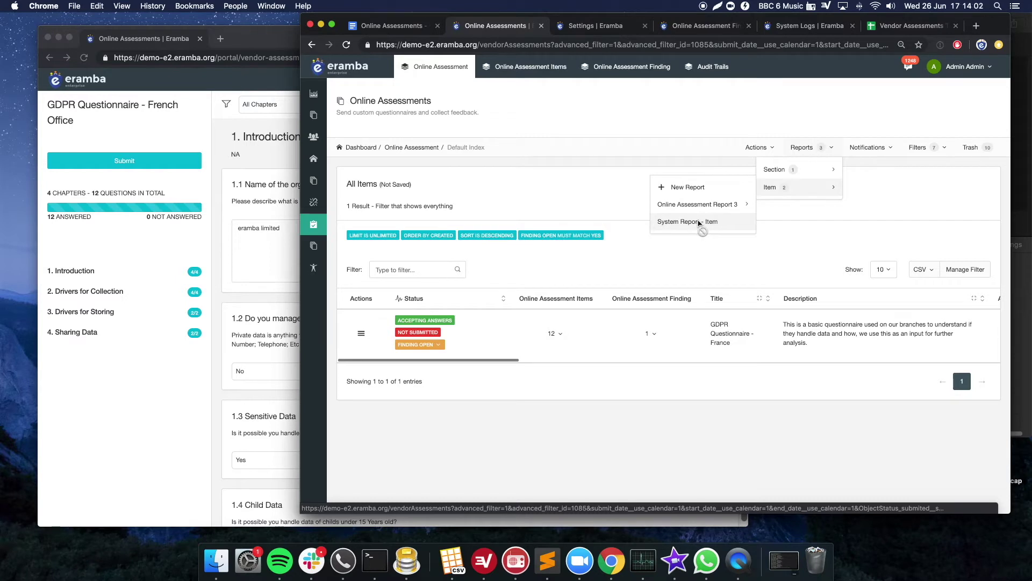
mouse_move(782, 171)
mouse_move(733, 185)
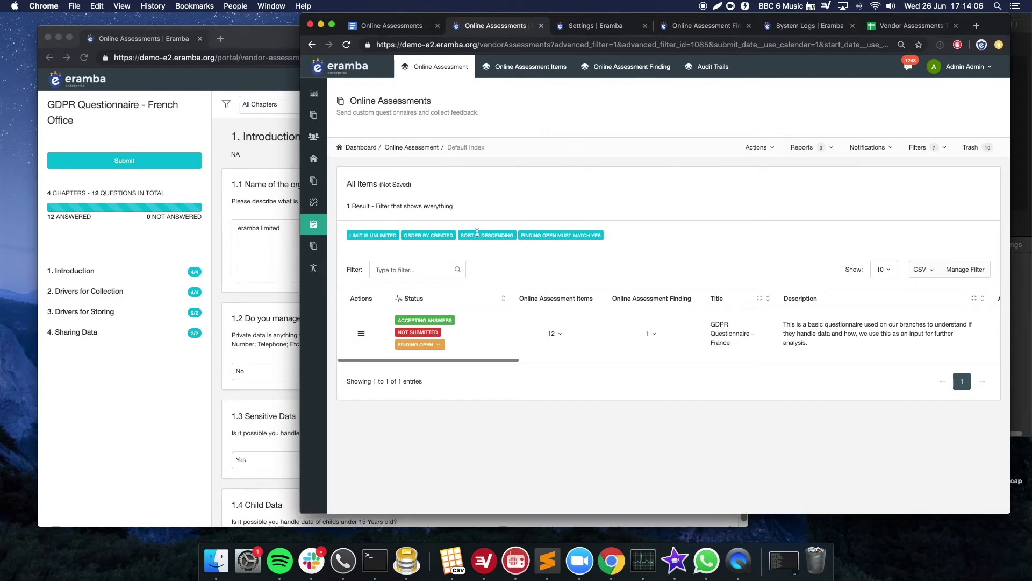
left_click(360, 334)
mouse_move(400, 440)
left_click(481, 455)
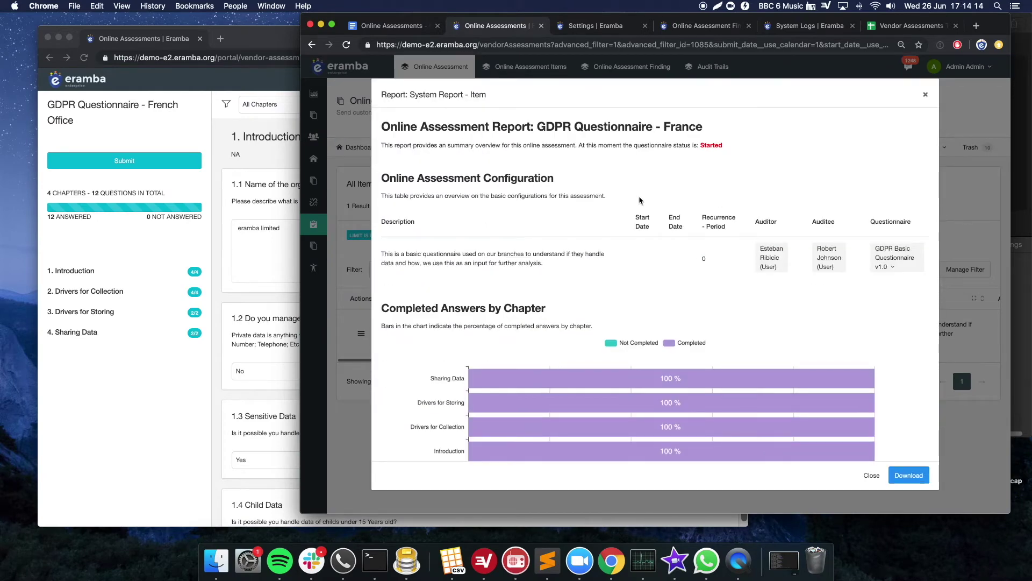
left_click_drag(545, 126, 713, 146)
scroll(635, 211, "down", 2)
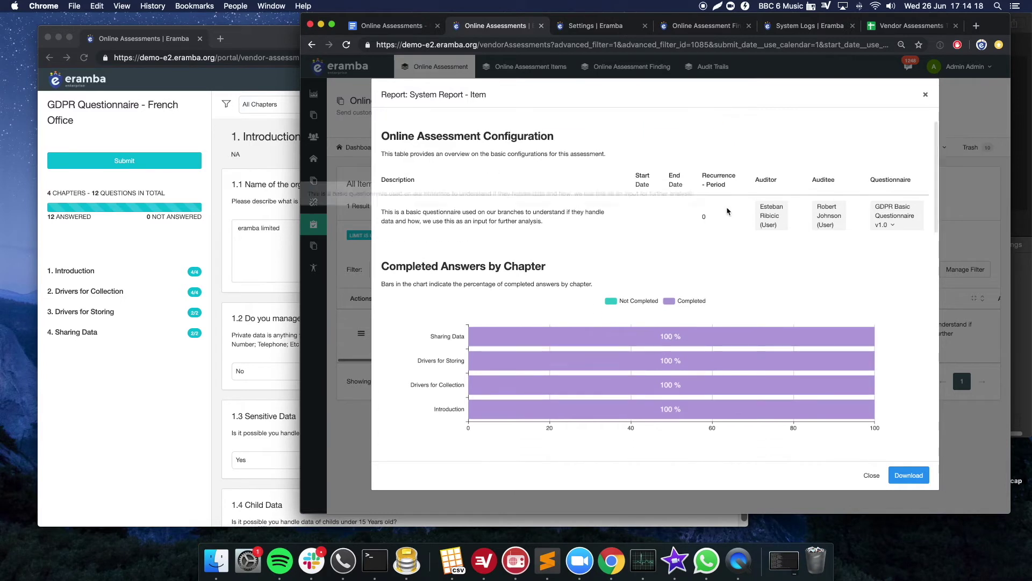
scroll(775, 276, "down", 3)
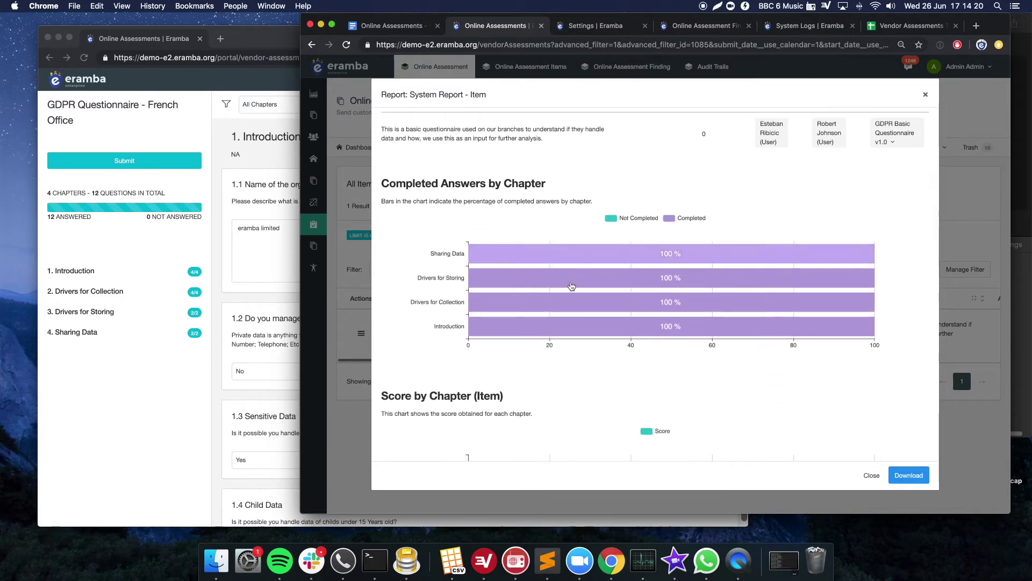
scroll(582, 303, "down", 7)
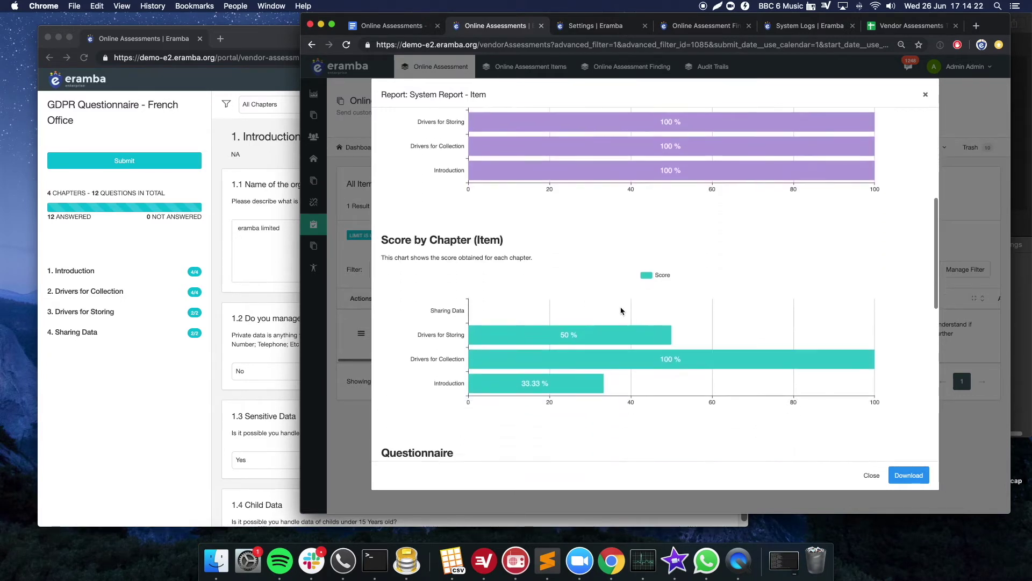
left_click_drag(412, 213, 491, 213)
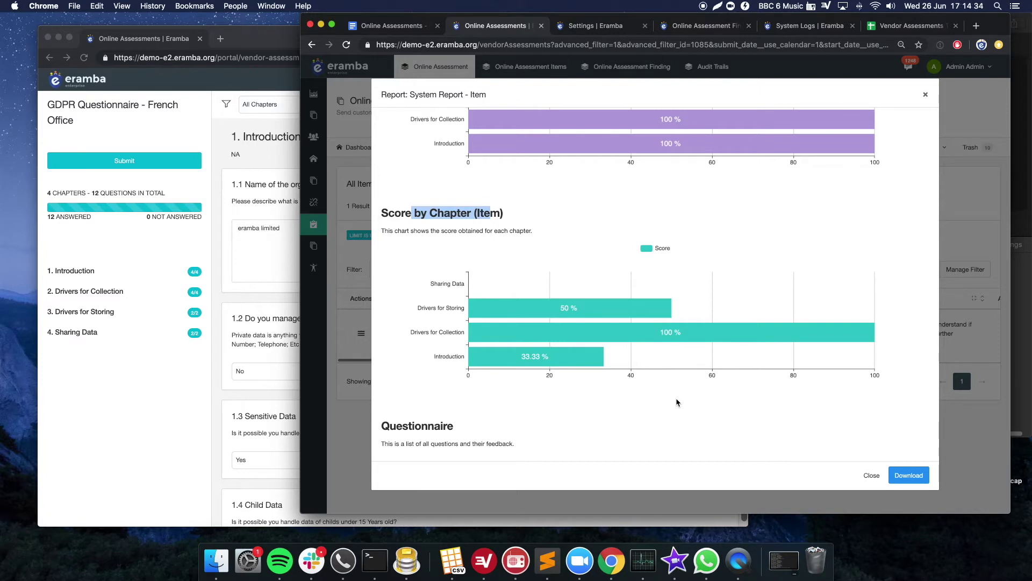
scroll(677, 402, "down", 3)
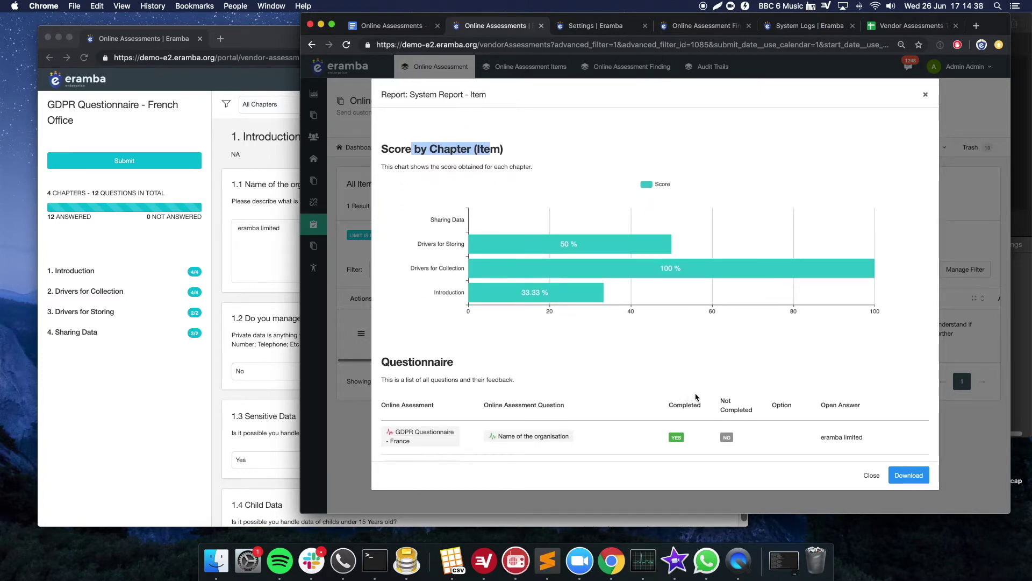
scroll(774, 411, "down", 12)
scroll(789, 409, "down", 5)
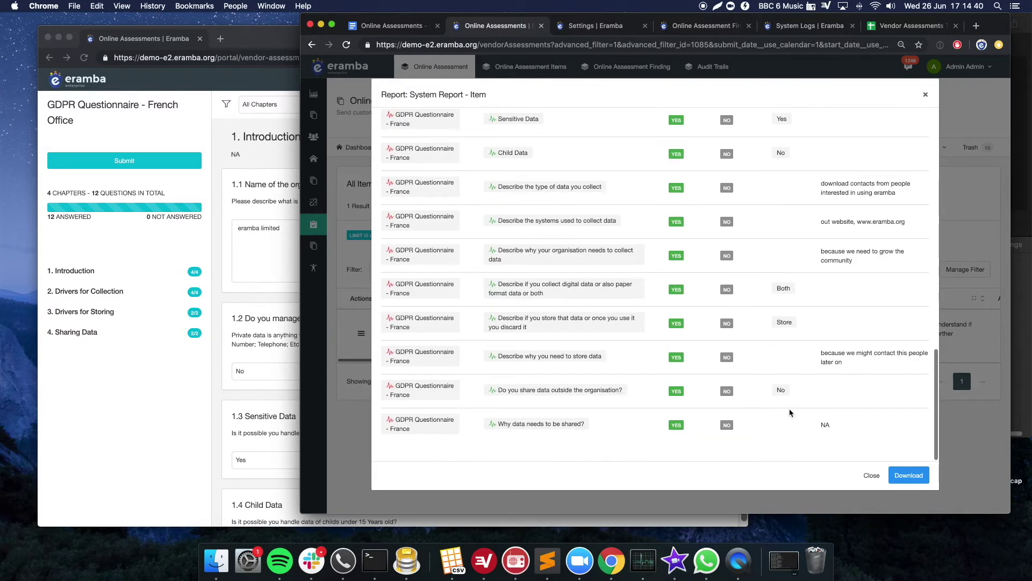
scroll(795, 431, "up", 2)
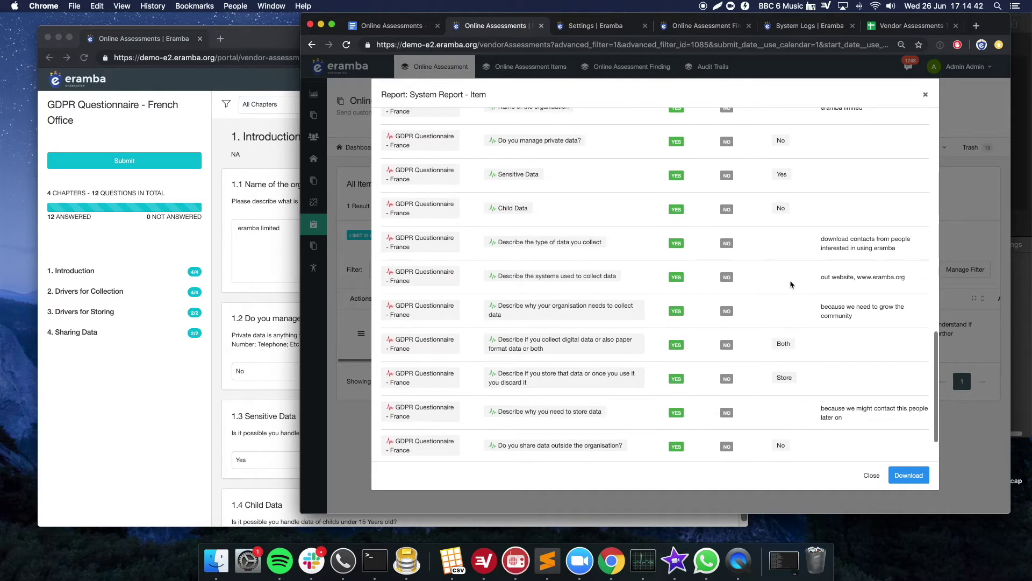
scroll(807, 207, "up", 4)
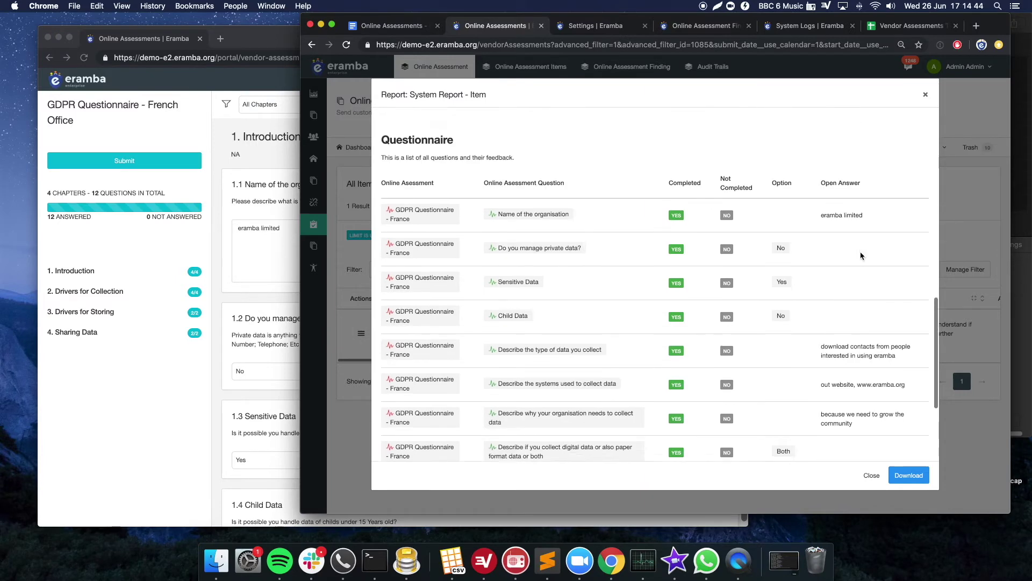
left_click(874, 476)
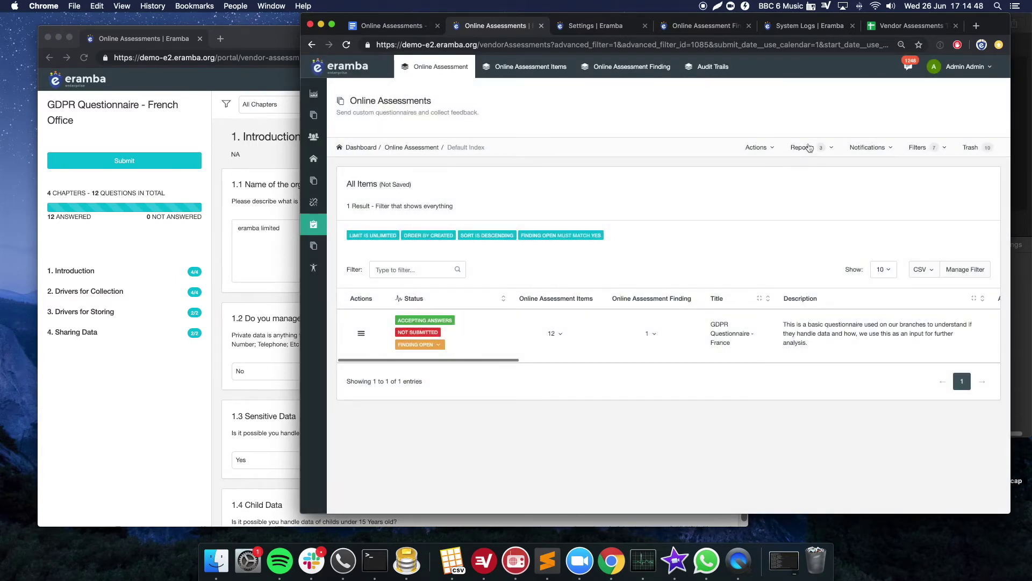
- Go to System Settings and open the authentication settings
left_click(807, 148)
left_click(800, 264)
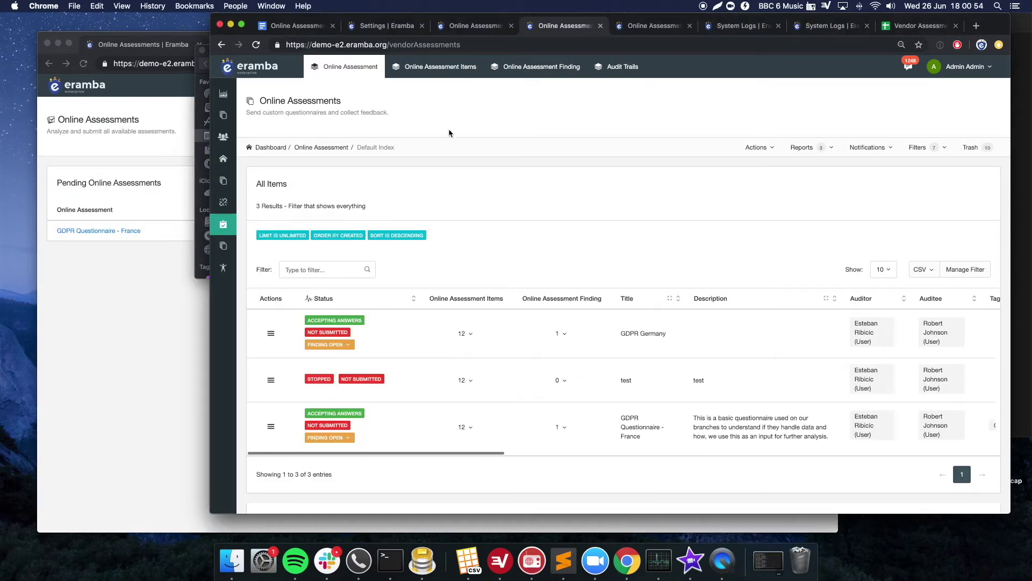
scroll(436, 143, "down", 1)
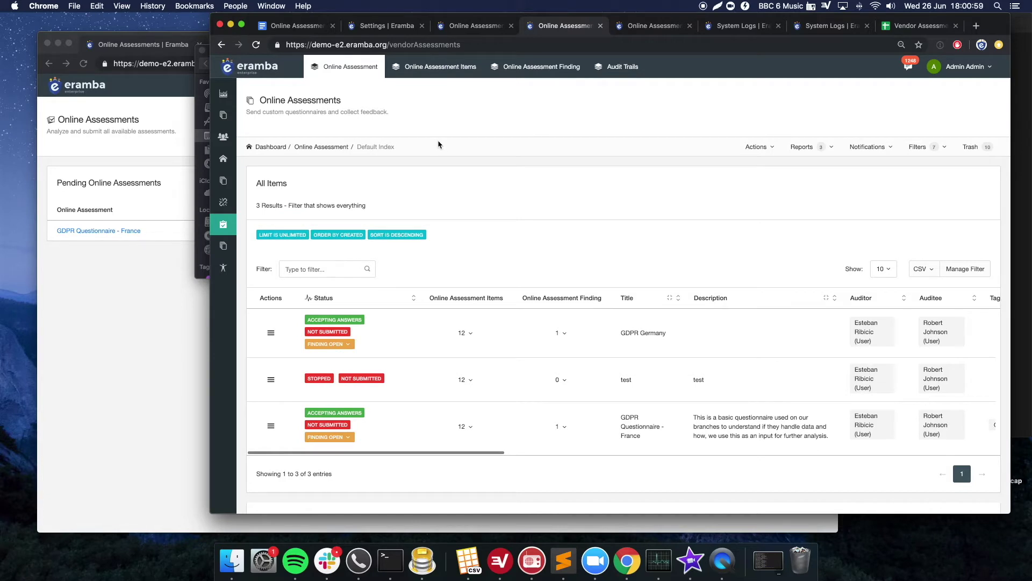
mouse_move(223, 269)
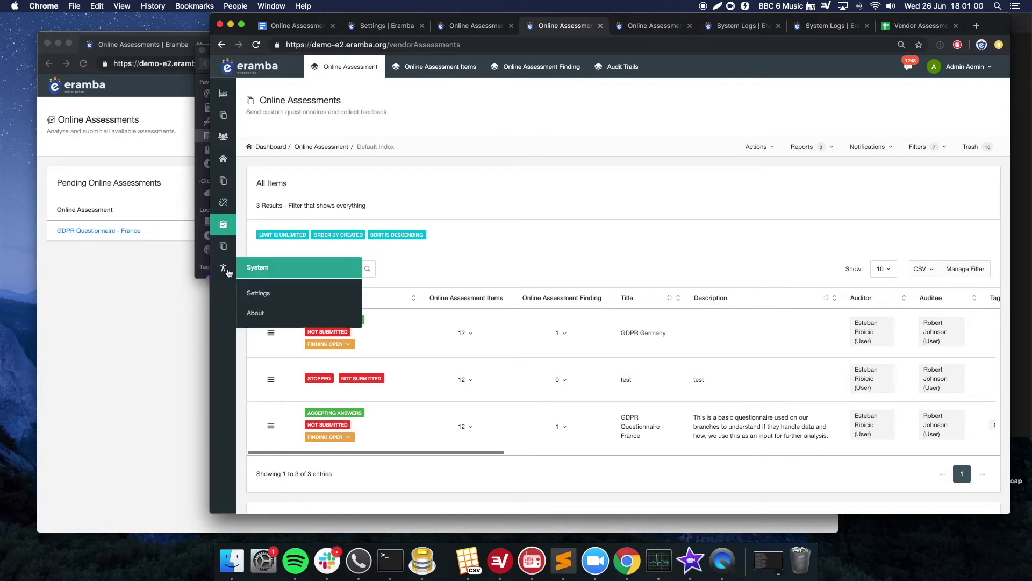
left_click(264, 299)
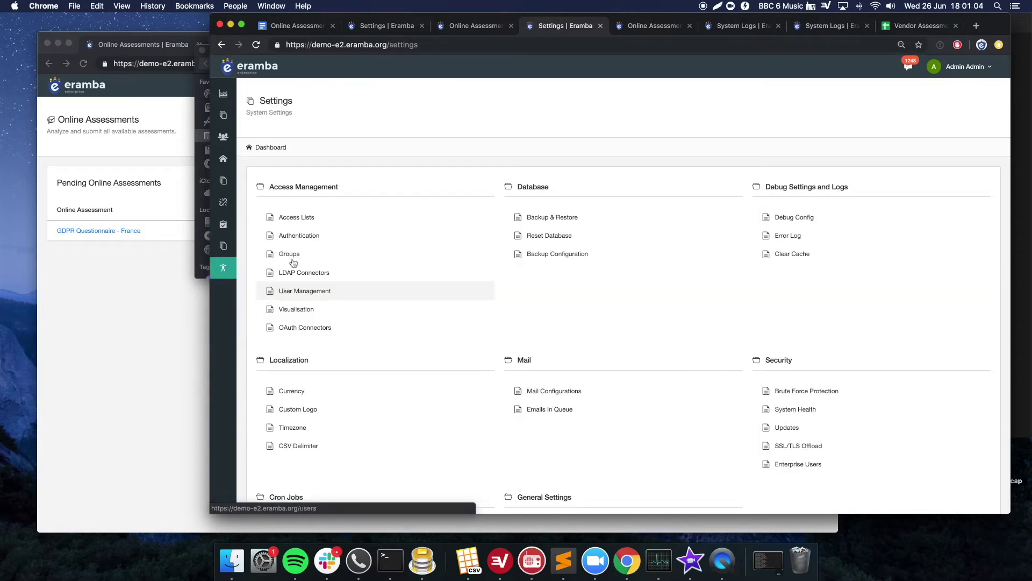
left_click(301, 238)
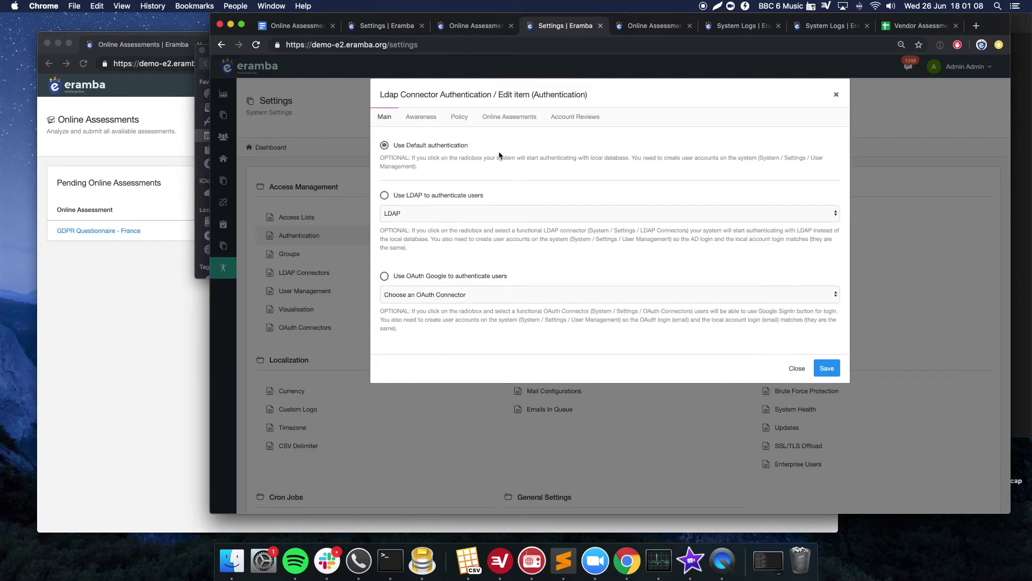
left_click(508, 117)
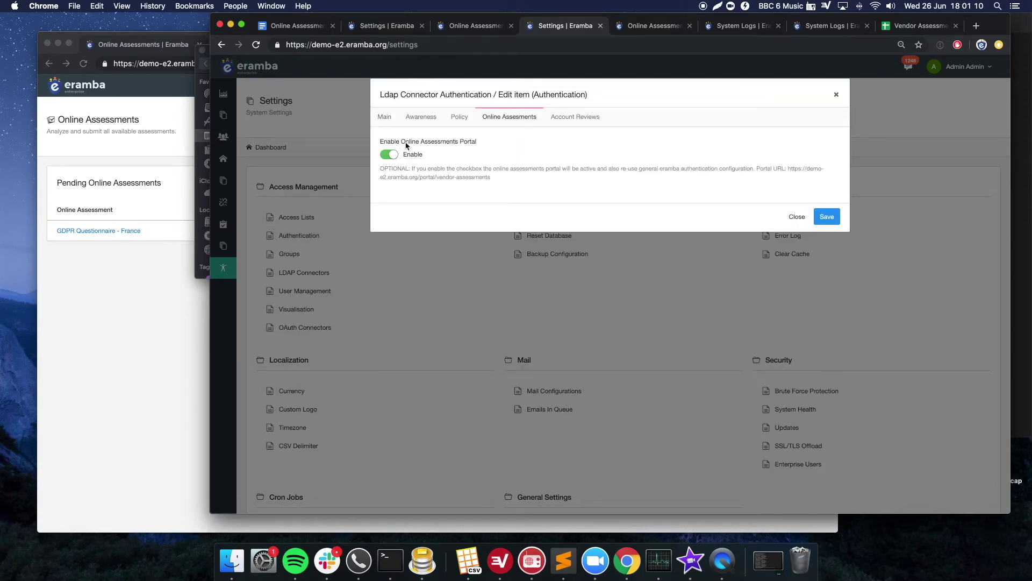
left_click(385, 118)
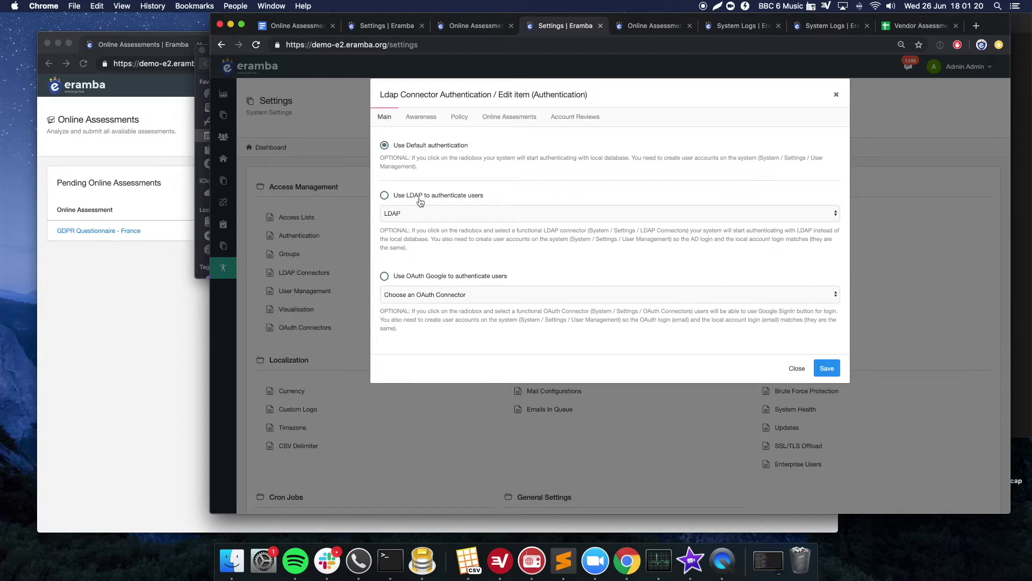
left_click(791, 368)
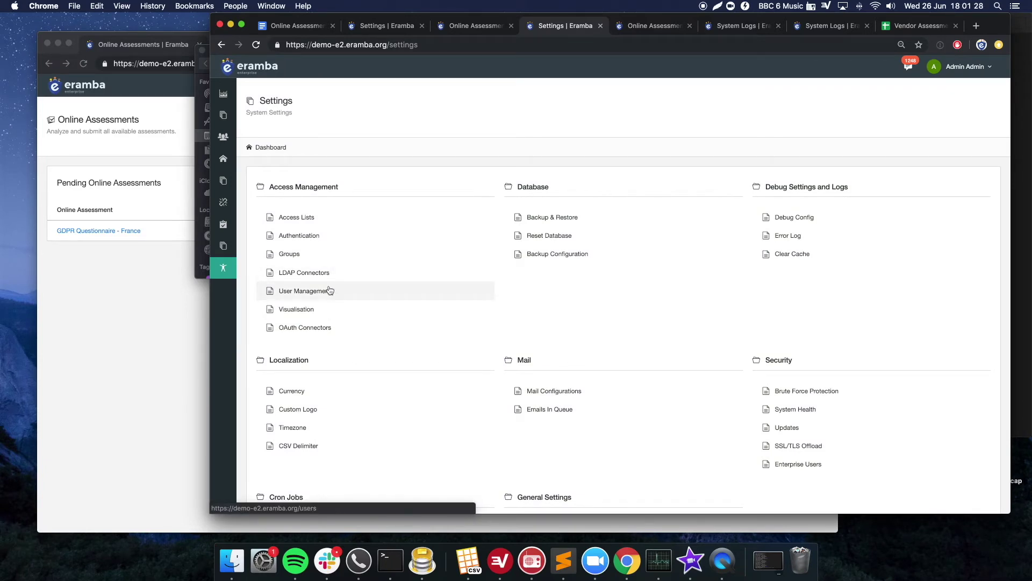
- On the Groups page, add and save the group 'Access to Nothing (OA Auditees)'
left_click(294, 256)
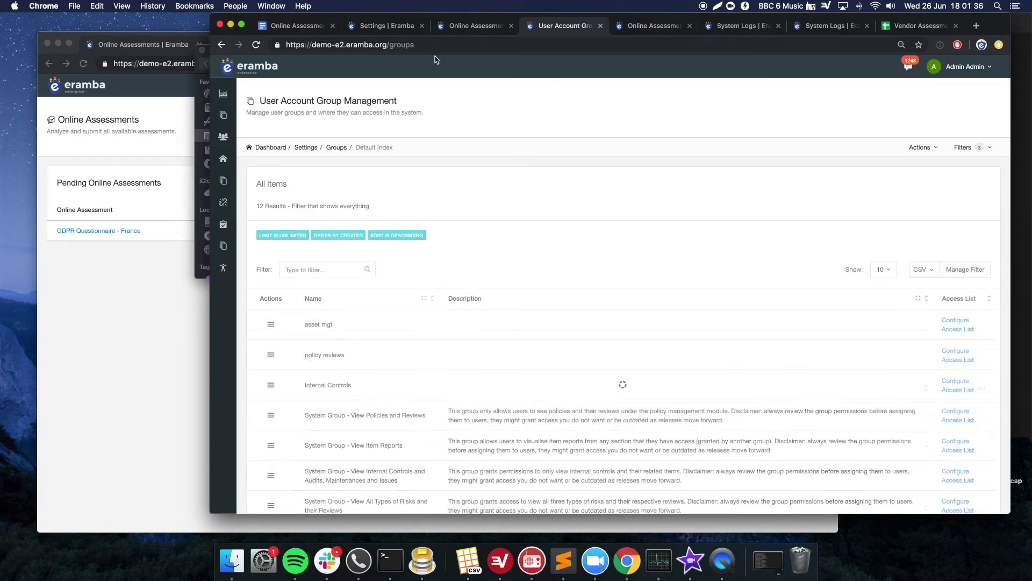
left_click(204, 201)
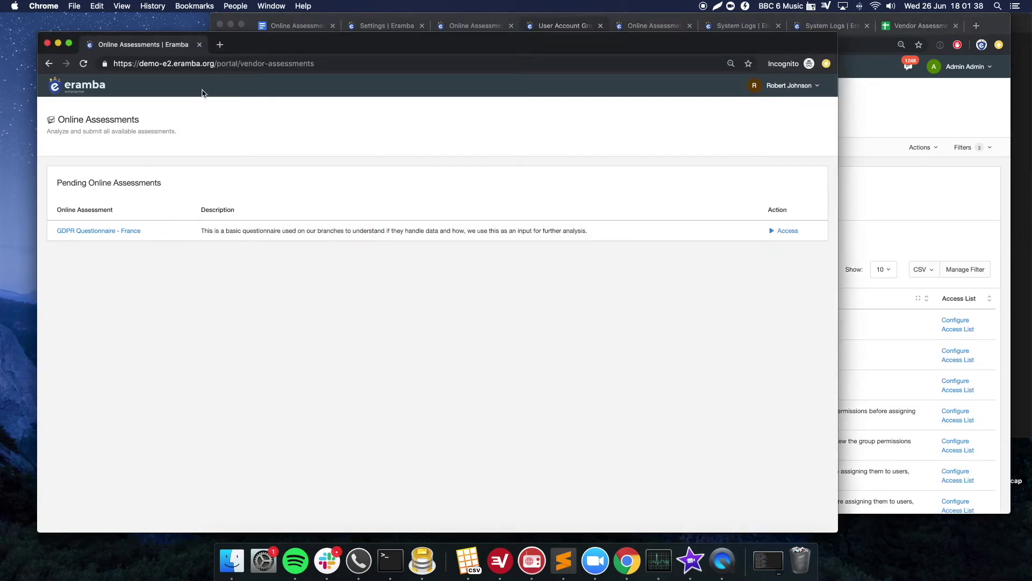
left_click(923, 192)
scroll(613, 296, "down", 2)
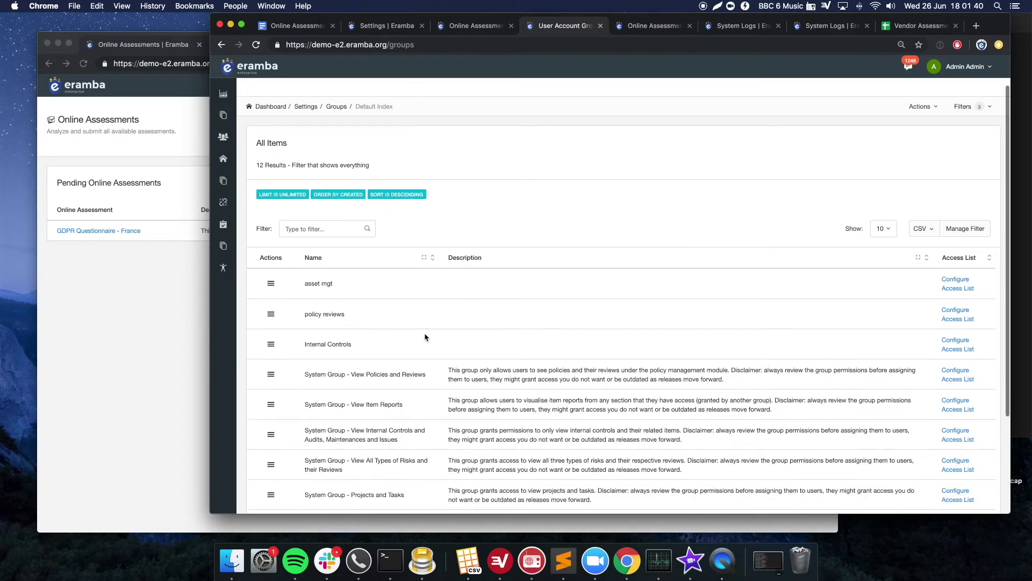
scroll(430, 325, "down", 5)
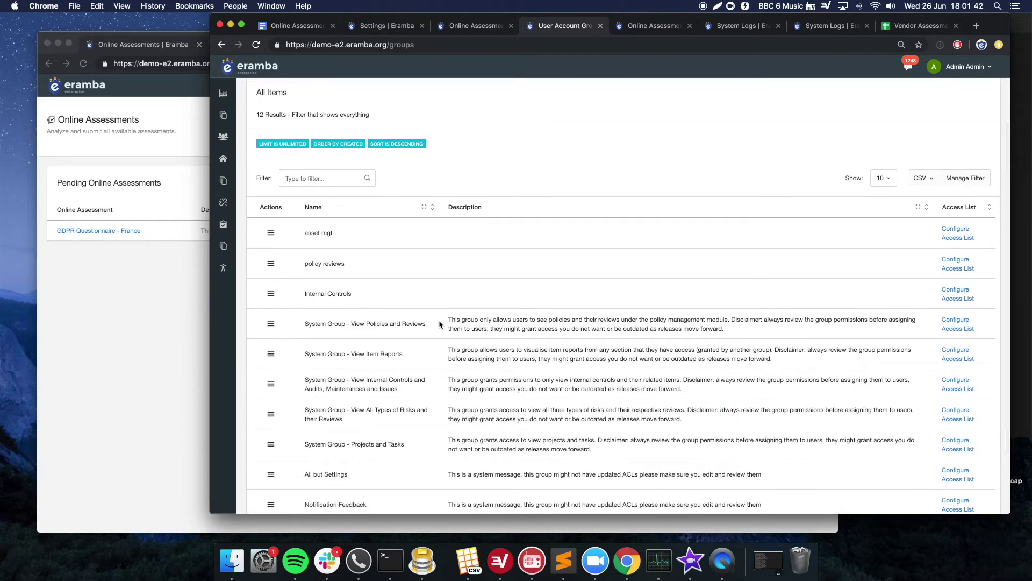
scroll(473, 273, "up", 3)
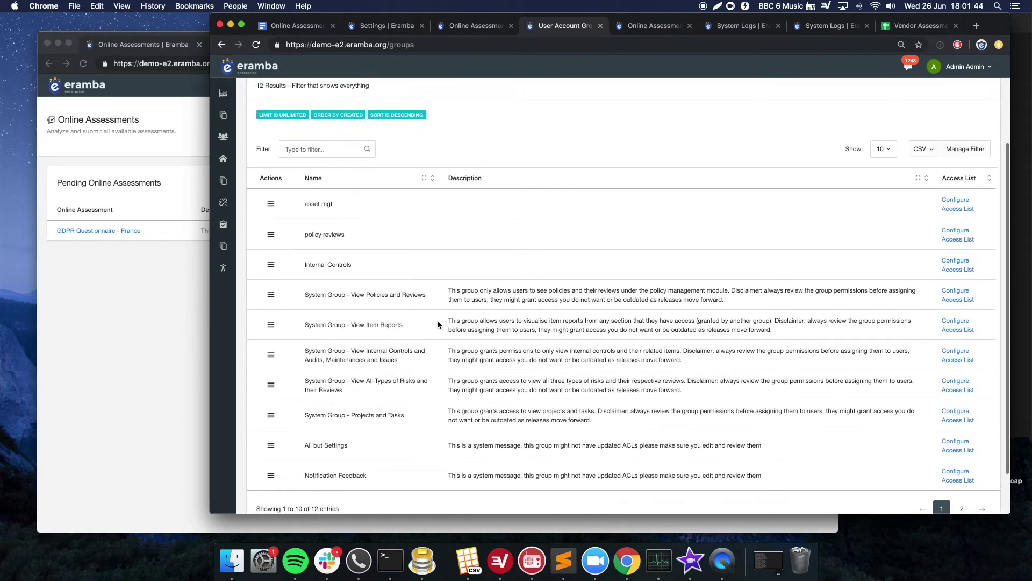
scroll(472, 274, "up", 4)
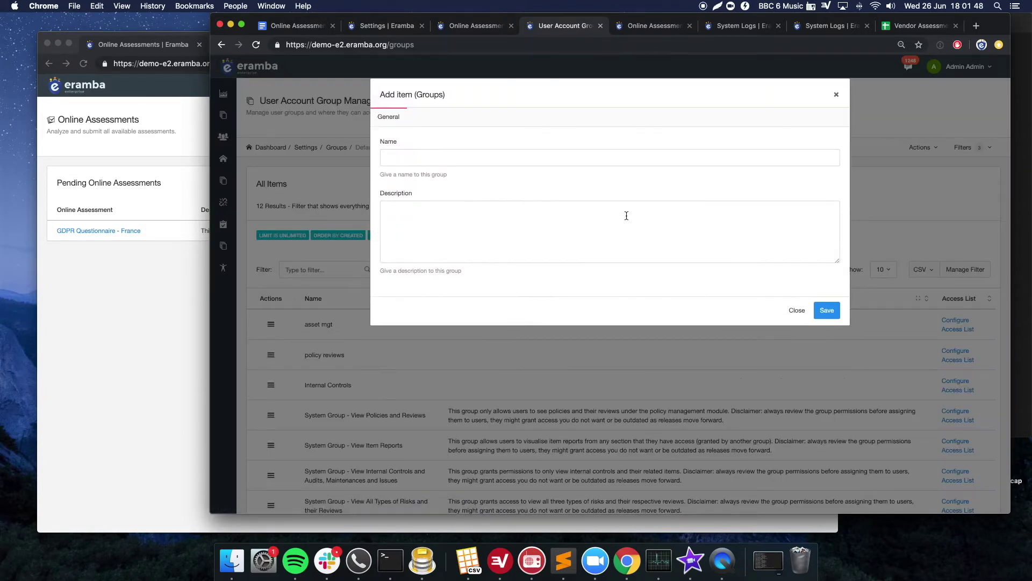
left_click(473, 159)
key("Return")
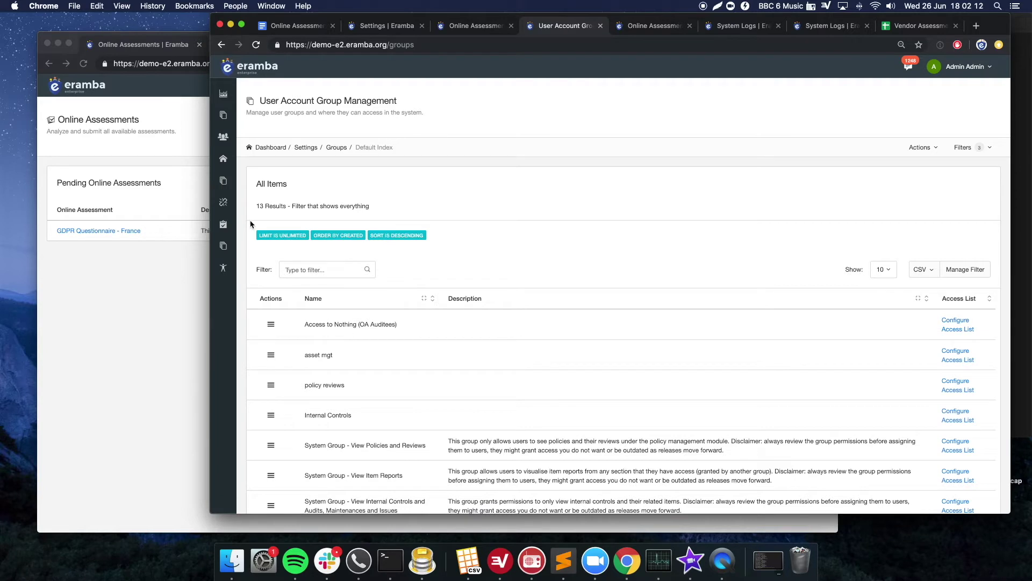
- Open User Management under Access Management in System Settings
mouse_move(224, 262)
left_click(324, 290)
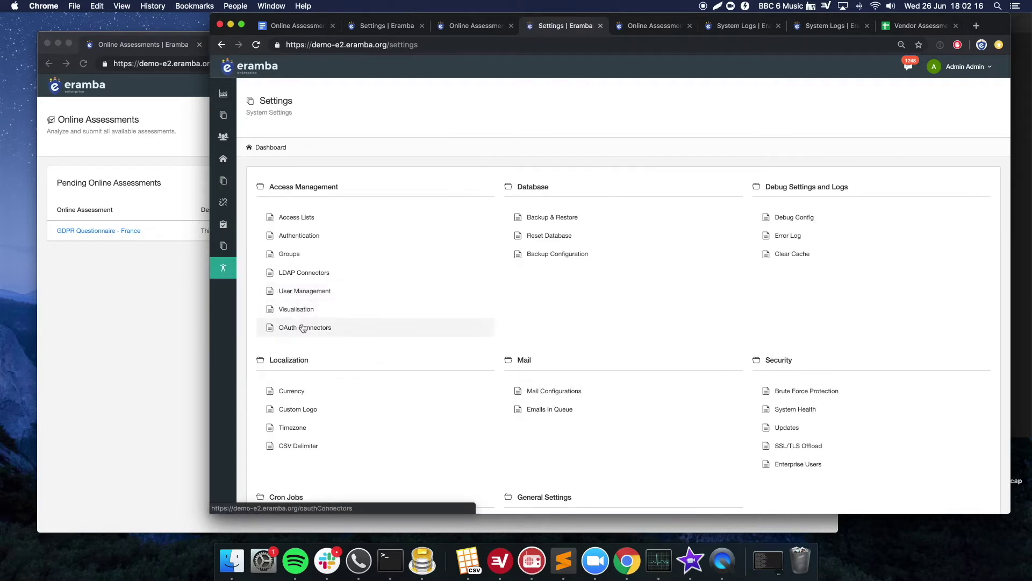
left_click(300, 292)
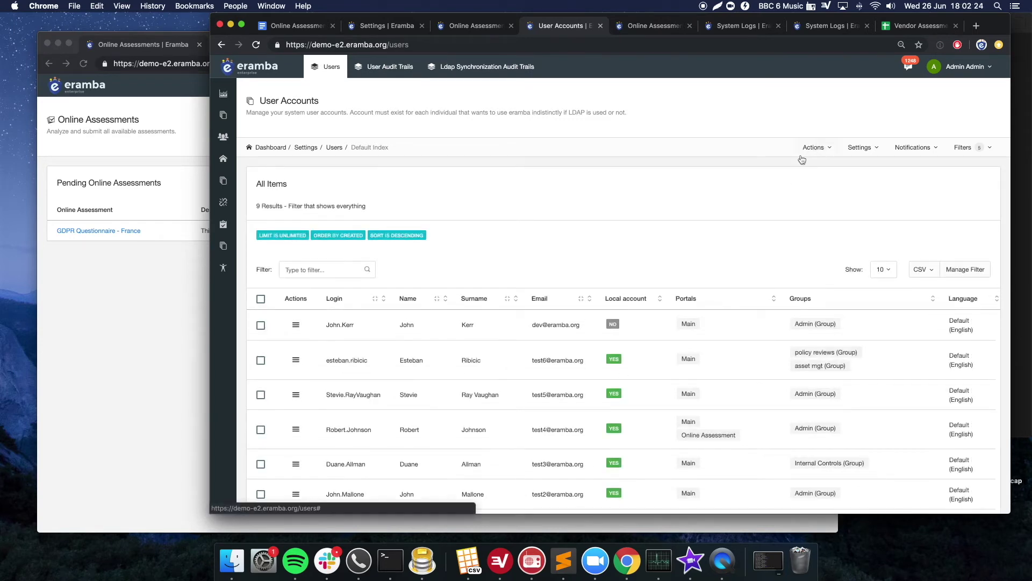
- Edit the auditee user, replacing the Main portal with Online Assessment
left_click(297, 362)
left_click(302, 375)
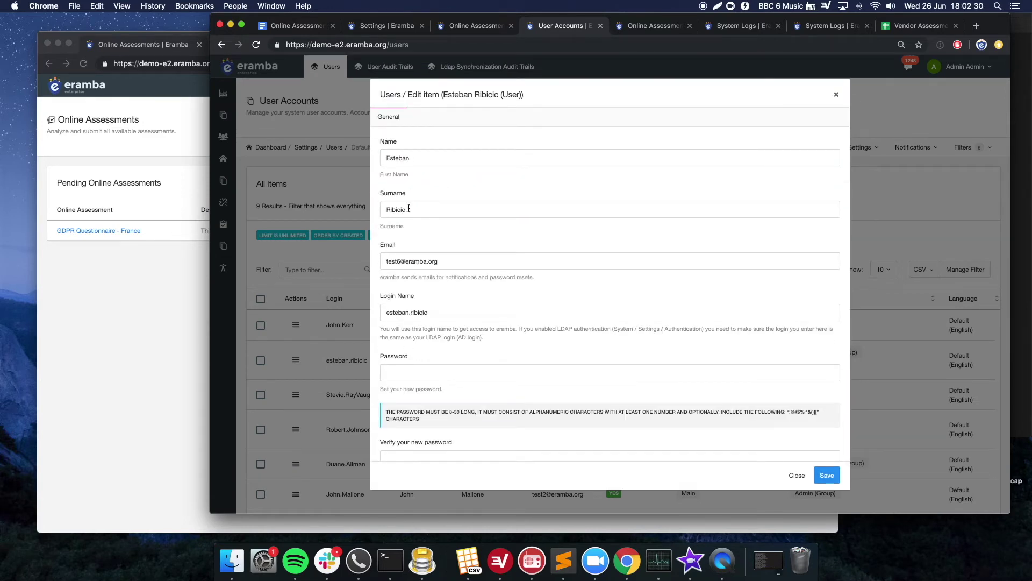
scroll(411, 252, "down", 1)
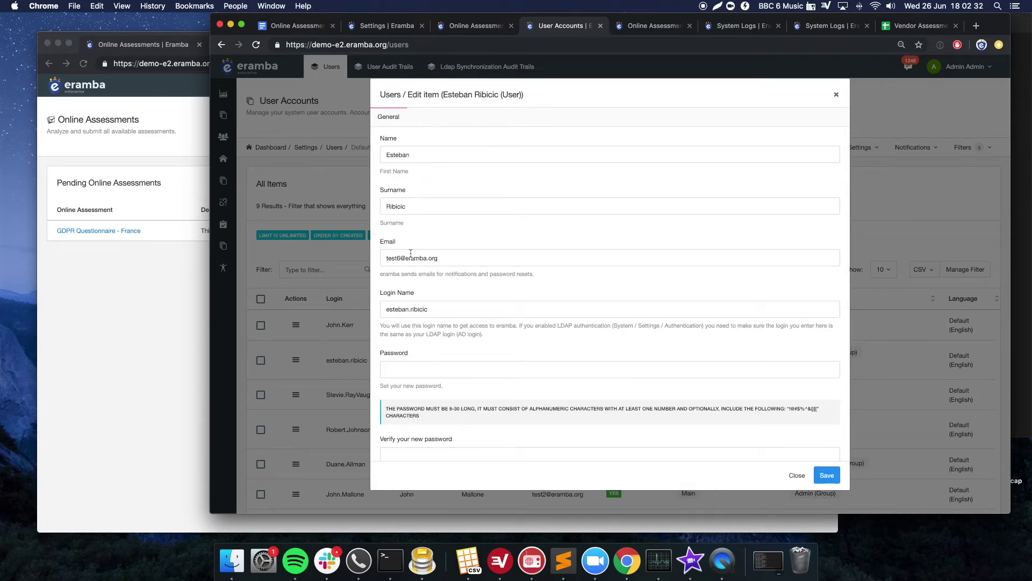
scroll(425, 273, "down", 1)
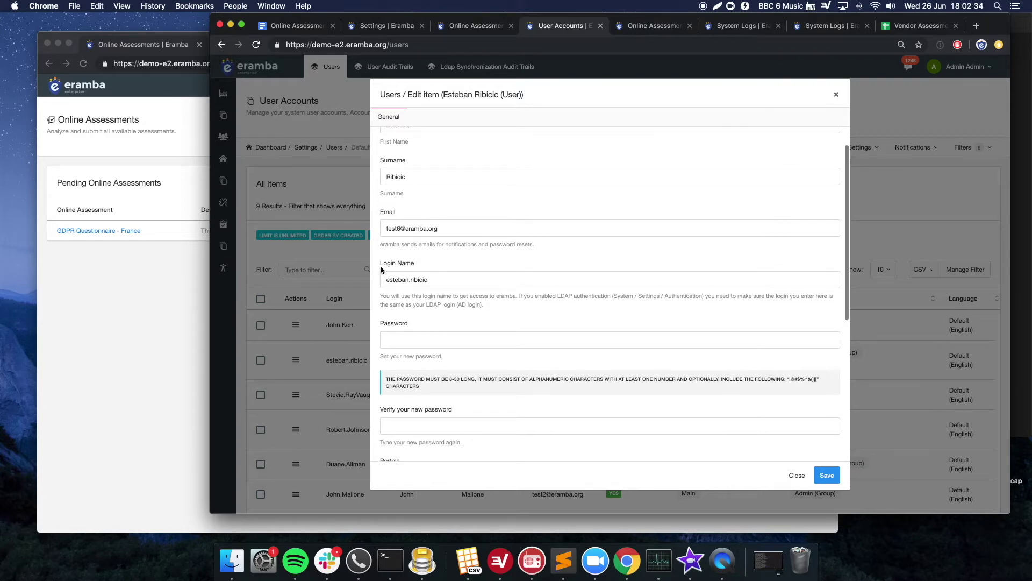
scroll(425, 276, "down", 1)
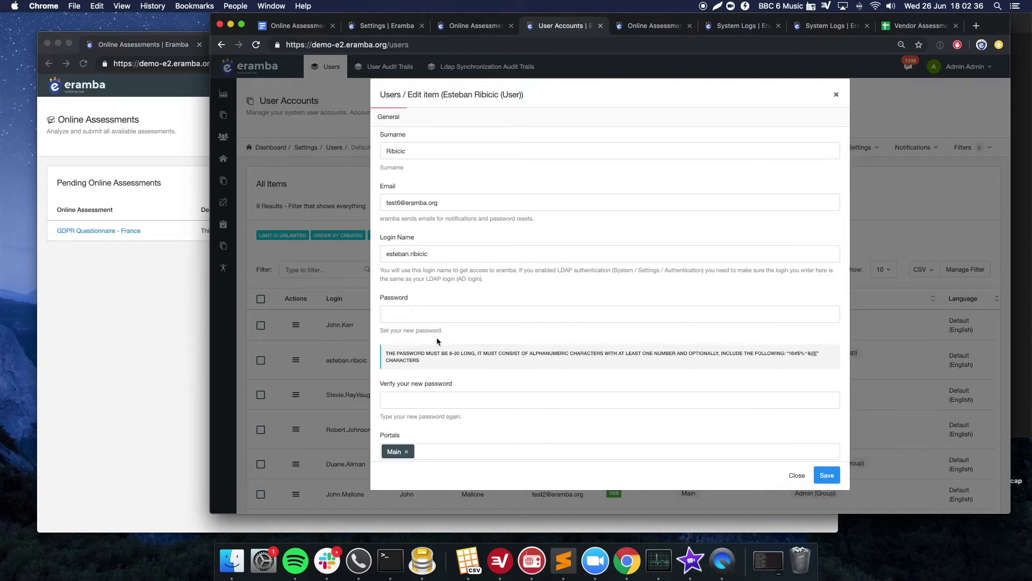
scroll(422, 300, "down", 2)
scroll(509, 371, "down", 3)
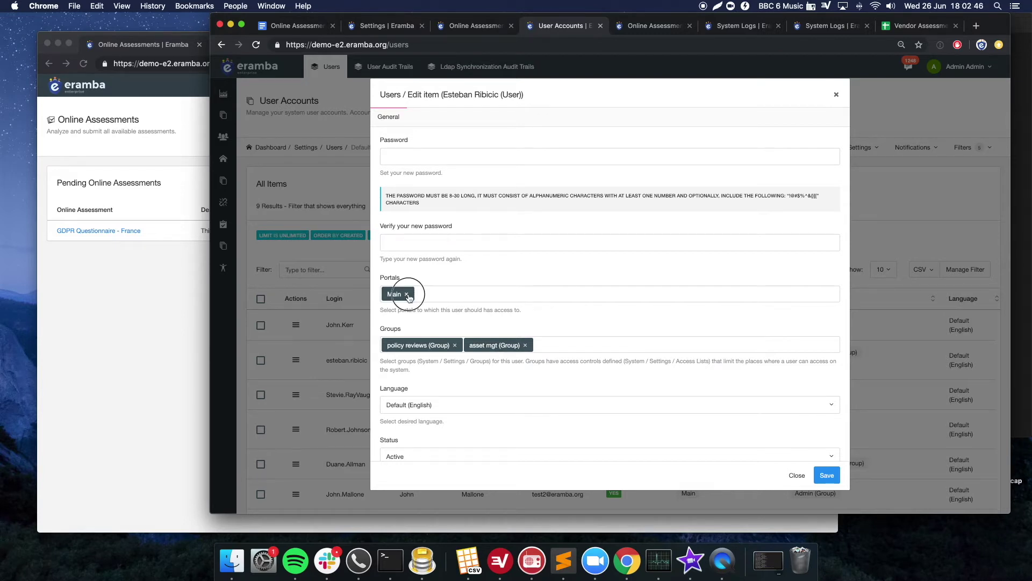
left_click(407, 294)
left_click(420, 292)
left_click(416, 296)
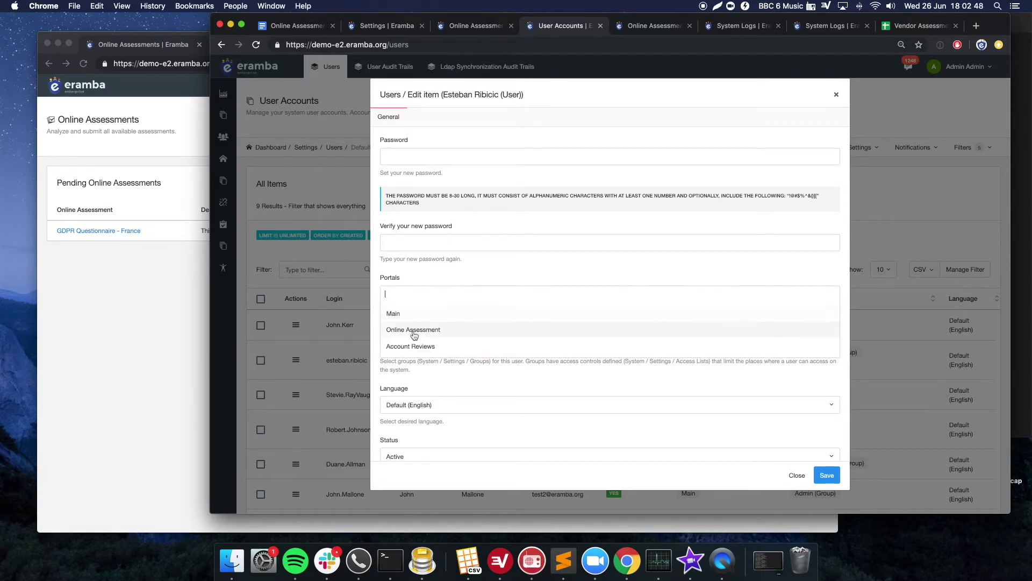
left_click(414, 333)
- Replace the policy reviews and asset mgt groups with Access to Nothing (OA Auditees), then save
scroll(430, 307, "down", 2)
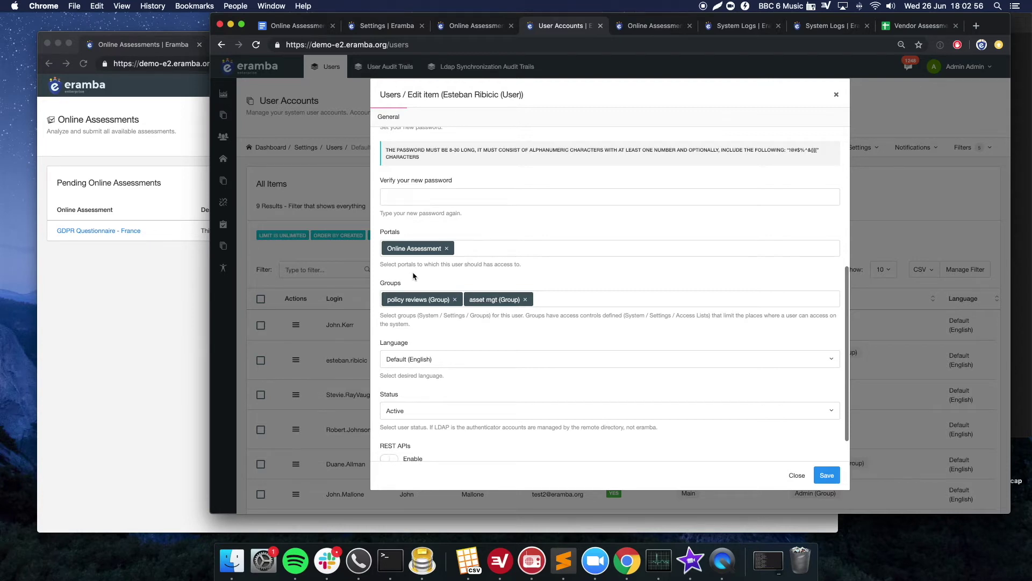
left_click(455, 299)
left_click(446, 303)
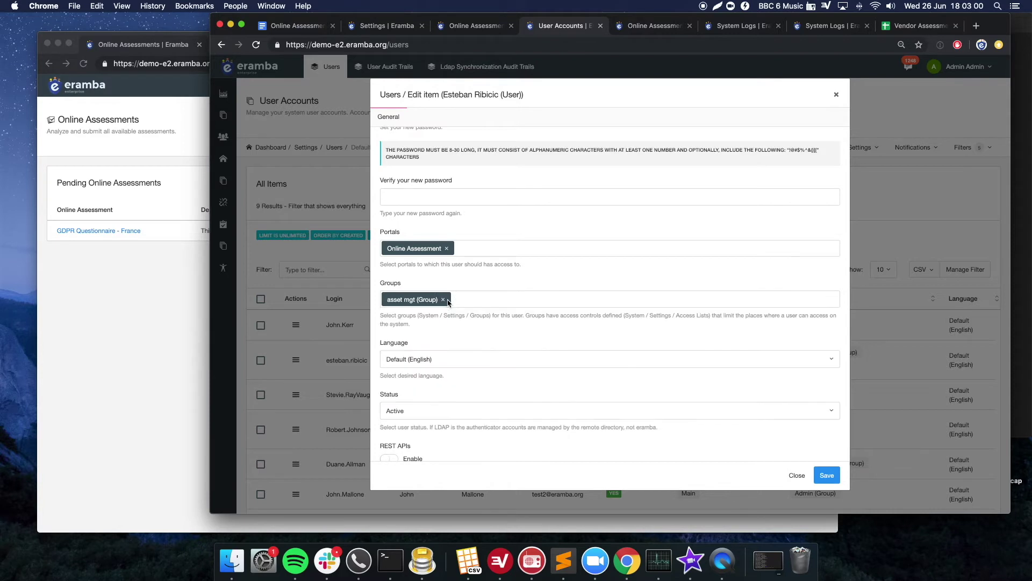
left_click(445, 301)
left_click(444, 300)
left_click(447, 286)
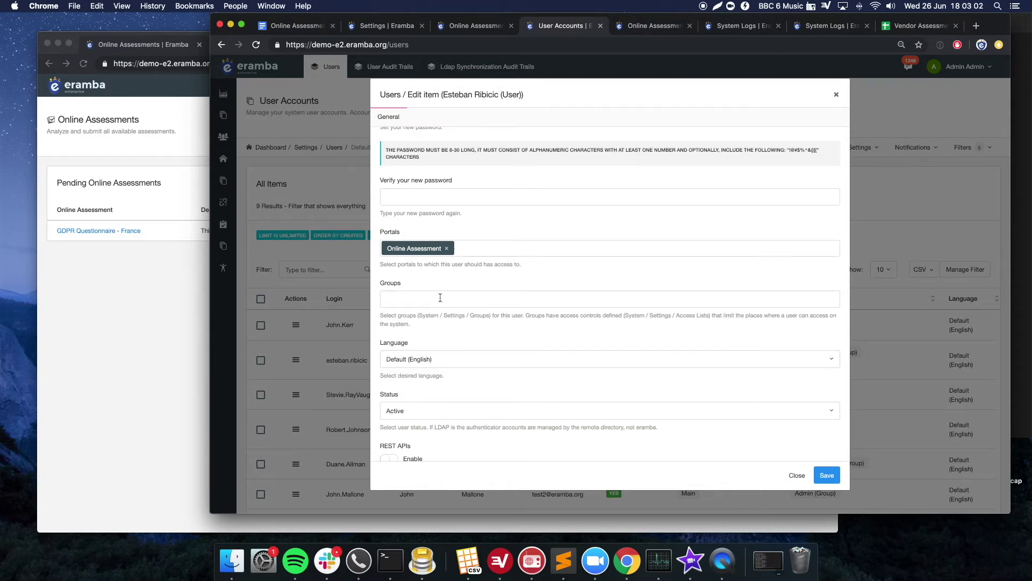
left_click(441, 299)
scroll(456, 385, "down", 5)
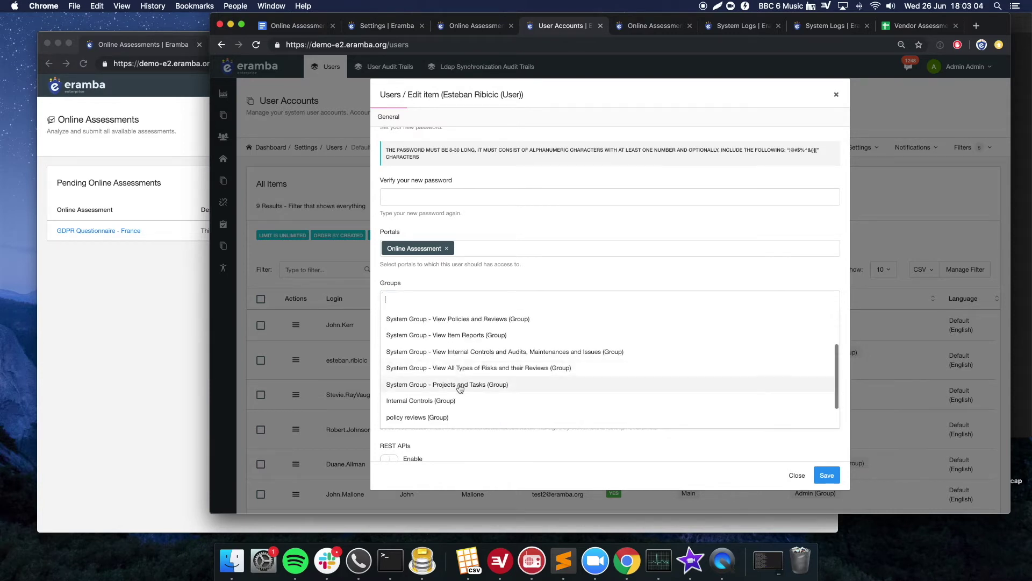
left_click(453, 417)
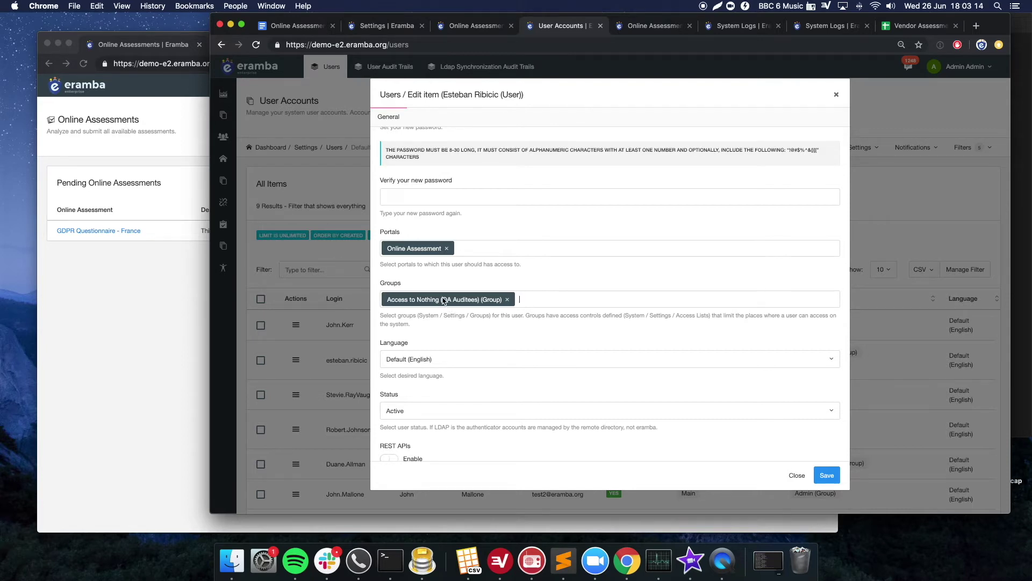
scroll(444, 300, "down", 1)
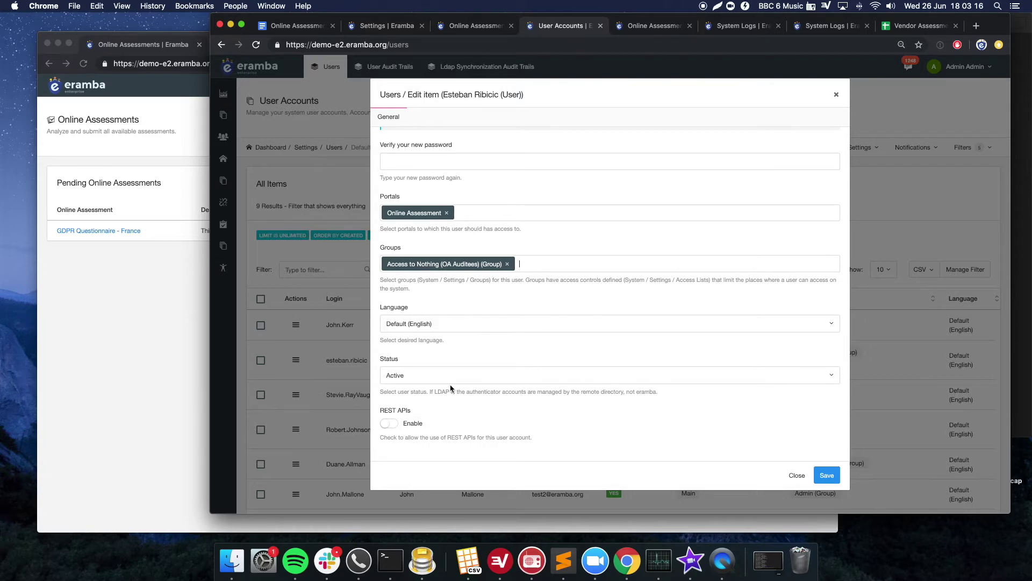
left_click(826, 475)
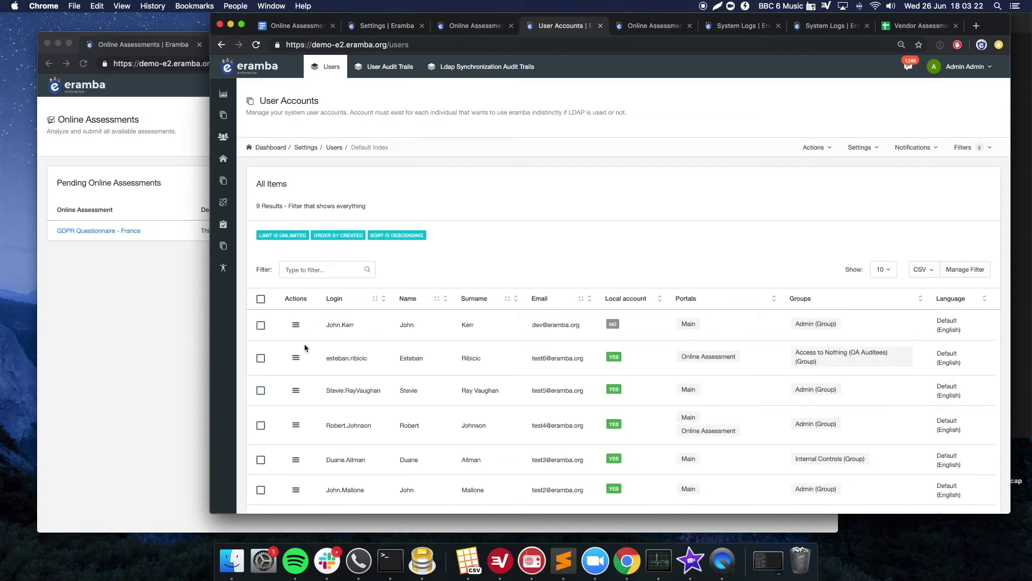
- Navigate to Compliance Mgt > Online Assessments
mouse_move(223, 224)
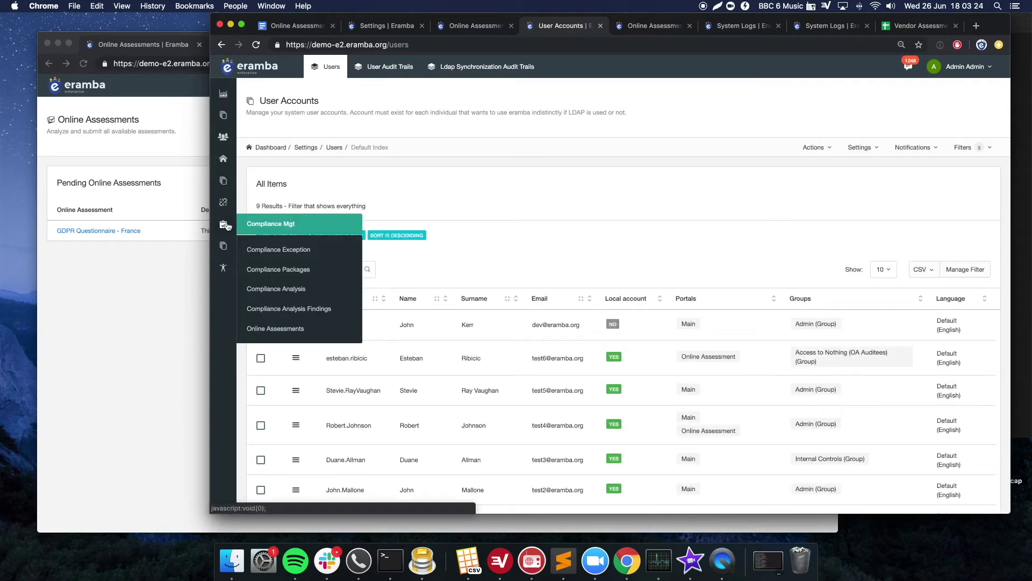
left_click(275, 328)
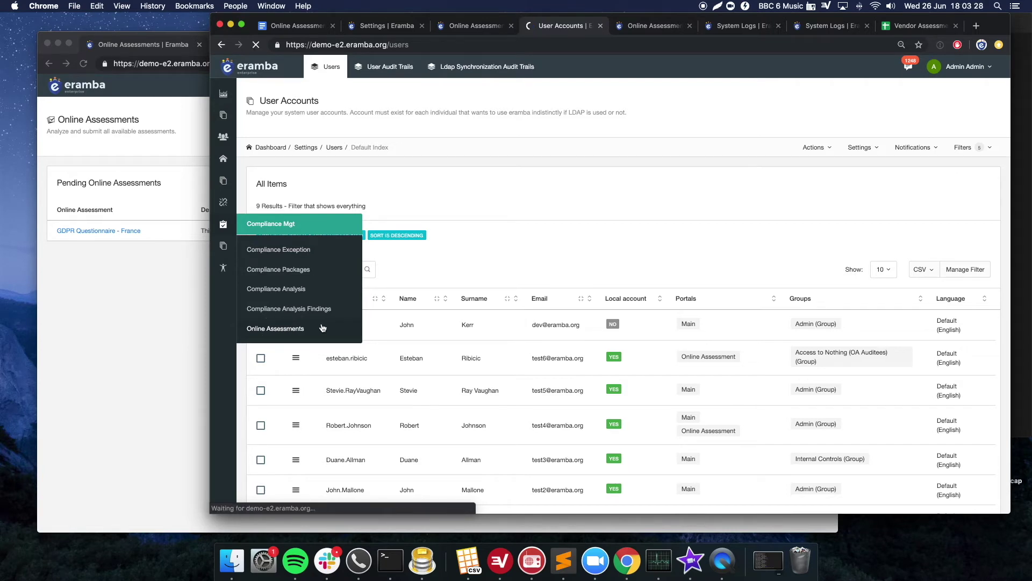
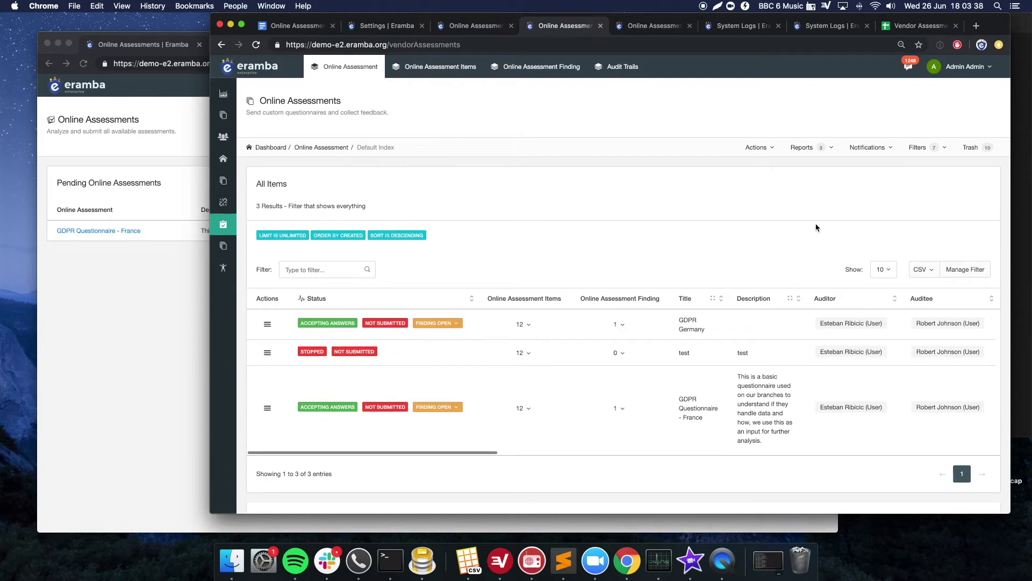
- Start a new warning notification for online assessments using the 'OA has been started' template
left_click(868, 147)
mouse_move(835, 225)
left_click(774, 224)
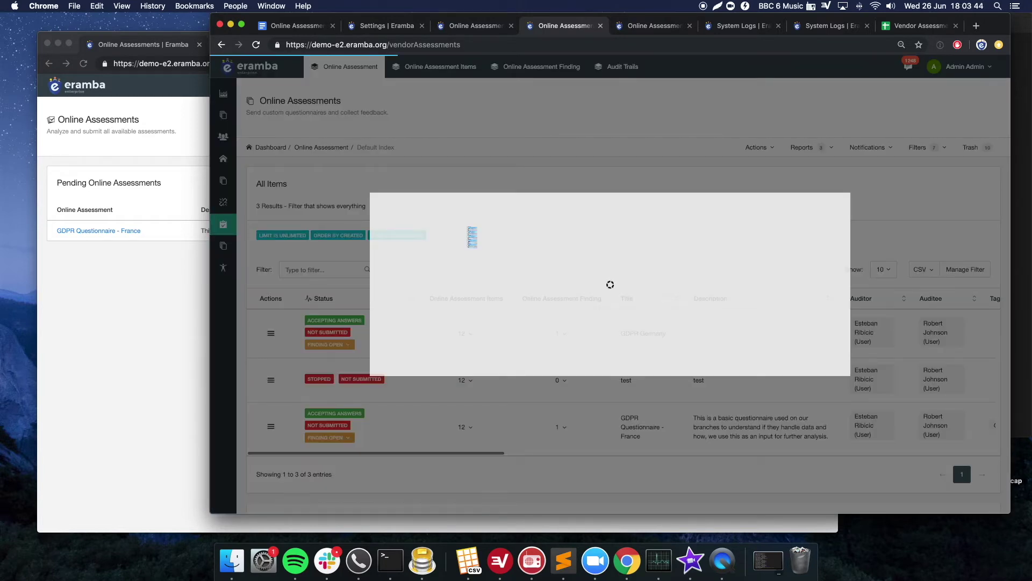
left_click(429, 159)
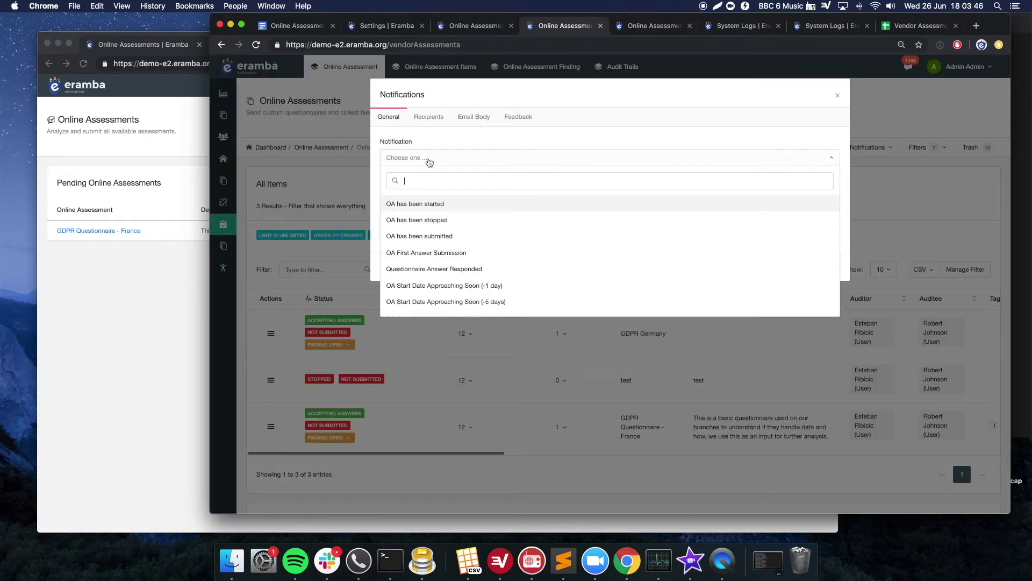
left_click(438, 208)
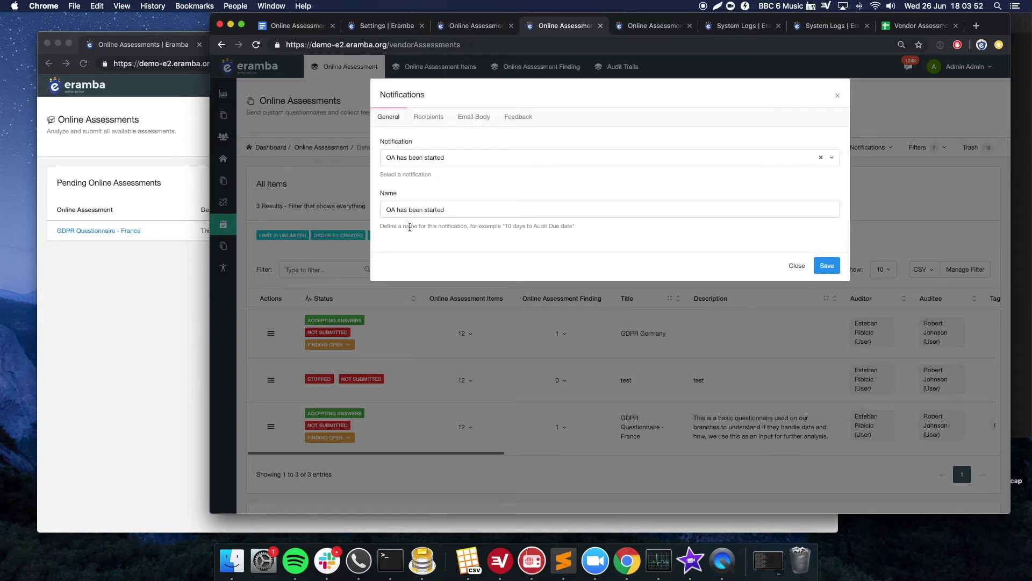
- Add the Auditor and Auditee (Online Assessment) roles as recipients, then review the email subject and message
left_click(428, 117)
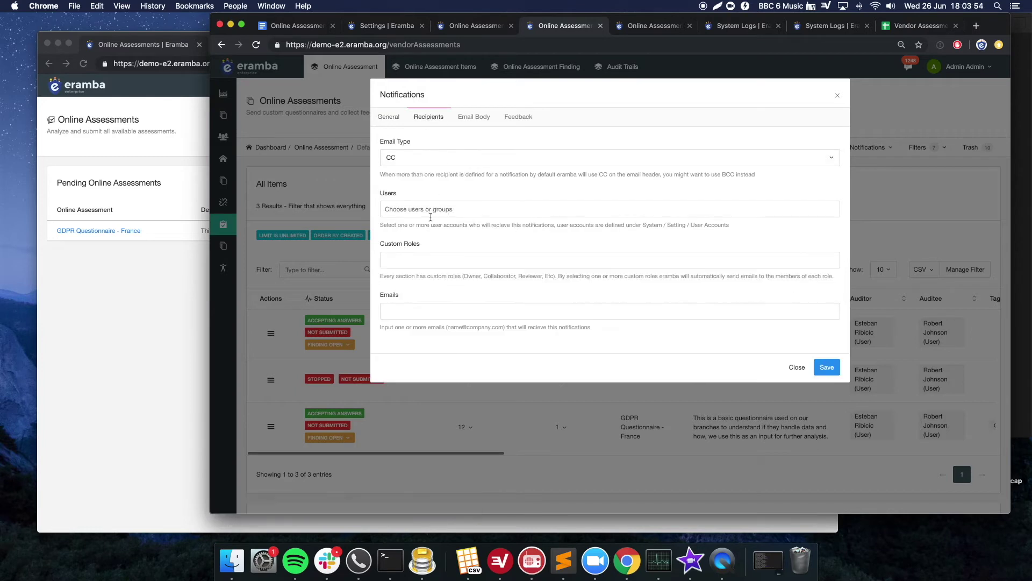
left_click(409, 256)
left_click(425, 279)
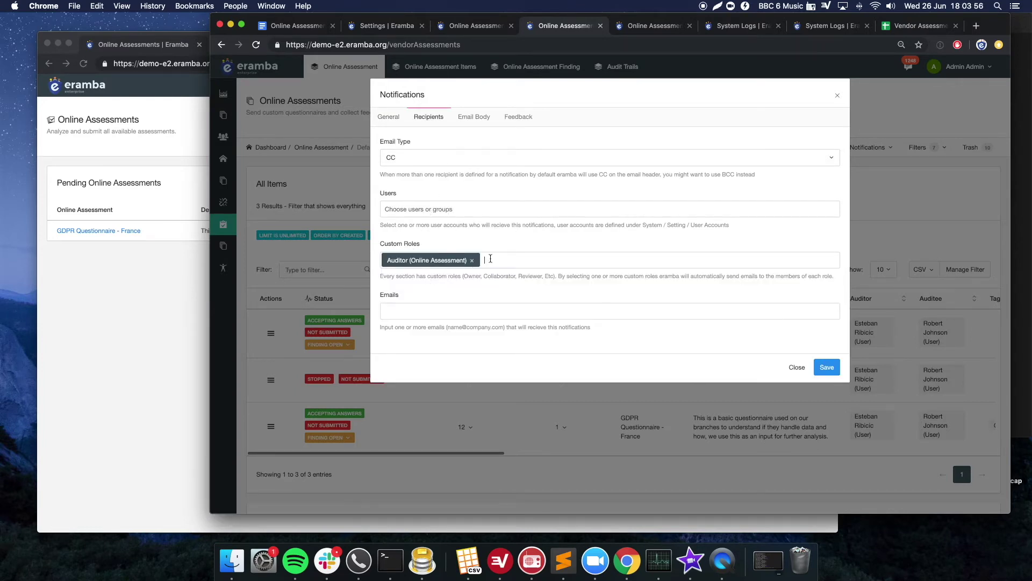
left_click(490, 257)
left_click(474, 295)
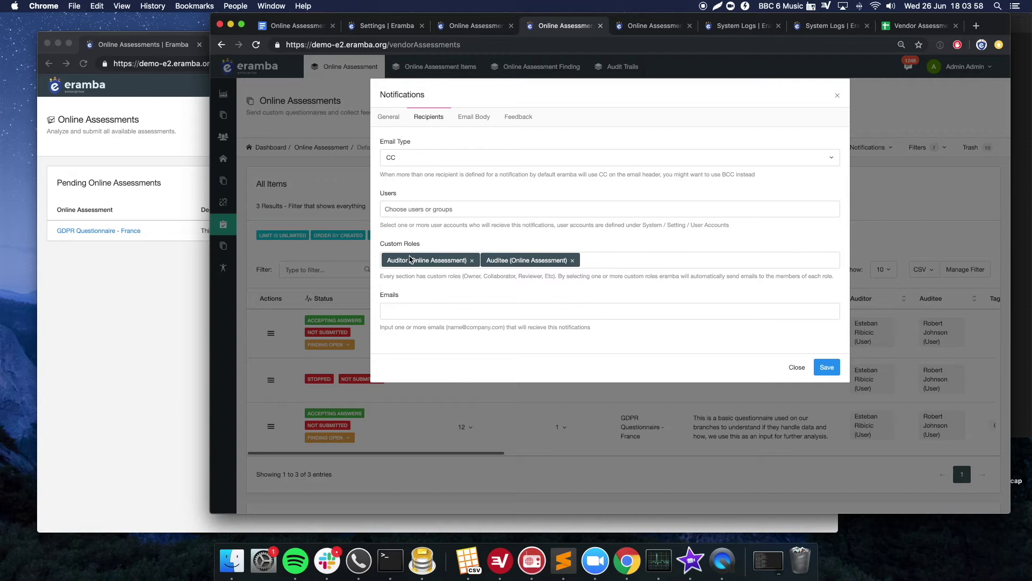
left_click(481, 118)
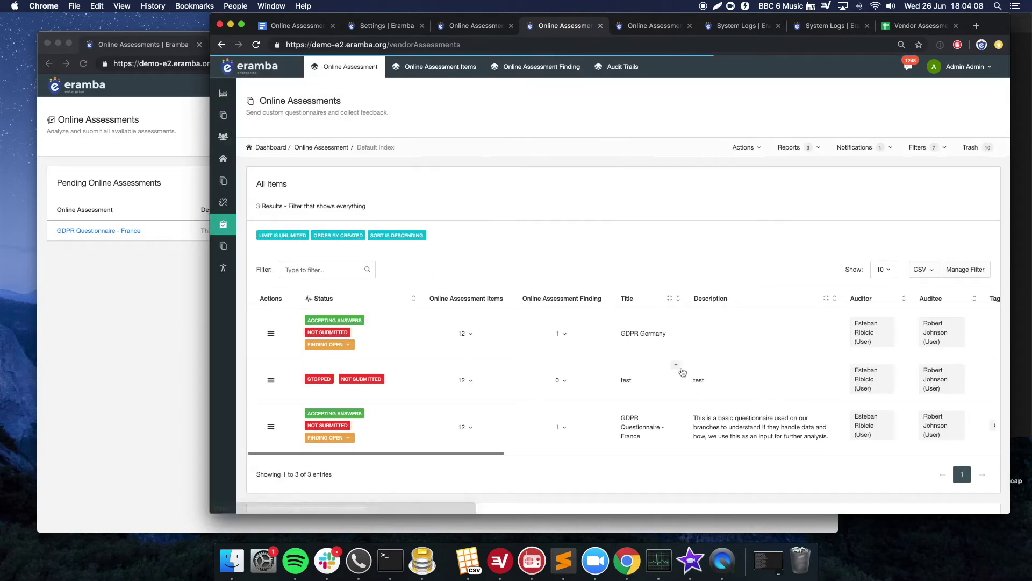
- Start another warning notification using the 'OA Deadline Approaching Soon (-5 days)' template
left_click(846, 151)
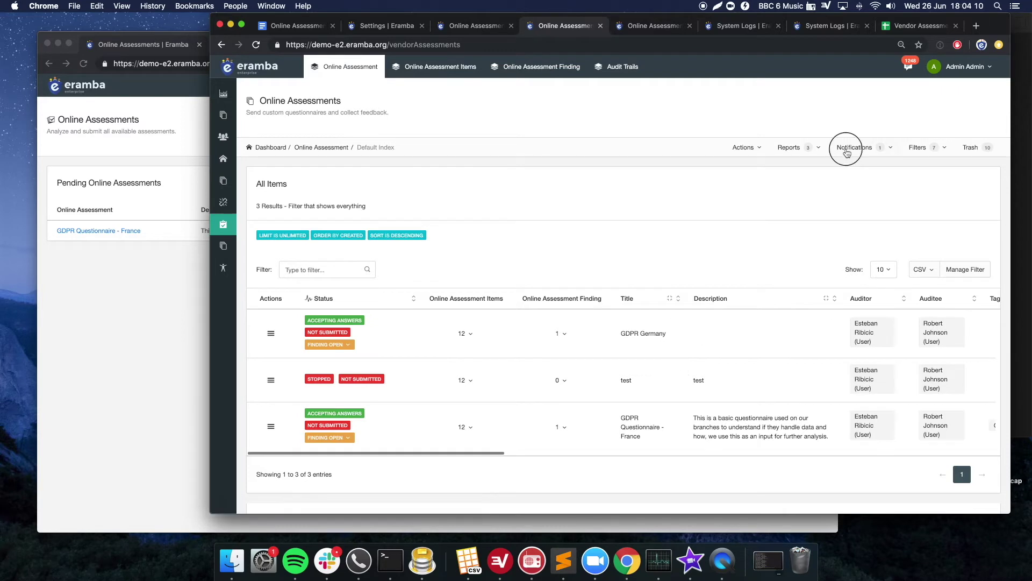
mouse_move(833, 223)
mouse_move(753, 240)
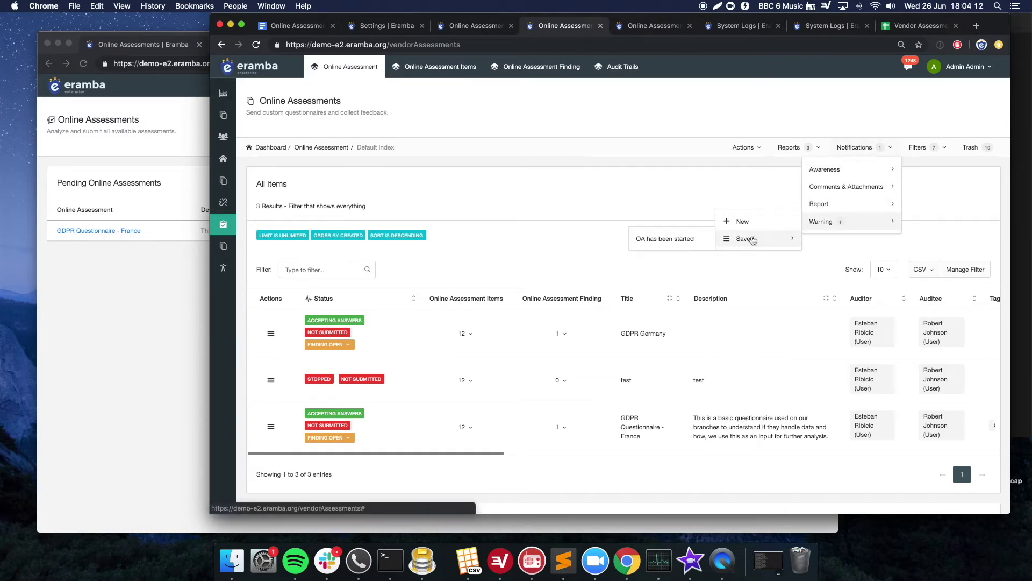
left_click(742, 220)
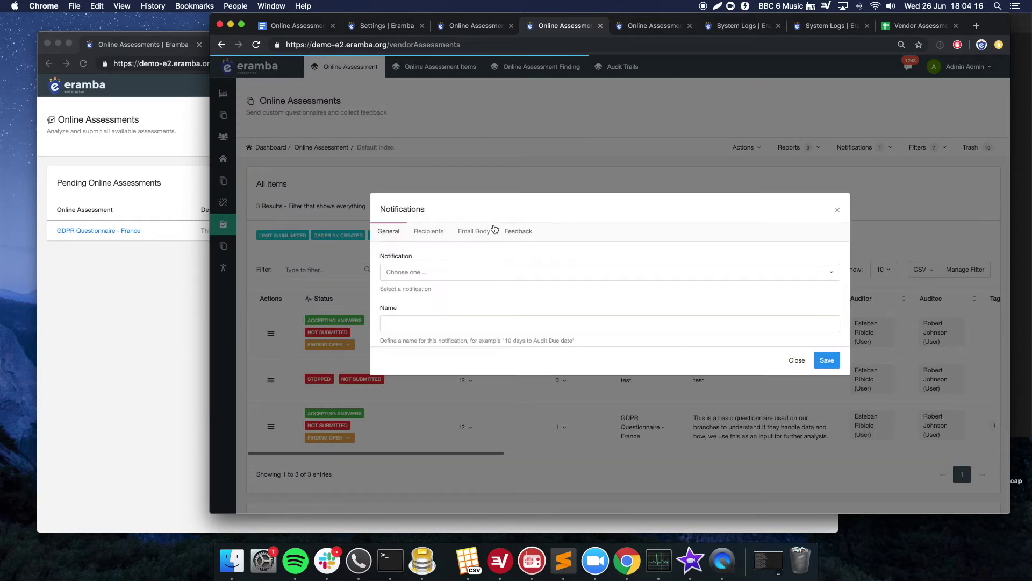
left_click(444, 160)
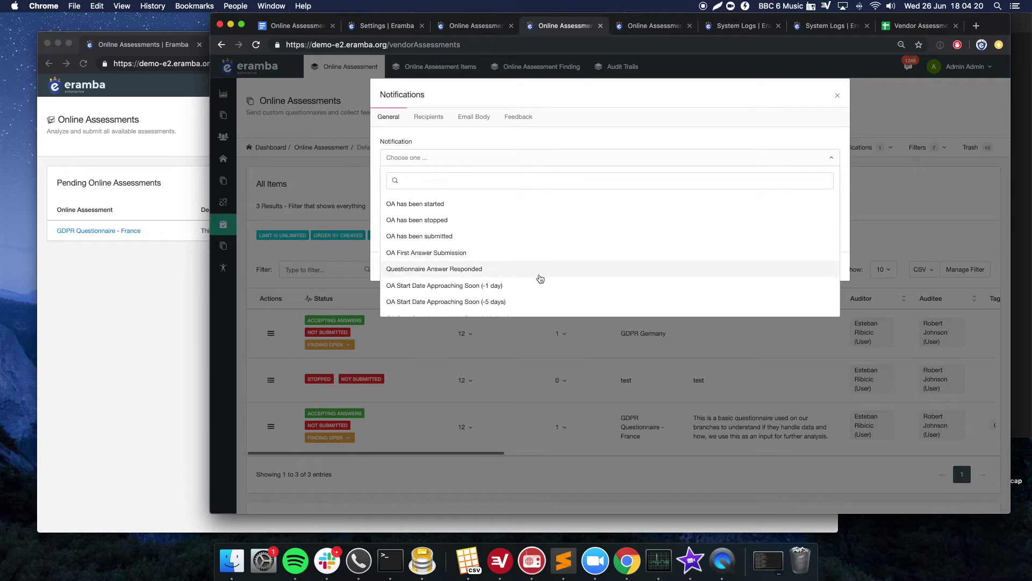
scroll(539, 278, "down", 1)
scroll(537, 279, "down", 3)
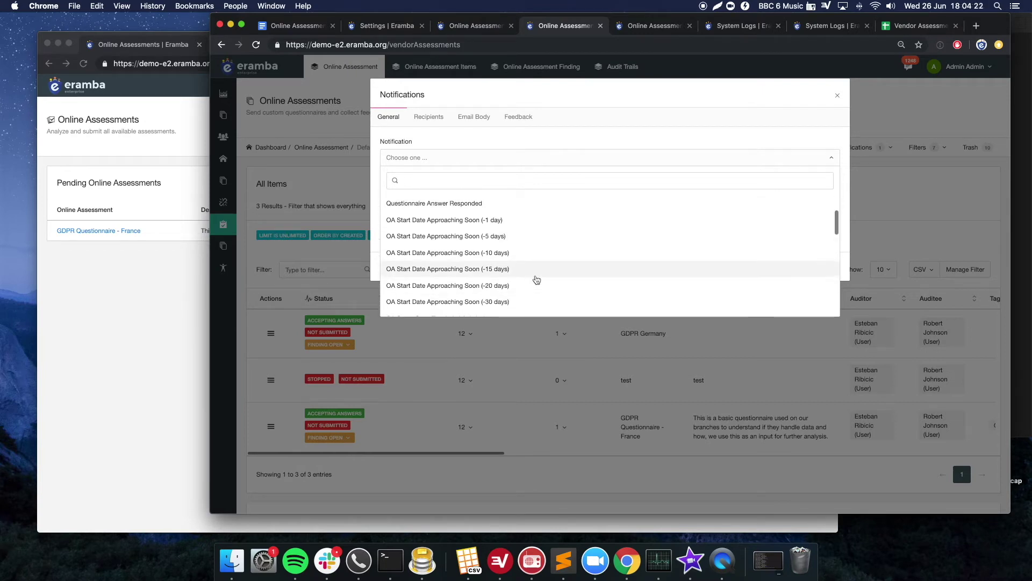
scroll(527, 276, "down", 4)
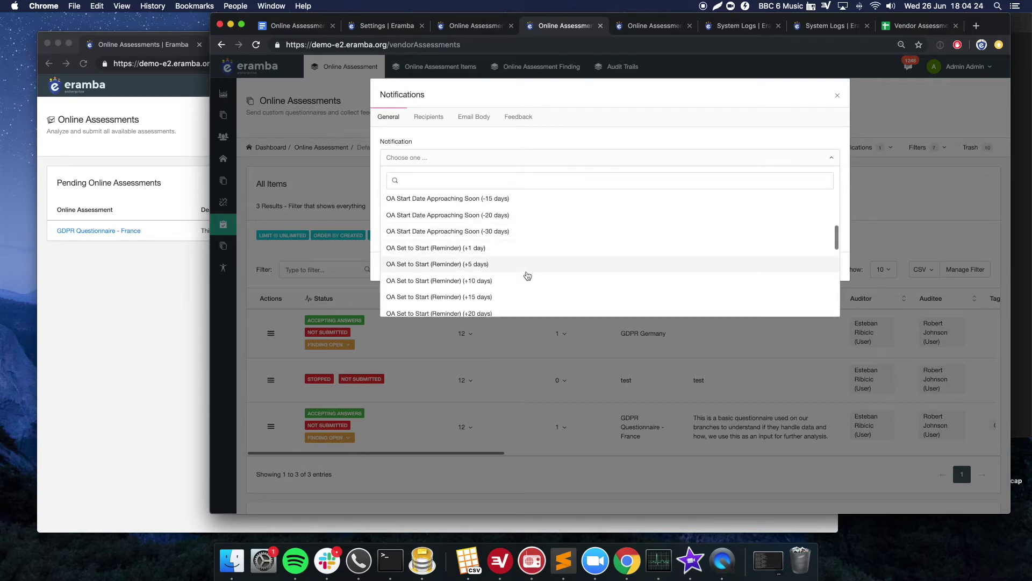
scroll(526, 275, "down", 6)
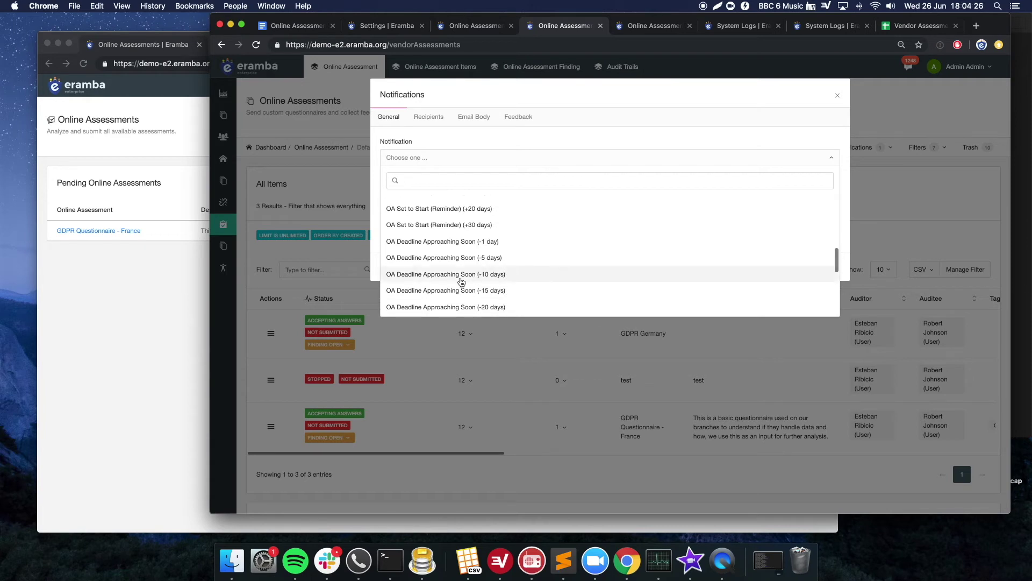
left_click(463, 259)
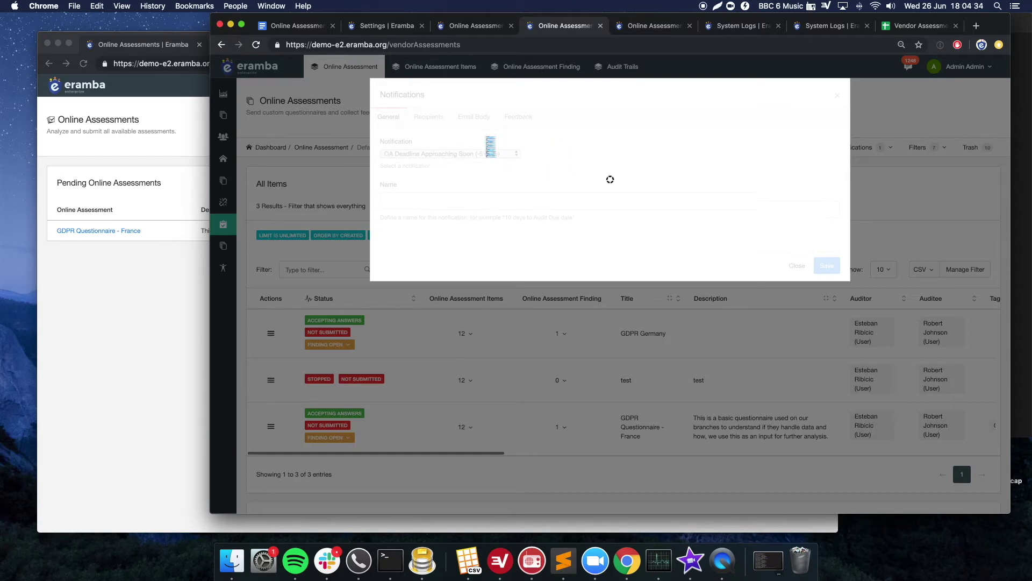
- Send it to the Auditor and Auditee (Online Assessment) roles and save it
left_click(474, 117)
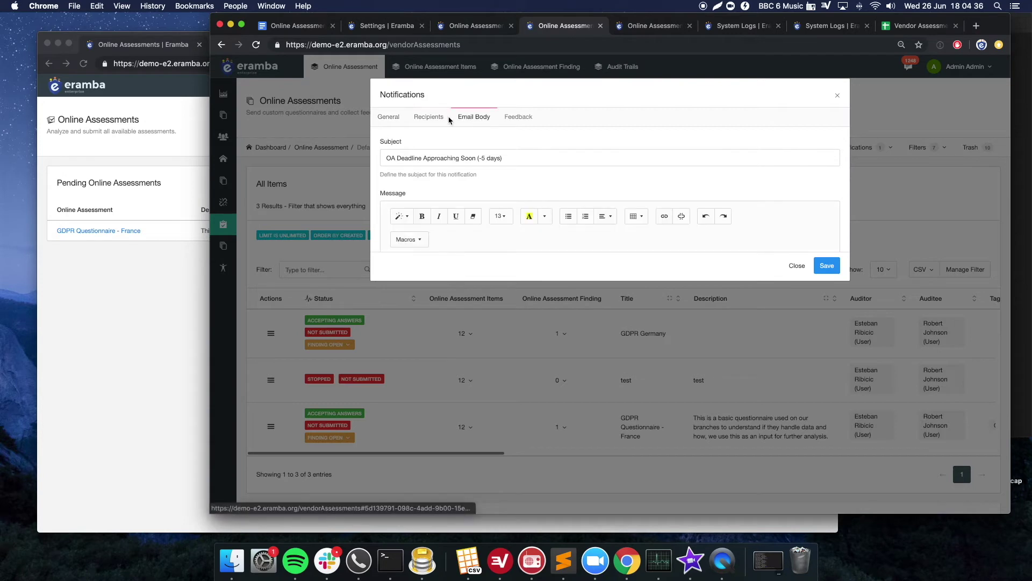
left_click(428, 117)
left_click(449, 261)
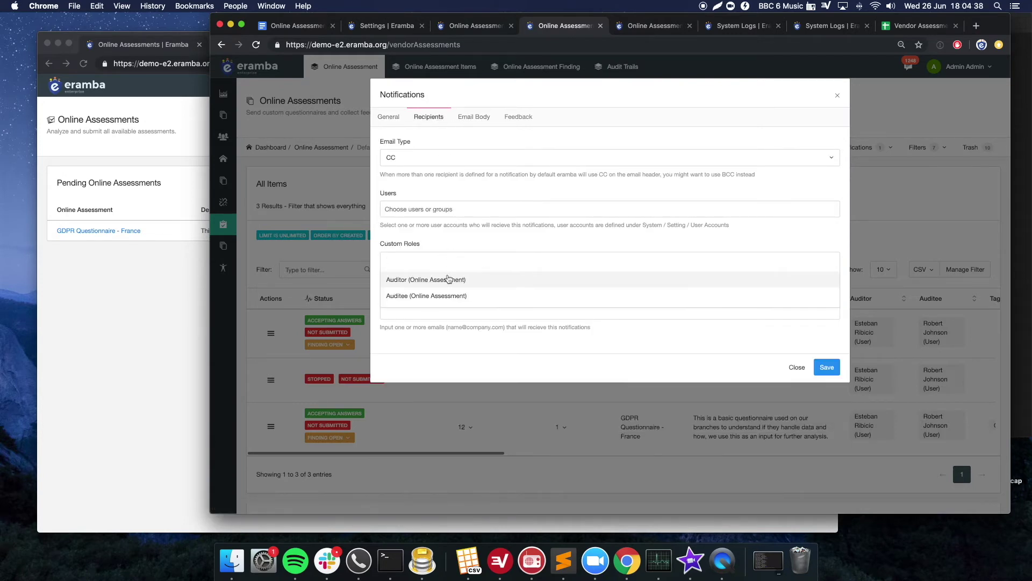
left_click(449, 279)
left_click(505, 264)
left_click(492, 299)
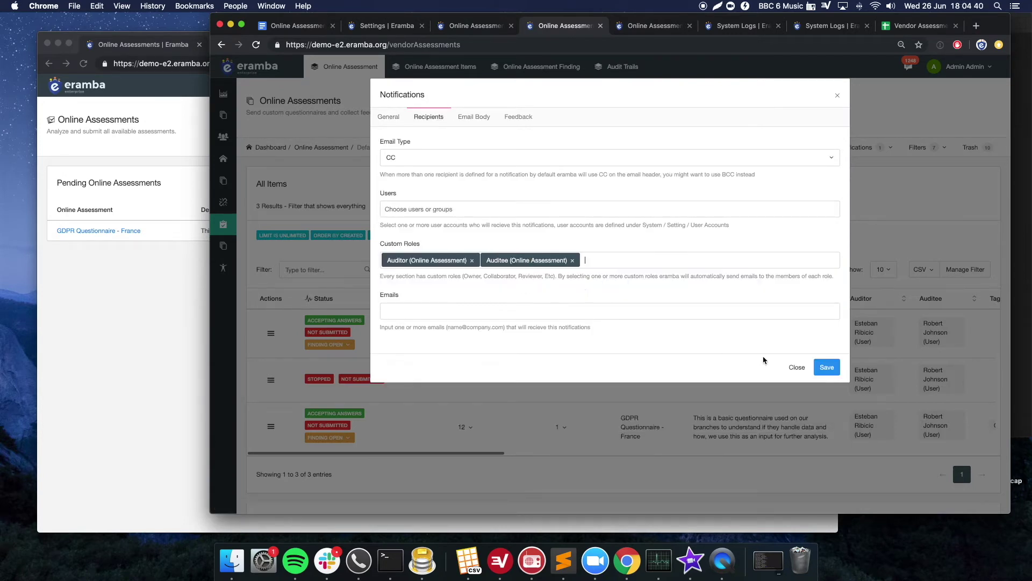
left_click(825, 368)
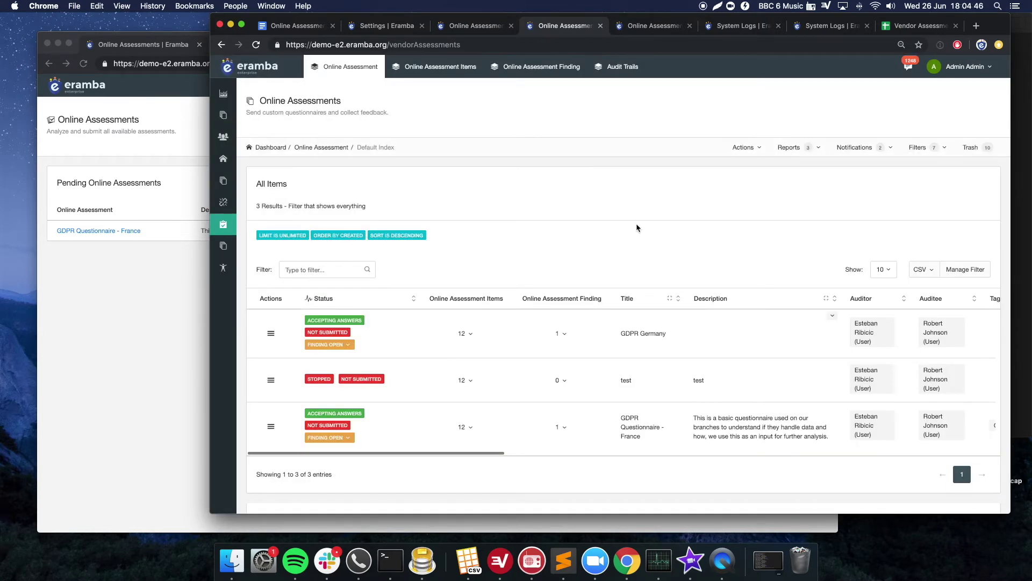
- In the Online Assessment Findings list, start a 'New Online Assessment Finding' warning notification
left_click(560, 74)
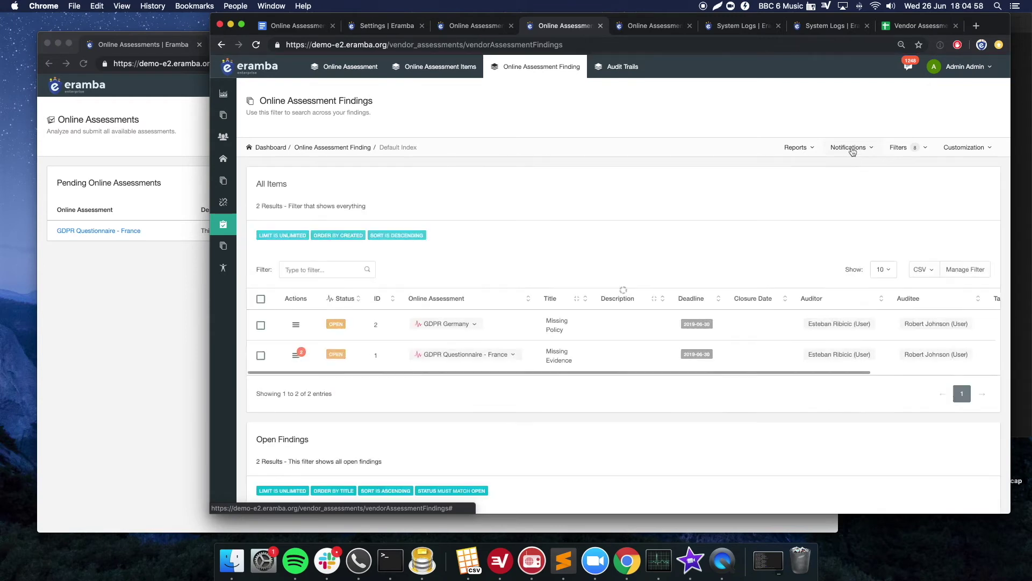
left_click(849, 149)
mouse_move(804, 221)
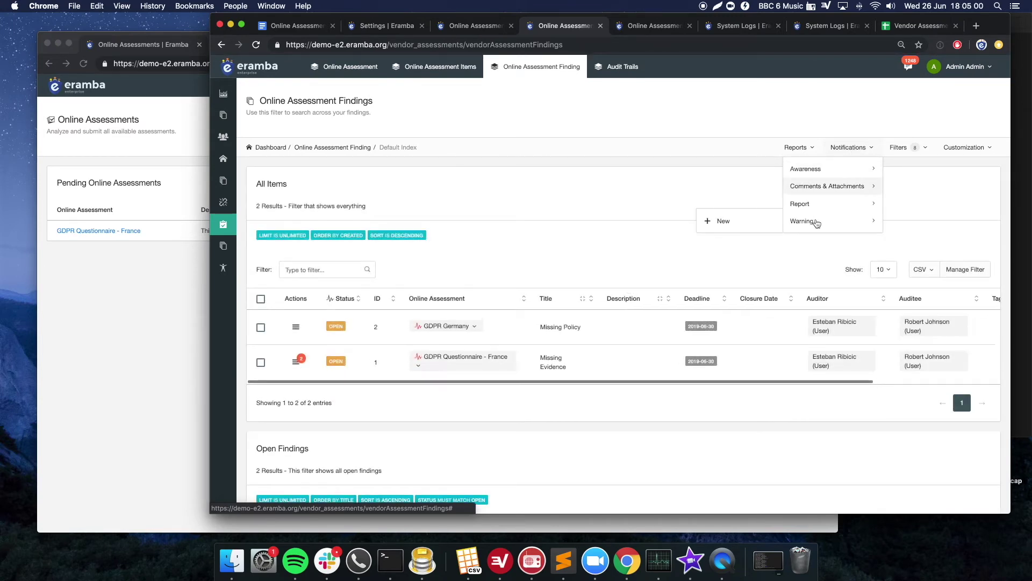
left_click(729, 221)
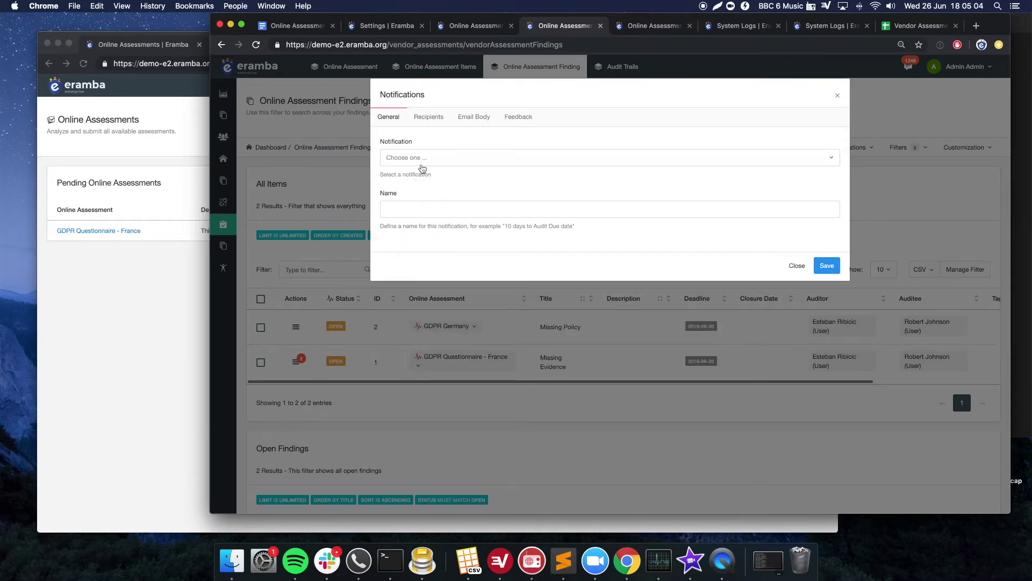
left_click(419, 164)
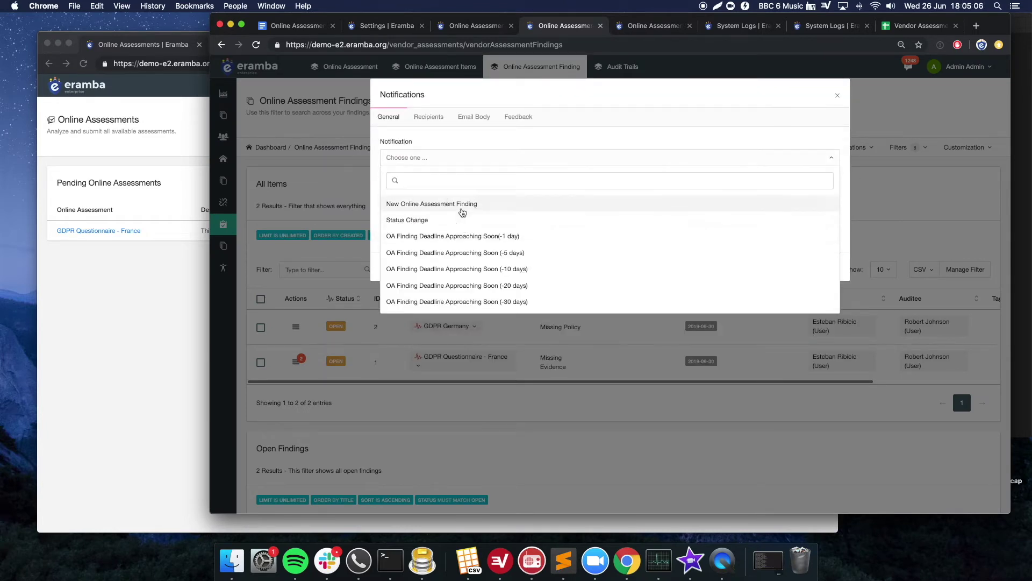
left_click(459, 206)
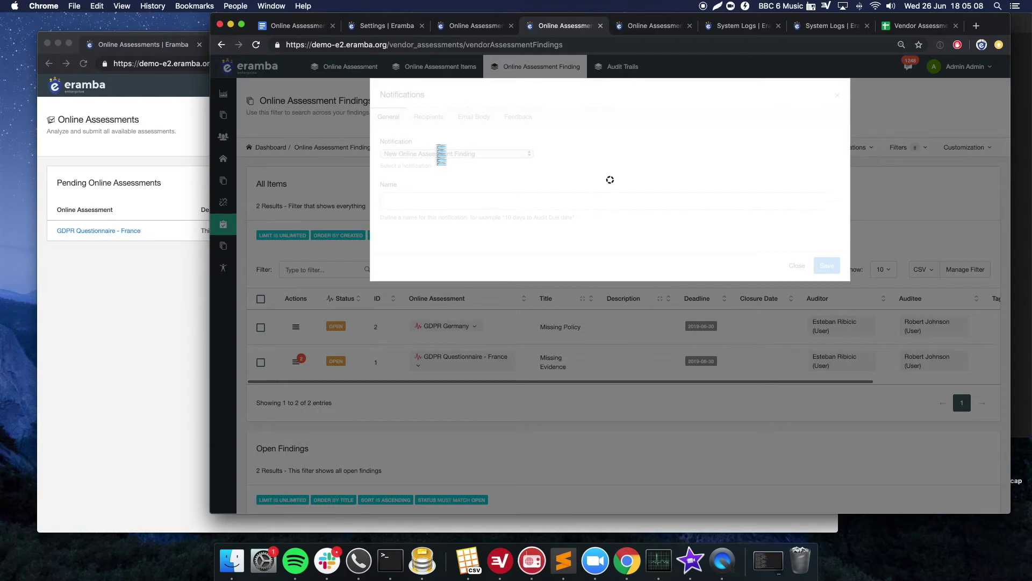
- Add the Auditee and Auditor (Online Assessment Finding) roles as recipients and save the notification
left_click(429, 118)
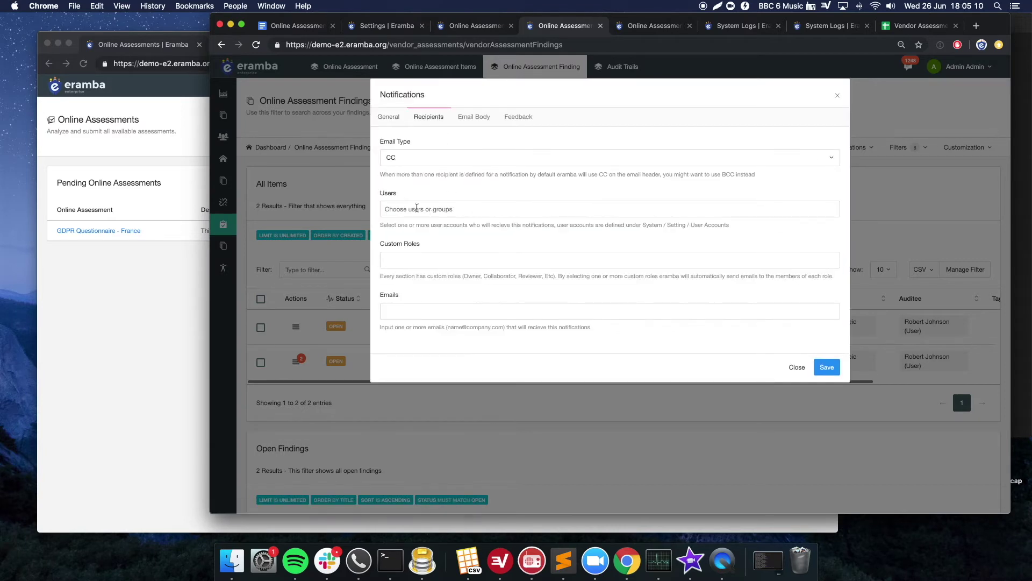
left_click(408, 259)
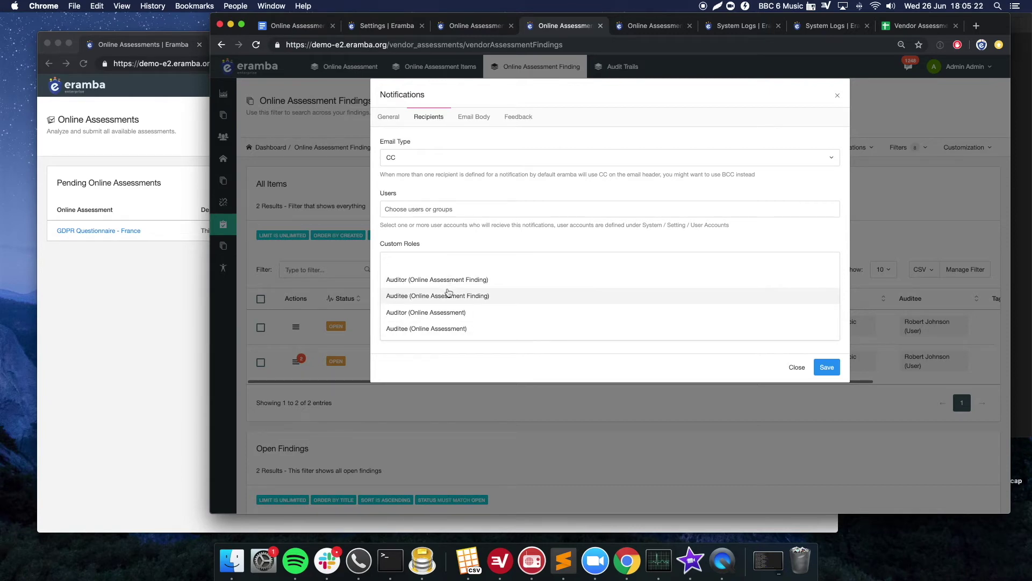
left_click(449, 295)
left_click(537, 260)
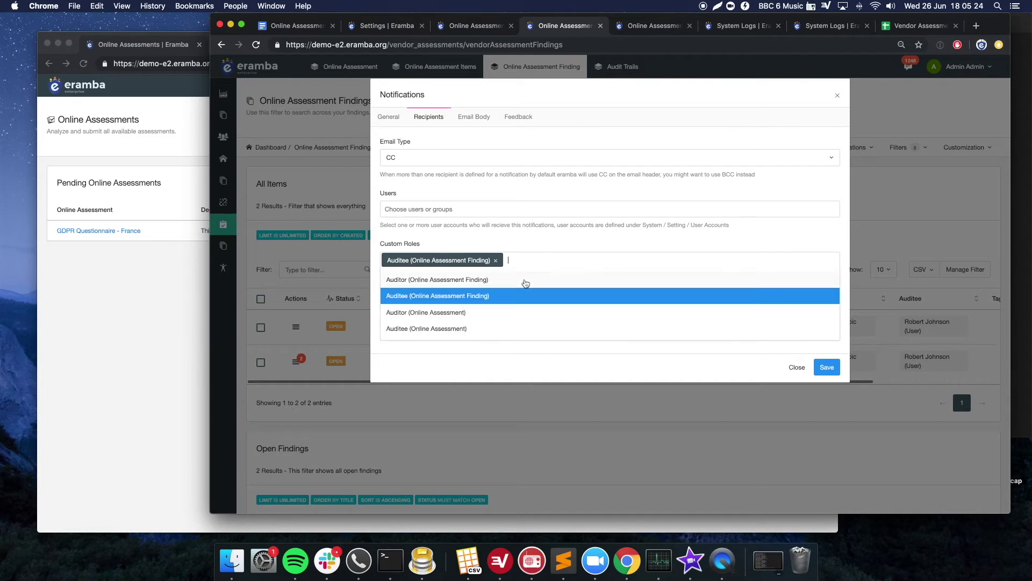
left_click(502, 280)
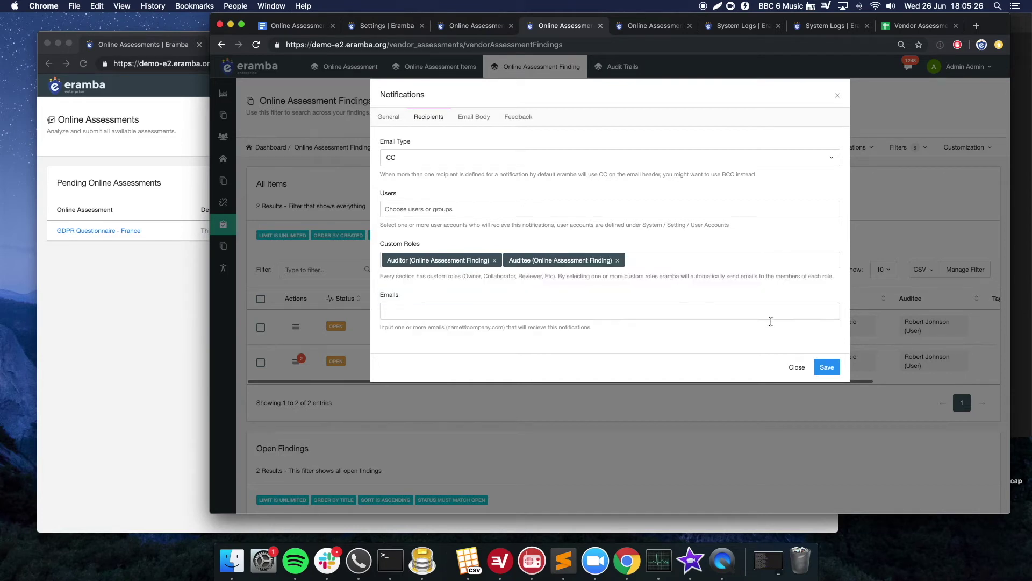
left_click(827, 368)
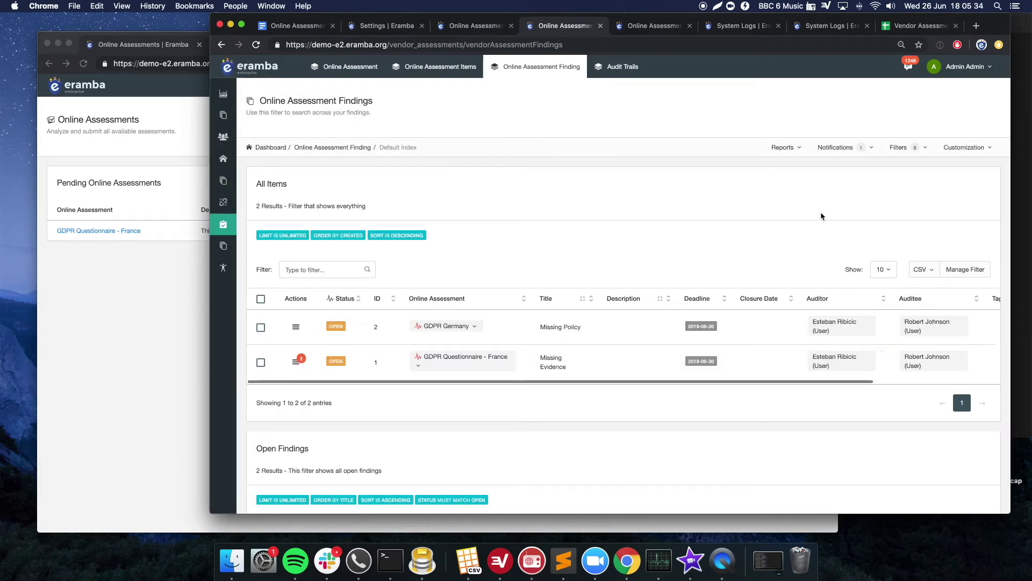
left_click(859, 147)
- Start a new warning notification using 'OA Finding Deadline Approaching Soon (-5 days)'
mouse_move(838, 222)
left_click(755, 222)
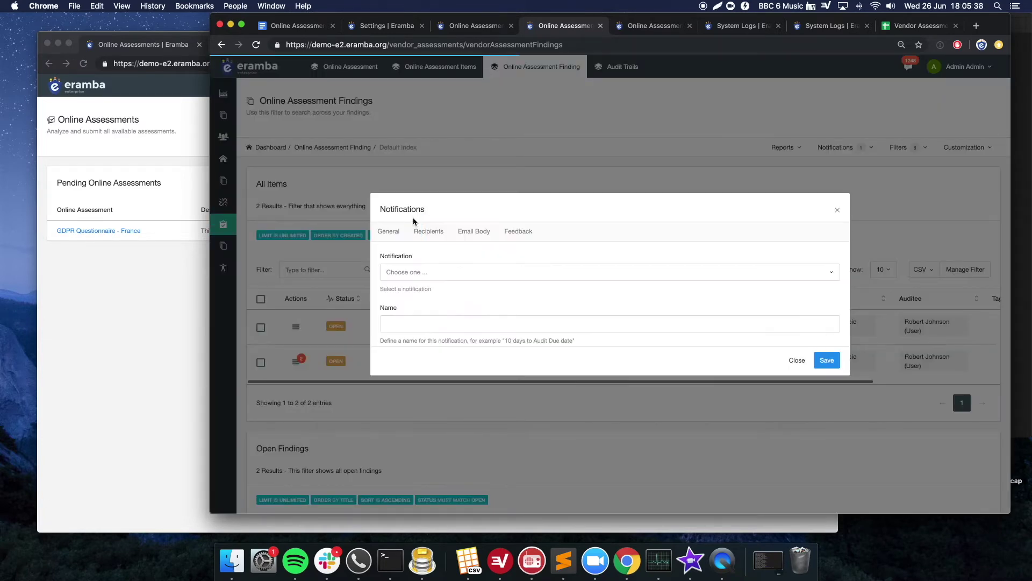
left_click(417, 157)
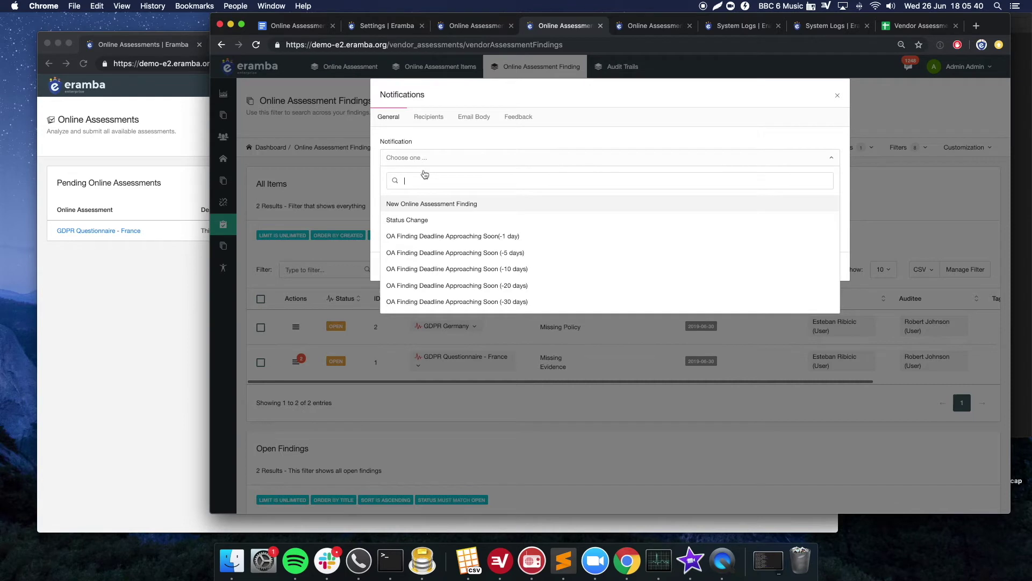
left_click(499, 254)
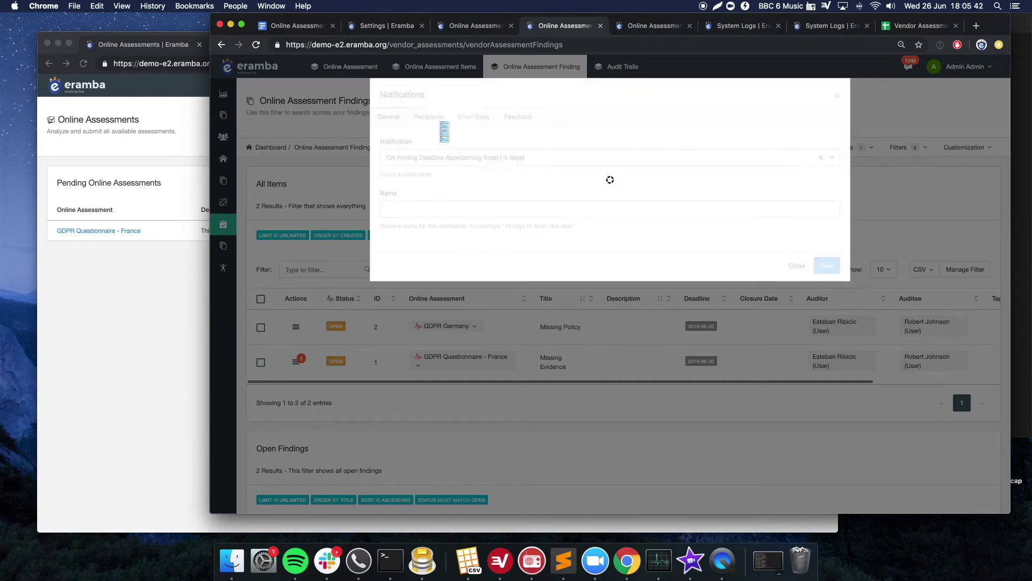
- Set the finding Auditor and Auditee roles as recipients and save the notification
left_click(433, 118)
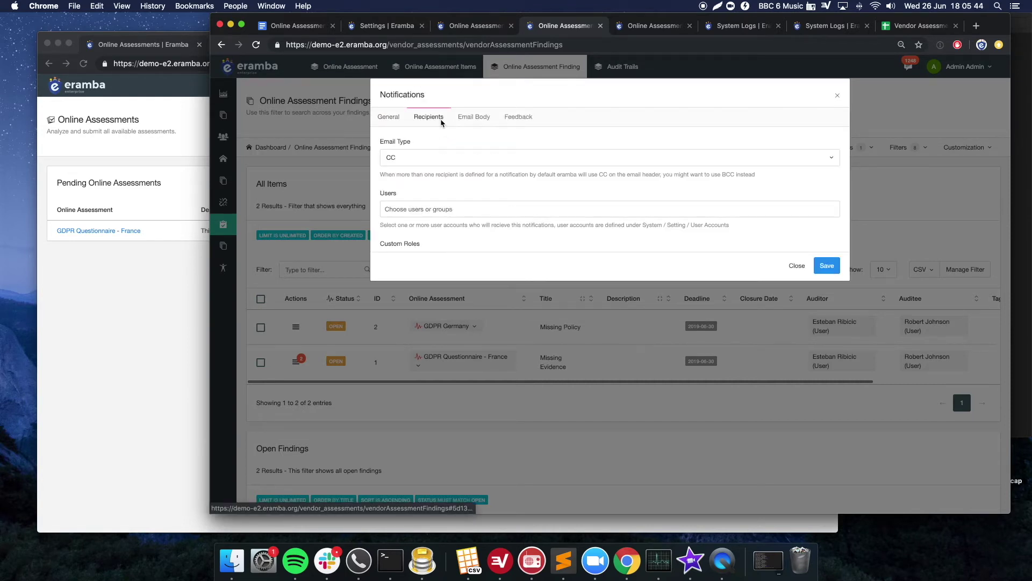
left_click(442, 260)
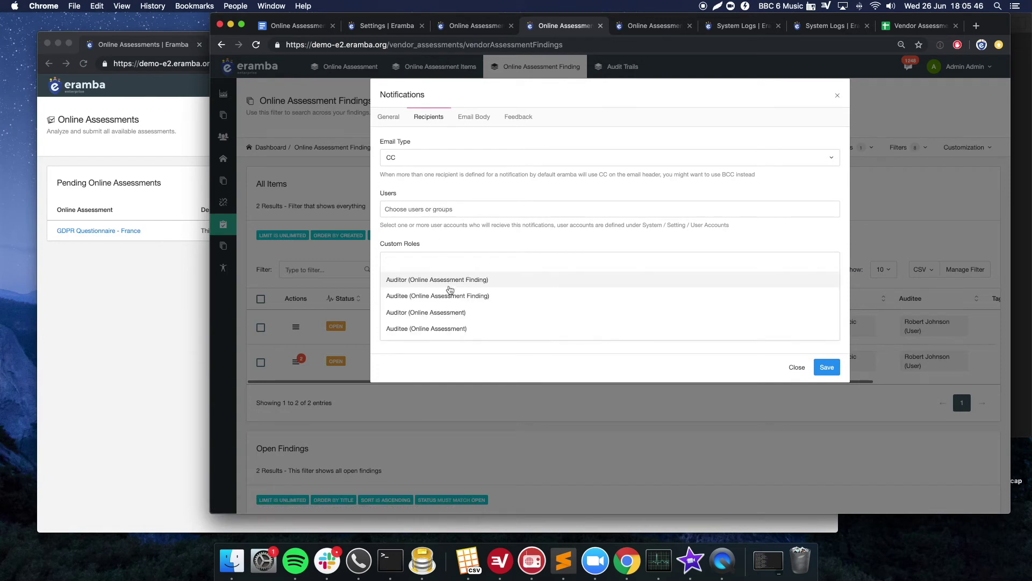
left_click(451, 294)
left_click(546, 256)
left_click(535, 291)
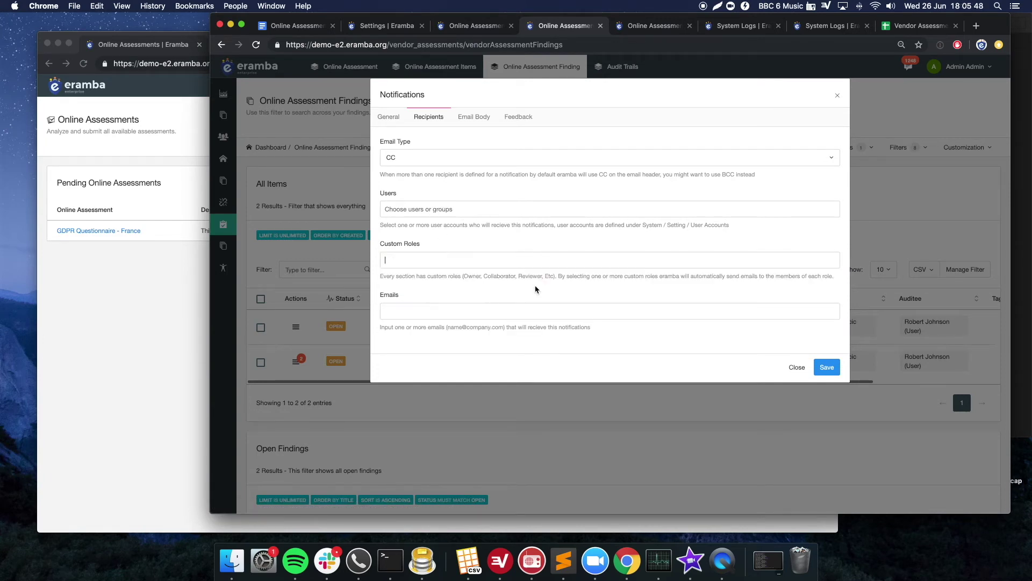
left_click(542, 262)
left_click(532, 279)
left_click(564, 263)
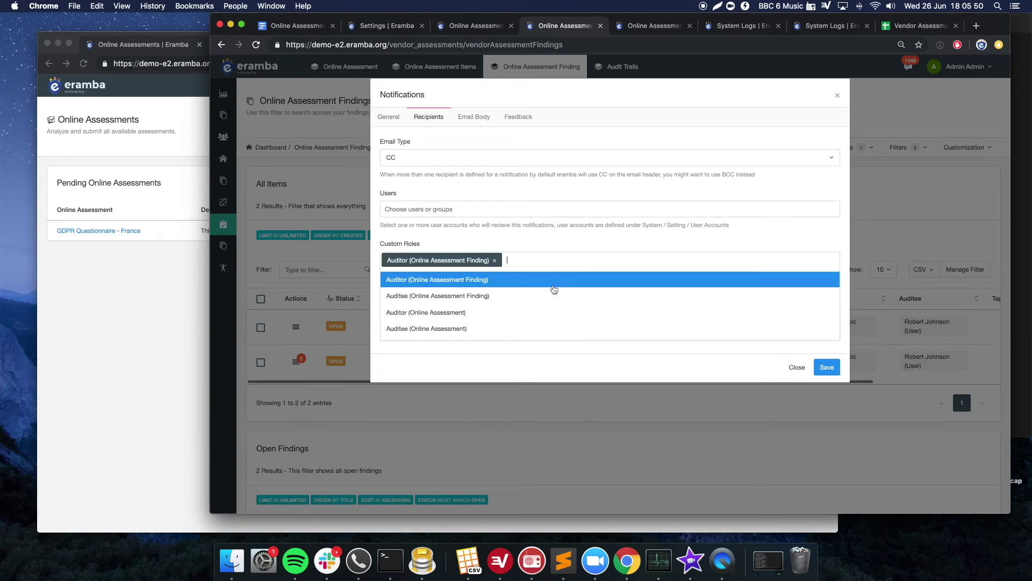
left_click(549, 297)
left_click(825, 368)
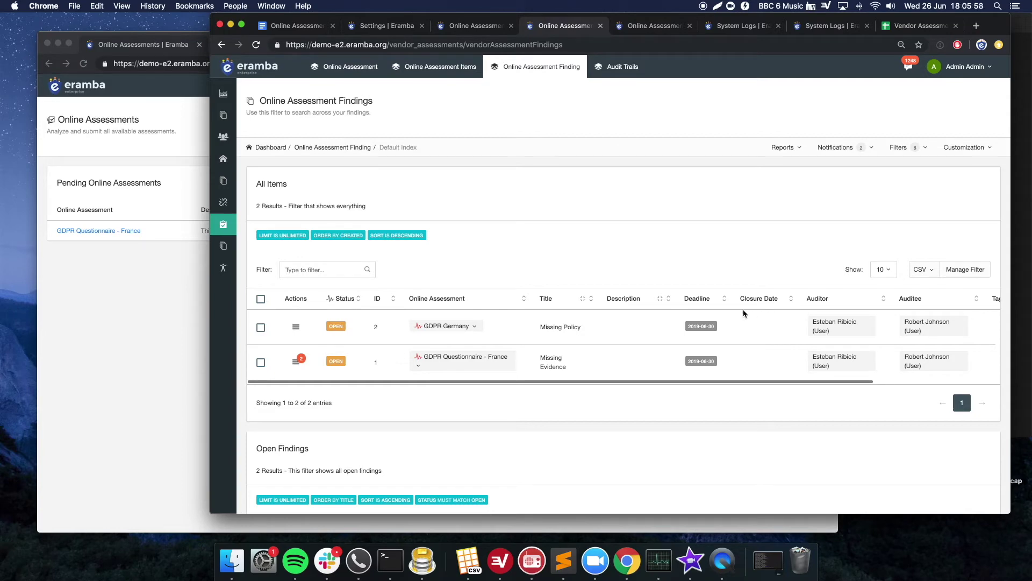
- Scroll through the findings list to check both open findings
scroll(653, 306, "down", 5)
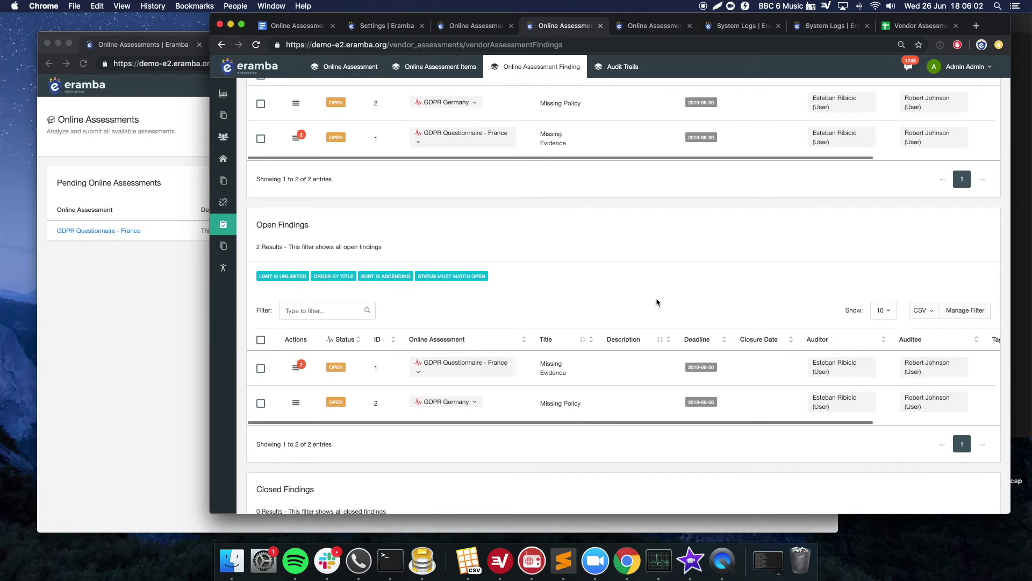
scroll(657, 302, "down", 4)
scroll(656, 302, "up", 8)
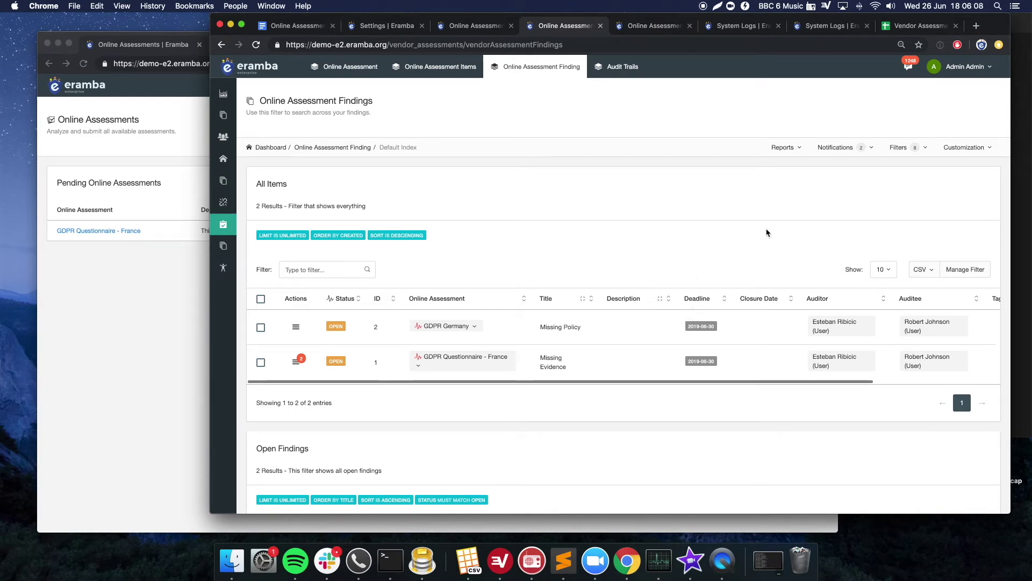
left_click(903, 148)
- Filter findings to Deadline before +14 Days without the calendar, then reopen the filter settings
mouse_move(880, 186)
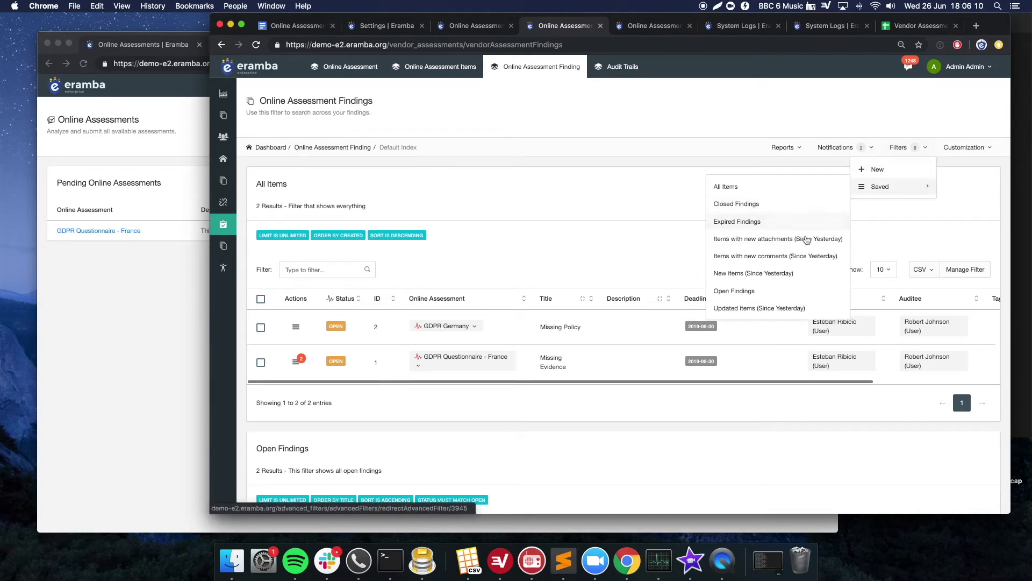
left_click(789, 292)
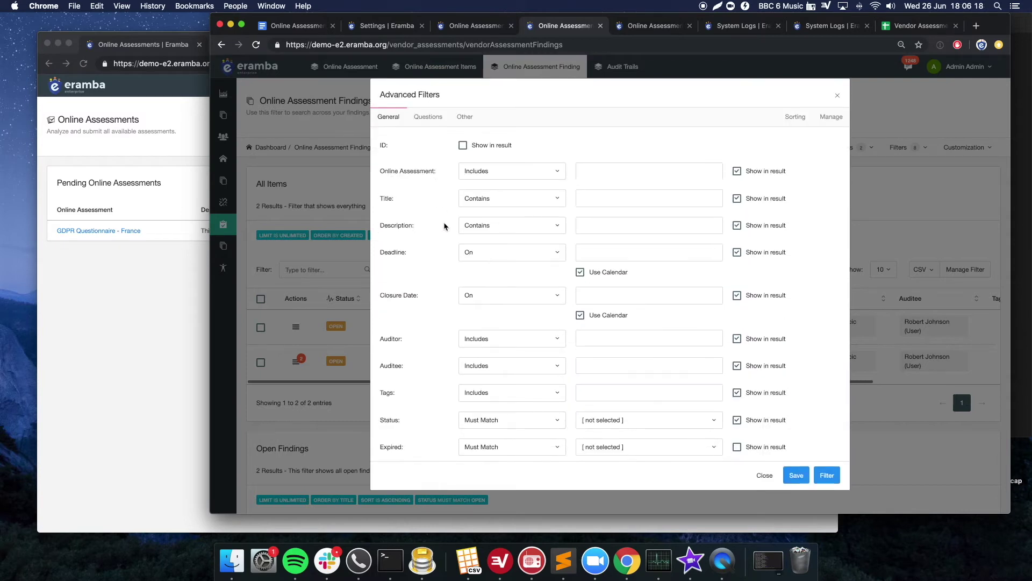
left_click(479, 255)
left_click(479, 255)
left_click(592, 276)
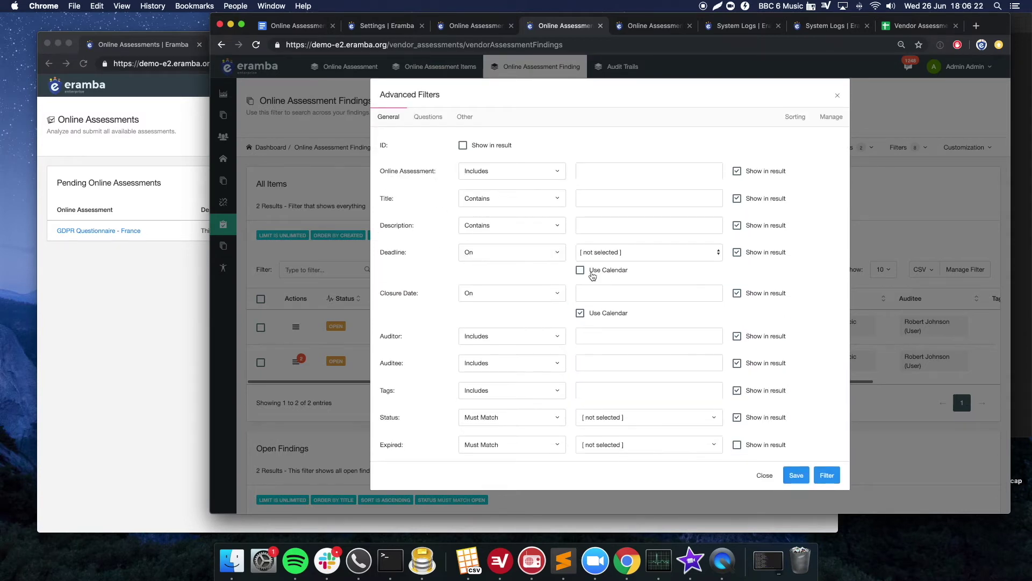
left_click(593, 251)
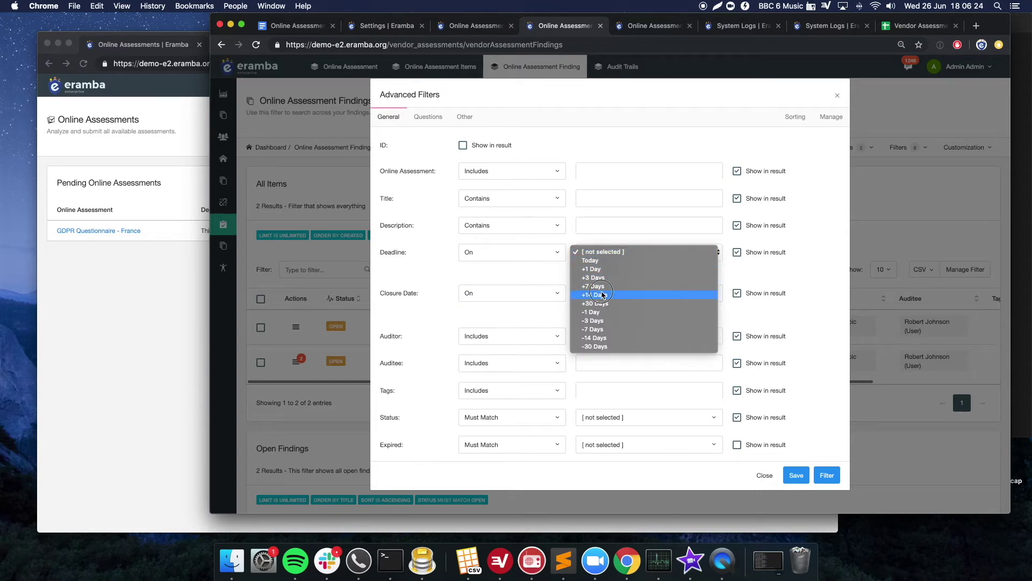
left_click(602, 295)
left_click(549, 257)
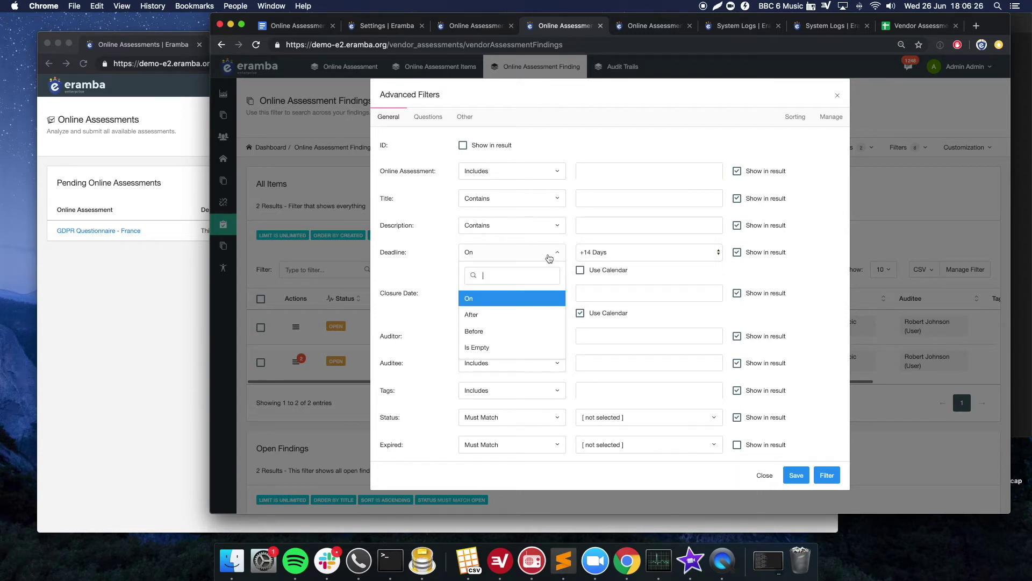
left_click(501, 329)
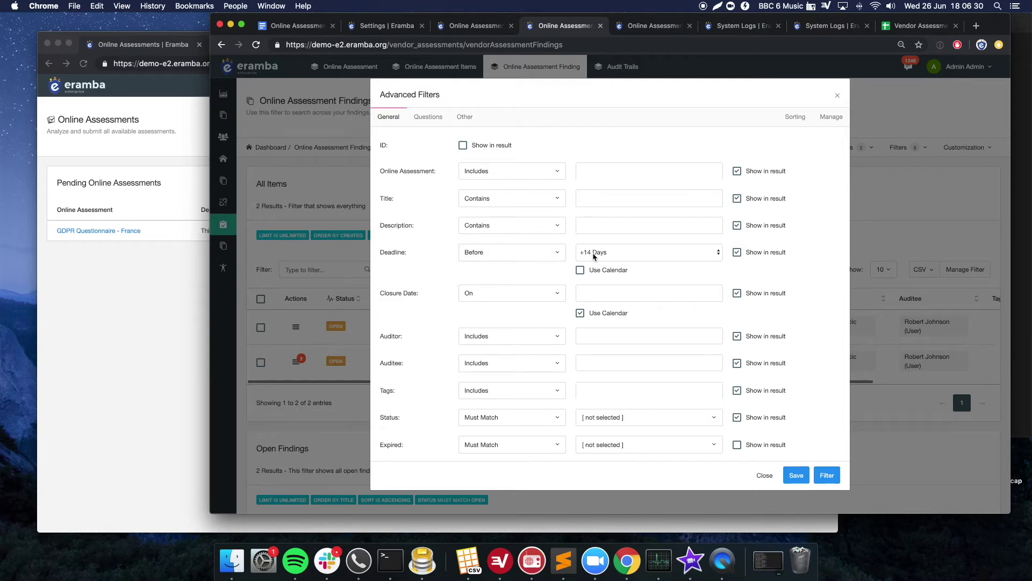
left_click(827, 476)
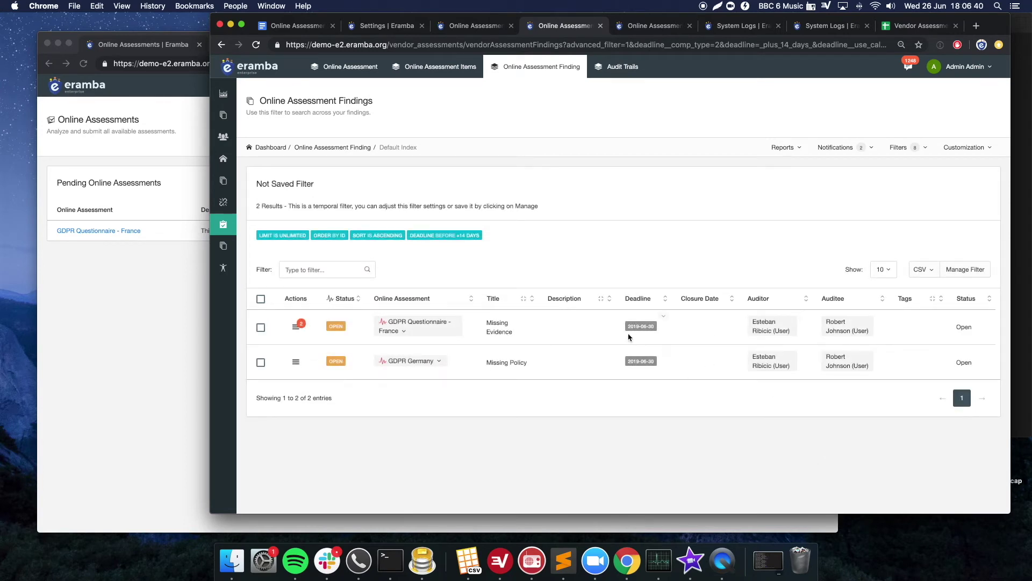
left_click(959, 270)
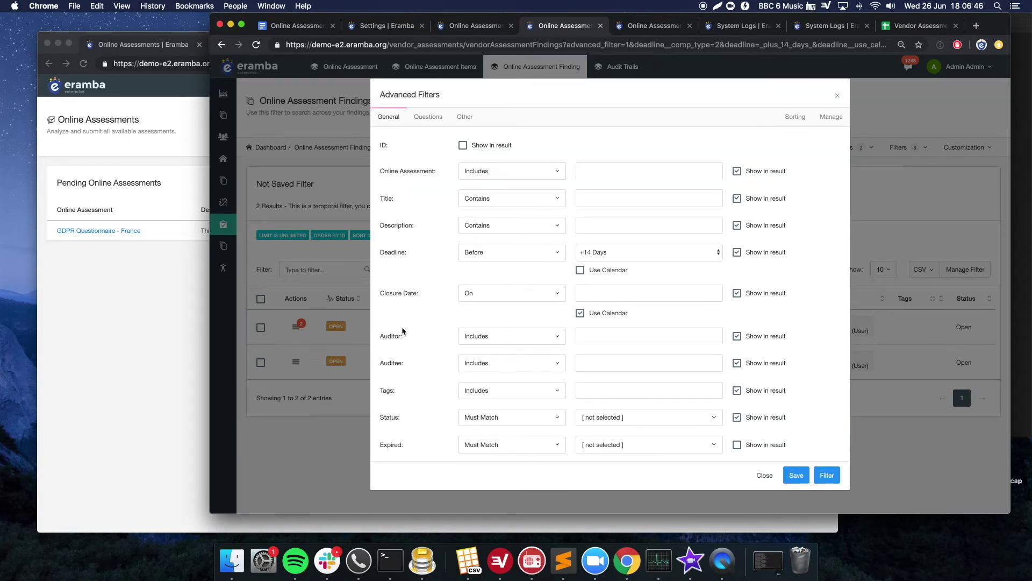
- Set Status to Open and save the filter as 'Findign expiring in 14 days'
left_click(617, 418)
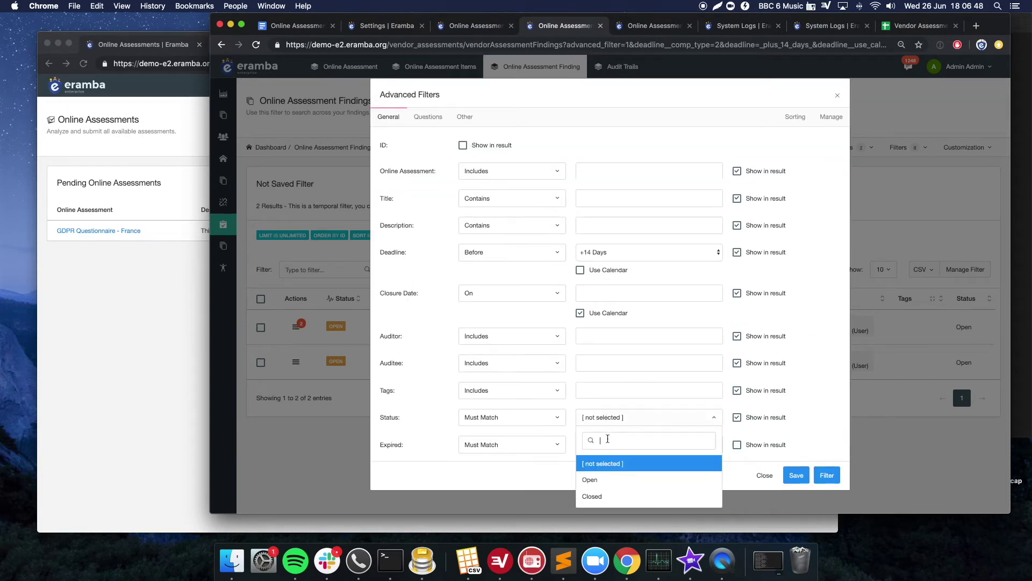
left_click(605, 484)
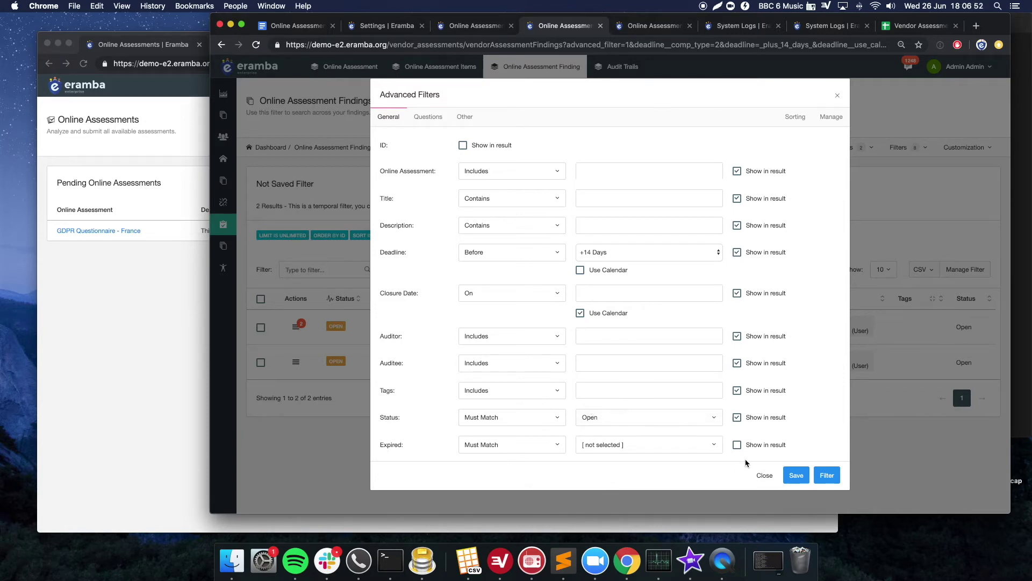
left_click(831, 116)
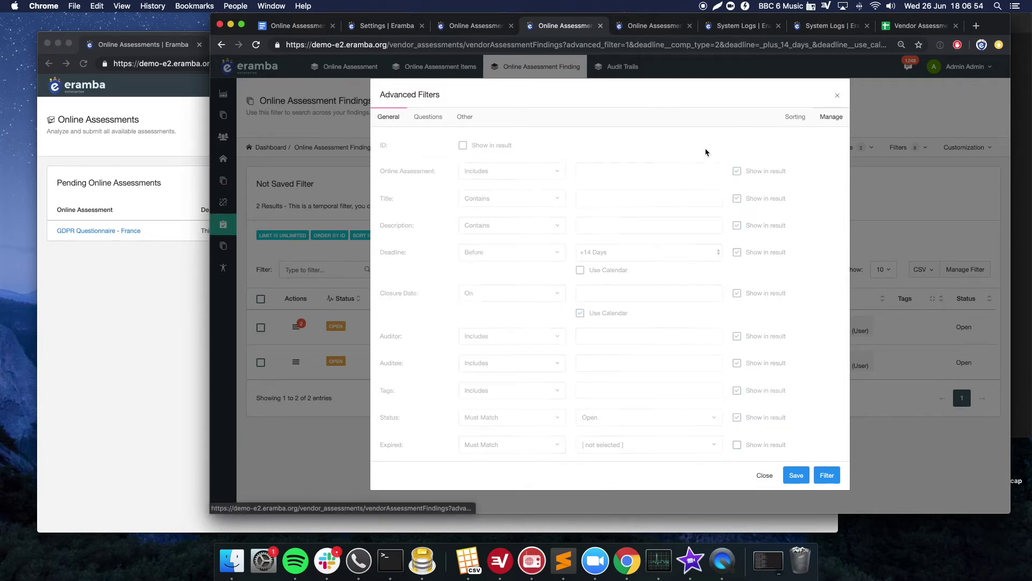
left_click(496, 156)
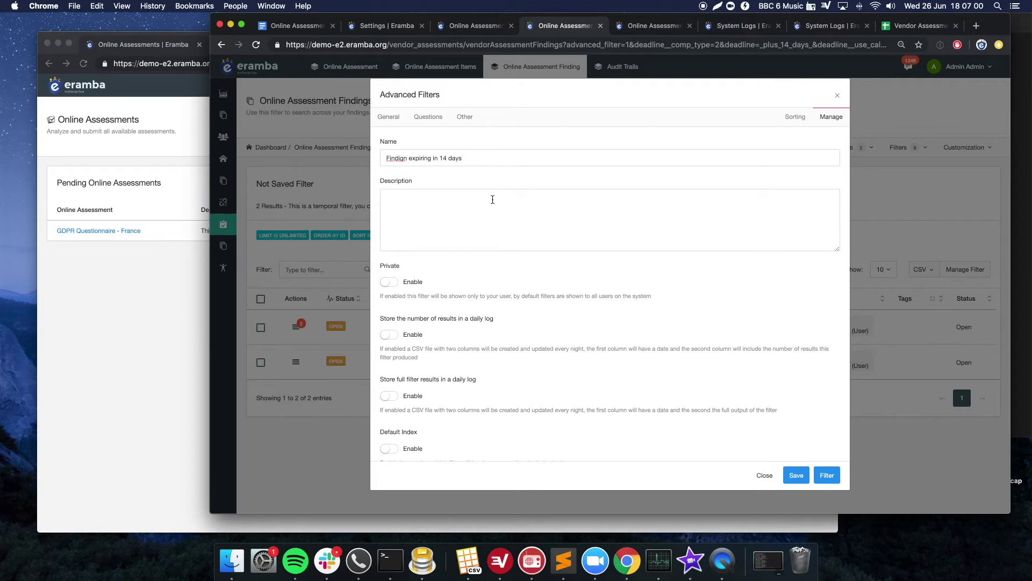
scroll(442, 283, "down", 1)
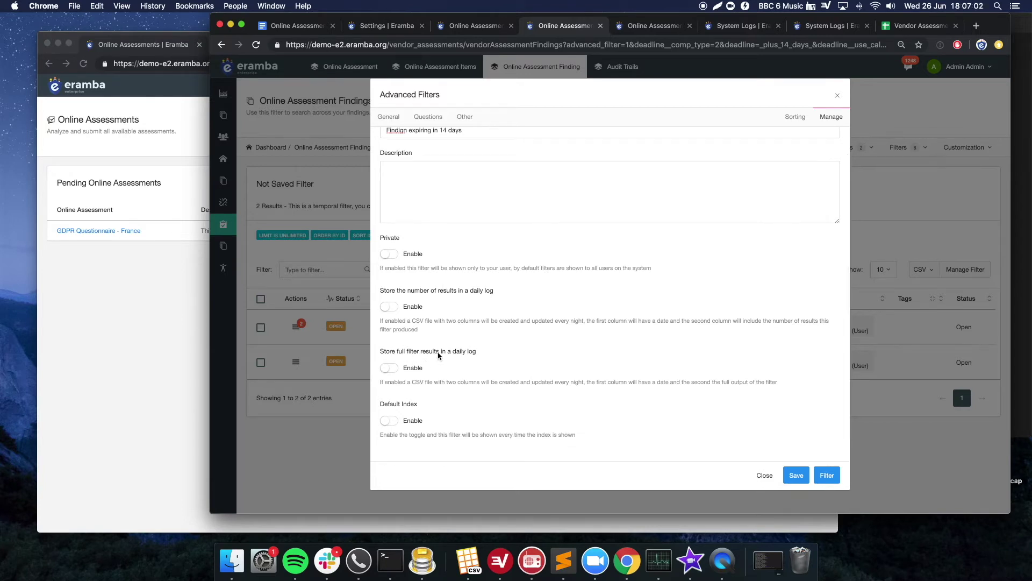
left_click(794, 476)
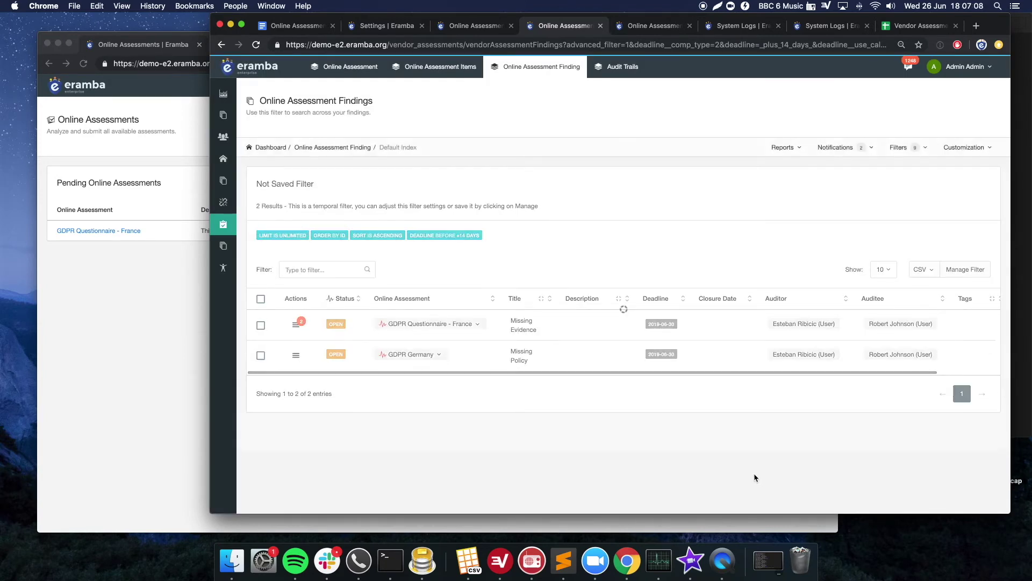
- Start a new findings notification and set its type to Advanced Filter instead of Report
left_click(863, 153)
mouse_move(832, 193)
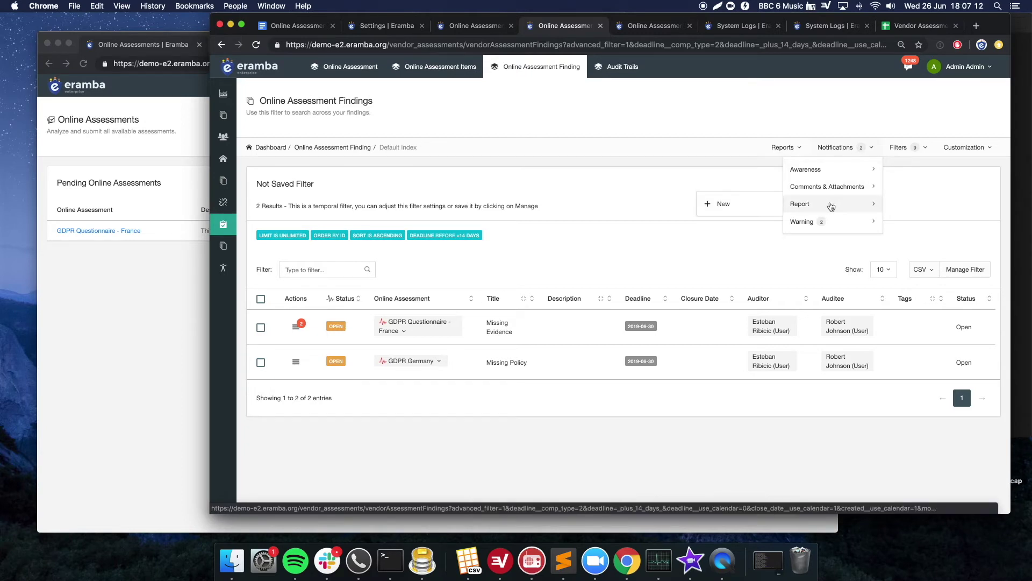
left_click(763, 208)
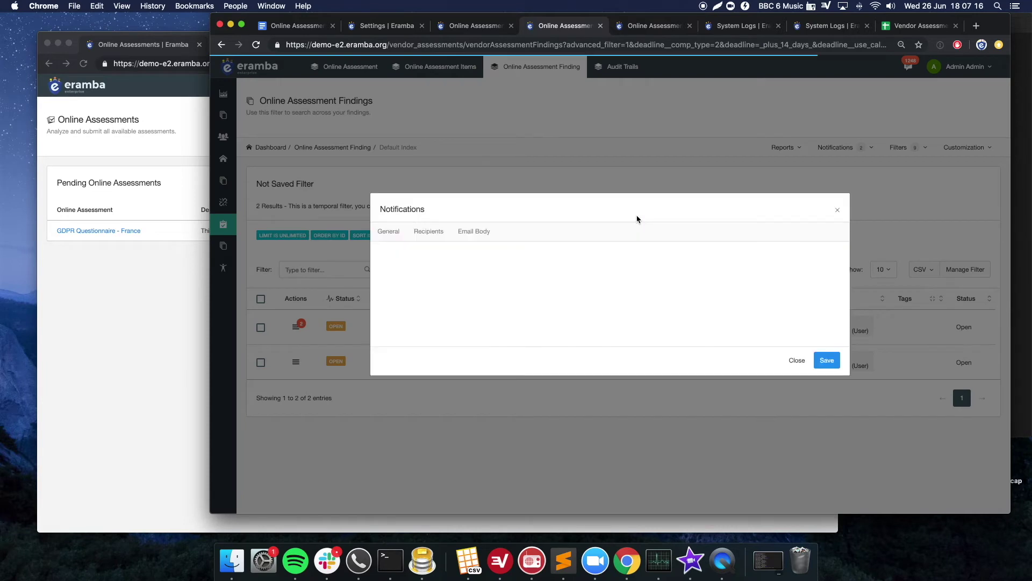
left_click(420, 157)
left_click(420, 193)
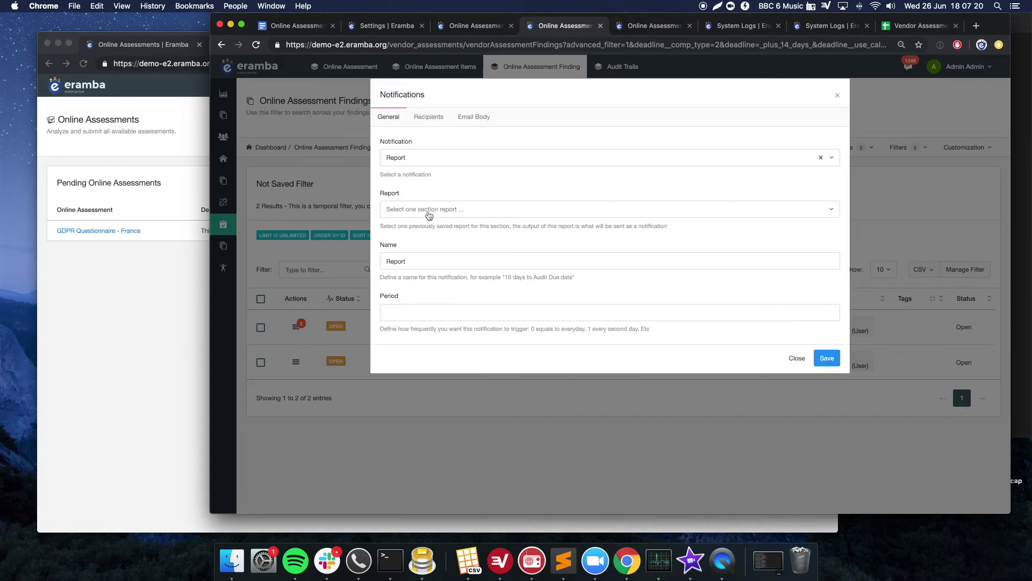
left_click(426, 211)
double_click(421, 258)
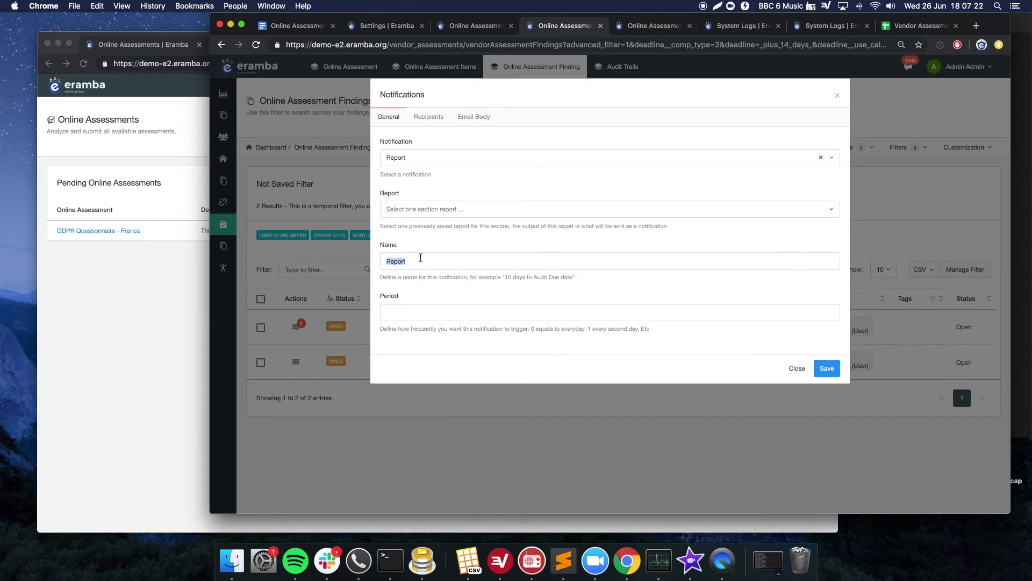
left_click(421, 234)
left_click(398, 158)
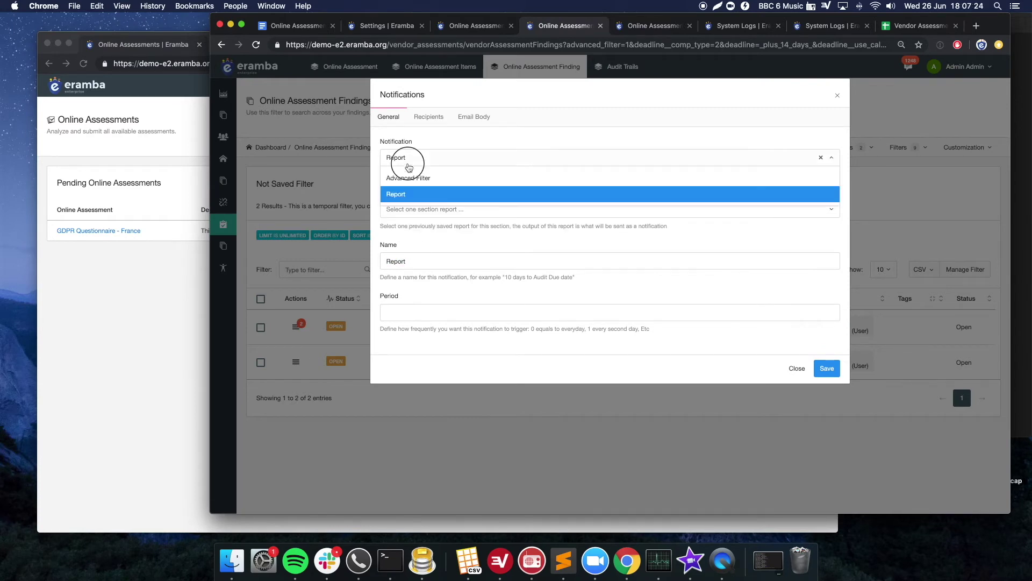
left_click(410, 183)
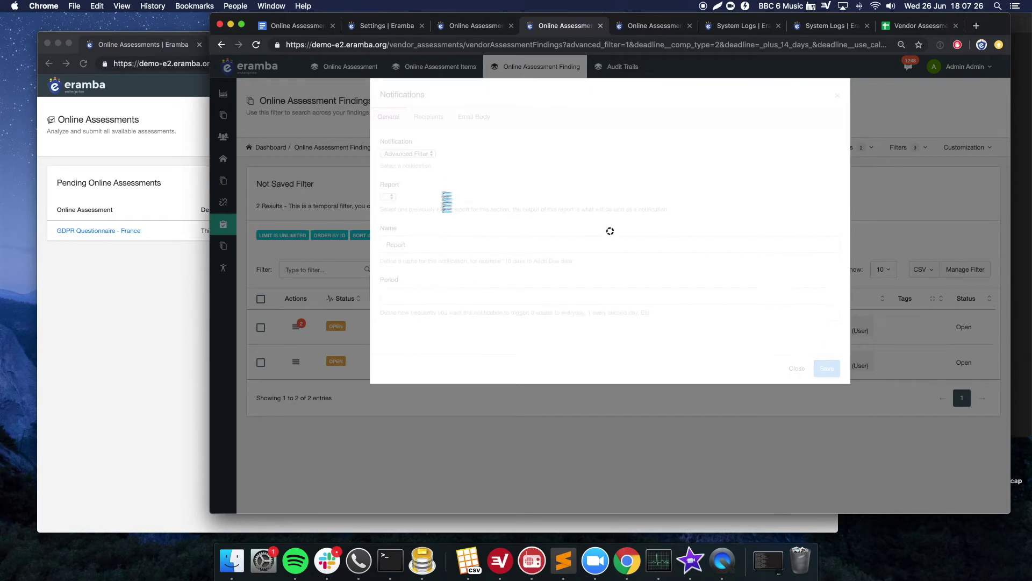
- Choose the 'Findign expiring in 14 days' filter, enable Skip Empty Results, and attach results as CSV
left_click(425, 209)
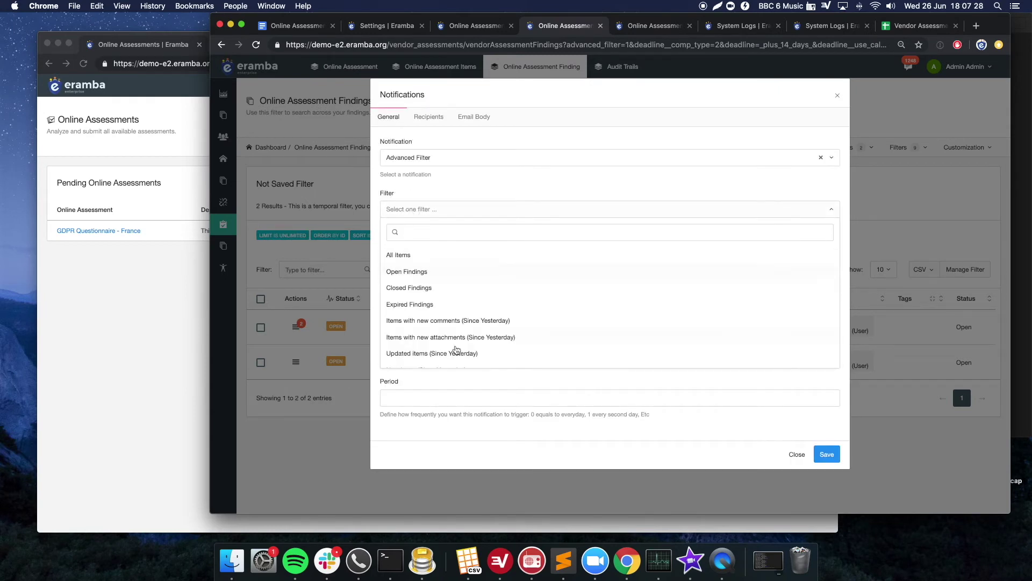
scroll(449, 355, "down", 2)
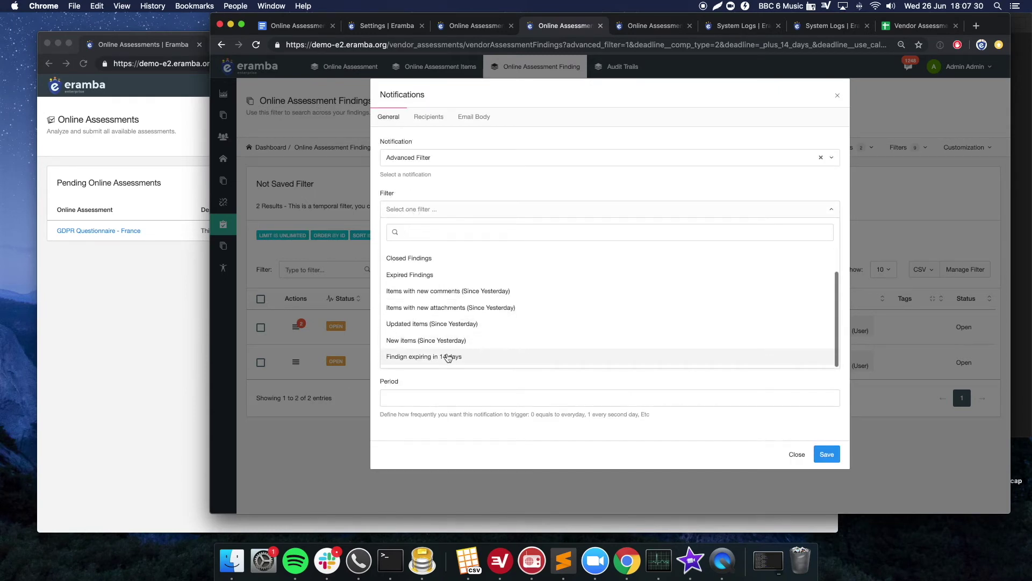
left_click(447, 359)
left_click(391, 297)
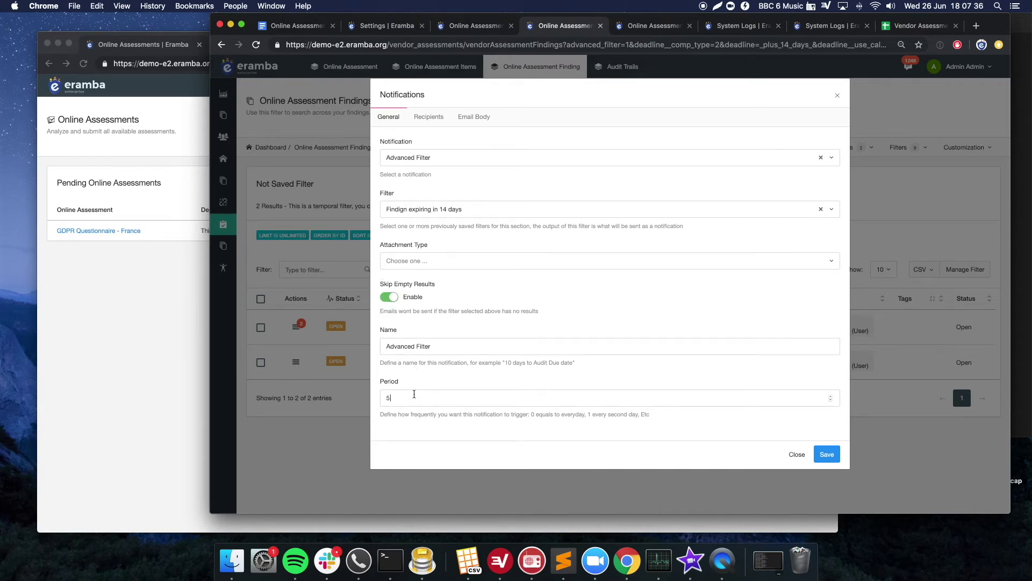
left_click(404, 263)
left_click(402, 314)
- Add one user as the recipient and save the notification
left_click(429, 117)
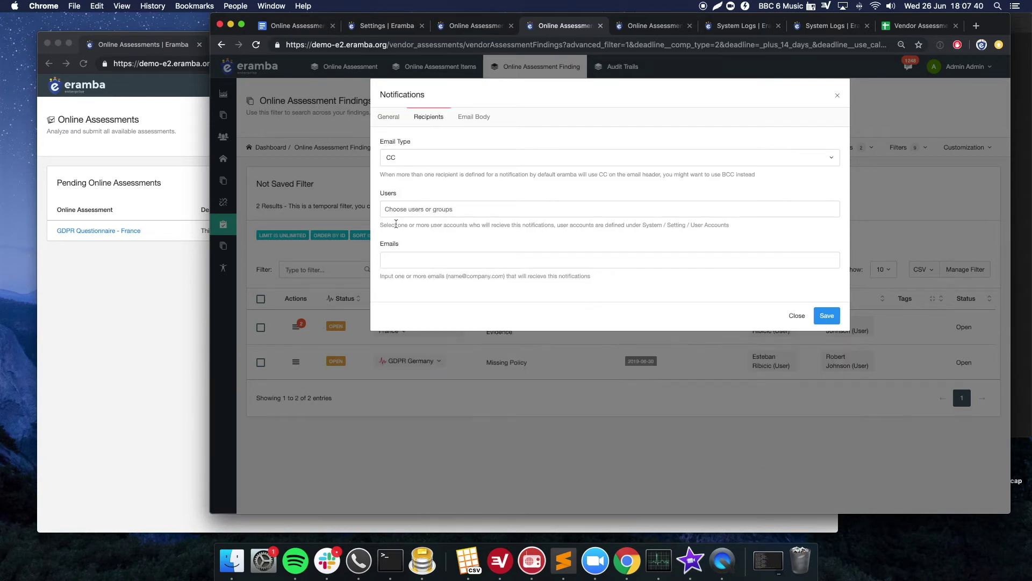
type("e")
key("BackSpace")
left_click(412, 208)
type("est")
key("Return")
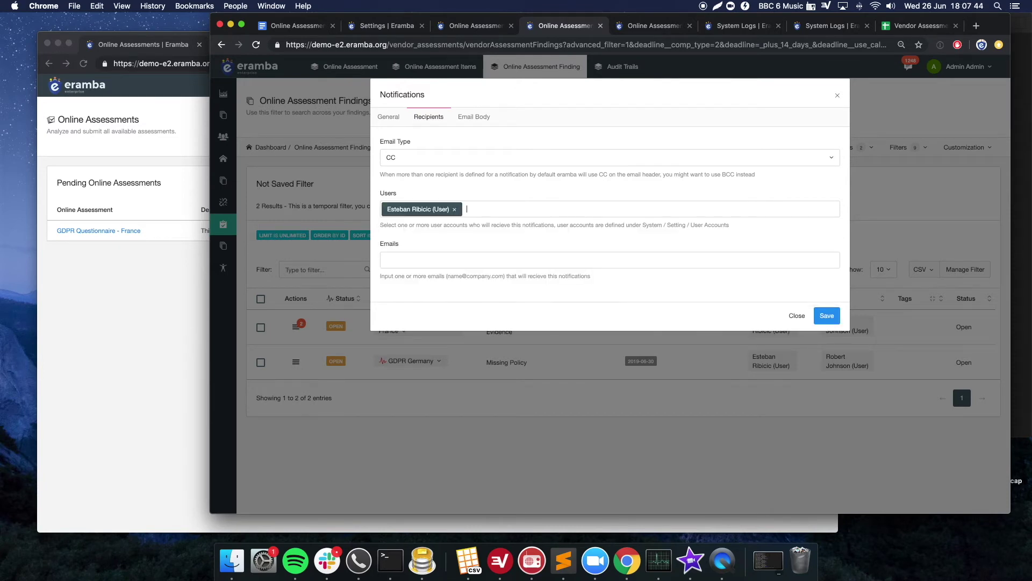
left_click(819, 316)
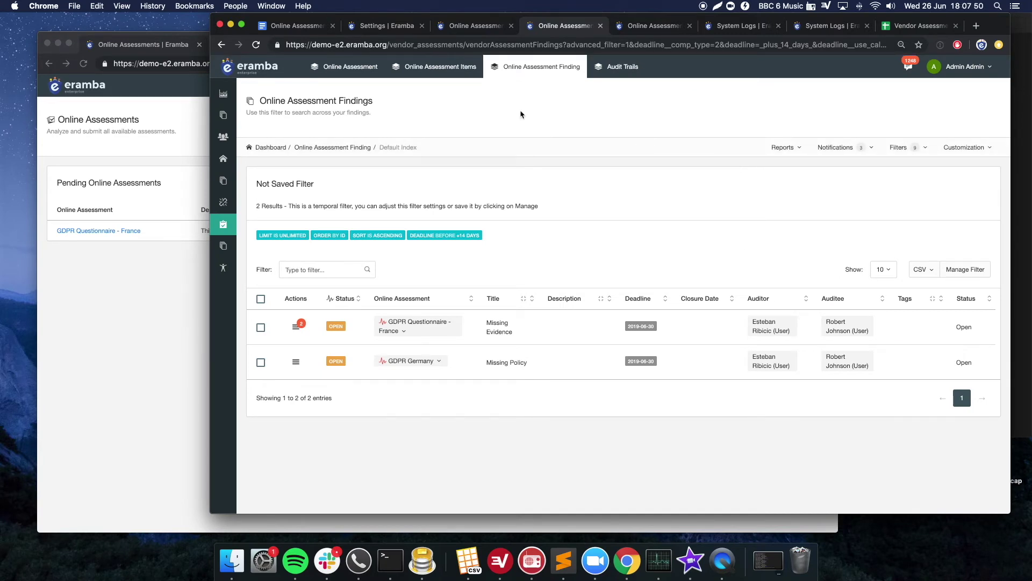
- Switch to the Online Assessment Items tab to see the questions list
left_click(448, 75)
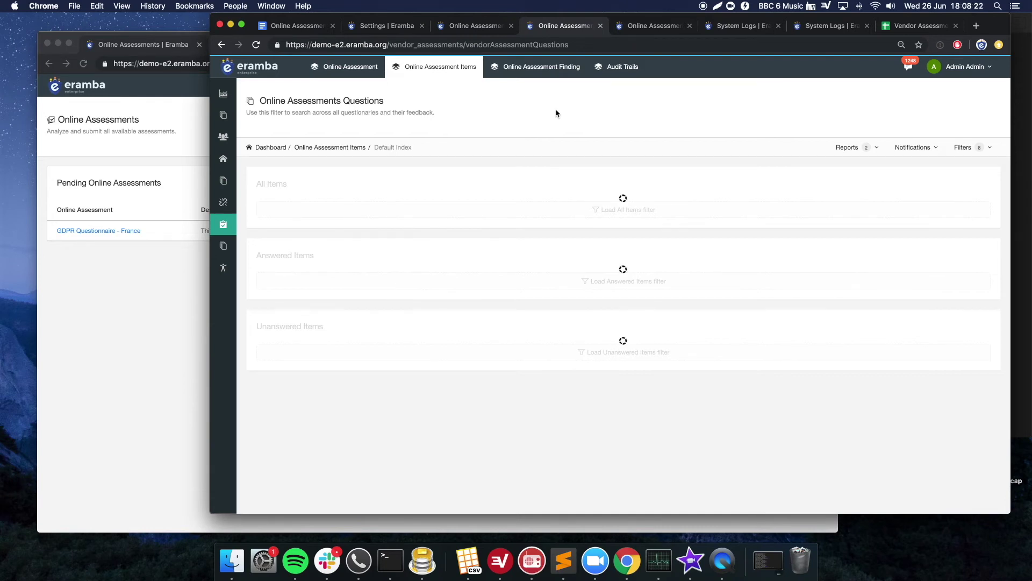
- Start a new Comments & Attachments notification using the Digest of Comments & Attachments template
left_click(916, 152)
mouse_move(898, 172)
left_click(788, 169)
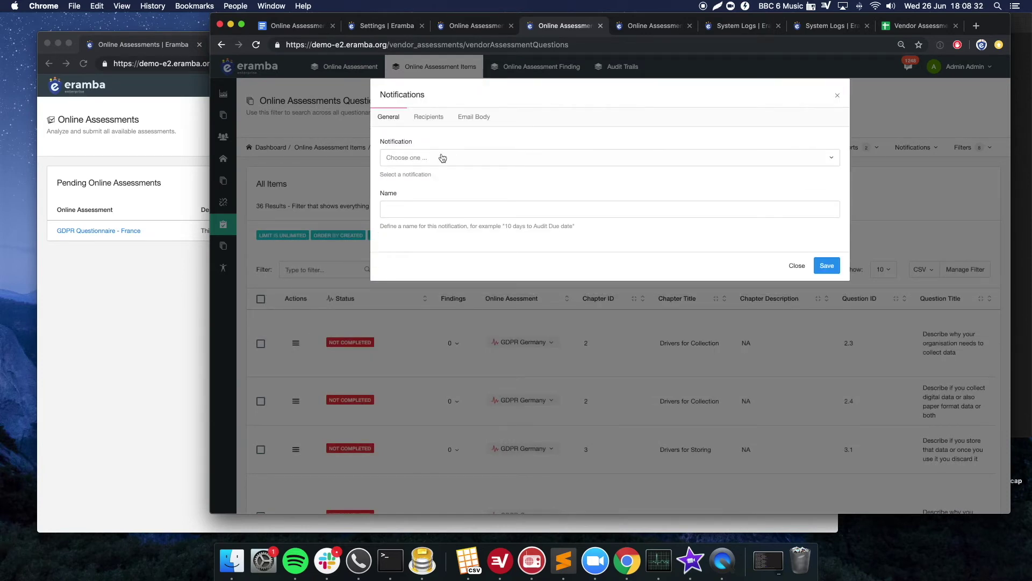
left_click(467, 160)
left_click(466, 160)
left_click(435, 161)
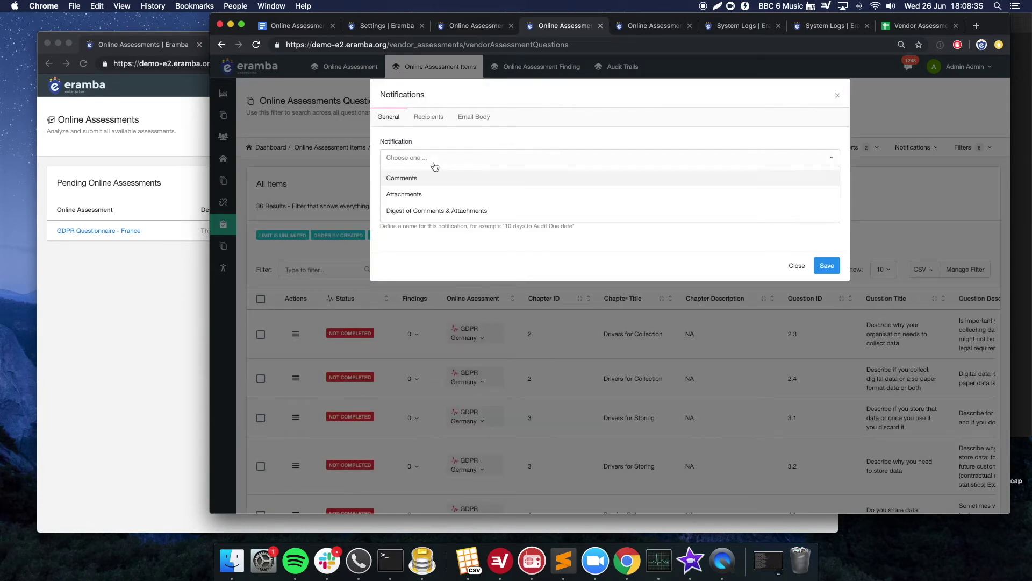
left_click(411, 212)
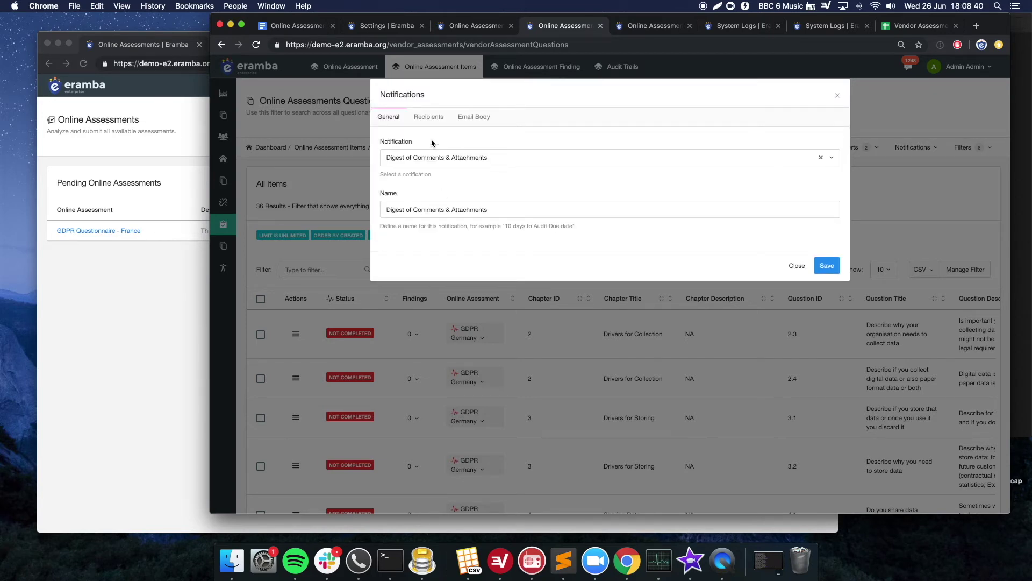
- Send it to the Auditor (Online Assessment) role and save
left_click(431, 121)
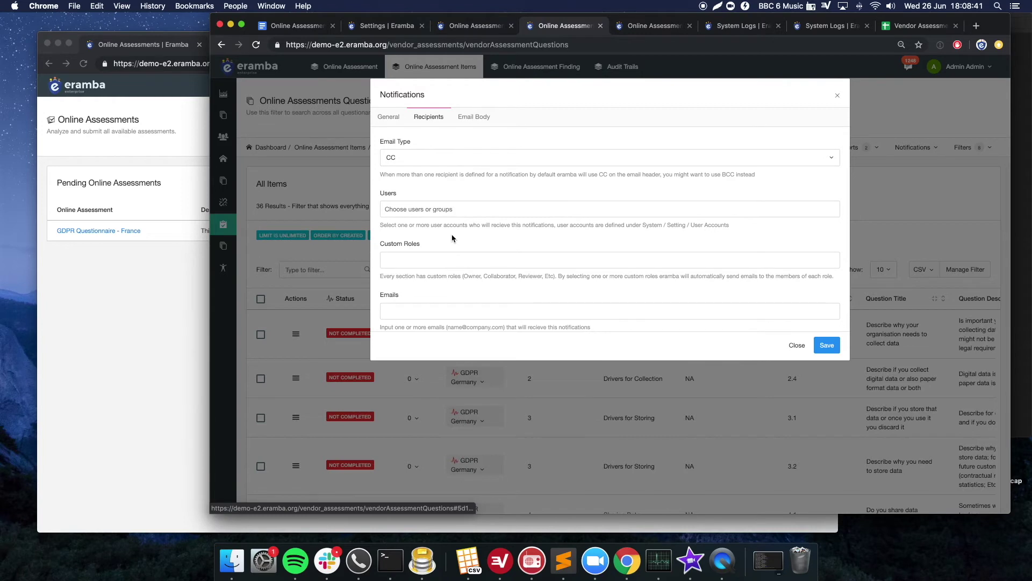
left_click(430, 258)
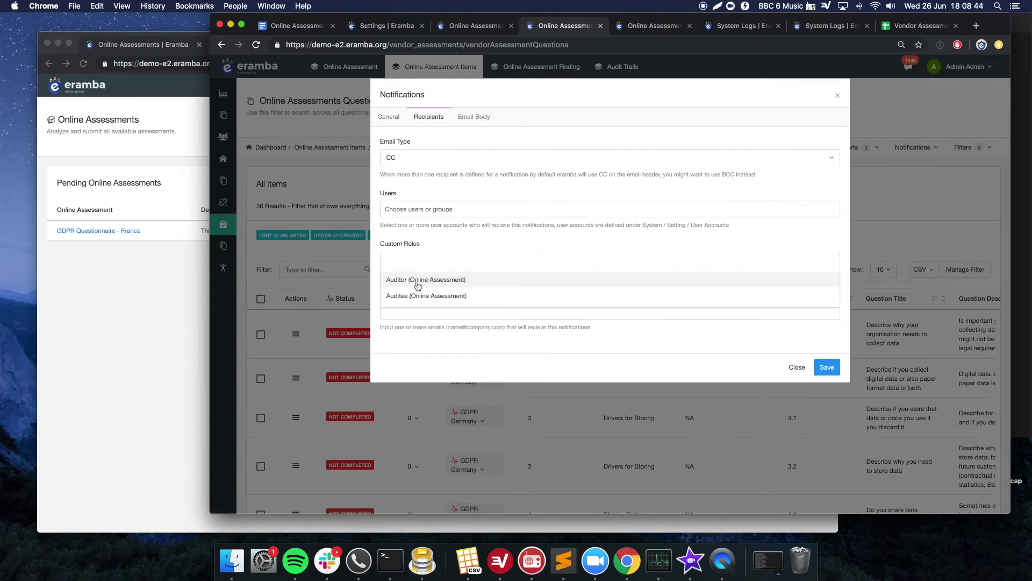
left_click(418, 282)
left_click(823, 366)
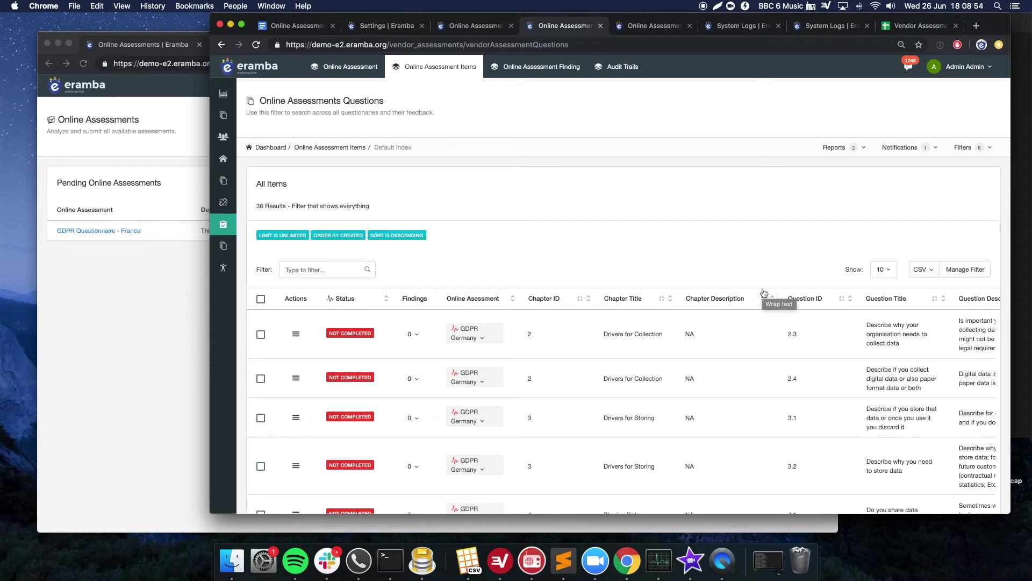
- Switch to the Online Assessment tab listing the 'test' and 'GDPR Questionnaire - France' assessments
left_click(366, 68)
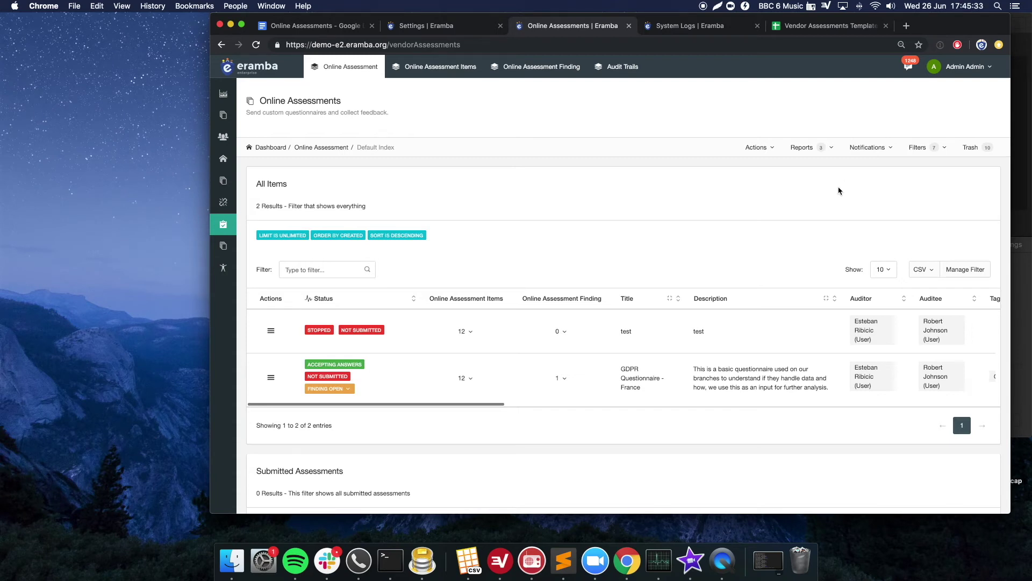
- Start a new online assessment titled 'GDPR Germany'
left_click(757, 148)
left_click(756, 148)
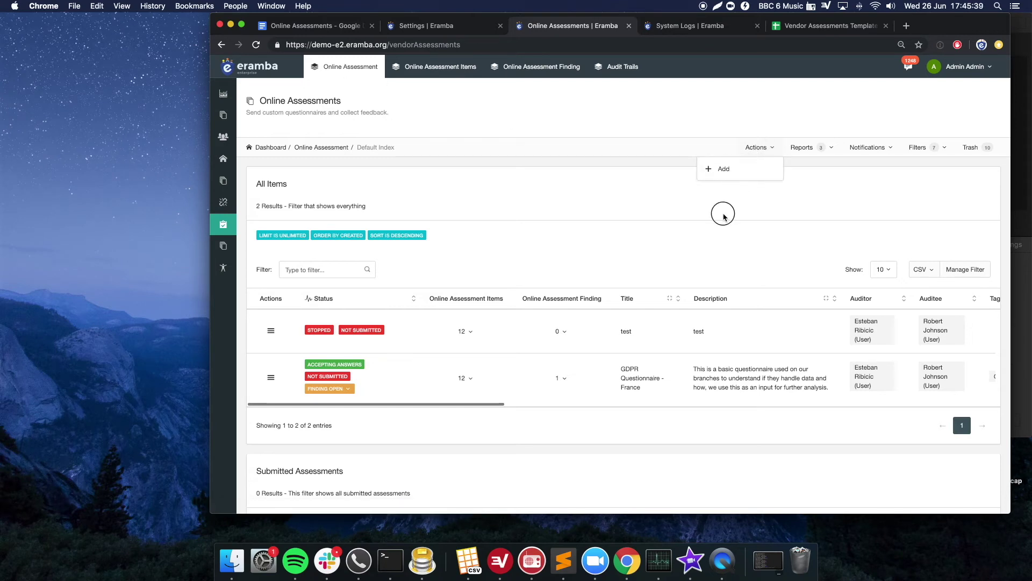
left_click(769, 151)
left_click(735, 179)
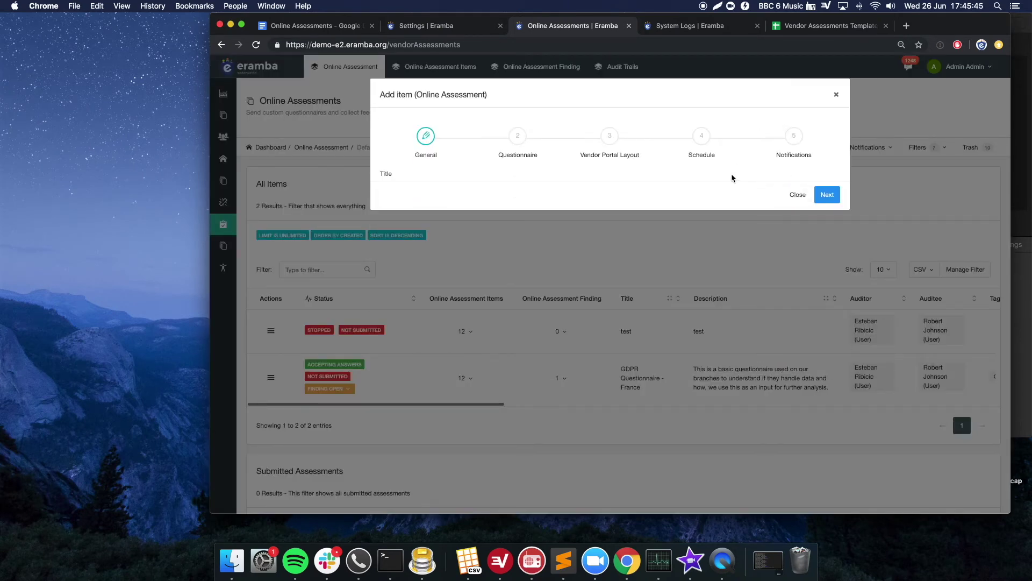
left_click(511, 189)
type("GDPR Germany")
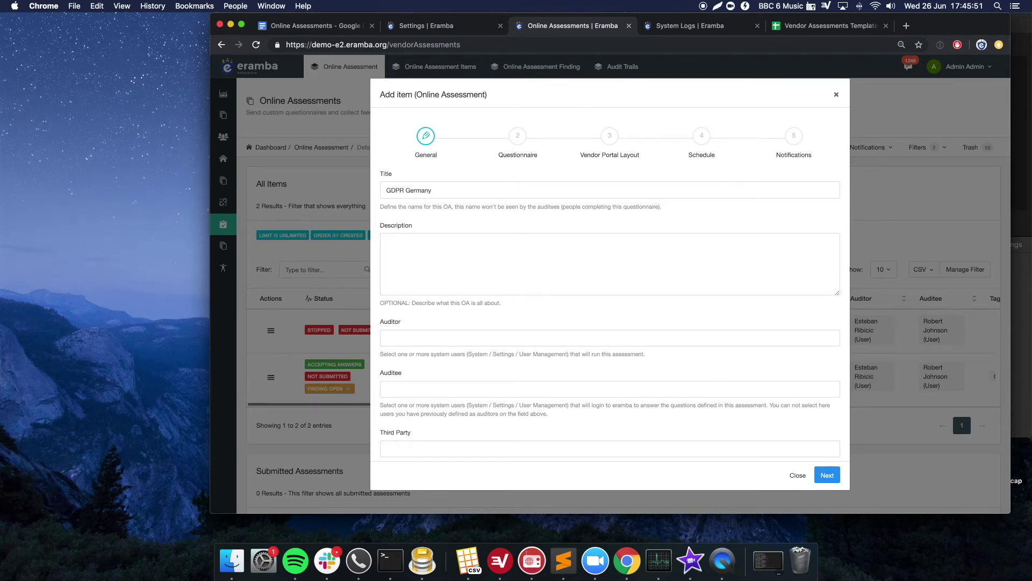
- Choose the assessment's auditor and set the matching user as auditee
left_click(525, 339)
scroll(484, 371, "down", 1)
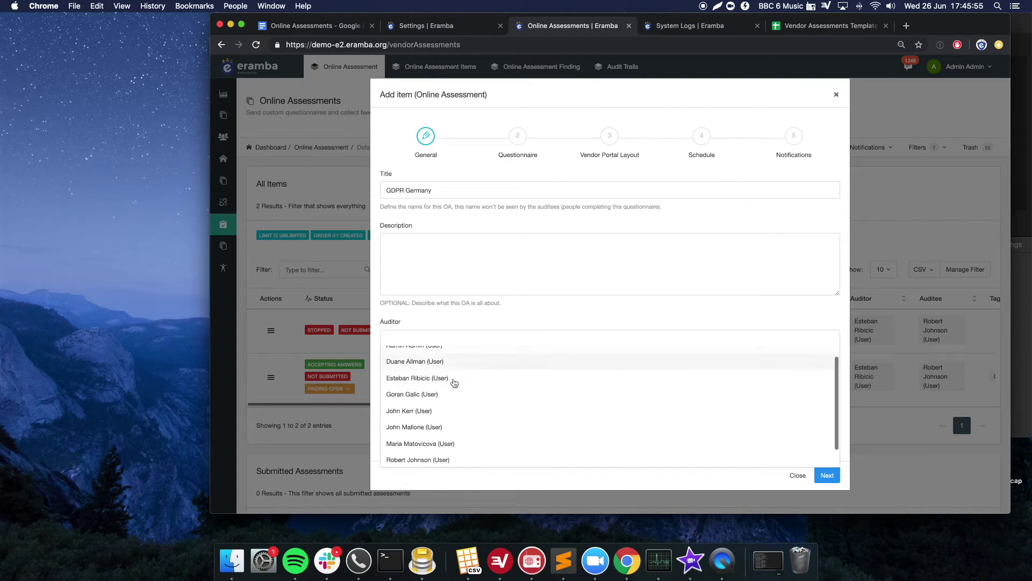
left_click(444, 375)
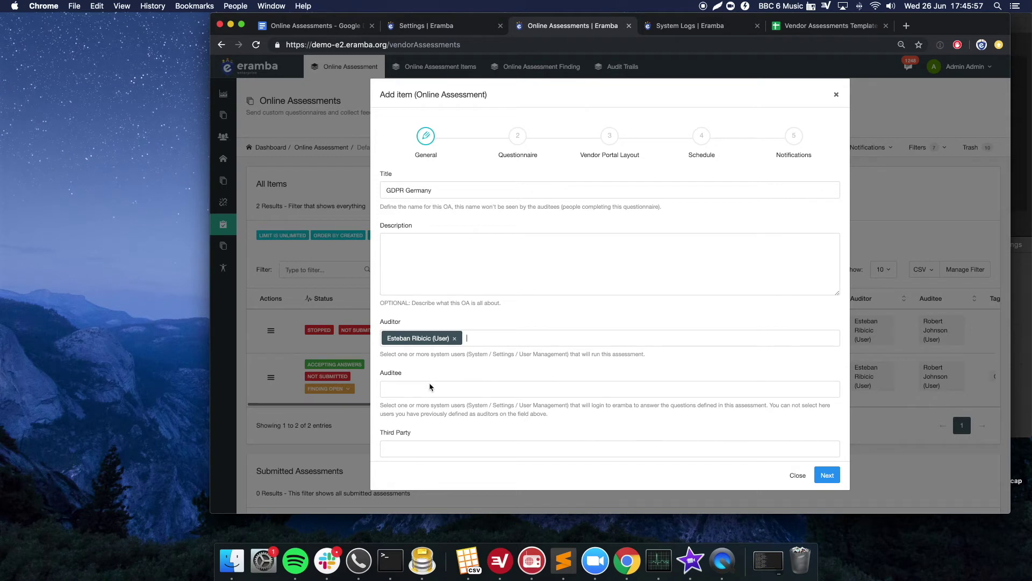
left_click(429, 388)
type("robert")
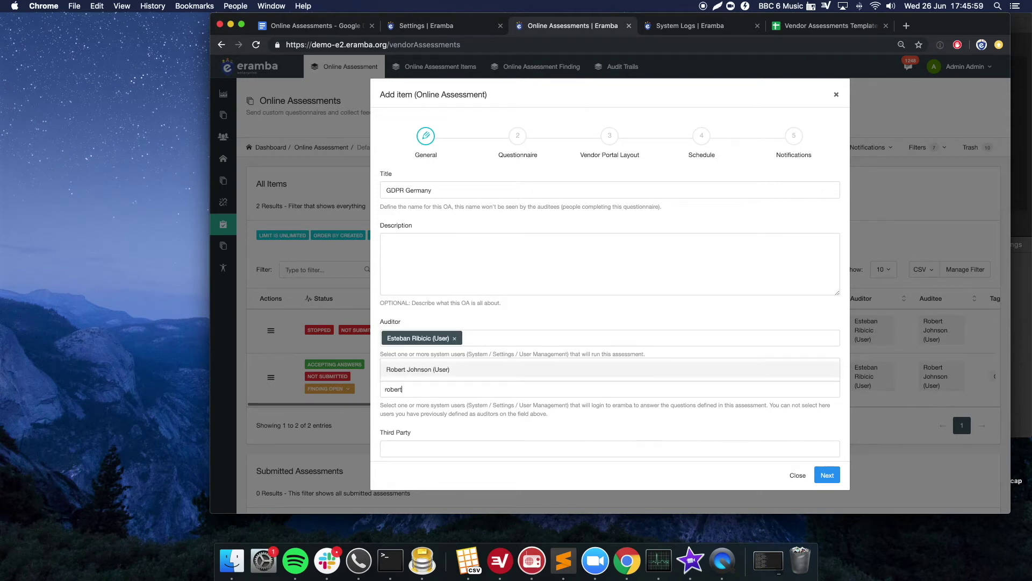
key("Return")
scroll(491, 387, "down", 2)
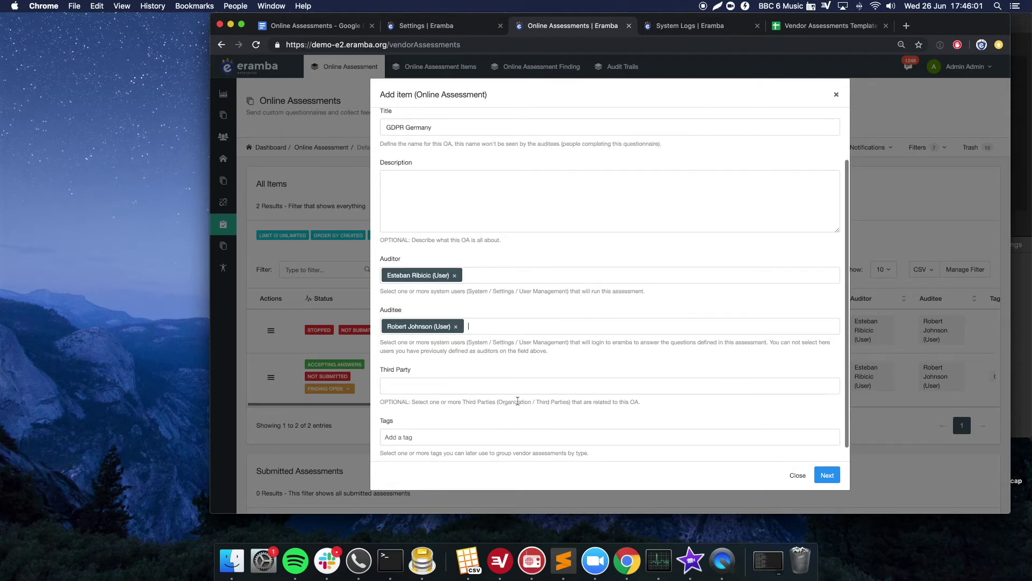
left_click(495, 334)
left_click(499, 361)
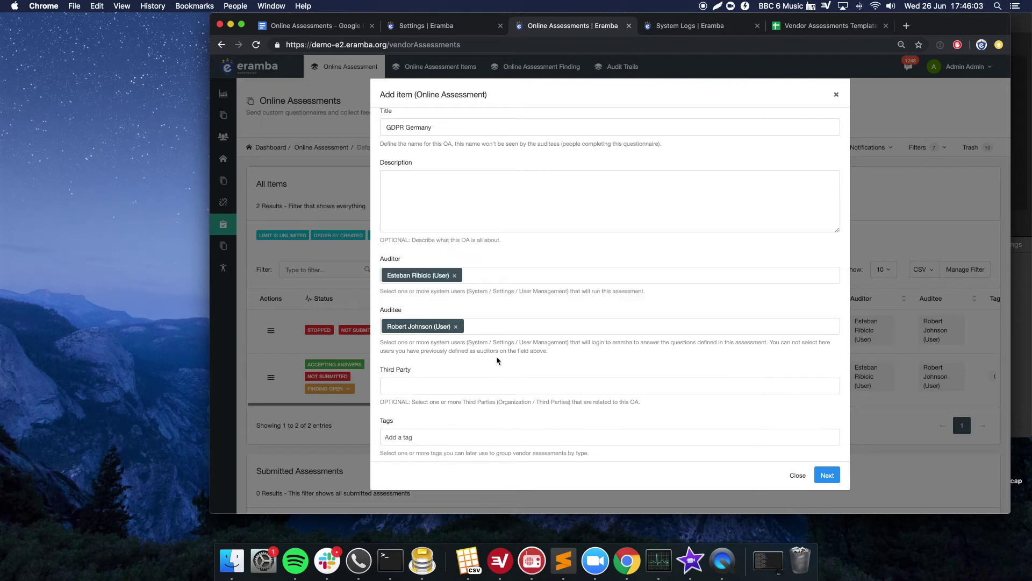
scroll(496, 363, "down", 1)
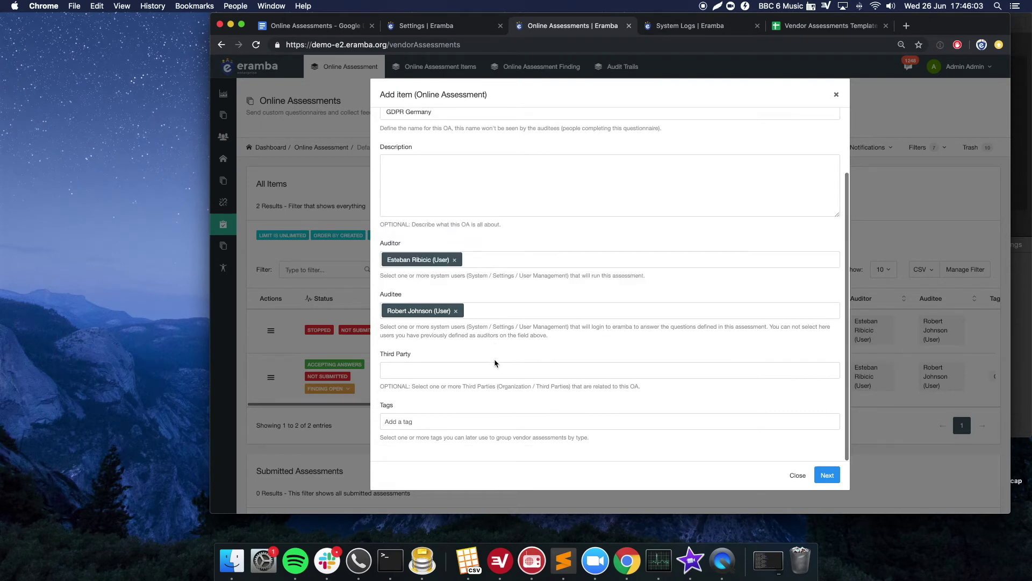
- Leave Third Parties empty after trying airtel, and proceed to the Questionnaire step
left_click(407, 372)
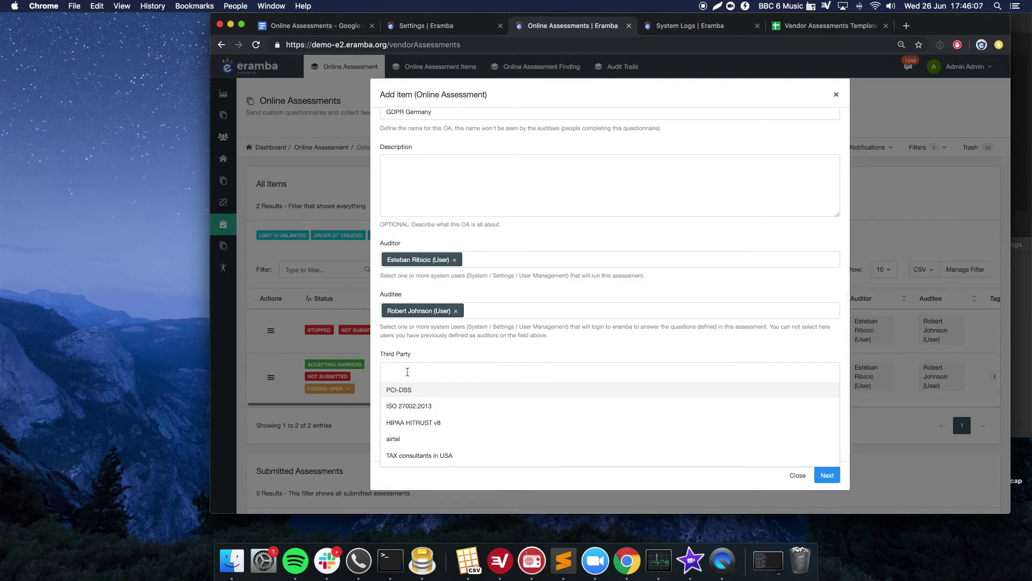
left_click(414, 371)
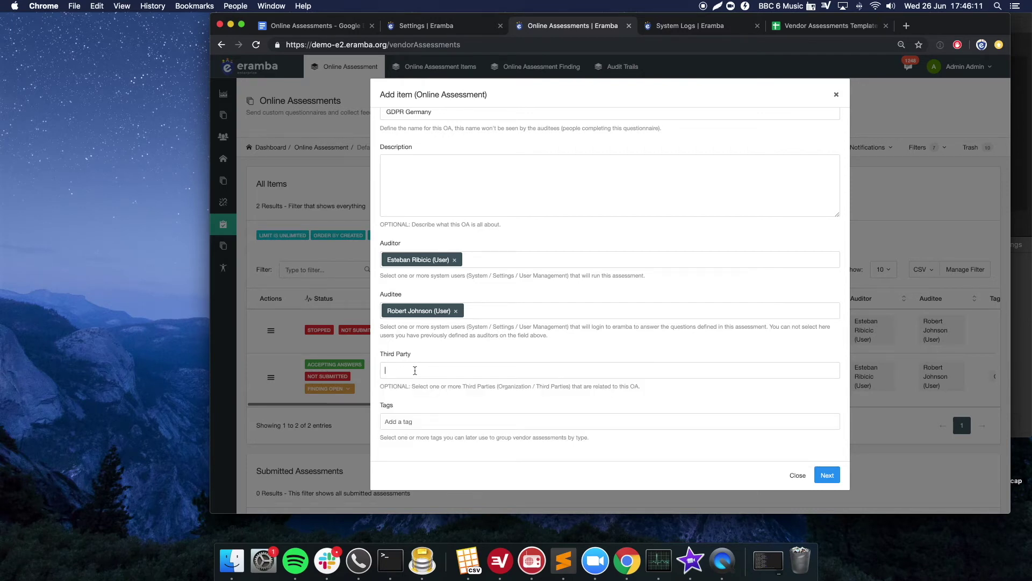
left_click_drag(498, 386, 555, 387)
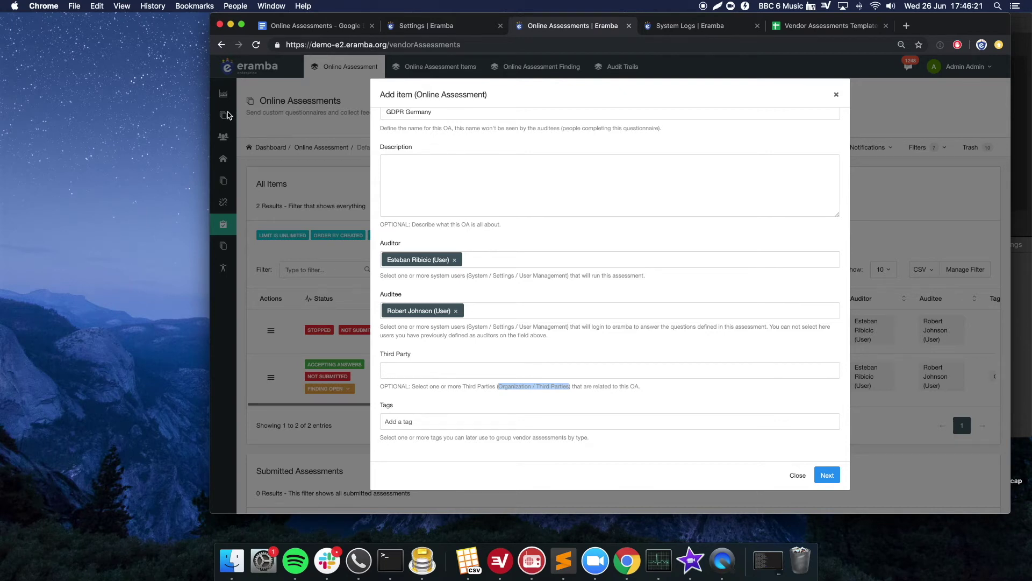
left_click(444, 367)
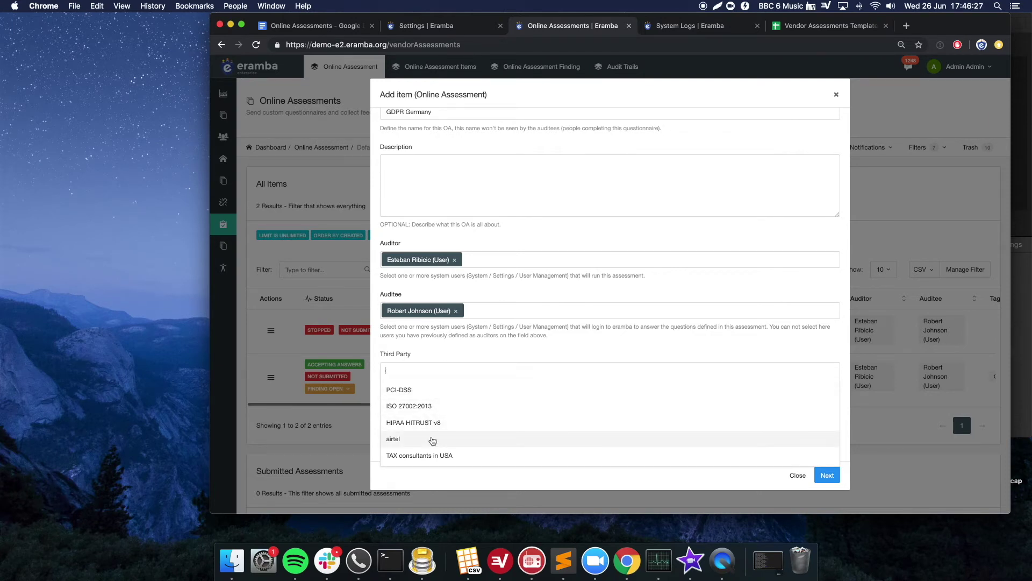
left_click(432, 440)
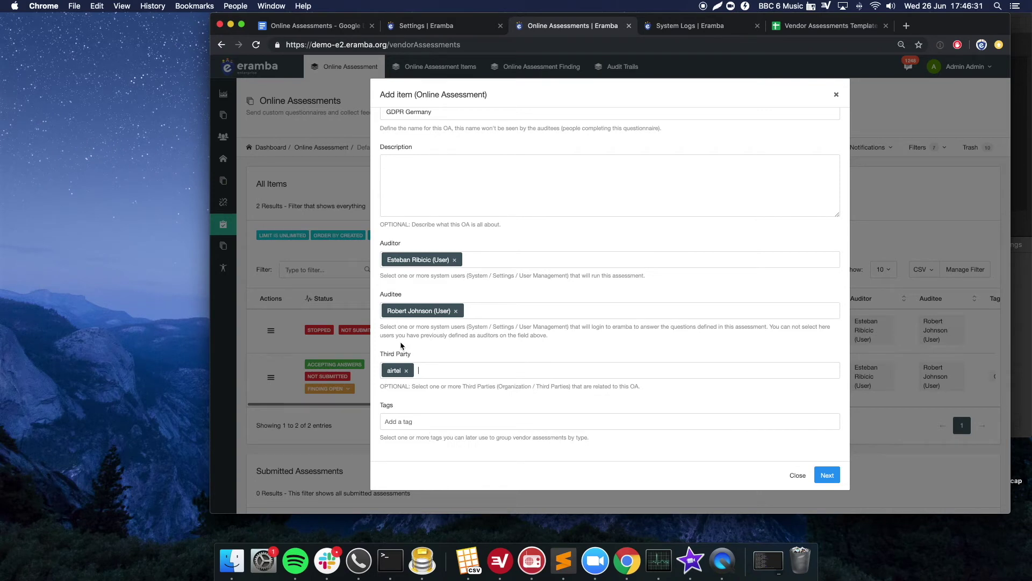
left_click(407, 370)
left_click(414, 339)
scroll(564, 421, "up", 3)
left_click(822, 476)
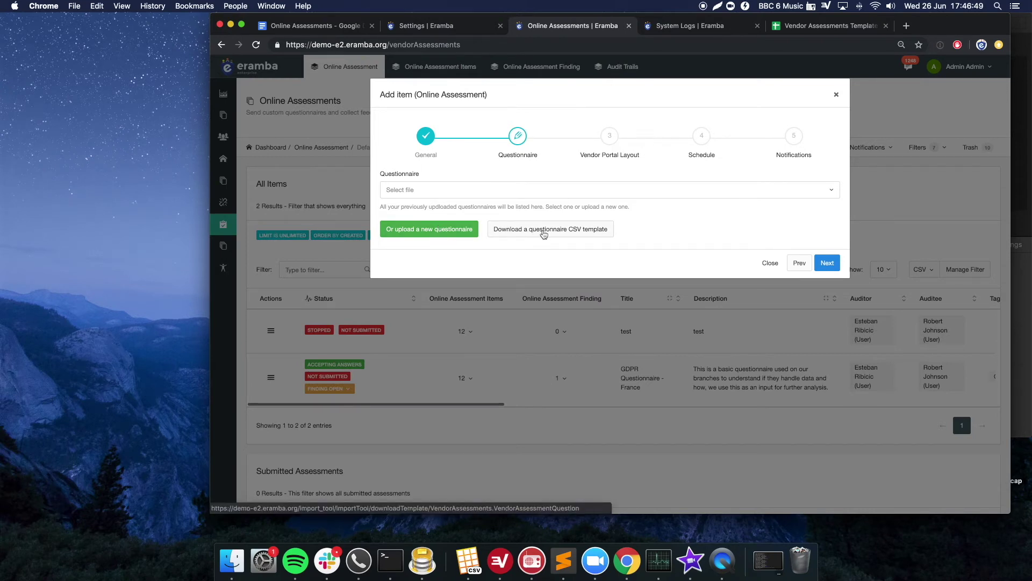
- Select GDPR Basic Questionnaire v1.0 as the assessment's questionnaire
left_click(521, 192)
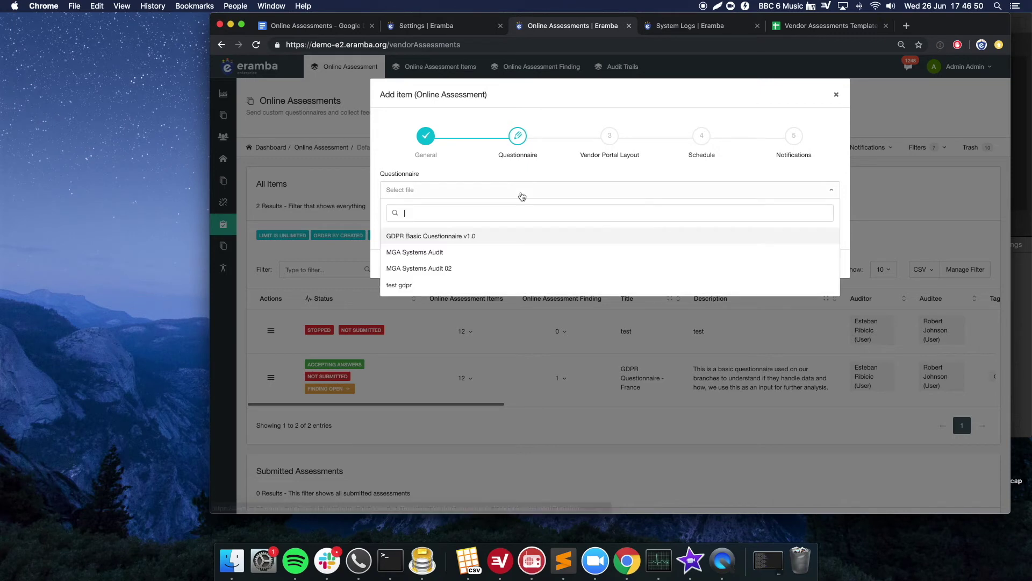
left_click(456, 238)
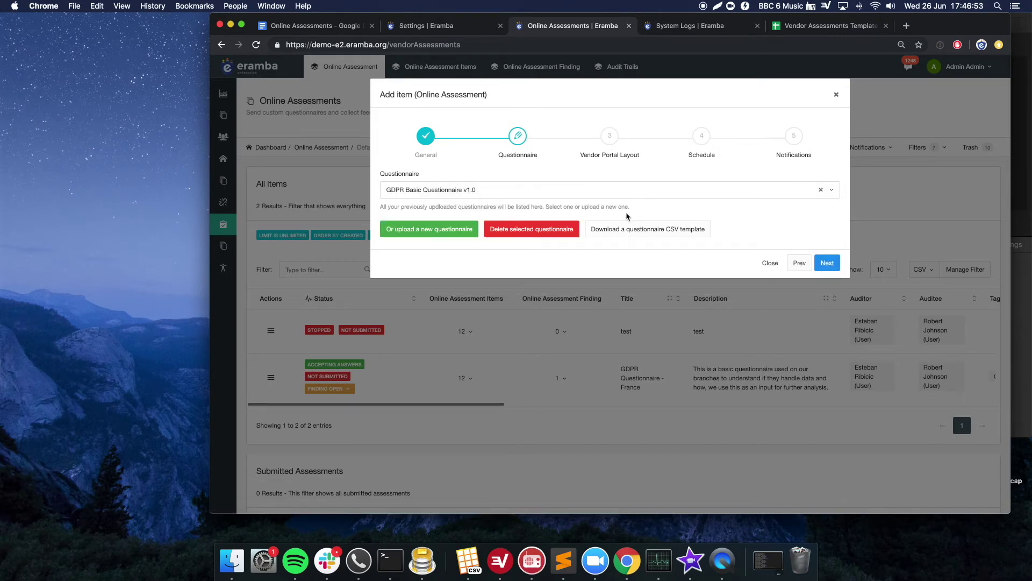
left_click(827, 263)
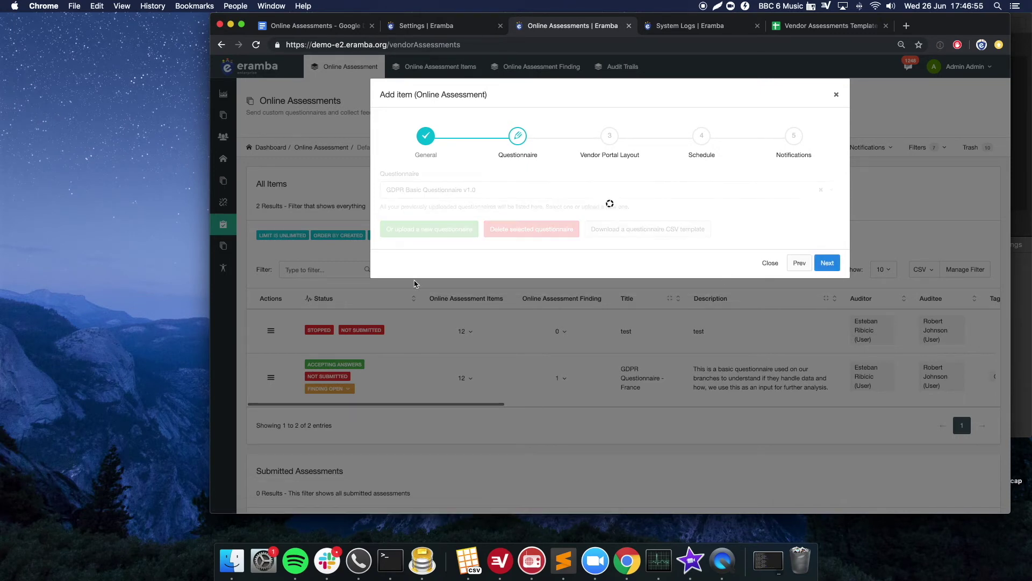
- Enter portal title 'Welcome to our GDPR Assessment' and a description with 'description' bold and underlined
left_click(468, 193)
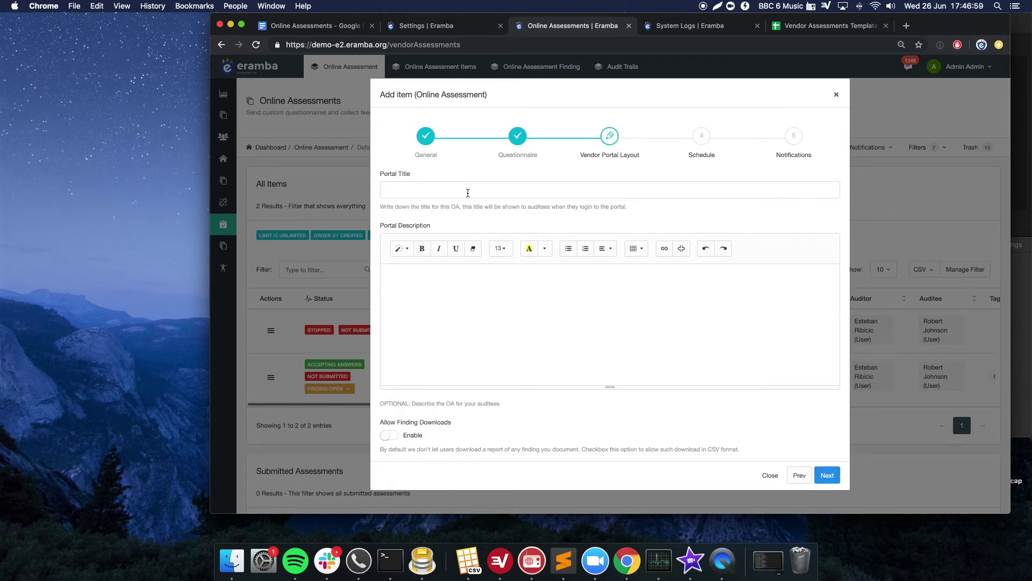
type("Welcome ")
type("to our GDPR ")
type("Ass")
type("essmen")
type("ind of description")
double_click(448, 278)
left_click(462, 252)
left_click(422, 253)
left_click(484, 292)
- Allow auditees to download findings and questions and submit incomplete questionnaires
scroll(489, 322, "down", 5)
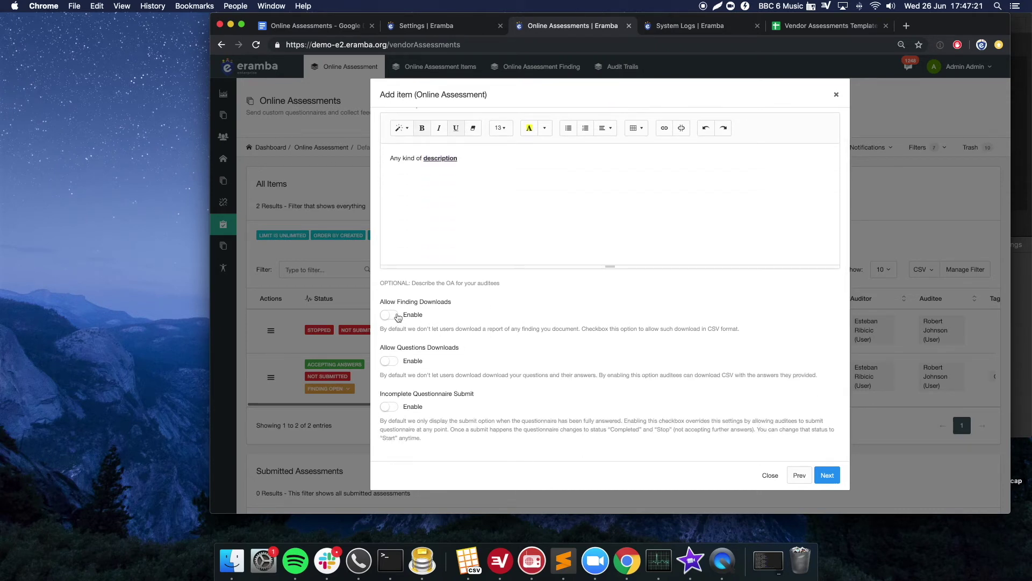
left_click(398, 316)
left_click(387, 364)
left_click(390, 408)
scroll(513, 392, "up", 3)
left_click(830, 478)
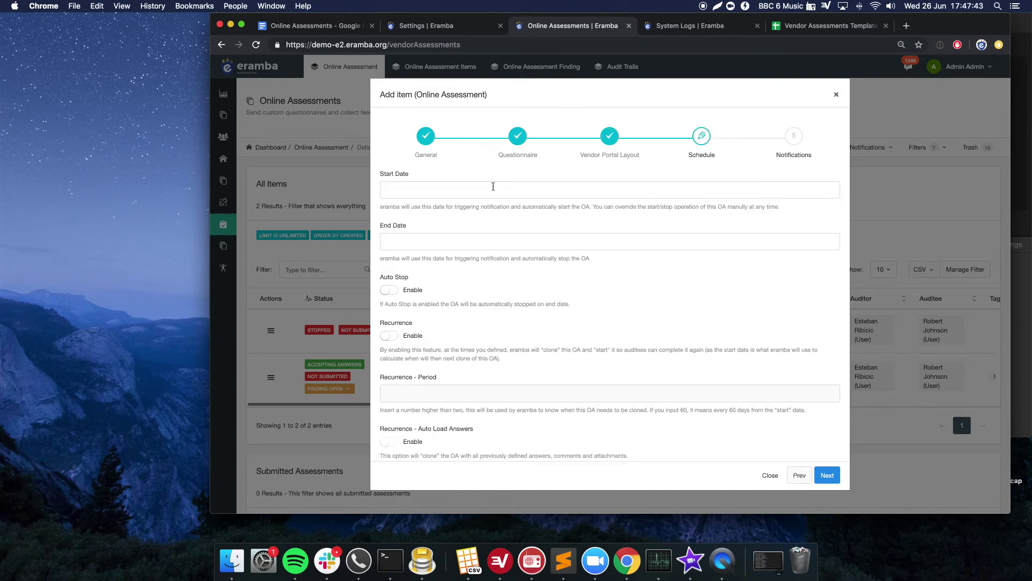
- Set start date 2019-06-27, end date 2019-06-30, and enable Auto Stop
left_click(458, 188)
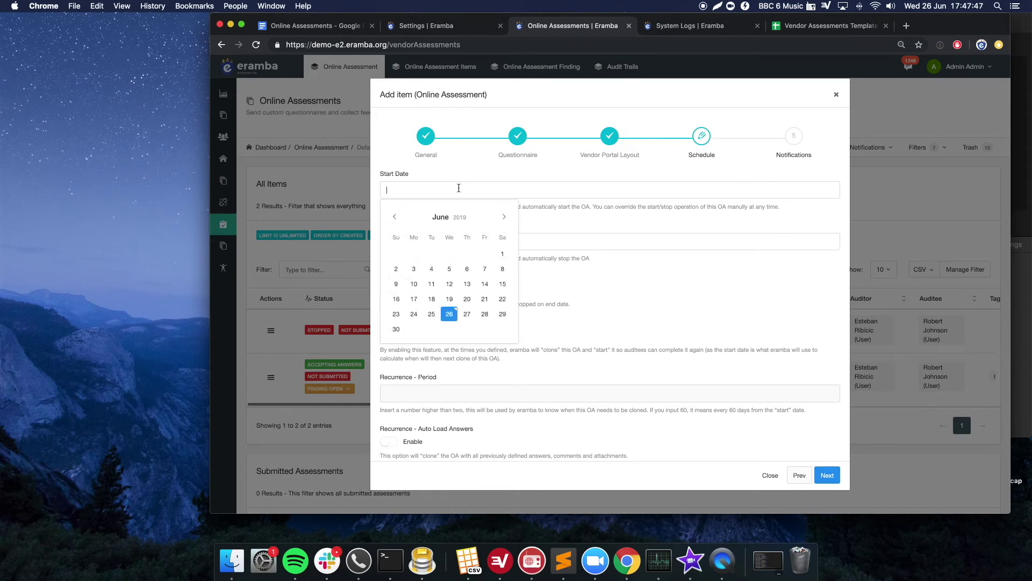
left_click(467, 314)
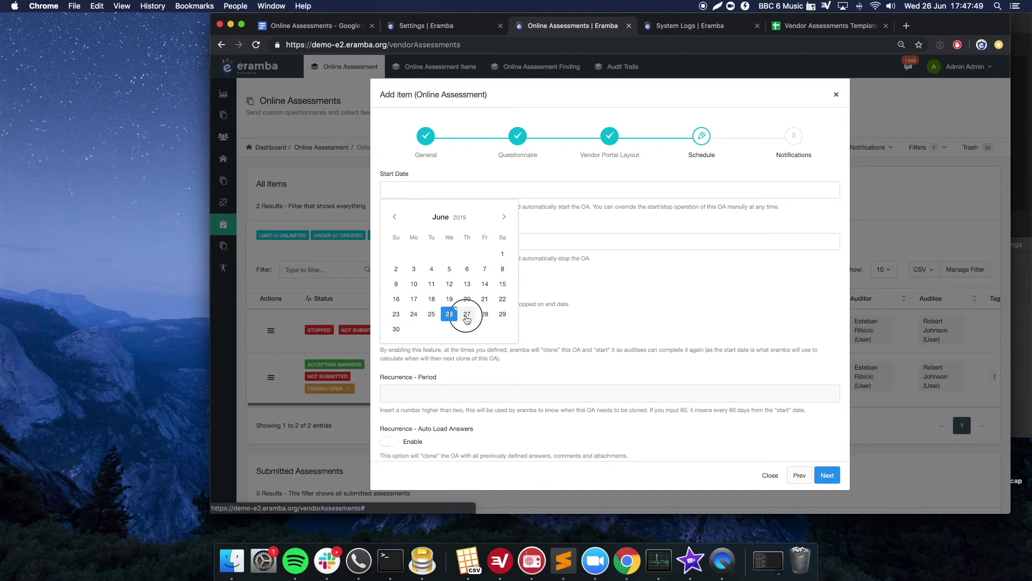
left_click(421, 241)
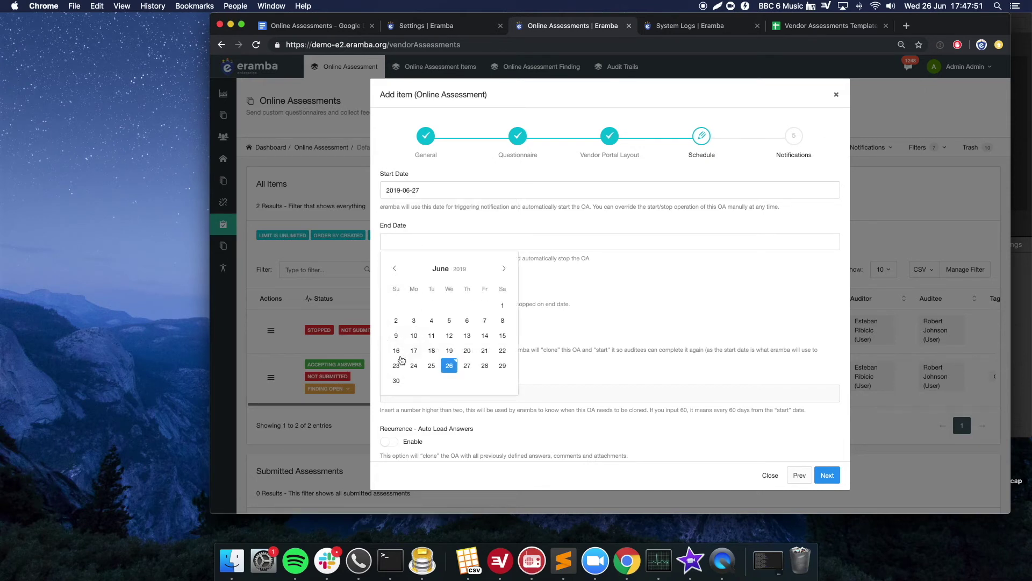
left_click(396, 381)
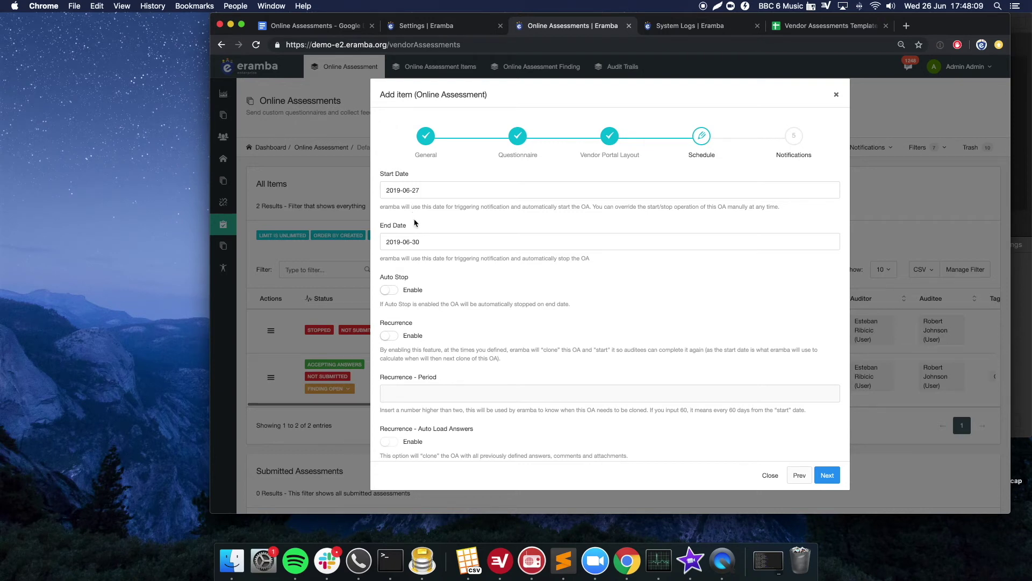
scroll(484, 294, "down", 1)
left_click(389, 272)
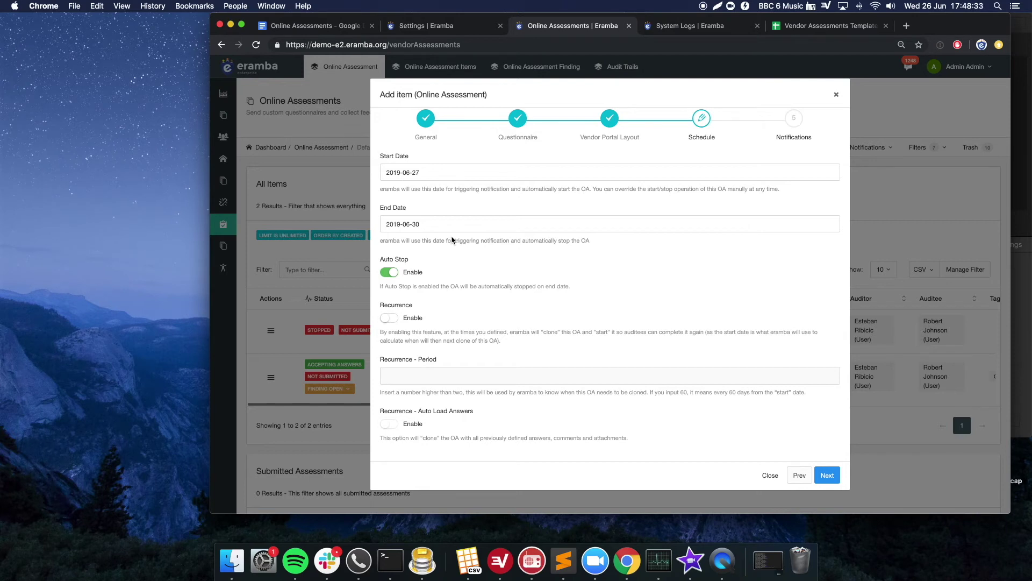
- Try recurrence with period 36 and auto-loaded answers, then switch both back off
left_click(392, 320)
left_click(420, 381)
type("360")
left_click(389, 424)
left_click(391, 425)
left_click(393, 321)
left_click(827, 475)
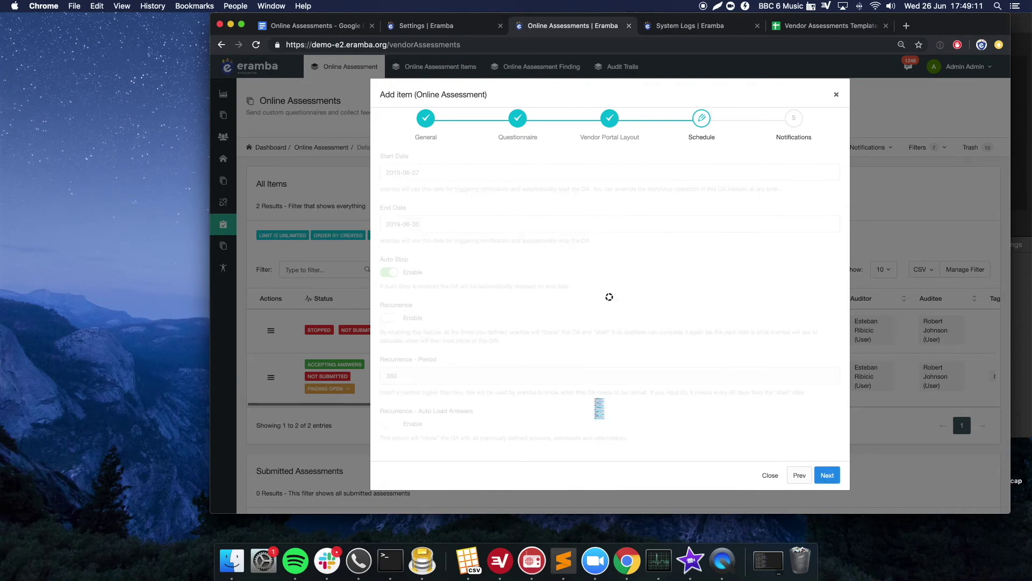
left_click_drag(473, 182, 513, 441)
- Clear the stray selection and save the GDPR Germany assessment
left_click(545, 413)
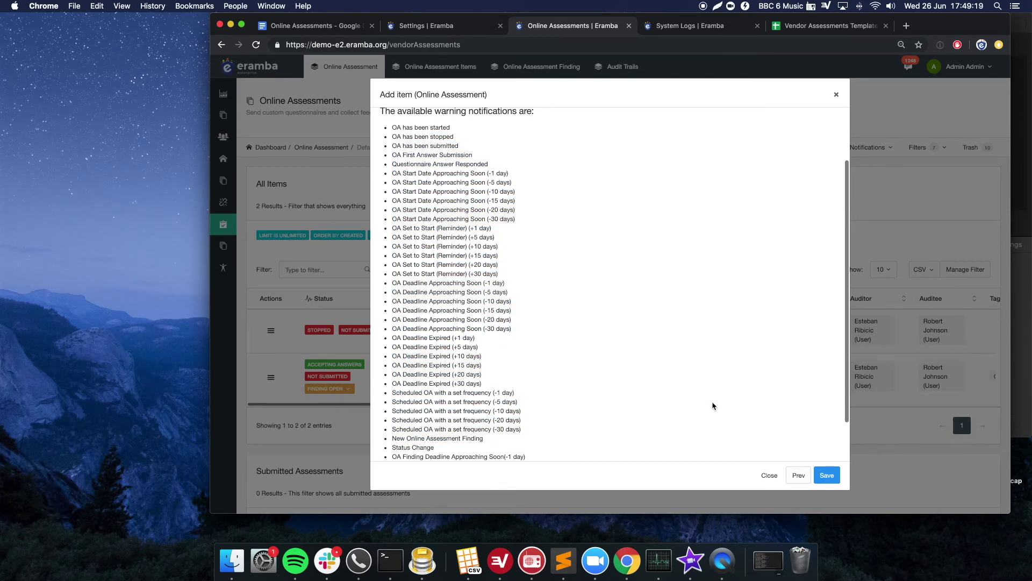
left_click(836, 486)
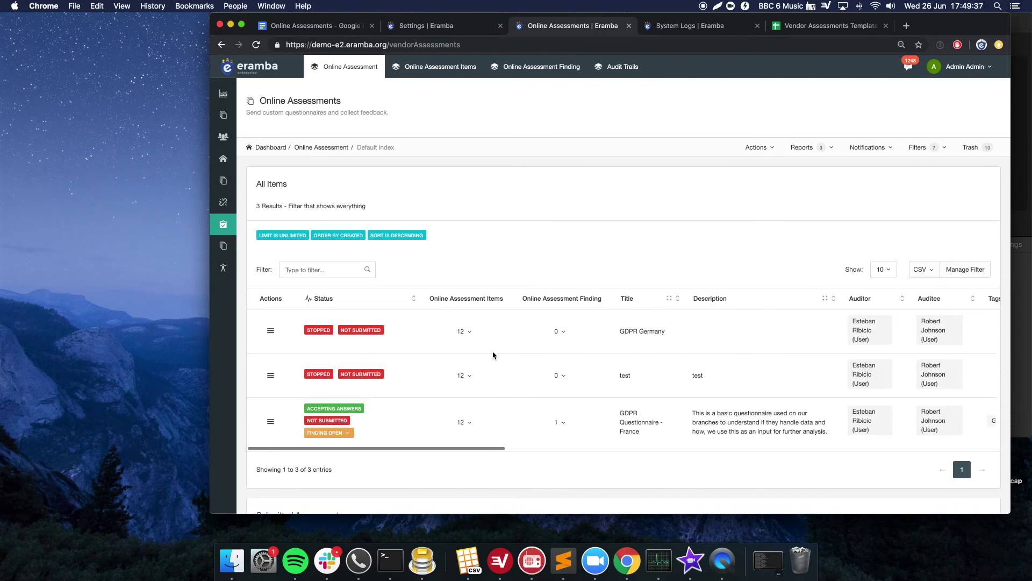
- Start GDPR Germany from its Actions menu and open Online Assessment Items in a new tab
left_click_drag(654, 332, 644, 331)
left_click(311, 329)
left_click(271, 330)
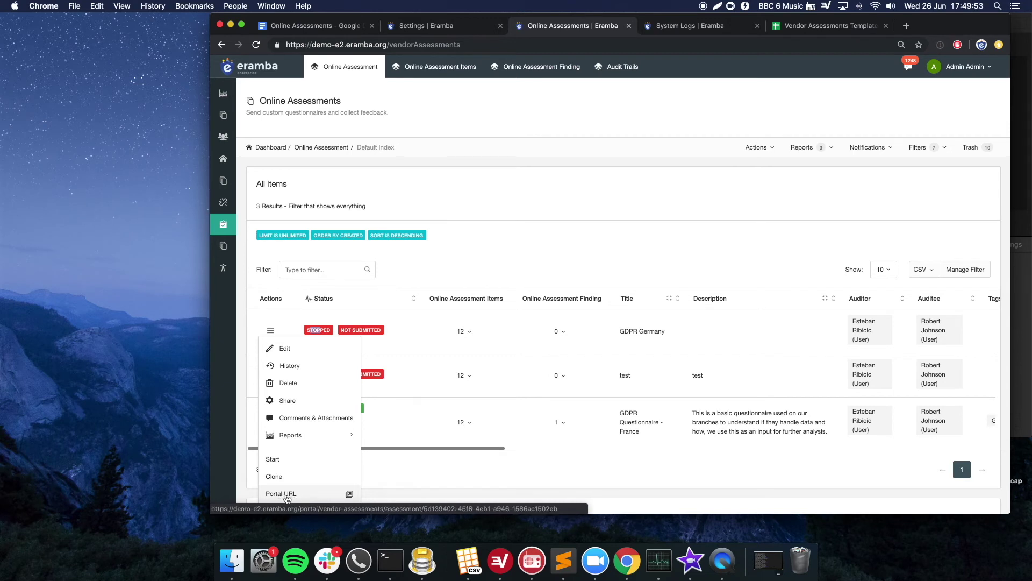
left_click(610, 225)
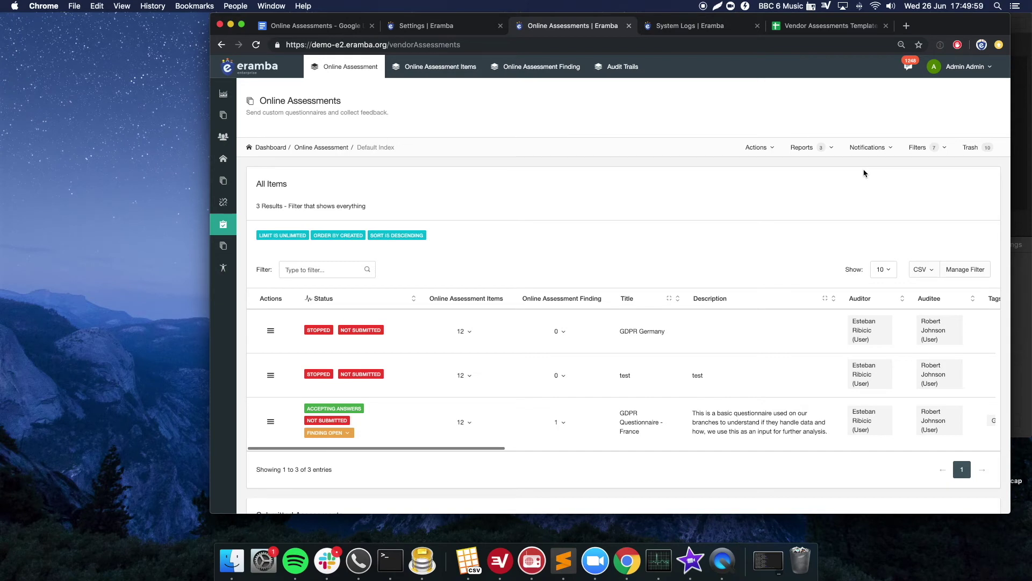
left_click(271, 330)
left_click(308, 460)
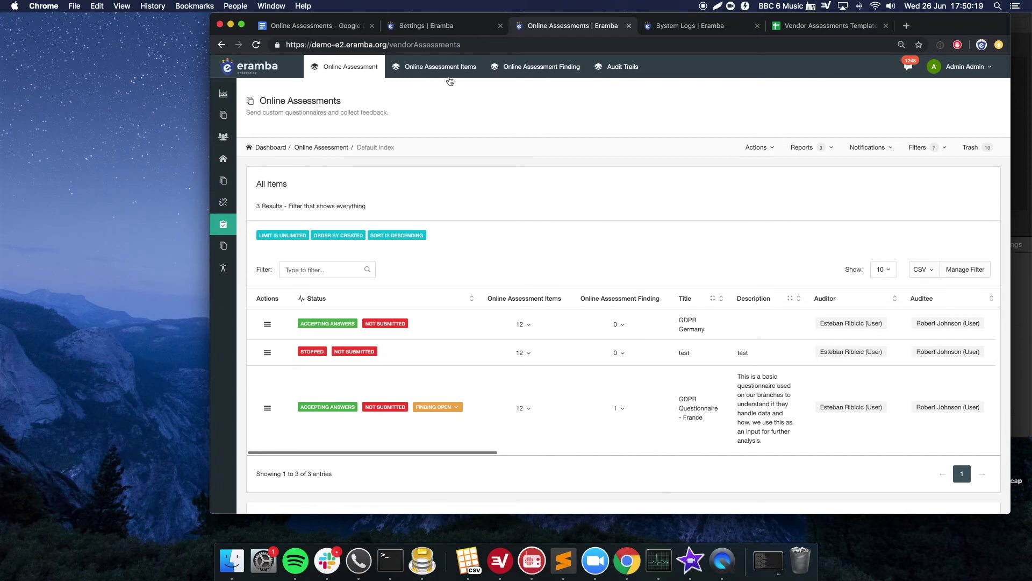
left_click(453, 111)
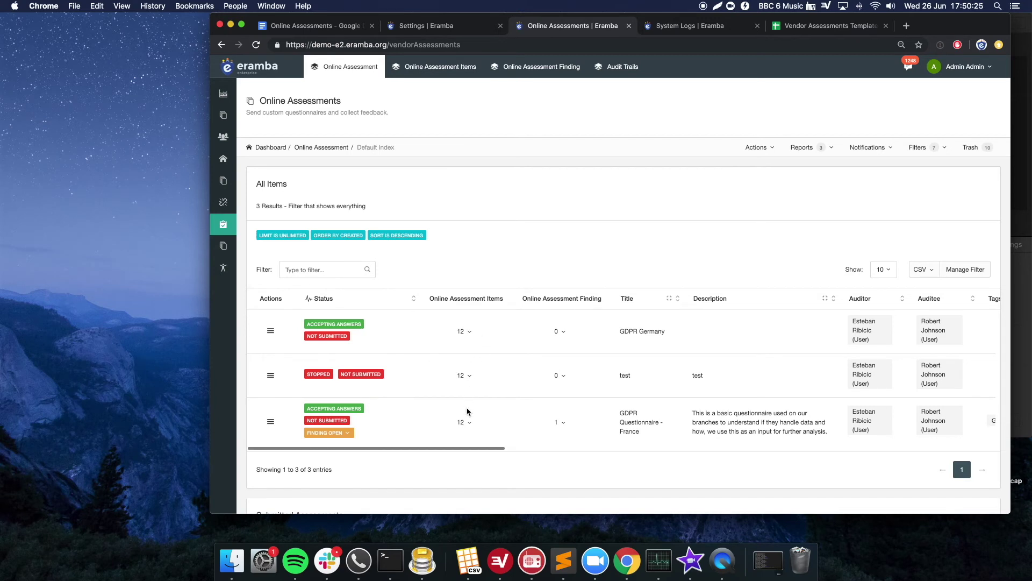
left_click(445, 73, "super")
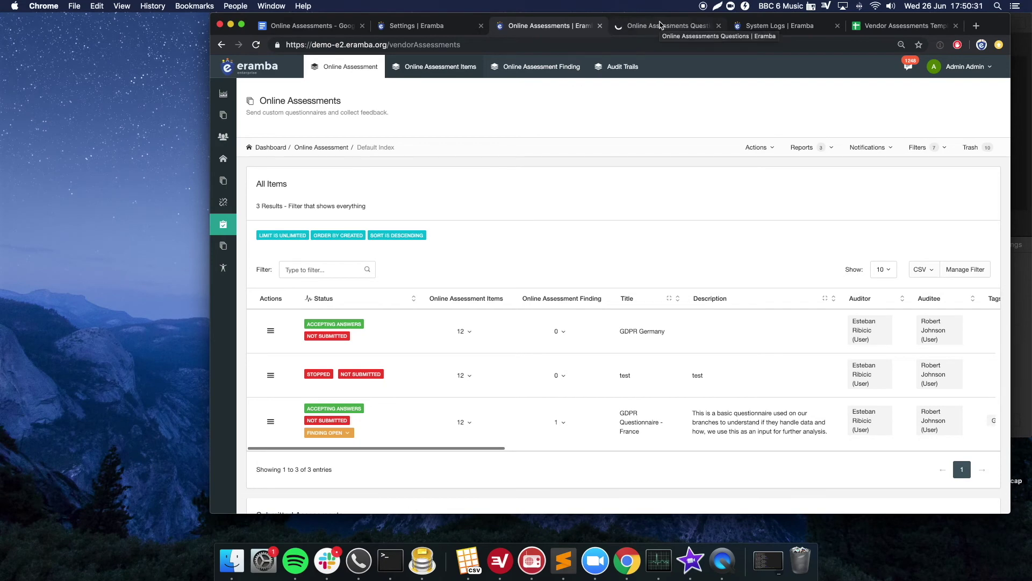
- Review the 36 assessment items and the Answered Items section, then return to Online Assessments
left_click(660, 24)
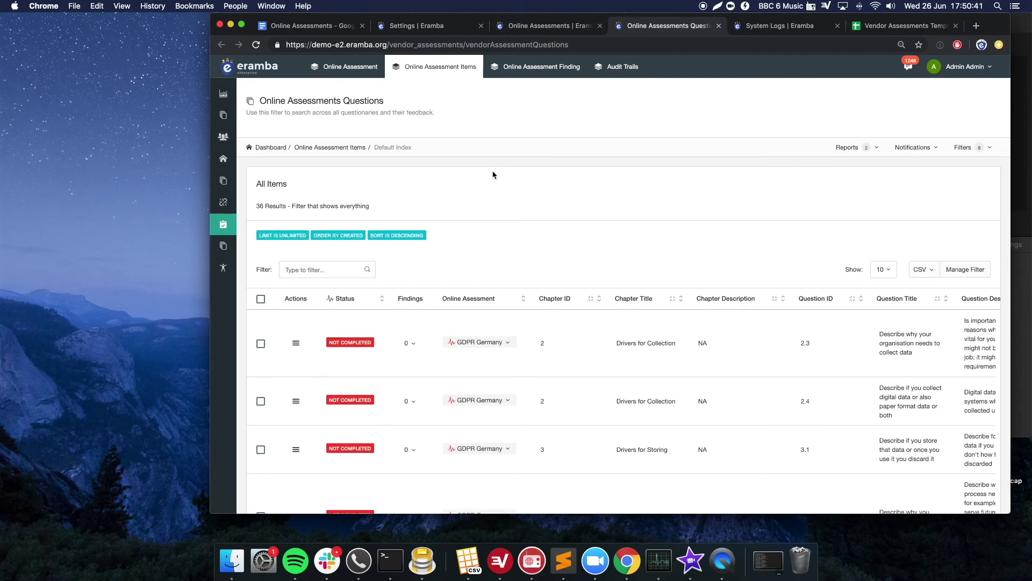
left_click_drag(257, 207, 281, 204)
scroll(529, 341, "down", 10)
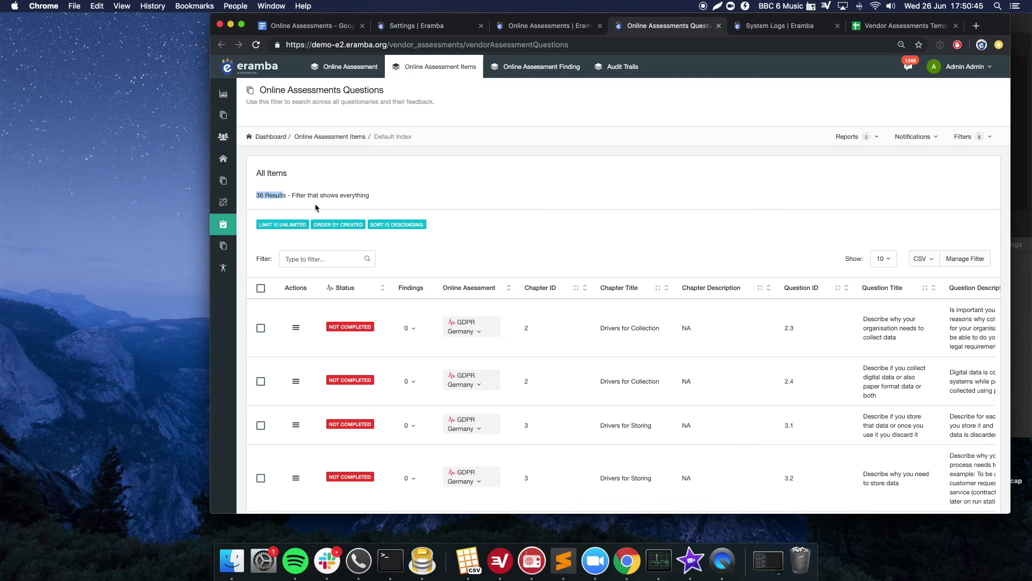
scroll(530, 341, "down", 10)
left_click_drag(278, 211, 316, 215)
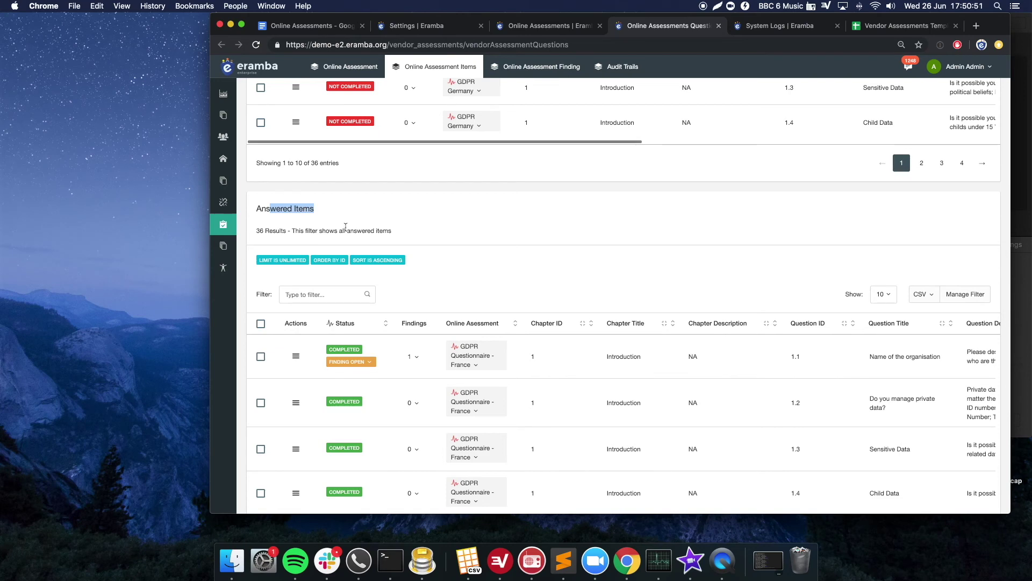
scroll(346, 227, "down", 15)
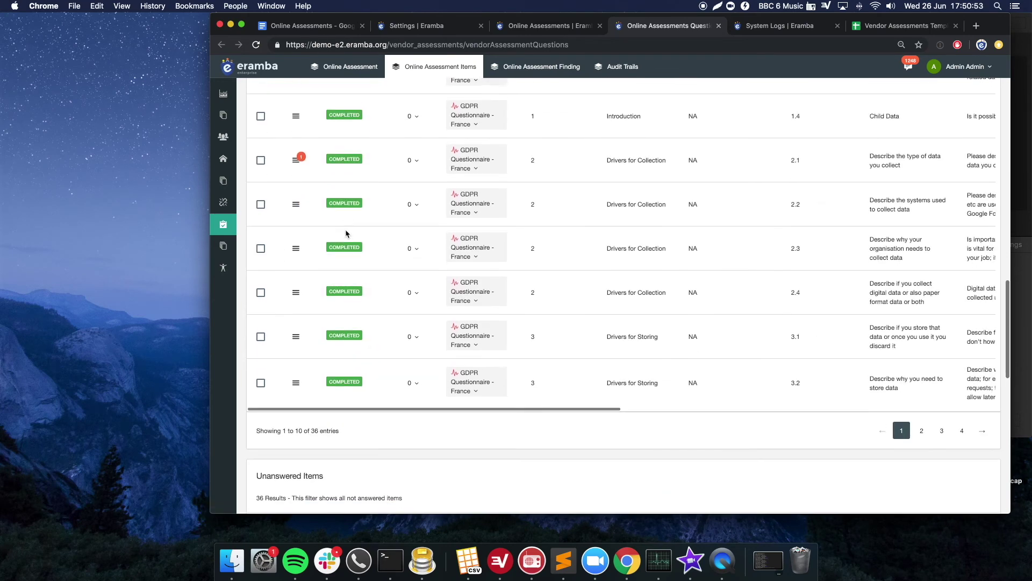
scroll(305, 405, "down", 6)
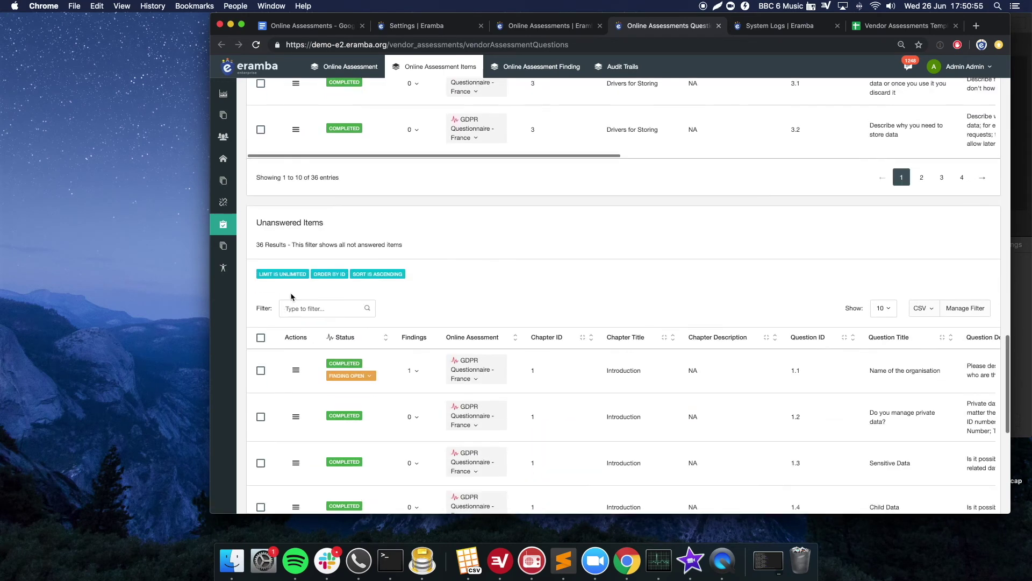
scroll(414, 315, "down", 5)
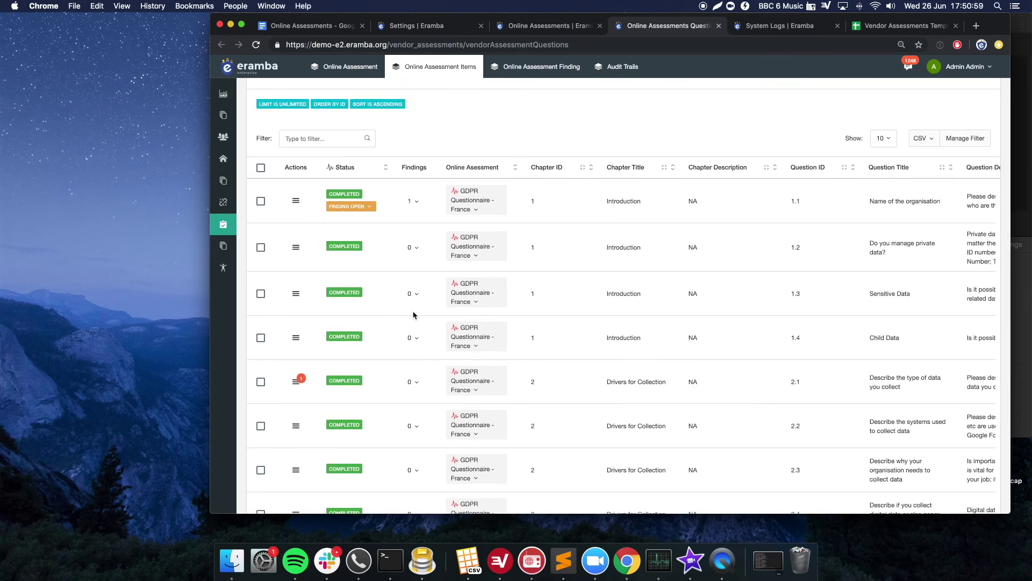
scroll(413, 315, "up", 15)
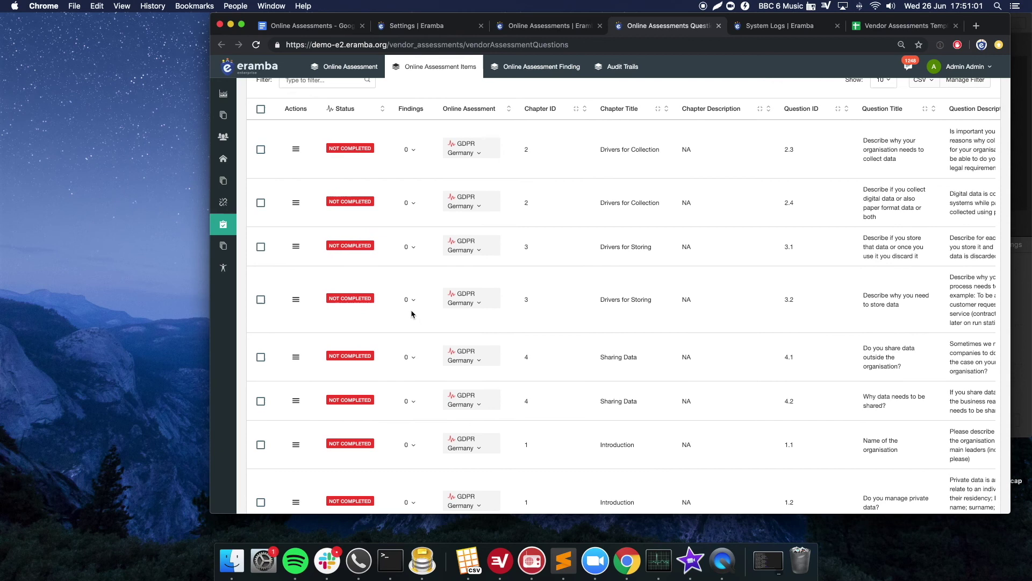
left_click(335, 74)
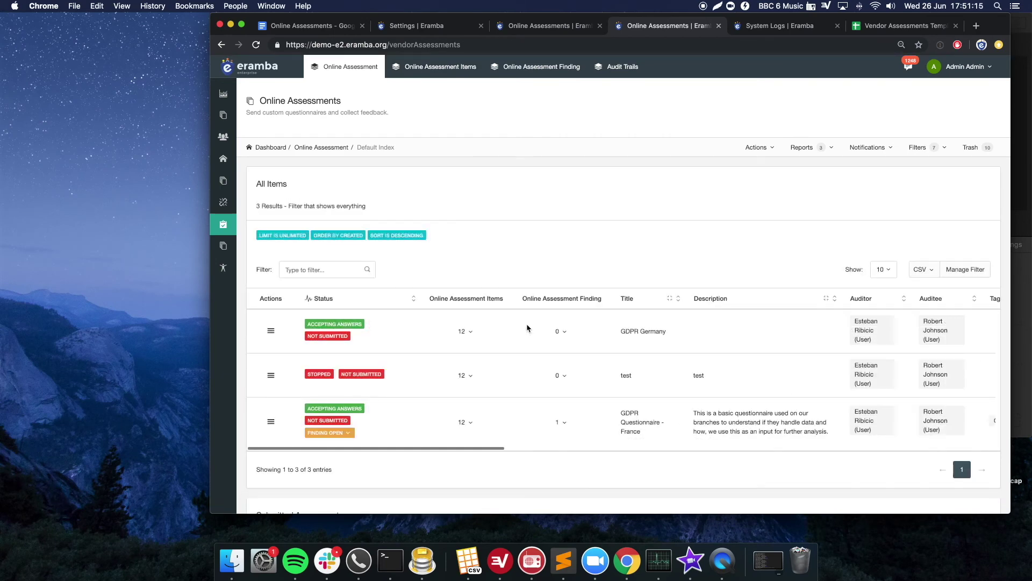
left_click(469, 334)
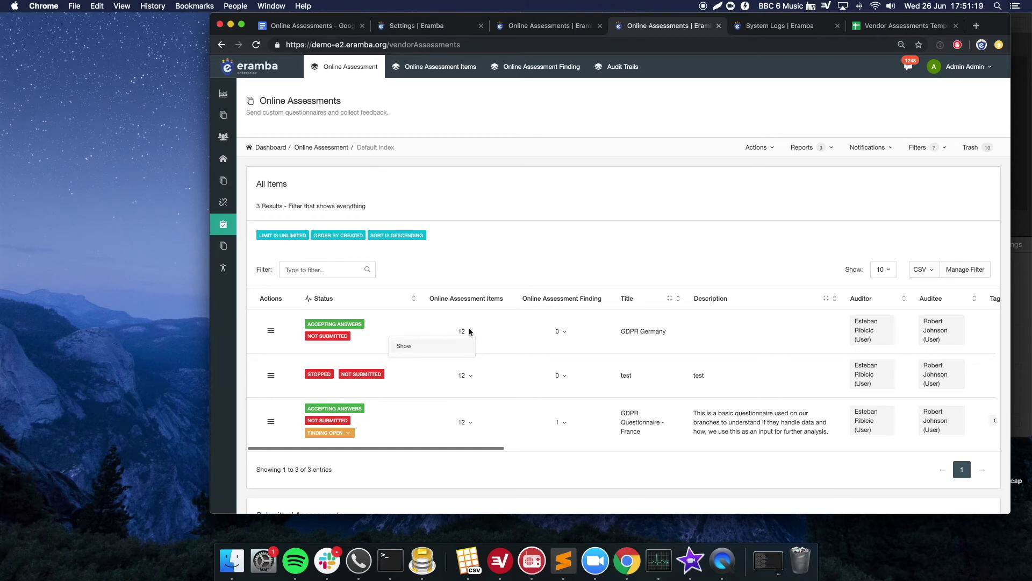
left_click(472, 331)
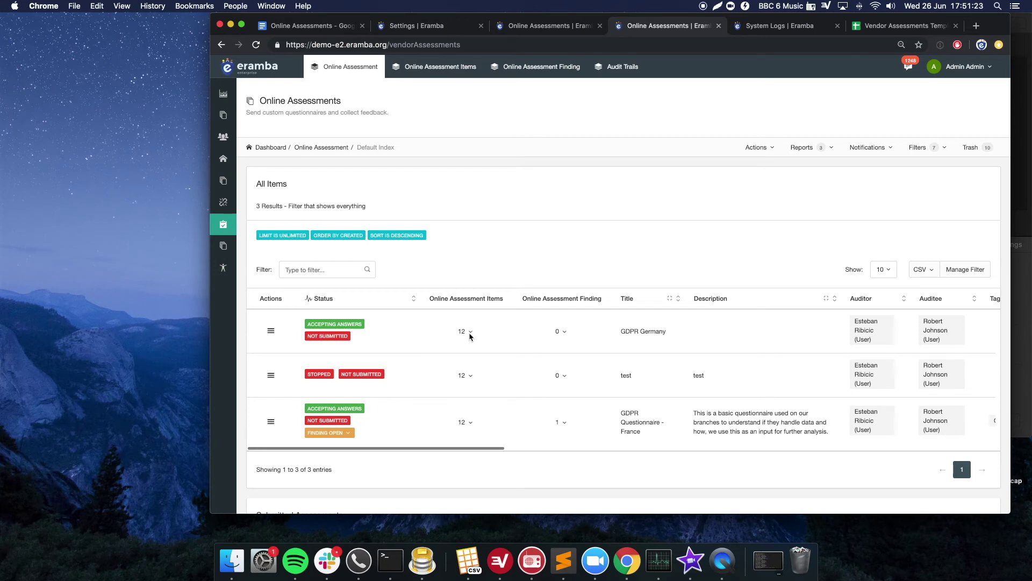
scroll(491, 336, "right", 2)
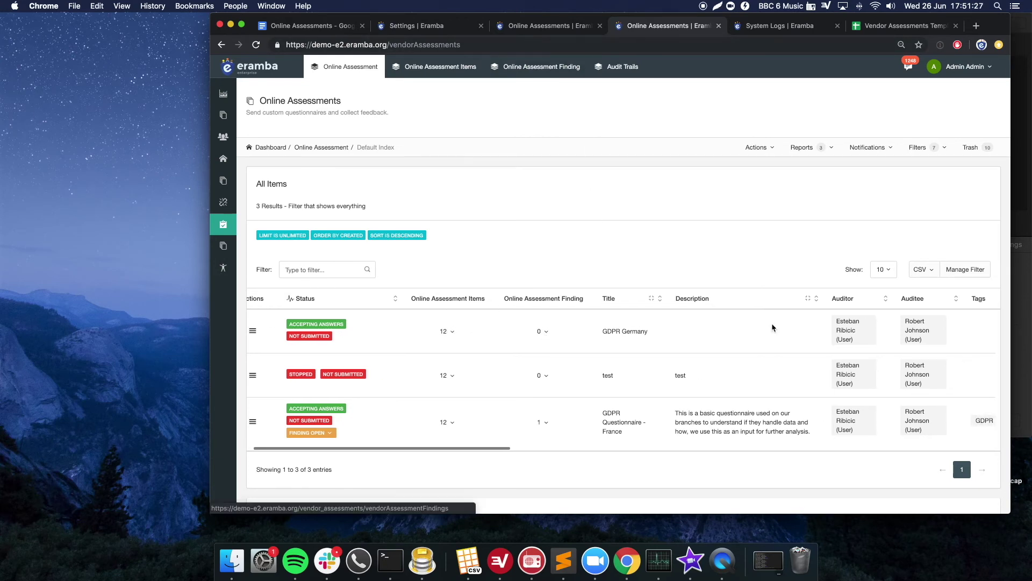
scroll(774, 329, "right", 10)
scroll(823, 350, "right", 10)
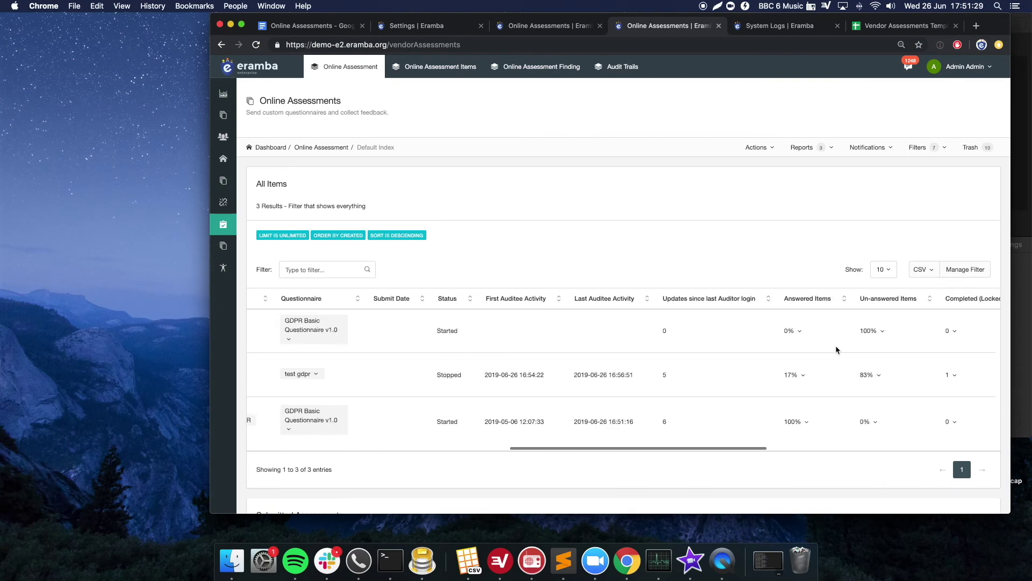
scroll(884, 334, "right", 6)
scroll(897, 326, "left", 20)
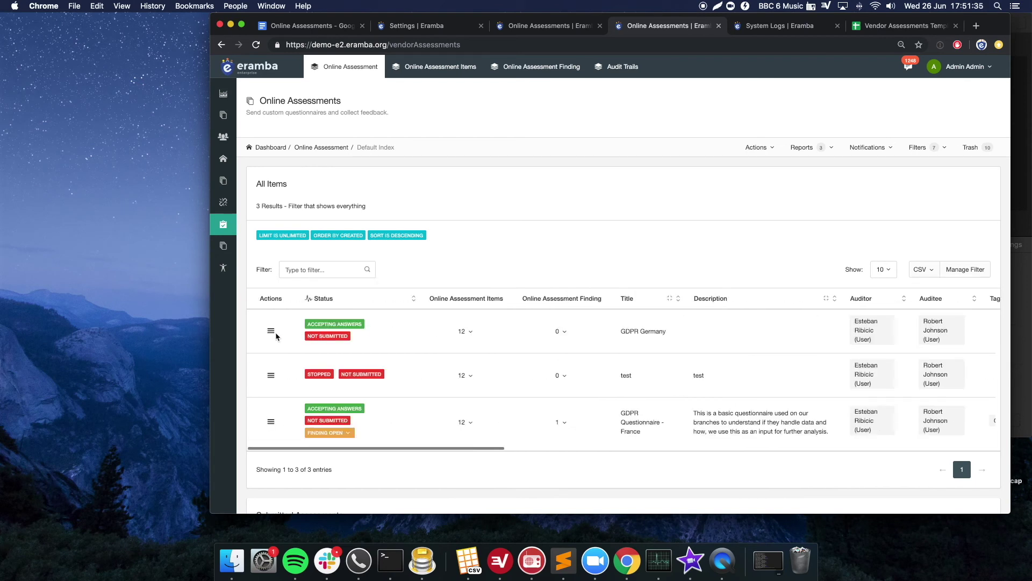
left_click(271, 330)
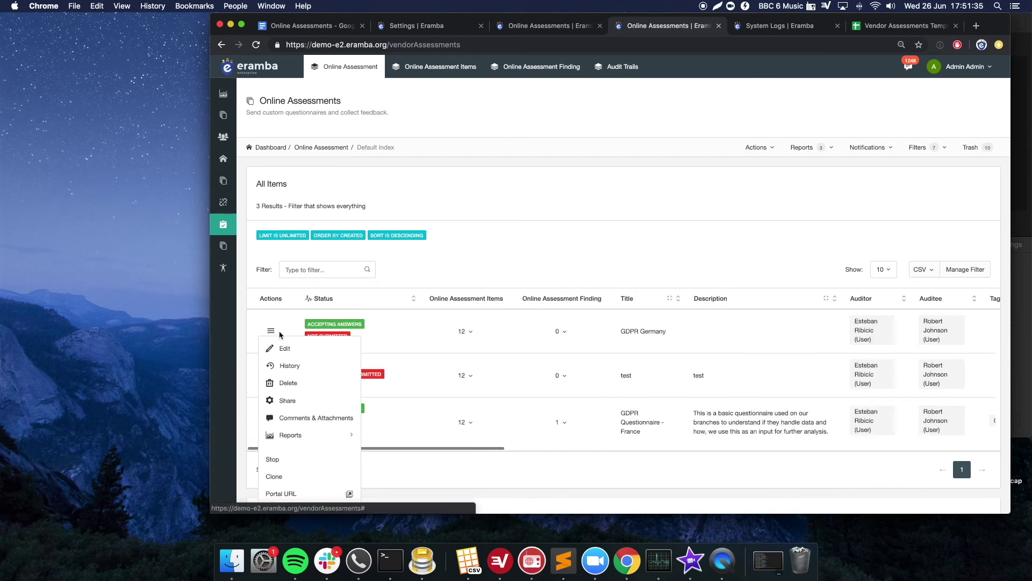
- Open the GDPR Germany portal URL in an incognito window and log in with the auditee's credentials
right_click(321, 493)
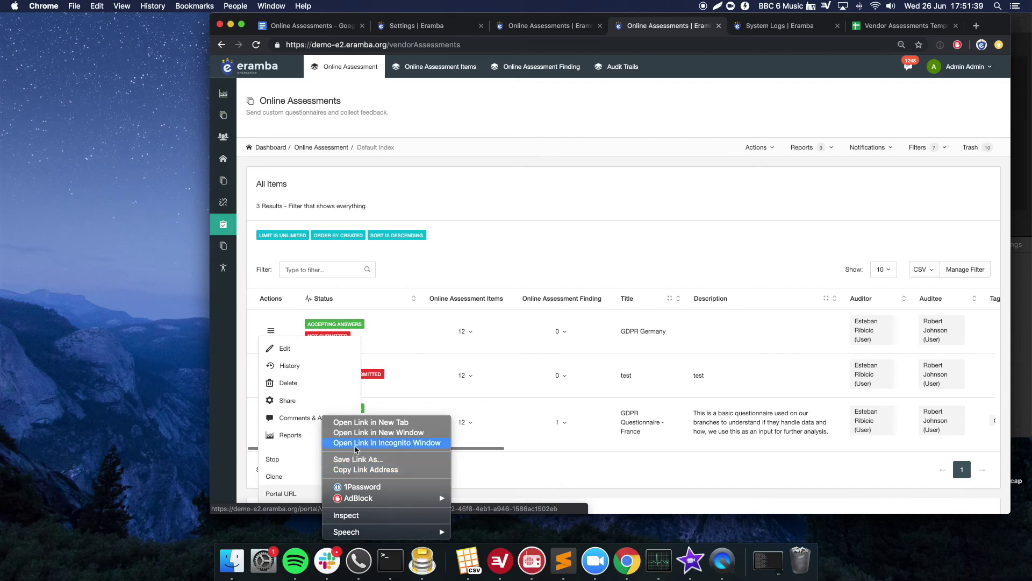
left_click(356, 445)
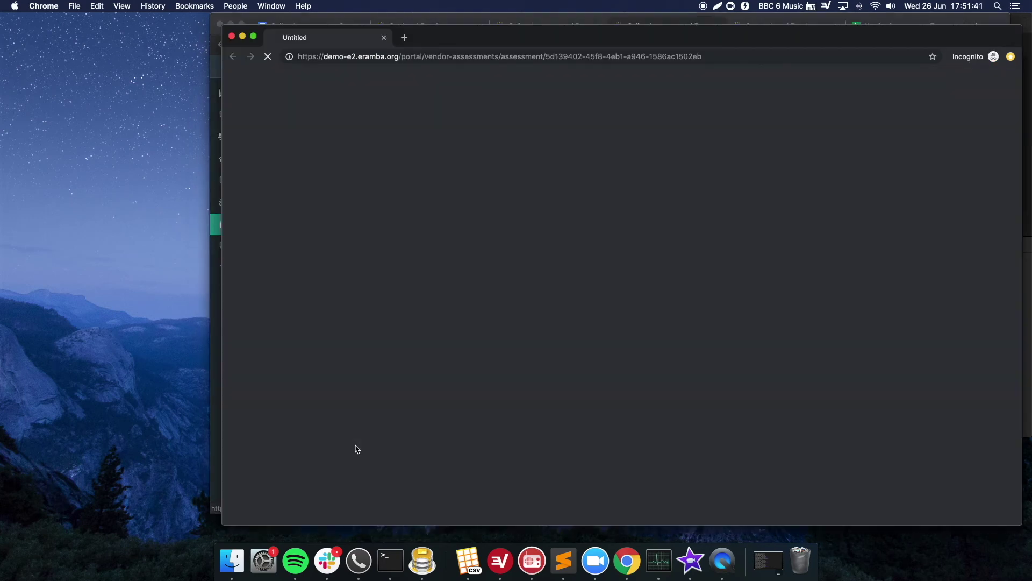
left_click_drag(435, 37, 251, 45)
type("es")
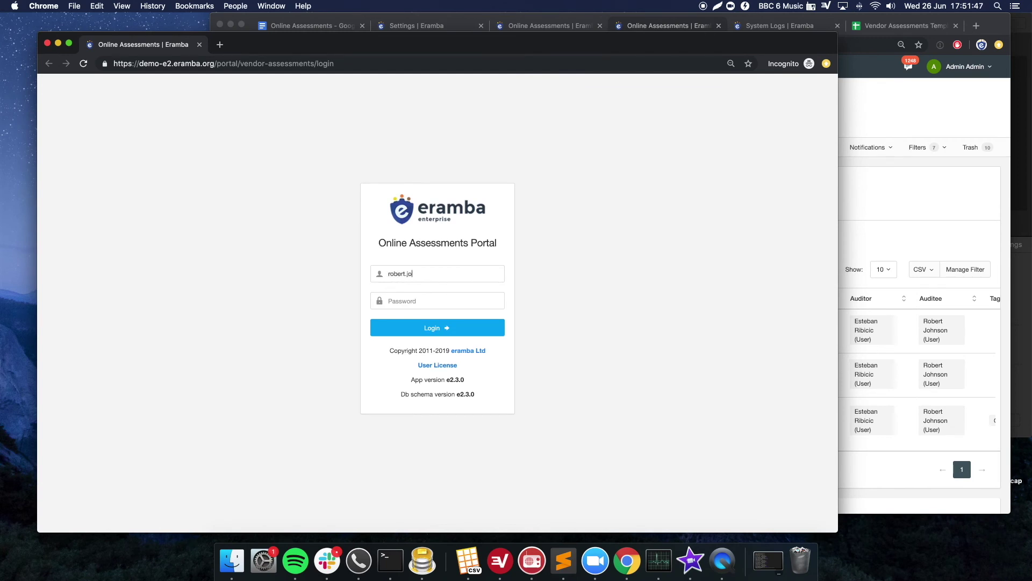
type("•")
key("Return")
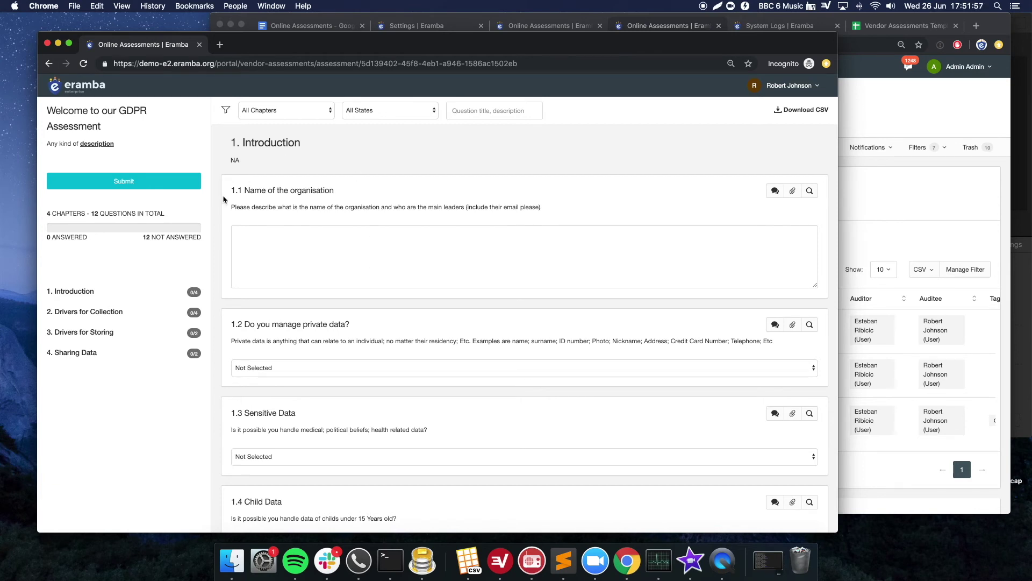
- Answer 1.1 with 'eramba limited' and 1.2 with 'Im not sure', then open 1.2's comments
left_click(804, 111)
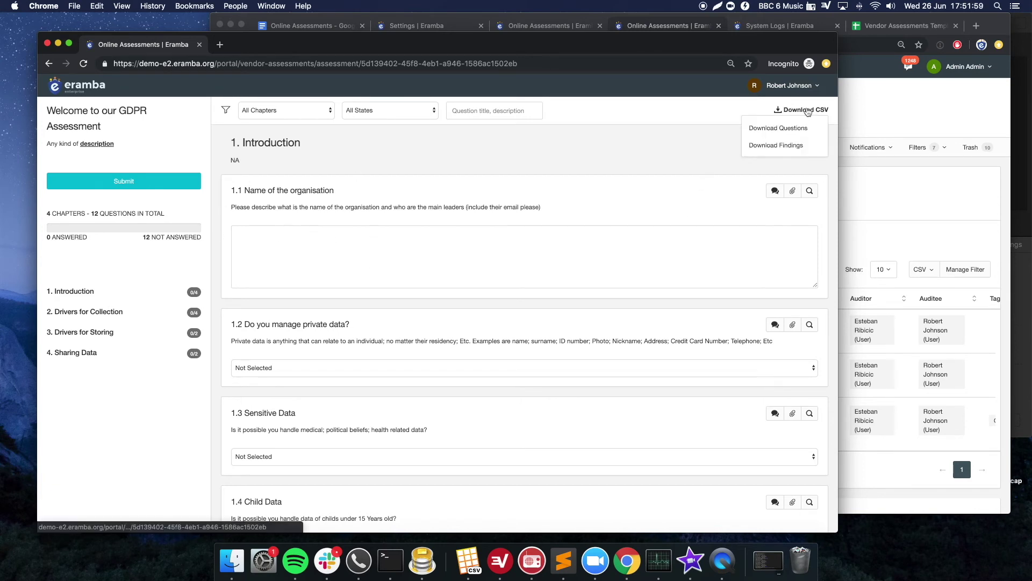
left_click(614, 142)
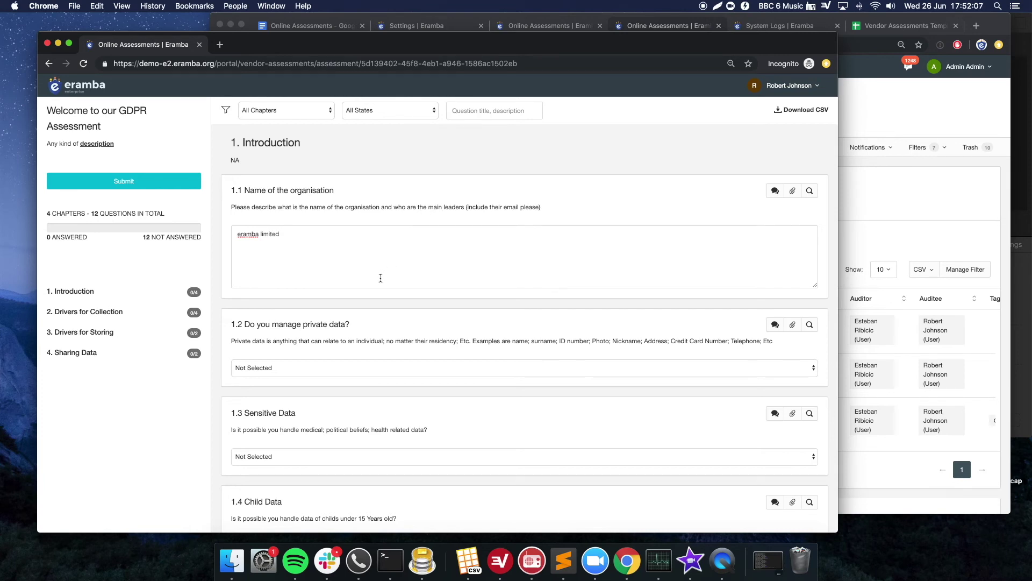
scroll(350, 301, "down", 1)
left_click(319, 321)
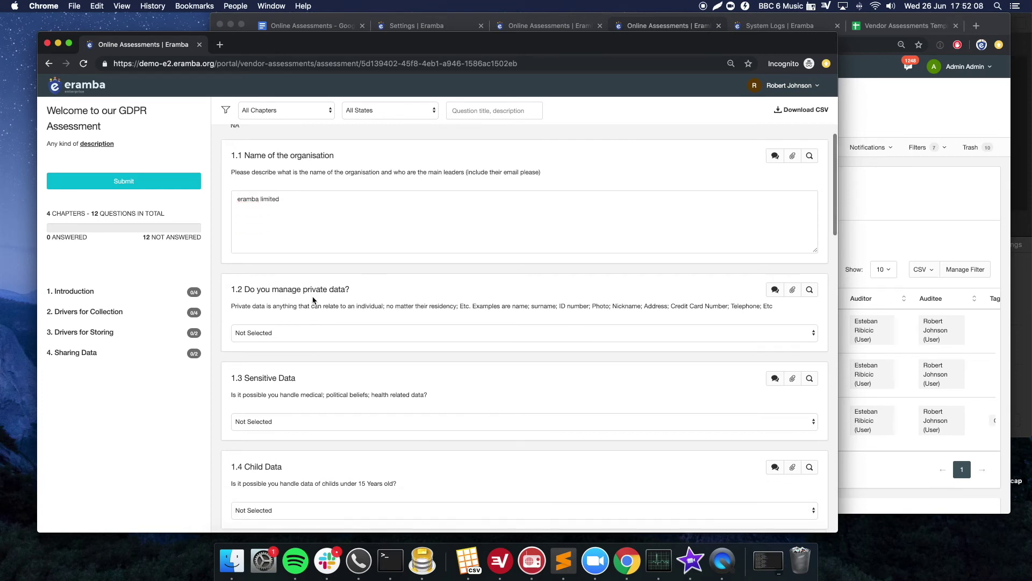
left_click(277, 333)
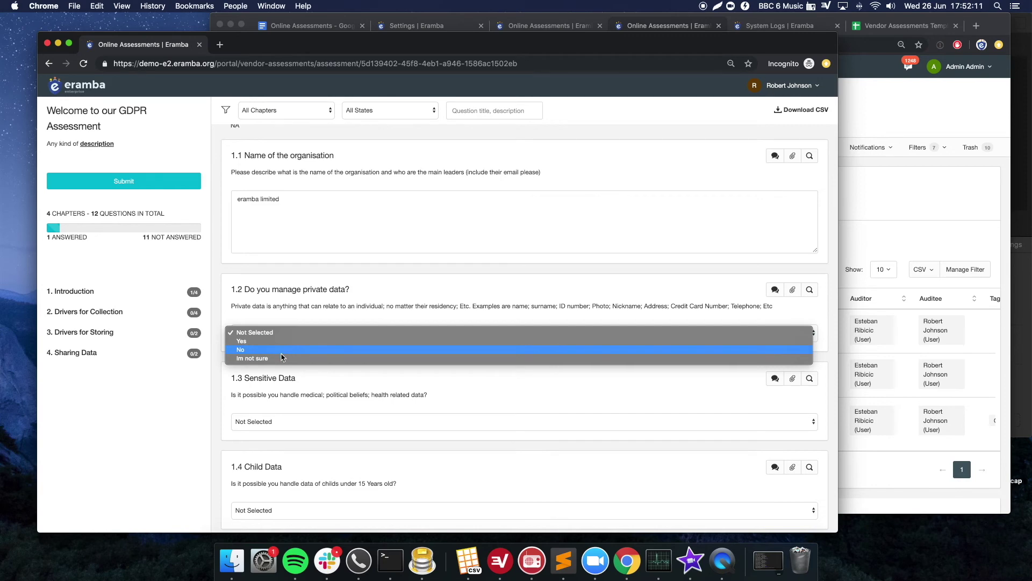
left_click(281, 358)
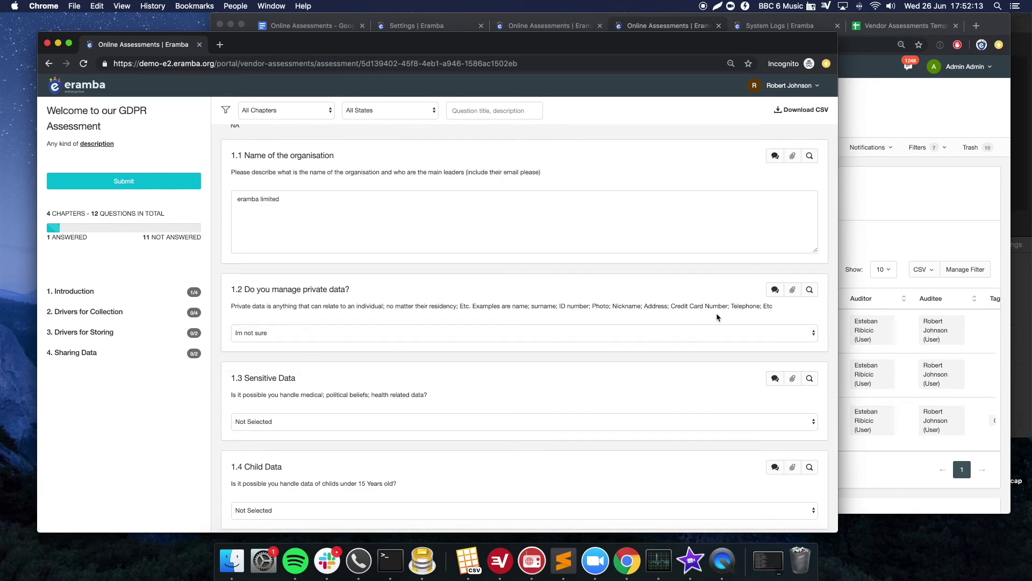
left_click(775, 290)
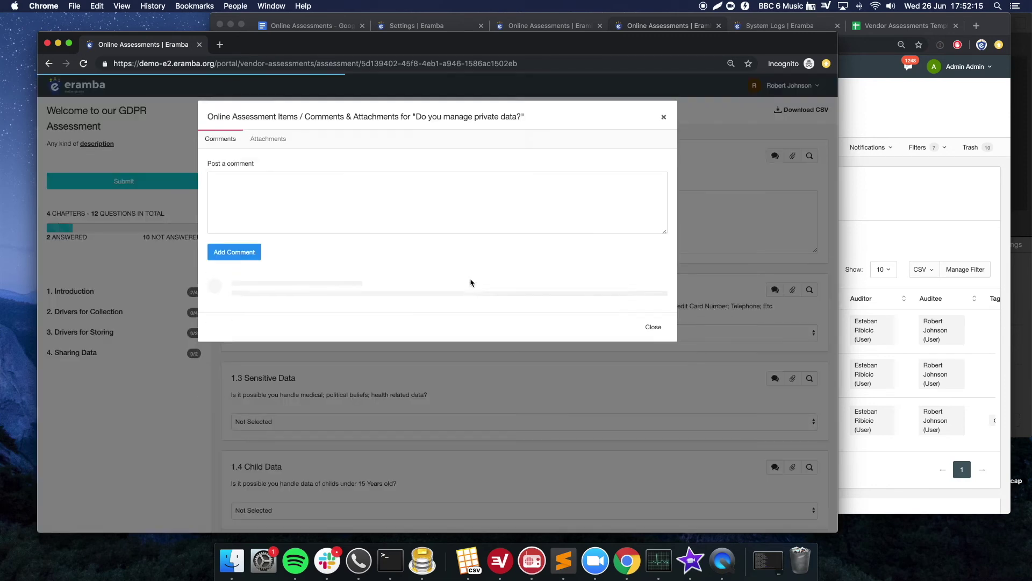
- Post 'what you mean by private data?' on question 1.2 and switch to the admin window
left_click(450, 211)
type("w")
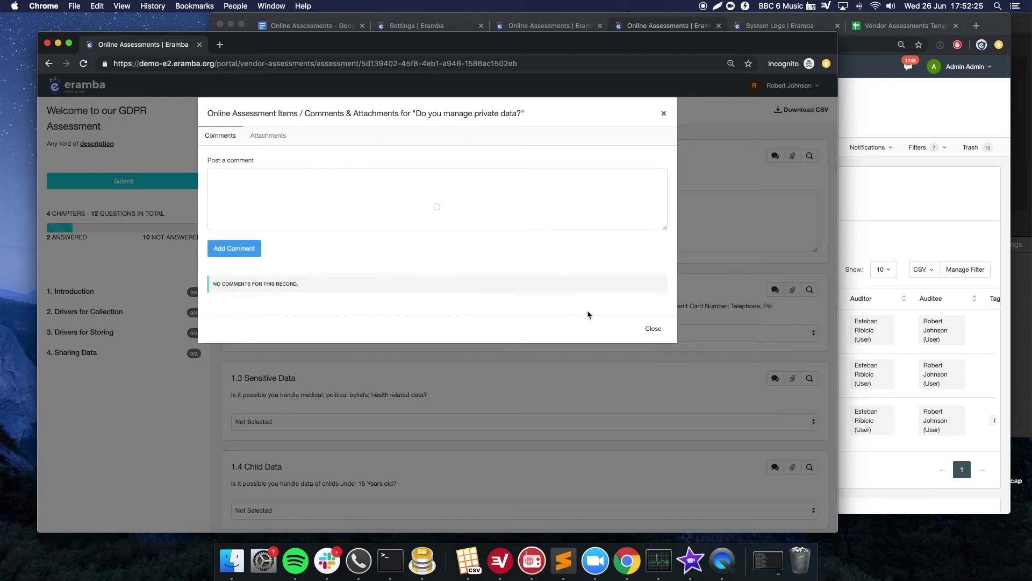
left_click(651, 327)
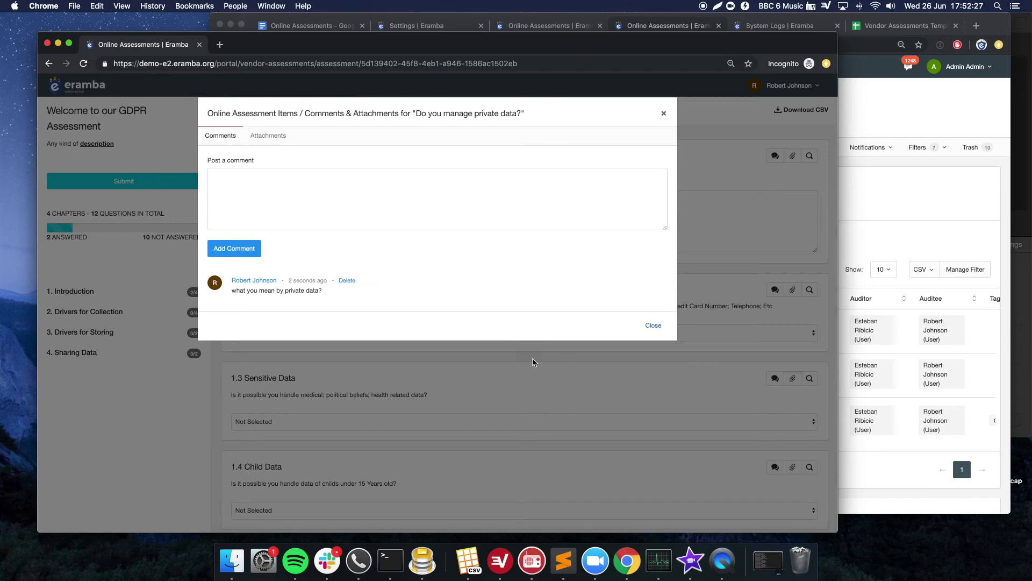
scroll(425, 369, "down", 2)
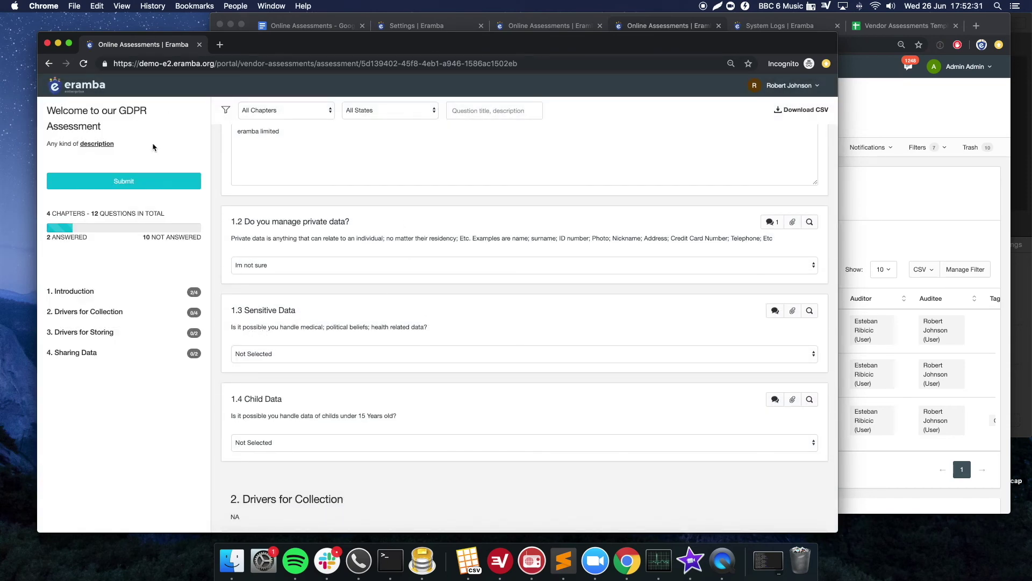
left_click(906, 194)
left_click(439, 243)
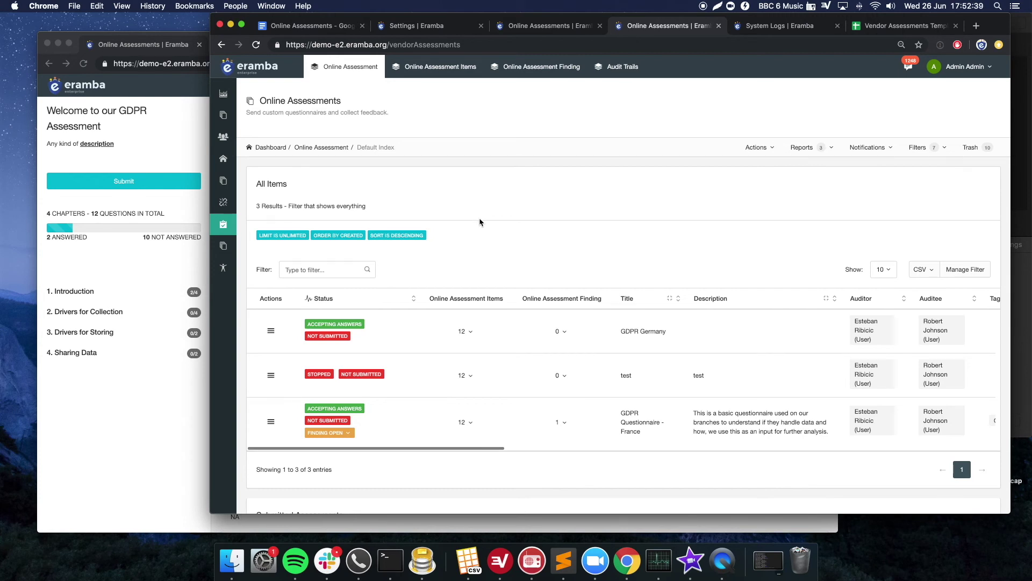
- Reload the assessment list so GDPR Germany shows 17% answered and 83% unanswered
key("super+r")
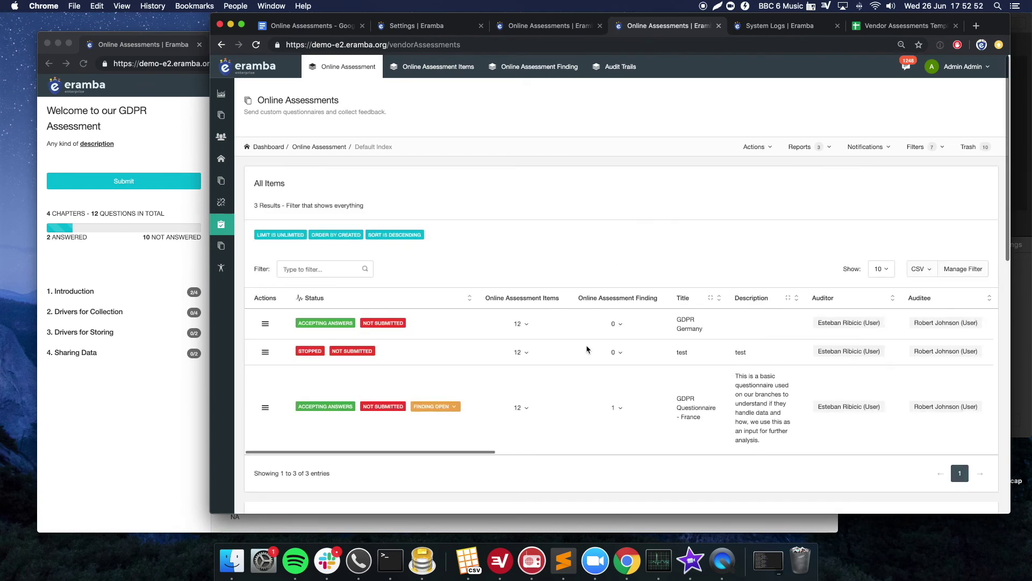
scroll(564, 349, "right", 5)
scroll(548, 348, "right", 10)
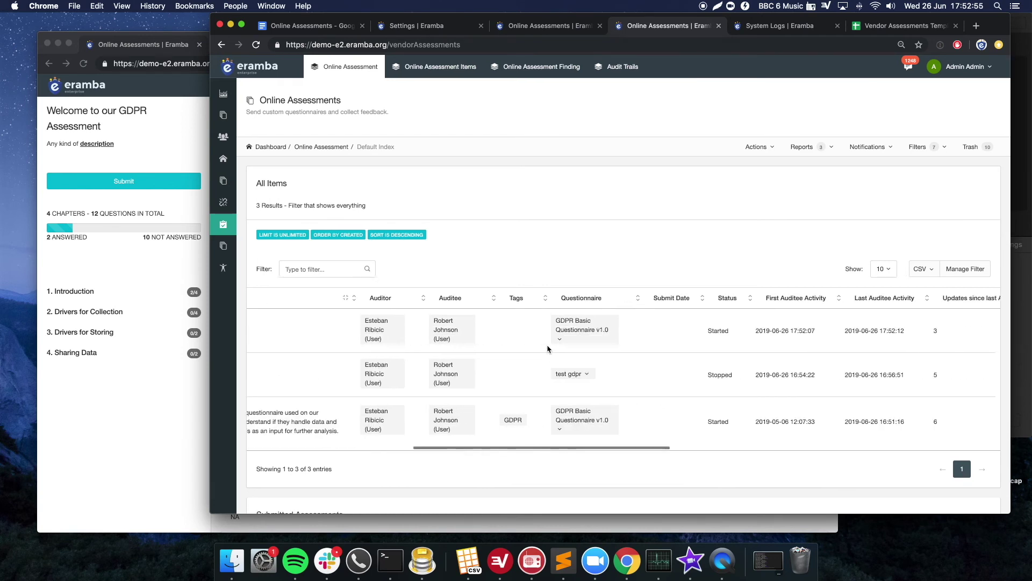
scroll(548, 349, "right", 10)
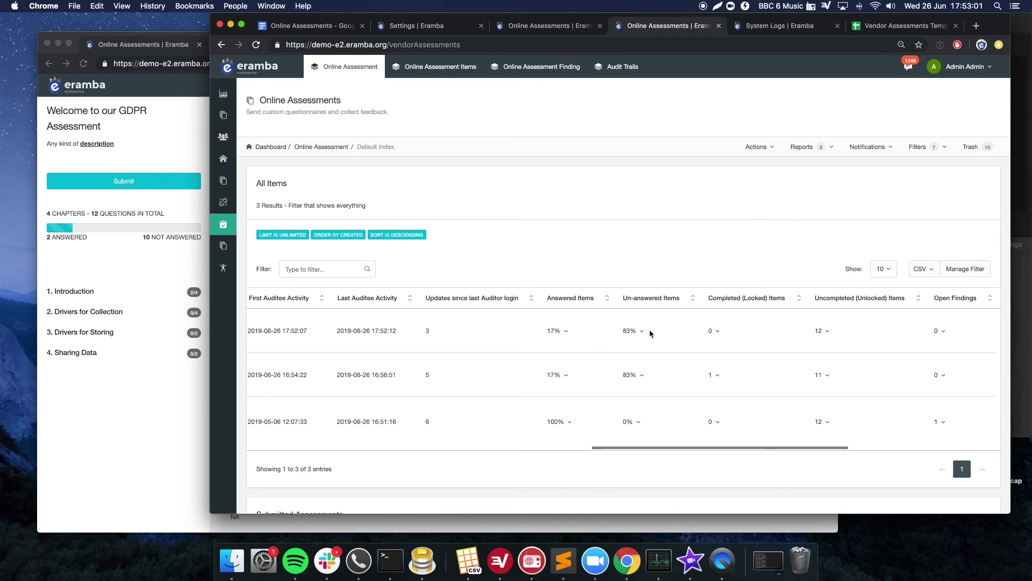
- Open GDPR Germany's answered items in a new browser tab
left_click(566, 332)
right_click(557, 345)
left_click(561, 350)
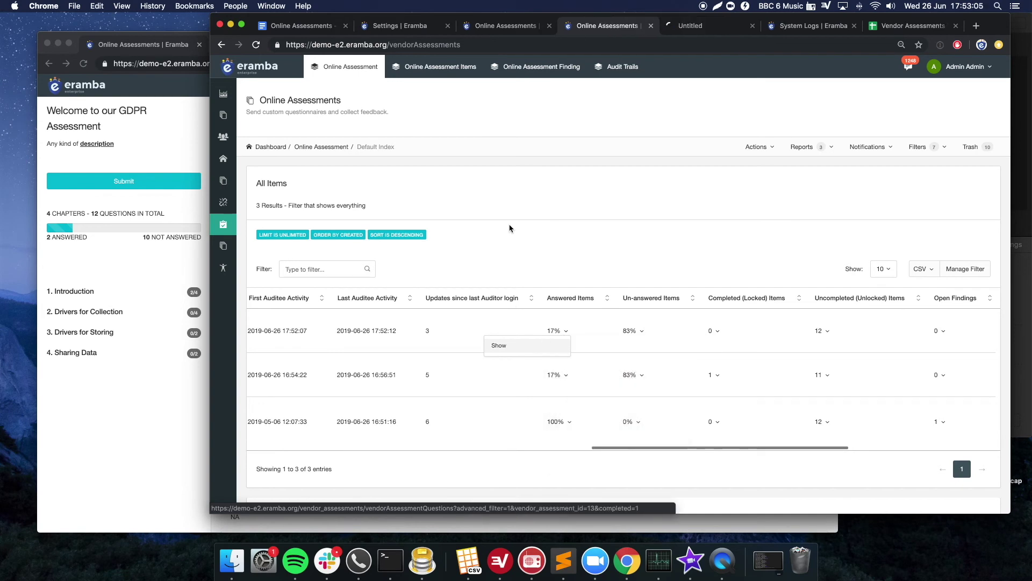
- Review the two answered questions' answers, 'eramba limited' and 'Im not sure', and open question 1.2's actions
left_click(677, 29)
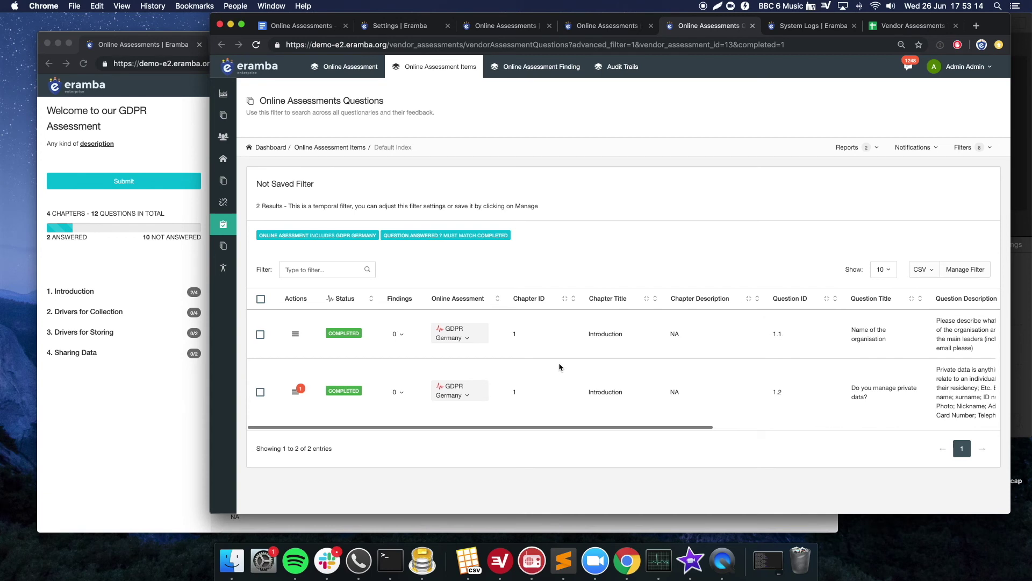
scroll(557, 367, "right", 10)
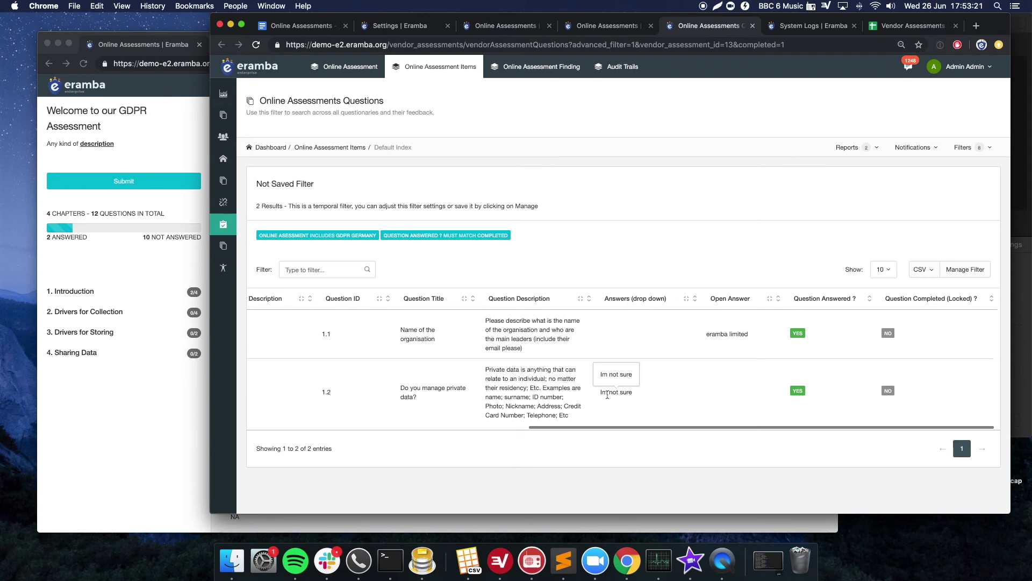
scroll(586, 392, "left", 10)
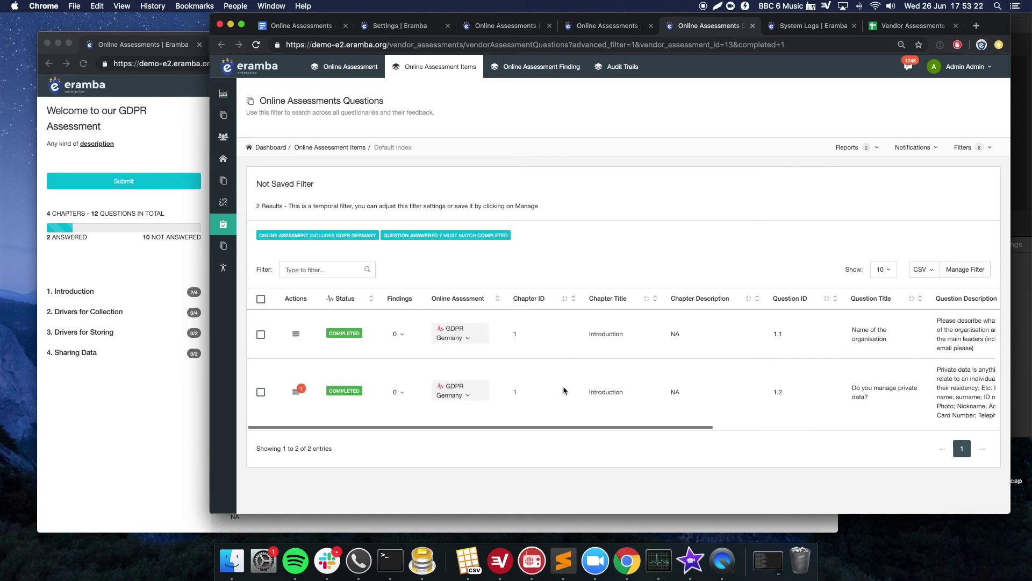
left_click(297, 392)
- Comment 'look at the question description please' on question 1.2, then switch to the auditee portal
left_click(321, 433)
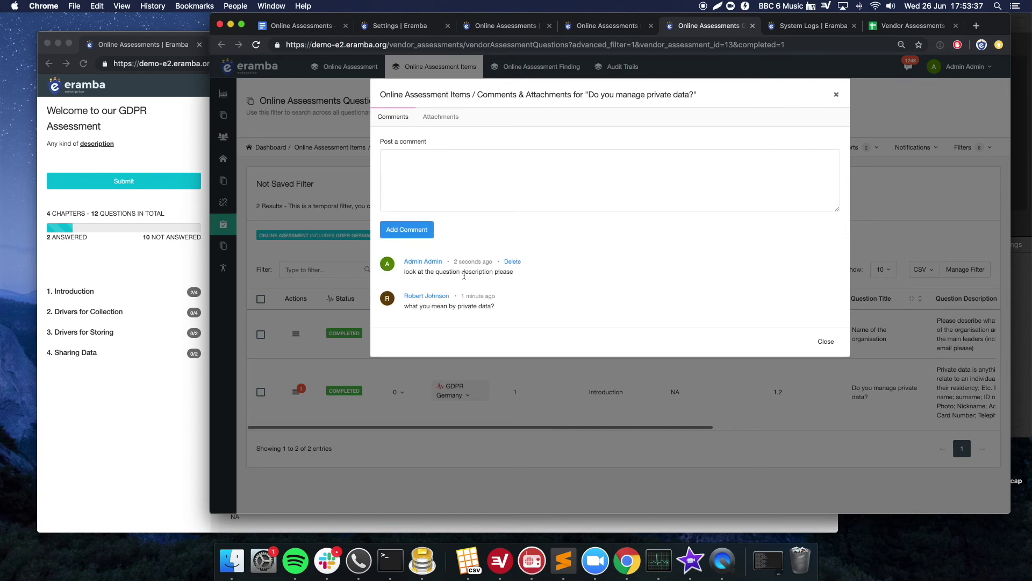
left_click(830, 342)
left_click(122, 404)
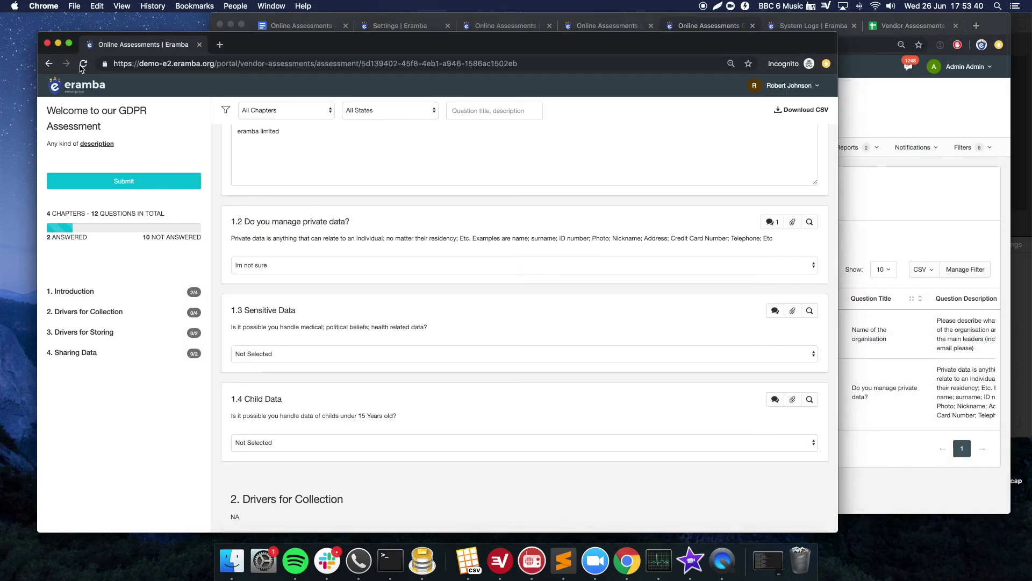
- As the auditee, reload the portal, filter to new comments, and read the admin's reply on question 1.2
left_click(83, 65)
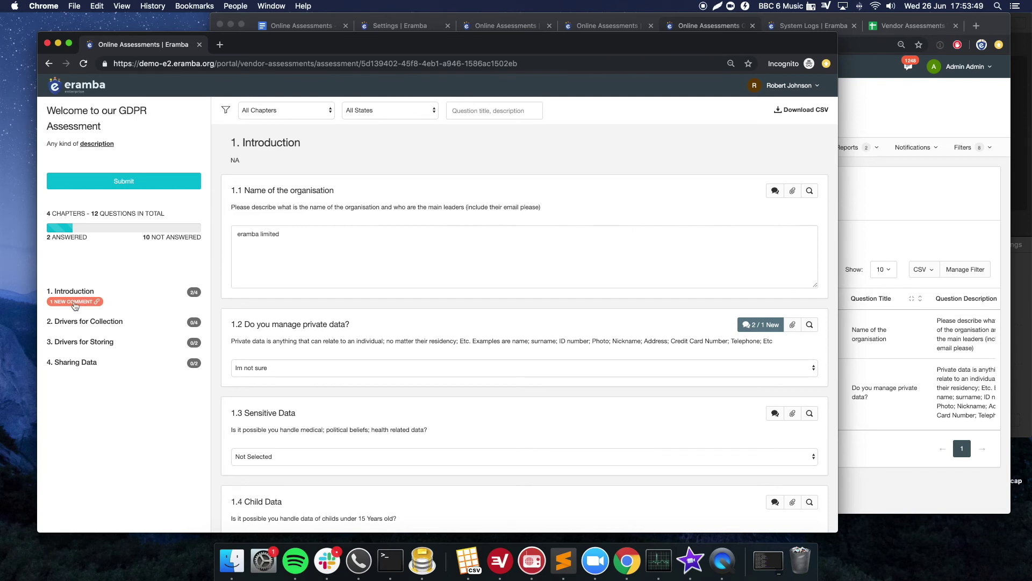
left_click(75, 303)
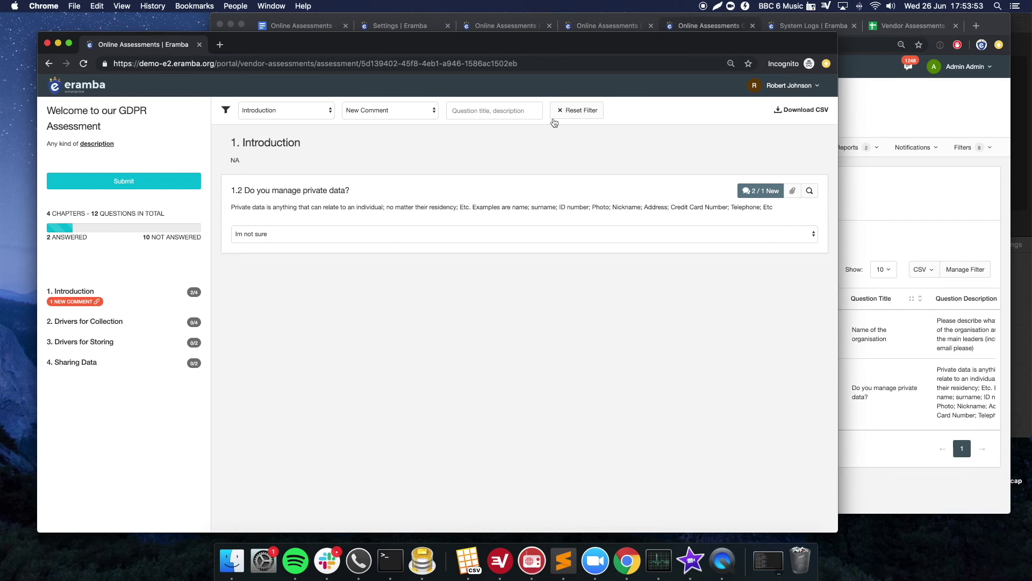
left_click(769, 195)
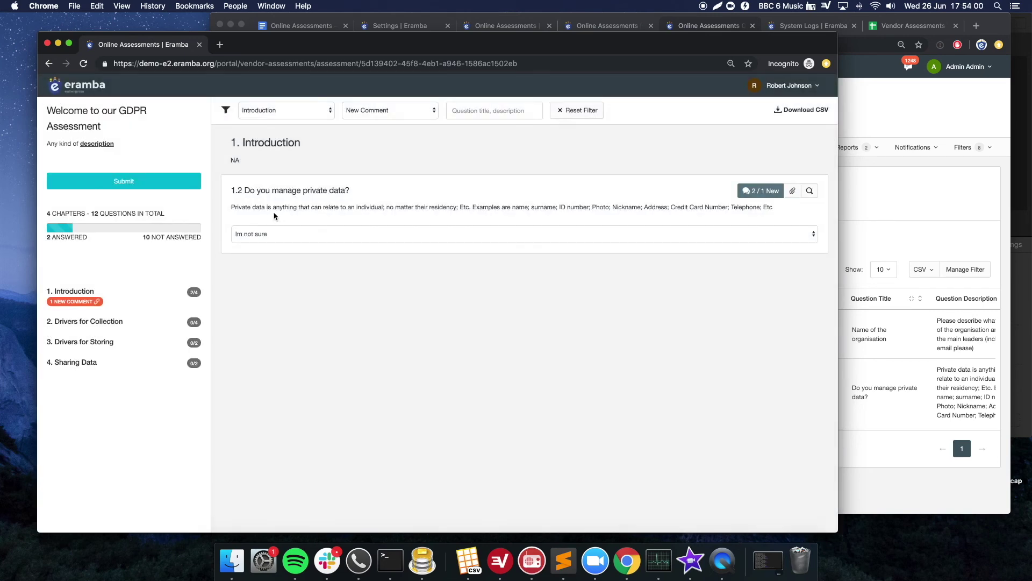
left_click_drag(231, 190, 512, 207)
left_click(513, 207)
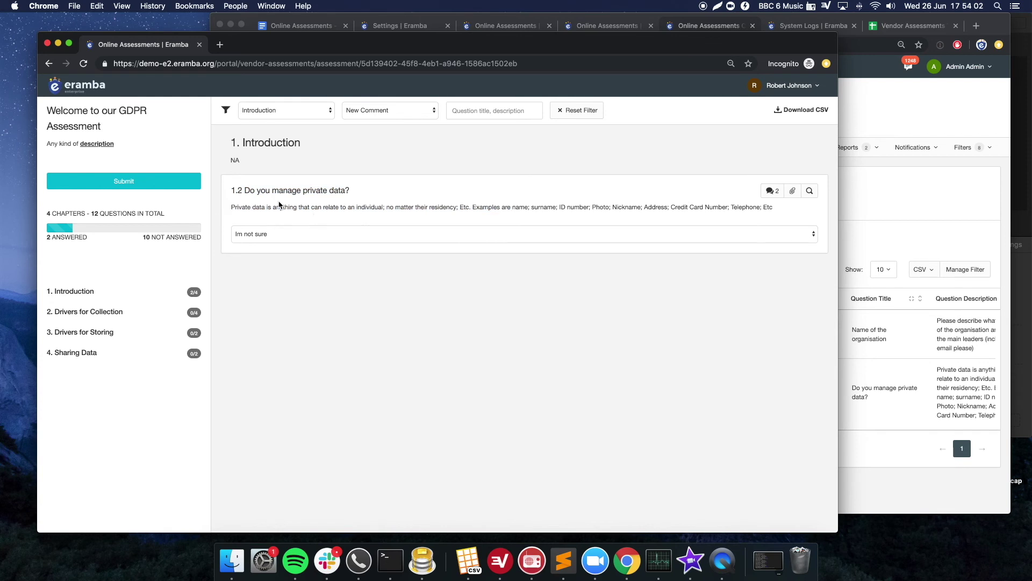
- Change question 1.2's answer to No and return to the admin's answered-questions list
left_click(313, 236)
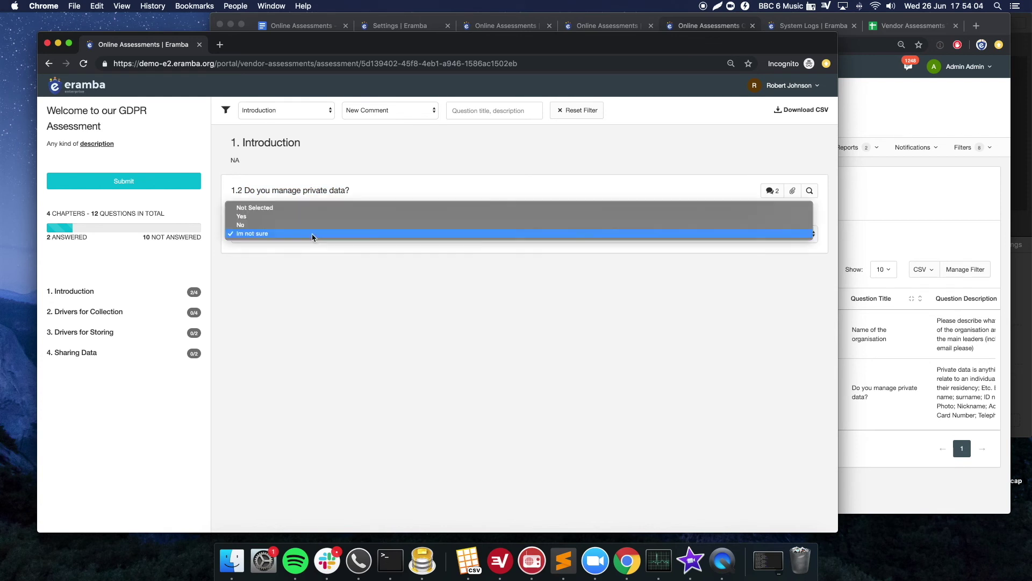
left_click(259, 225)
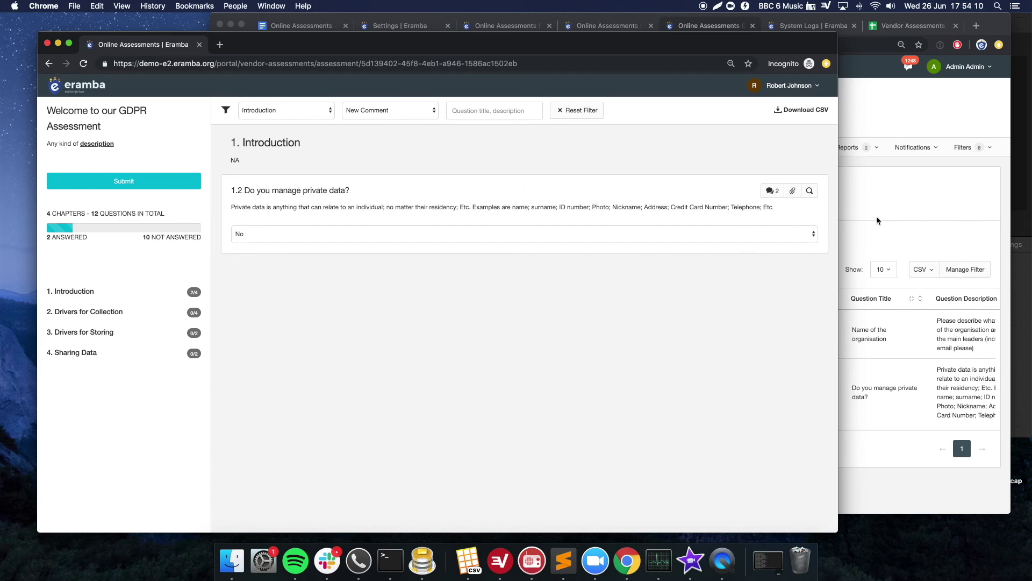
left_click(858, 223)
scroll(481, 347, "right", 3)
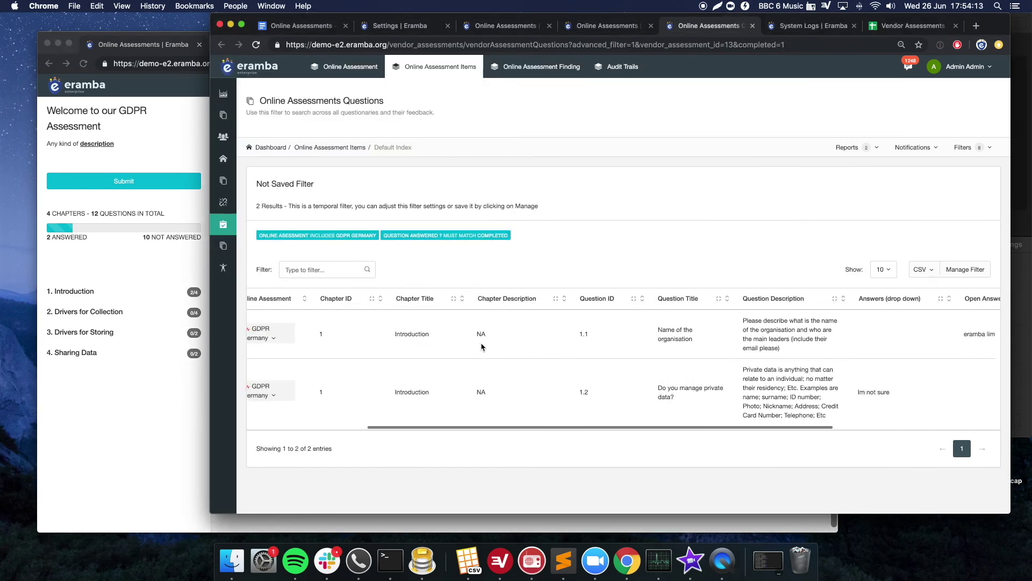
- Edit question 1.1 'Name of the organisation' to Question Completed (Locked) and save it
scroll(482, 347, "right", 5)
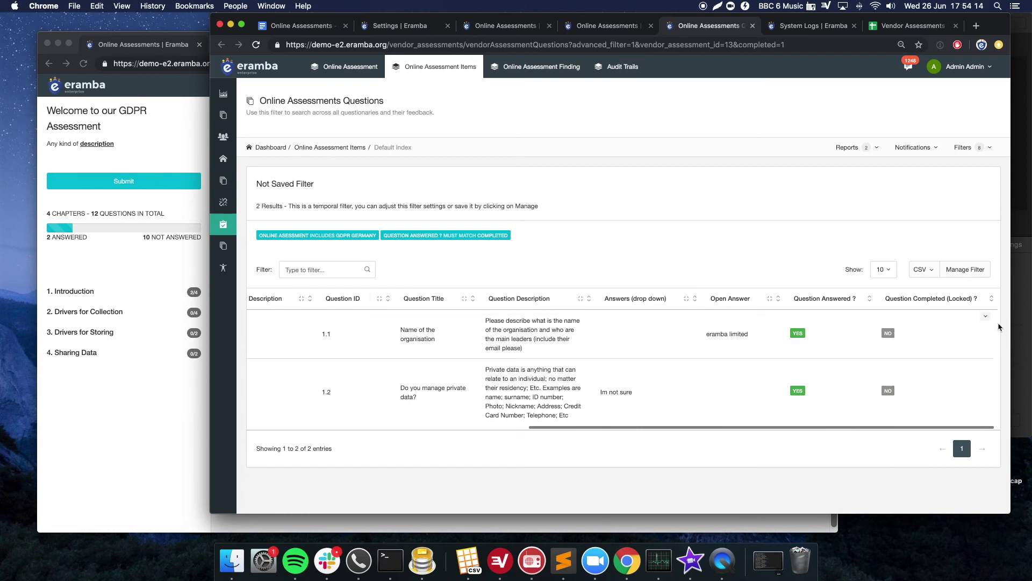
left_click(986, 316)
left_click(965, 336)
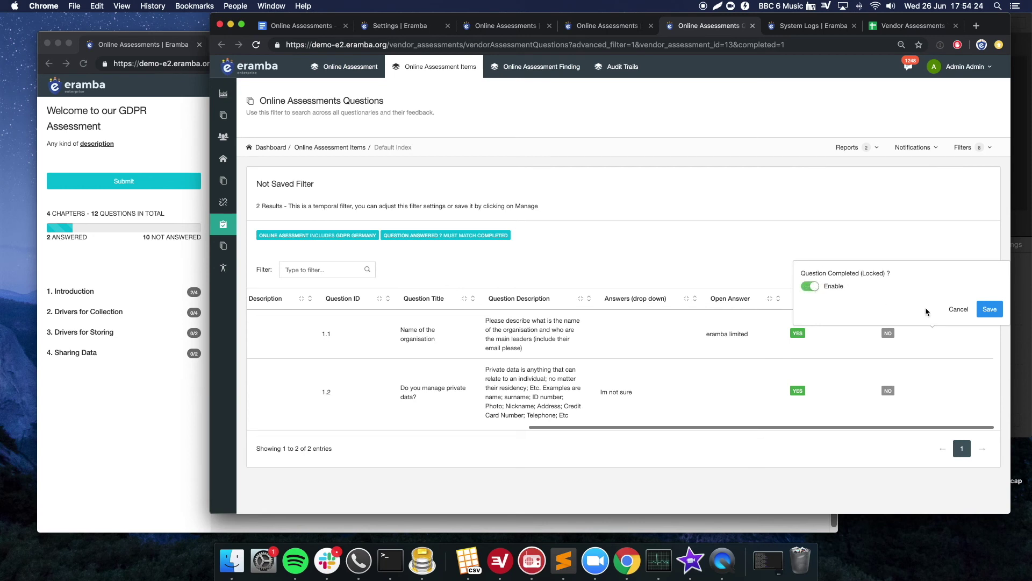
left_click(989, 311)
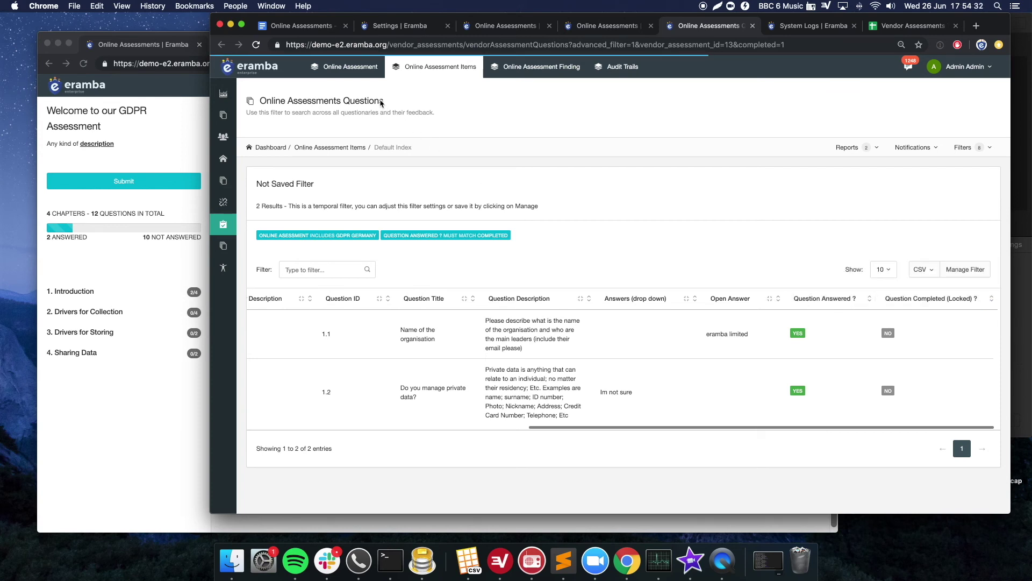
left_click(367, 73)
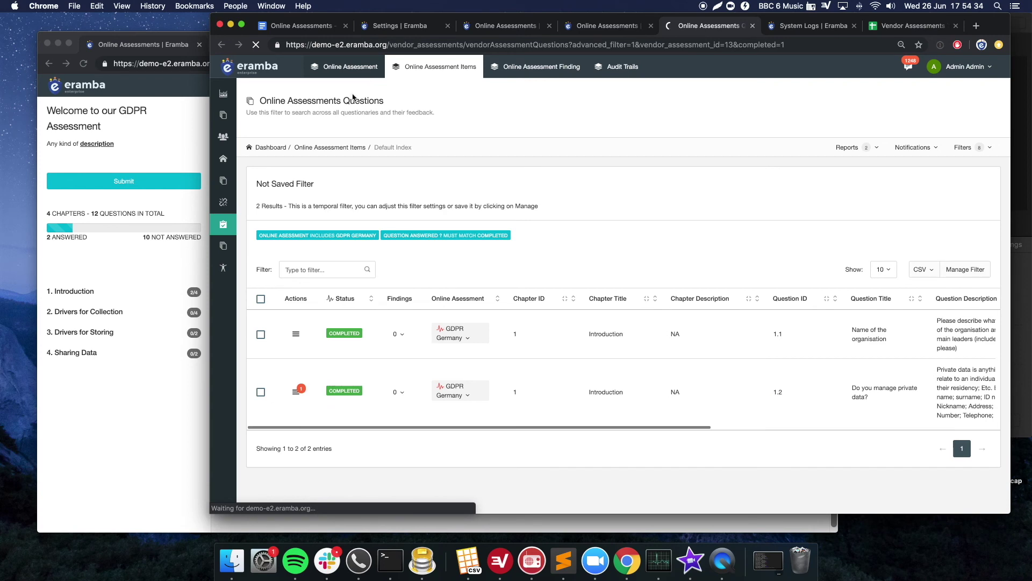
- Check the auditee portal's locked notice on question 1.1, then return to the admin assessments list
left_click(162, 386)
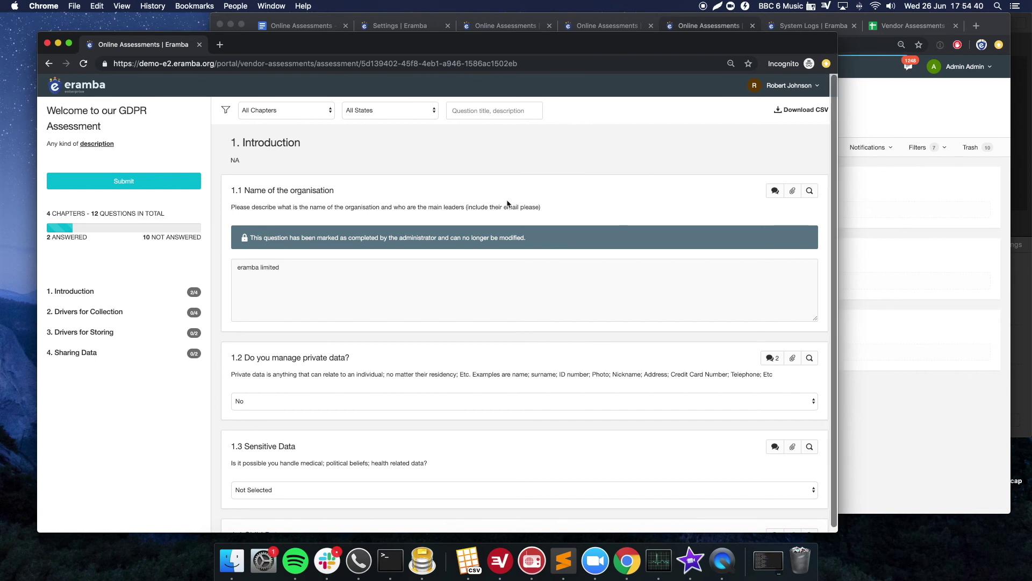
left_click_drag(412, 200, 302, 268)
left_click(295, 268)
left_click(883, 112)
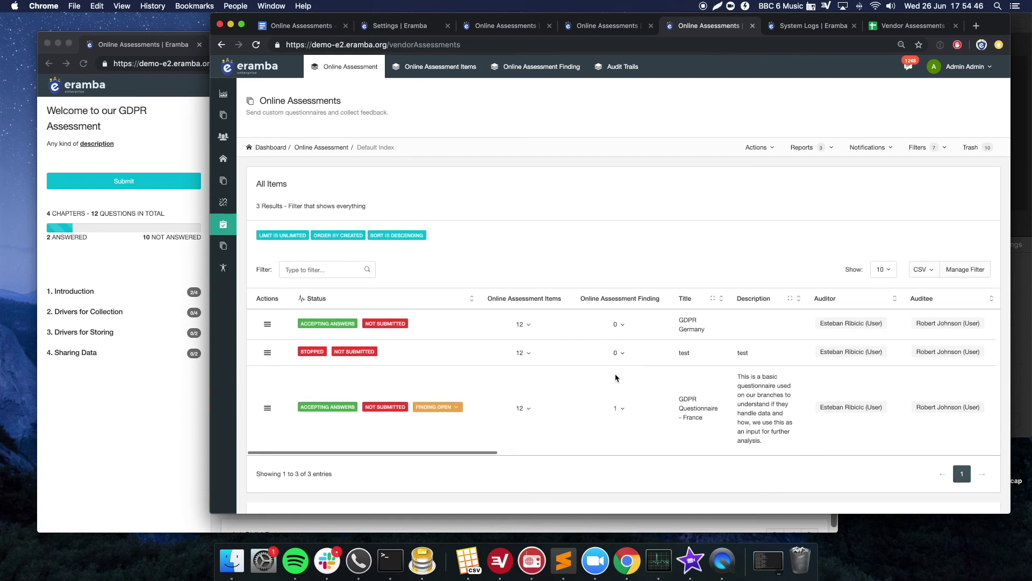
- Scroll the assessments table right to show completed items, findings, score 0 of 800 and audit trails
scroll(616, 377, "right", 5)
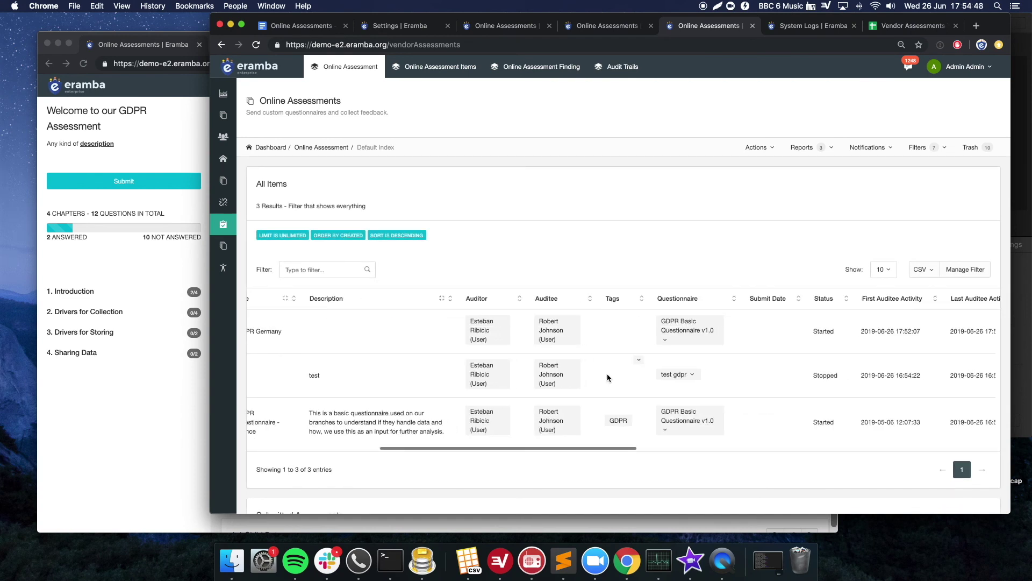
scroll(608, 377, "right", 5)
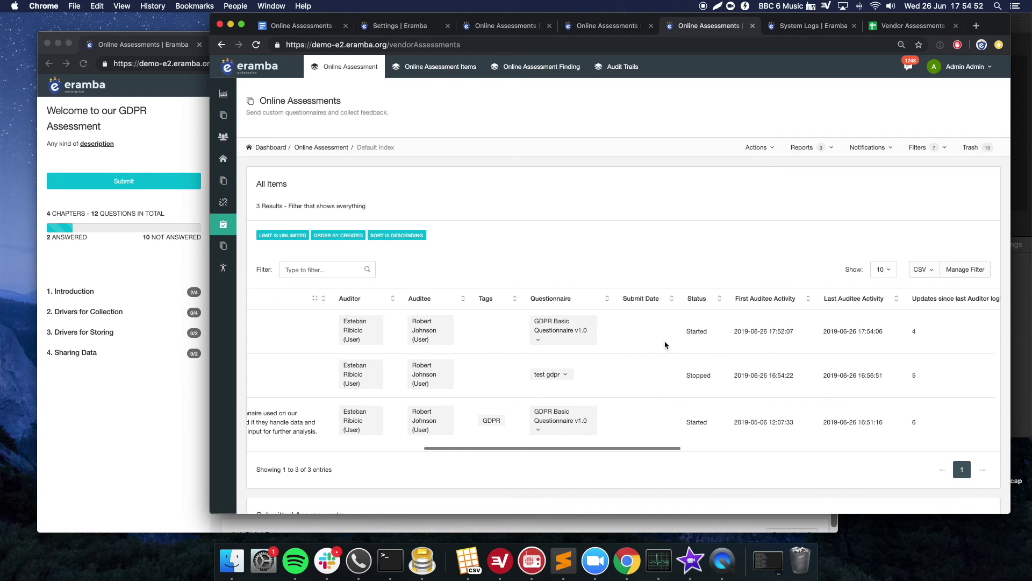
scroll(658, 347, "right", 10)
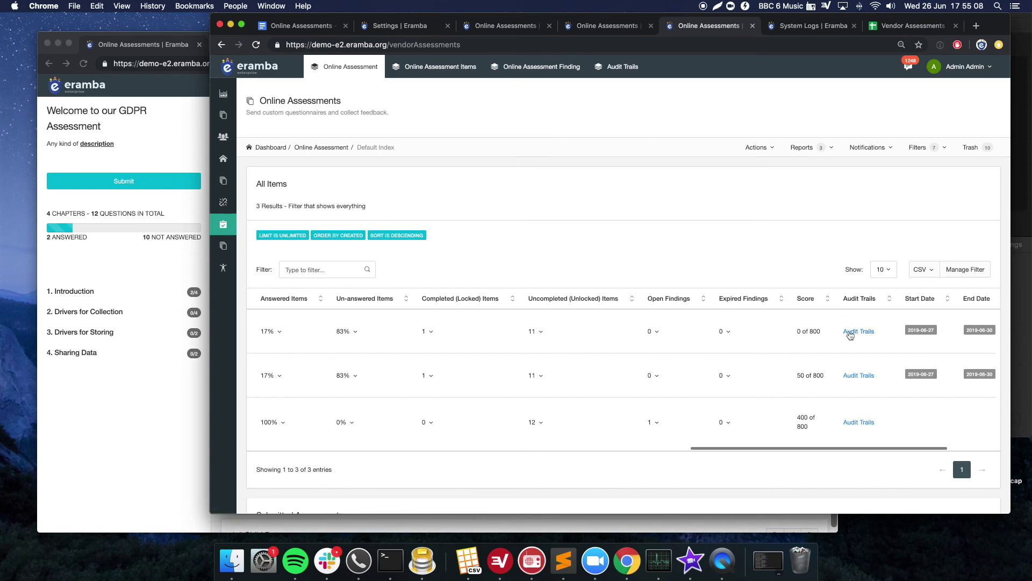
right_click(850, 332)
- Open GDPR Germany's audit trail in a new tab and review its answer, comment and answer-change entries
left_click(860, 337)
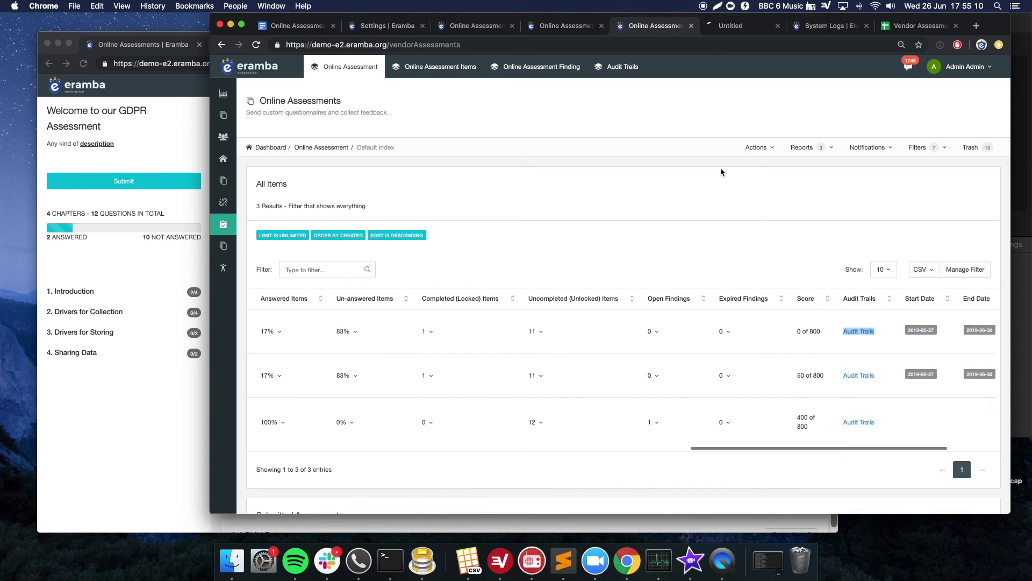
left_click(734, 28)
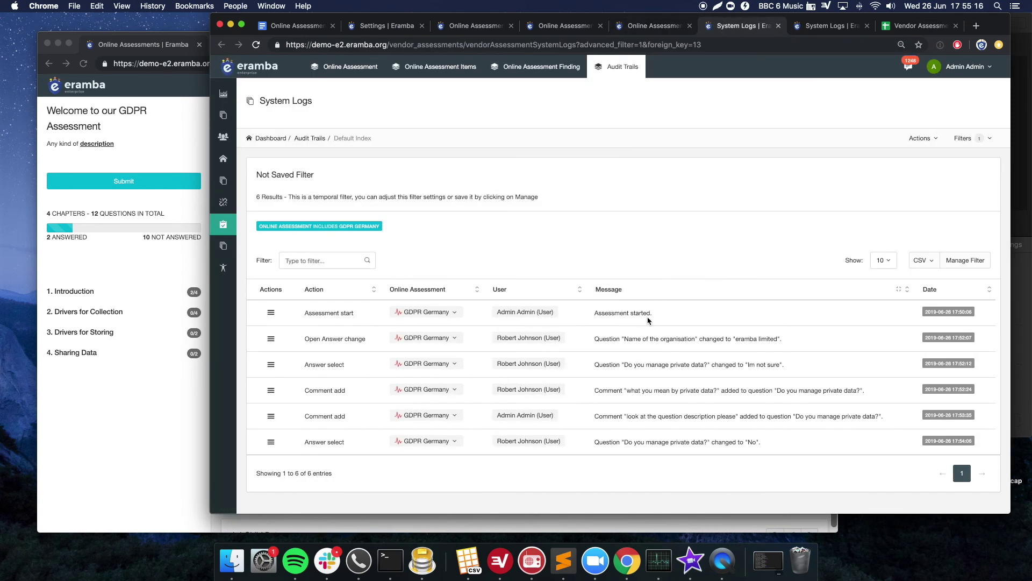
left_click_drag(592, 366, 777, 365)
left_click_drag(660, 390, 681, 416)
left_click_drag(603, 443, 760, 452)
left_click(760, 452)
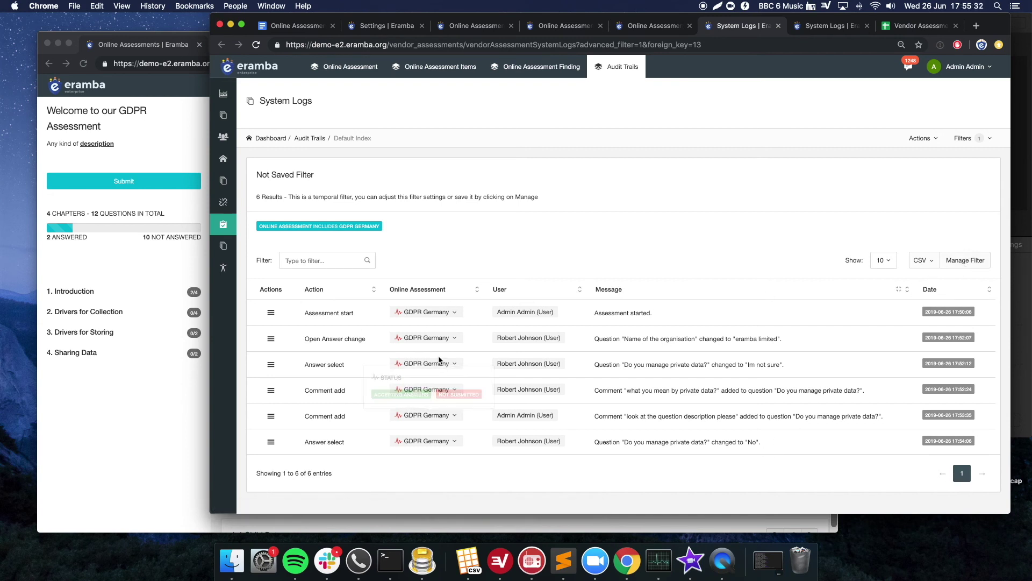
- In the auditee portal, change question 1.2 'Do you manage private data?' to Yes, then return to admin
left_click(554, 28)
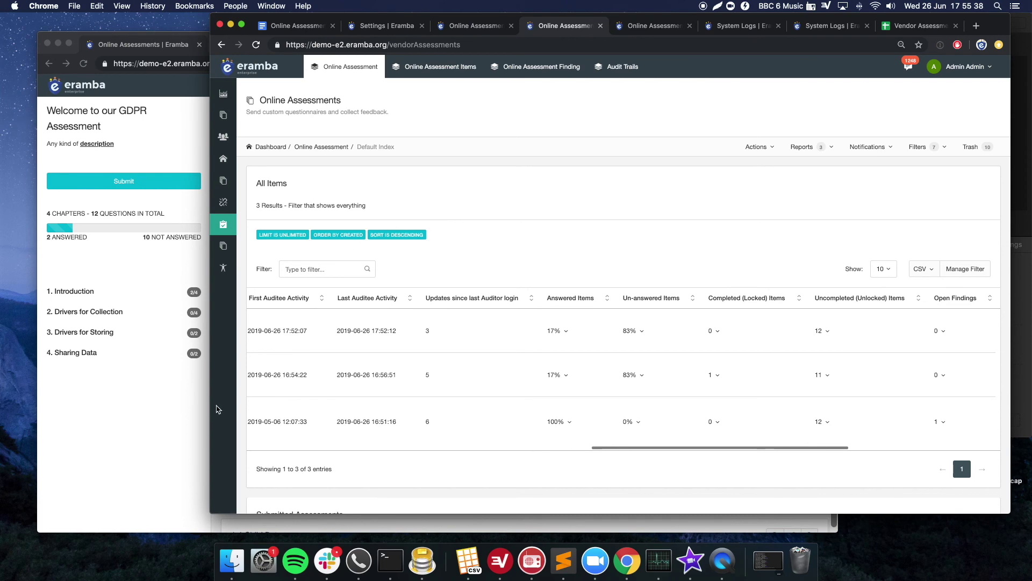
scroll(368, 381, "left", 10)
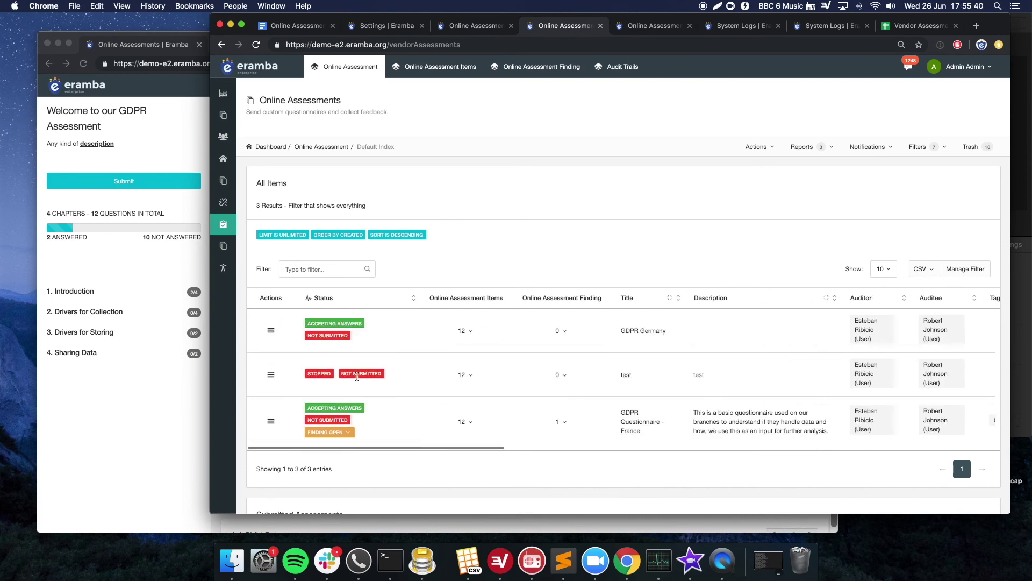
left_click(138, 406)
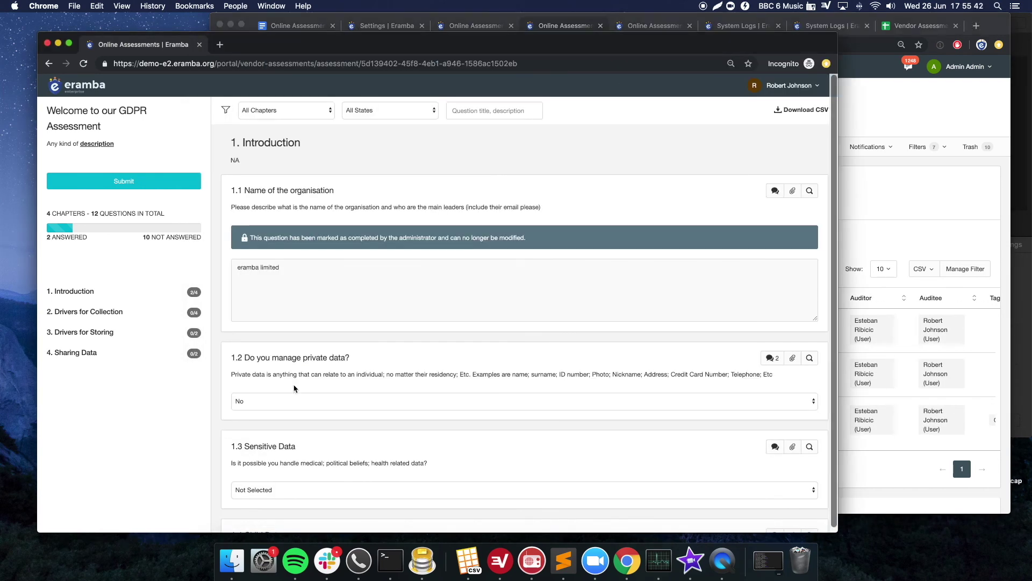
scroll(302, 382, "down", 2)
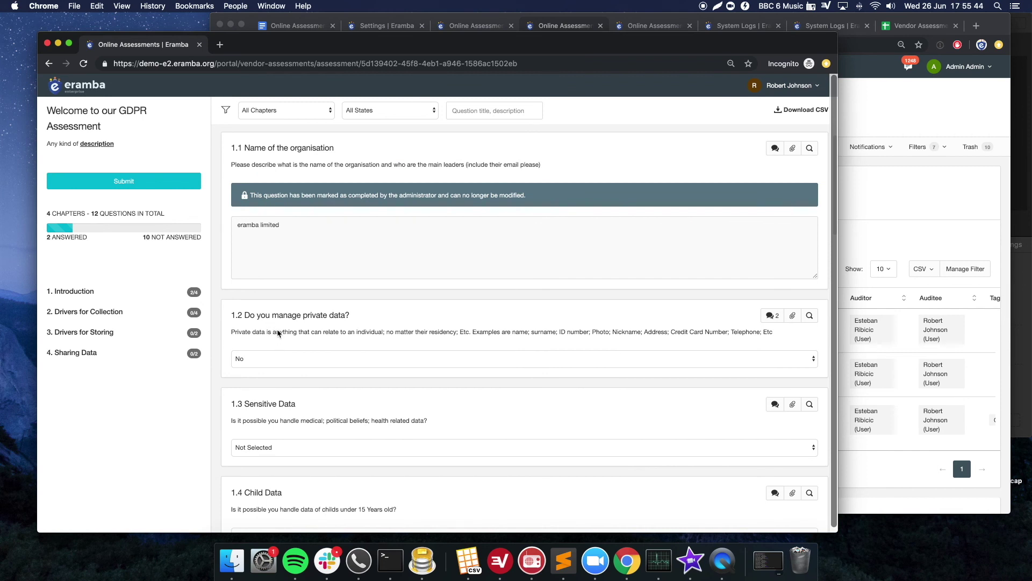
scroll(280, 336, "down", 1)
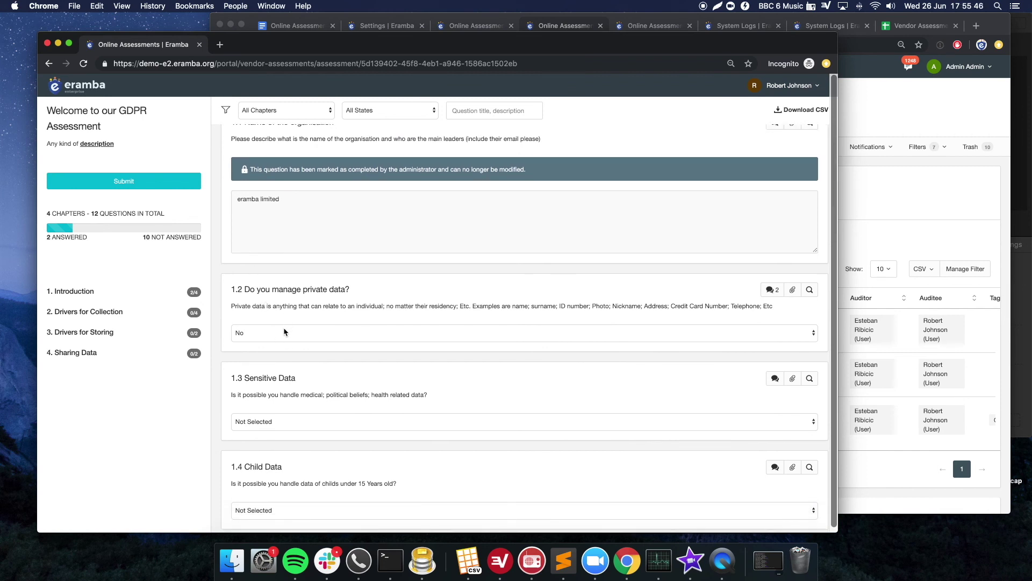
left_click(285, 332)
left_click(256, 324)
scroll(362, 356, "down", 1)
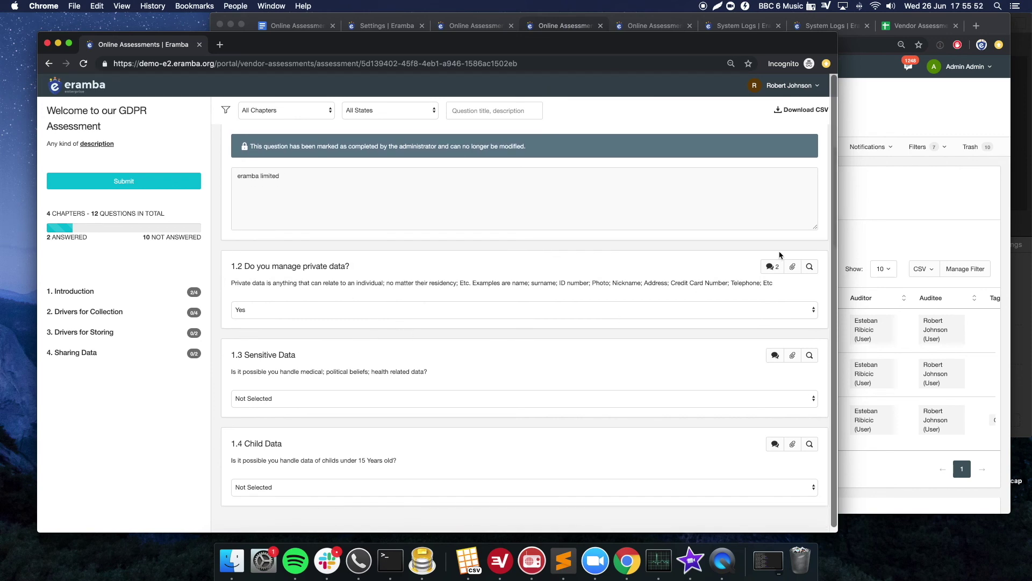
left_click(866, 209)
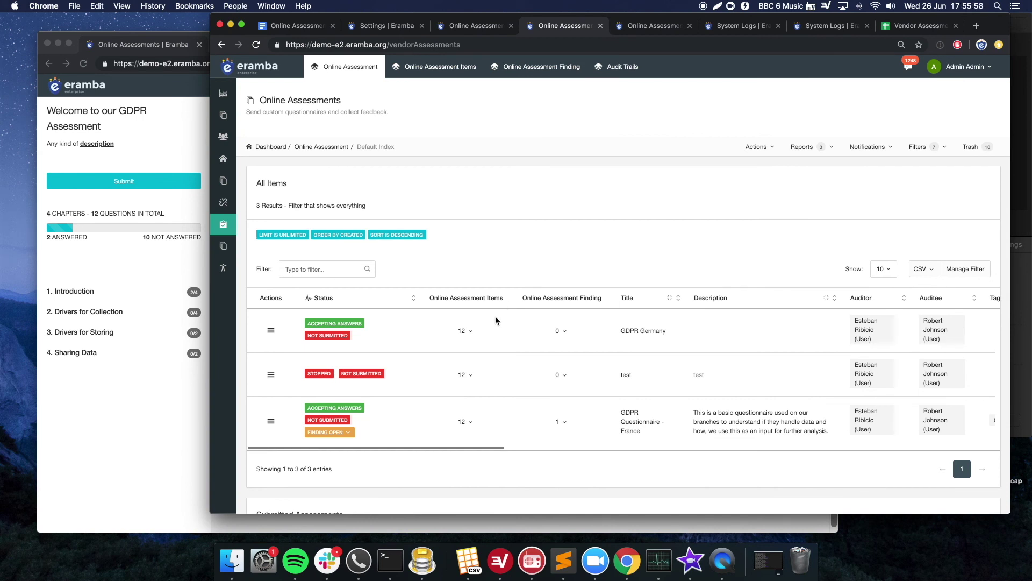
- Show all 12 GDPR Germany question items and open question 1.2's Findings menu
left_click(561, 330)
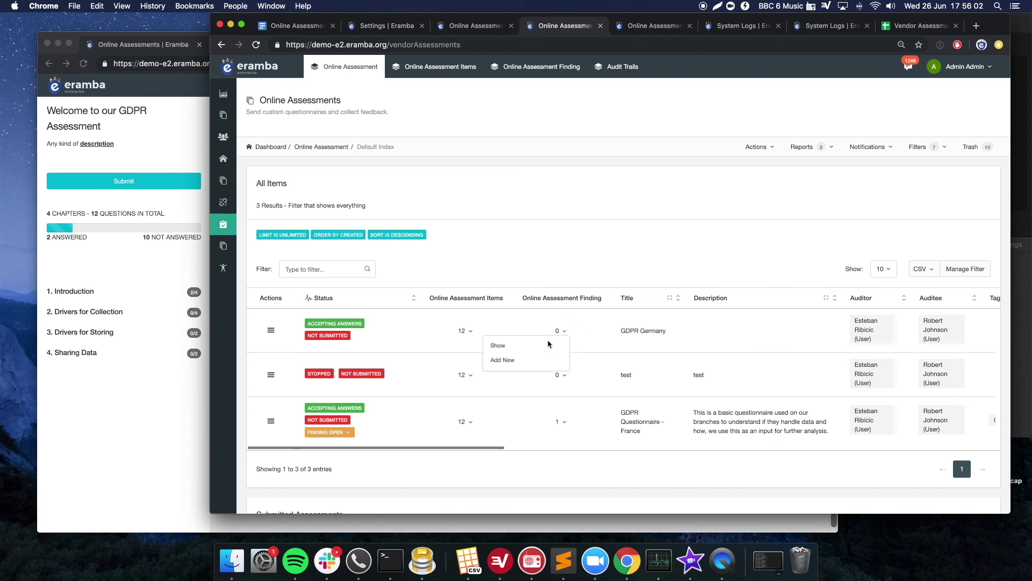
left_click_drag(524, 258, 476, 296)
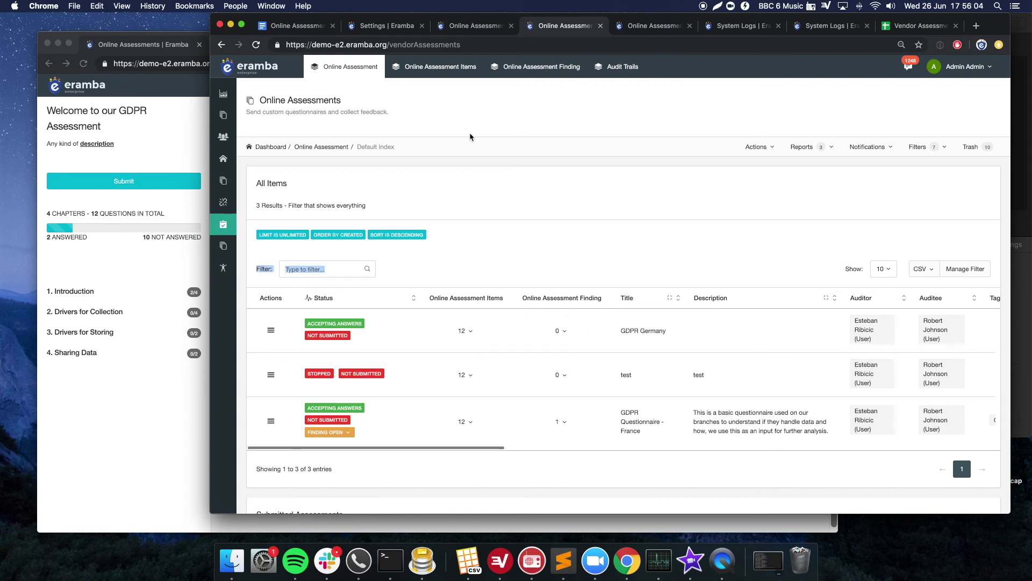
left_click(466, 329)
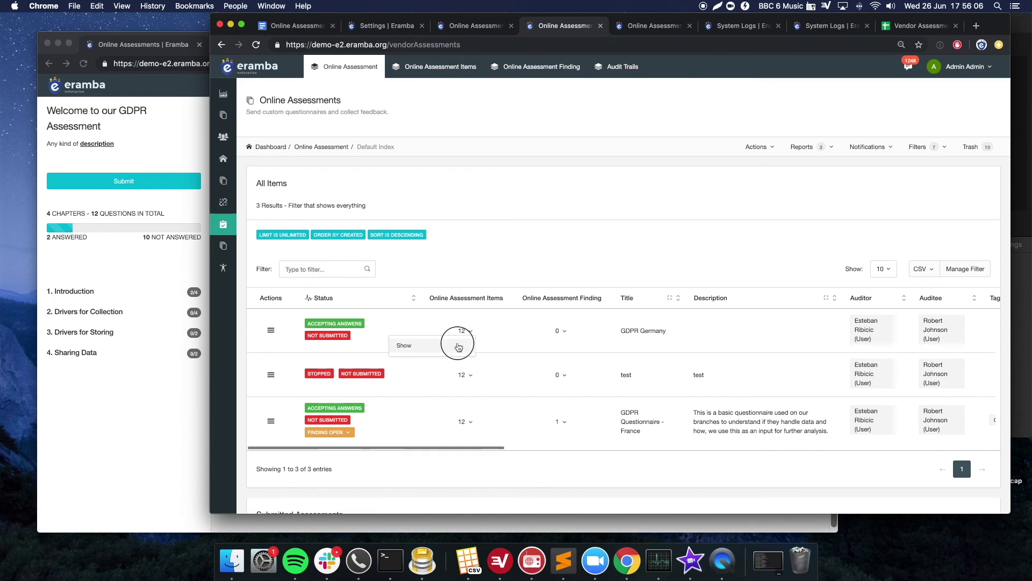
left_click(454, 340)
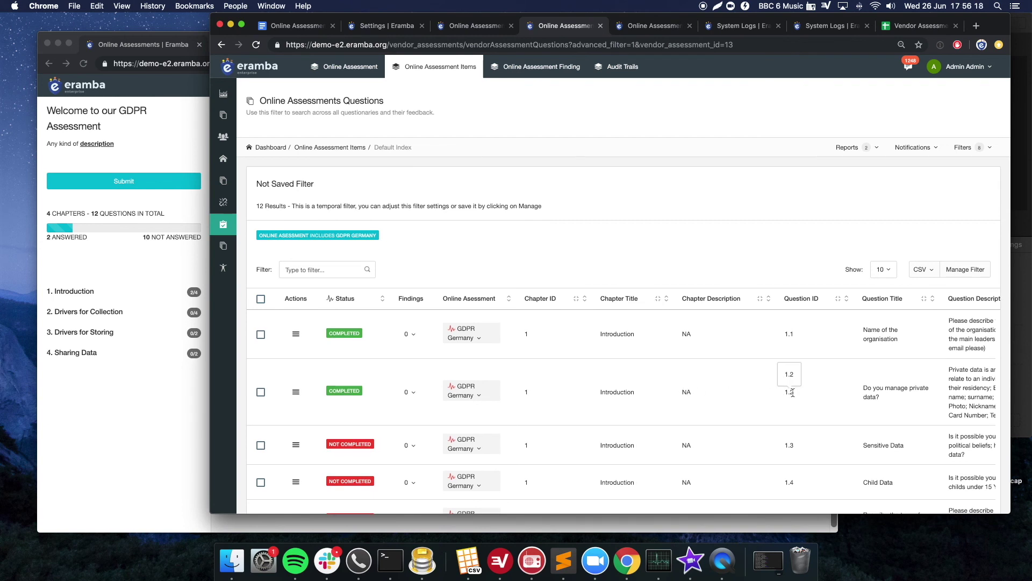
scroll(792, 393, "down", 2)
left_click(413, 363)
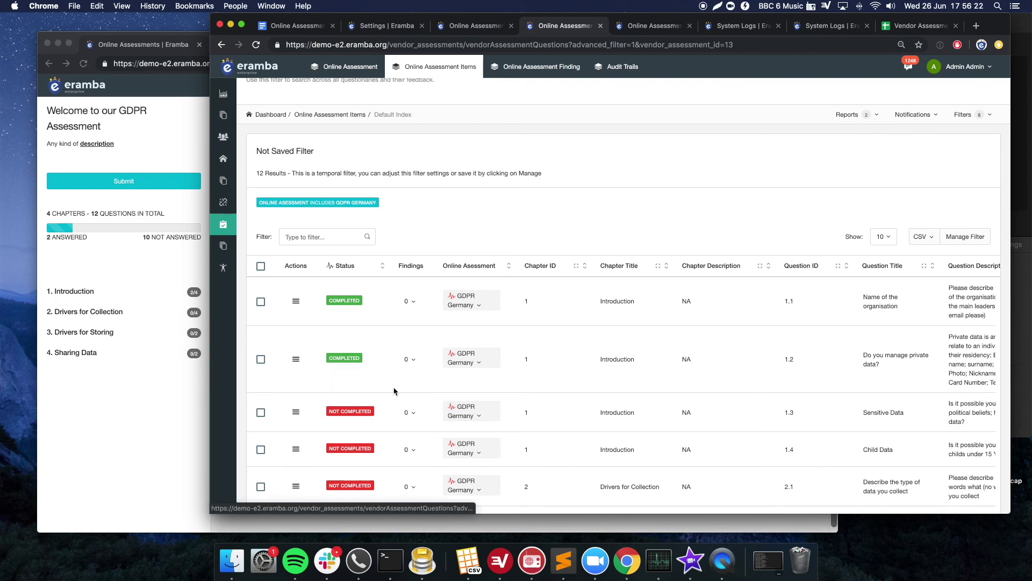
- Add a finding titled 'Missing Policy' with deadline 30 June 2019 to question 1.2 and save it
left_click(394, 389)
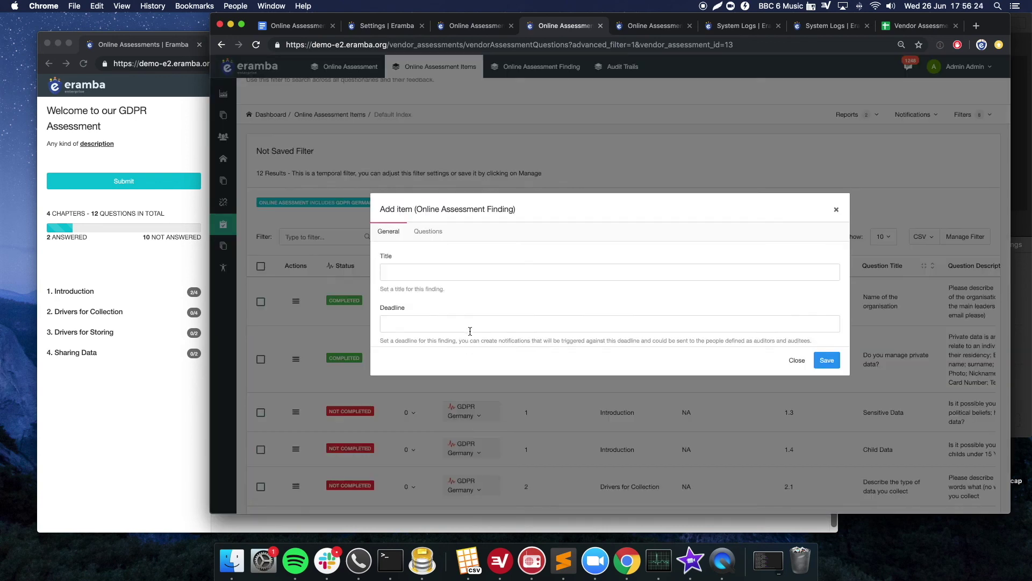
left_click(428, 160)
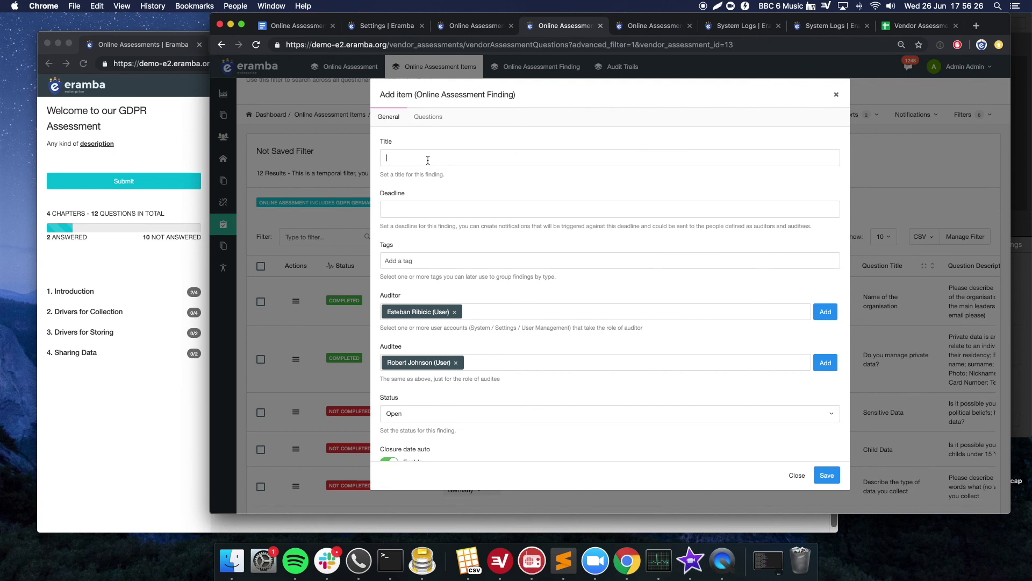
type("Missing Policy")
key("Tab")
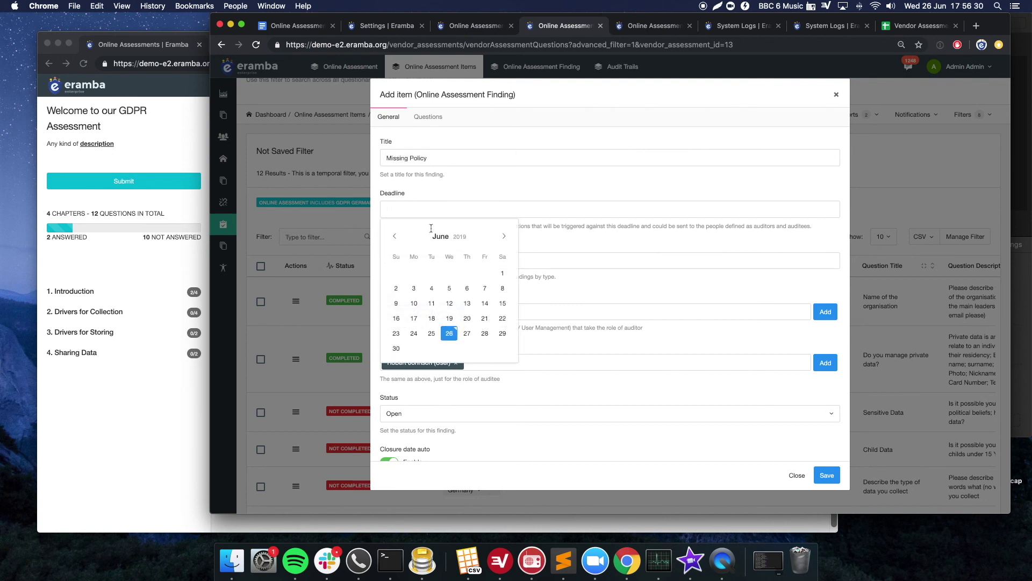
left_click(400, 350)
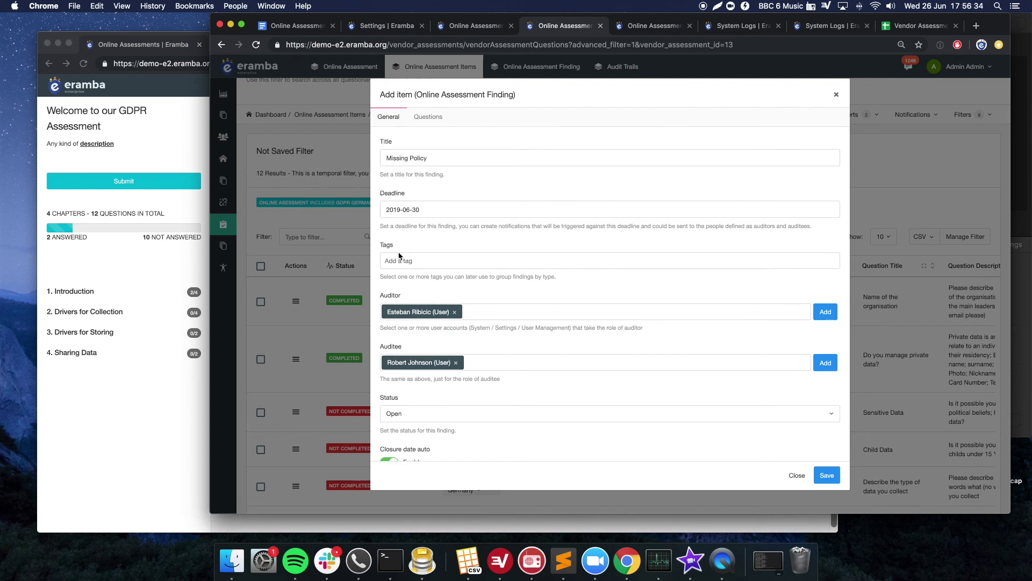
scroll(494, 304, "down", 2)
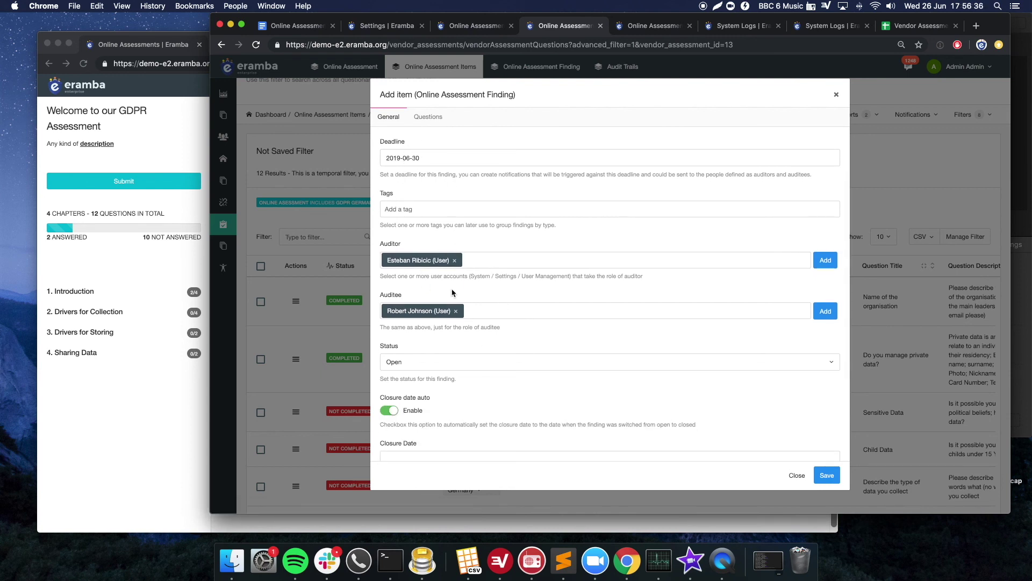
scroll(410, 299, "down", 3)
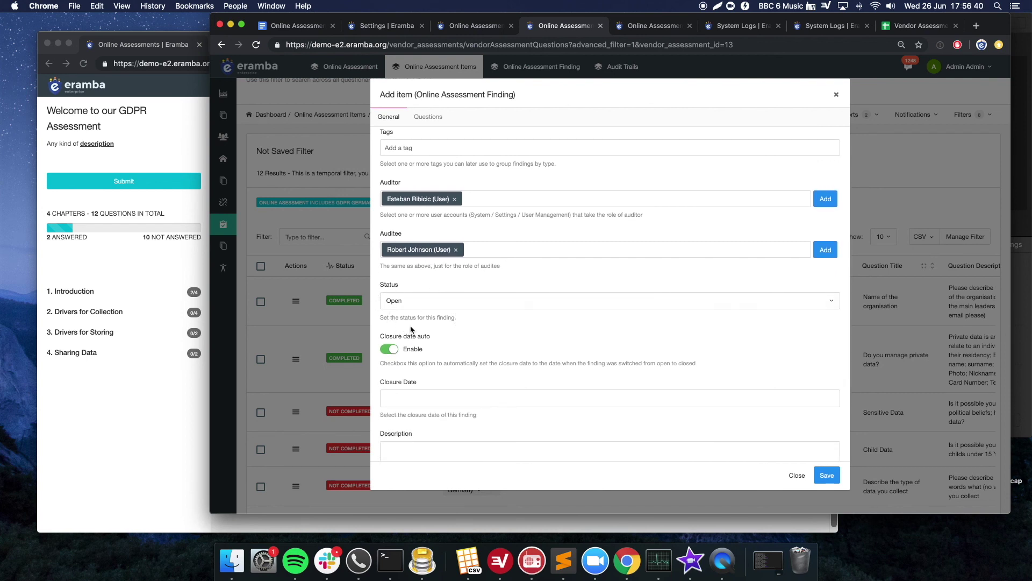
scroll(402, 330, "down", 3)
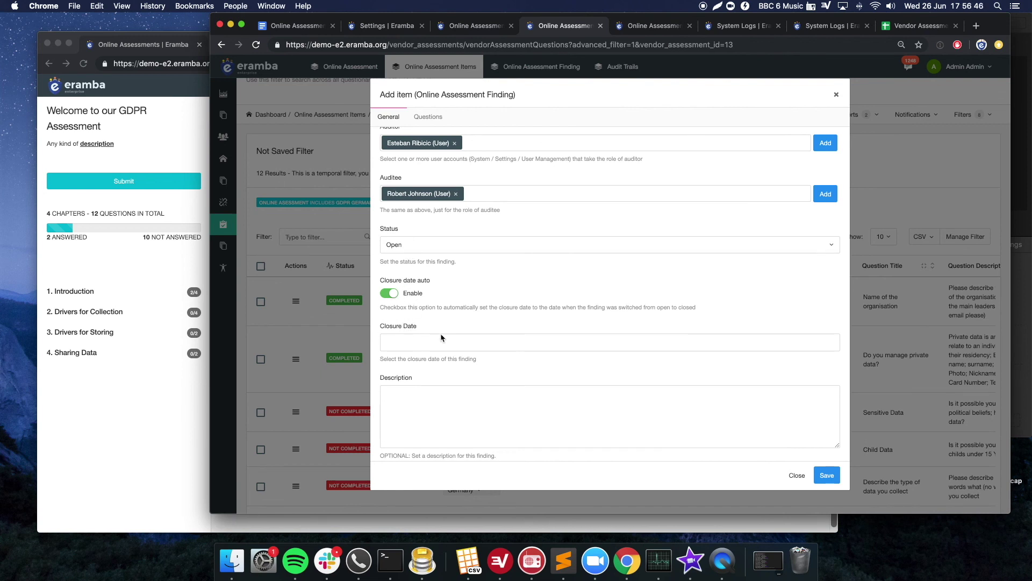
scroll(460, 351, "down", 1)
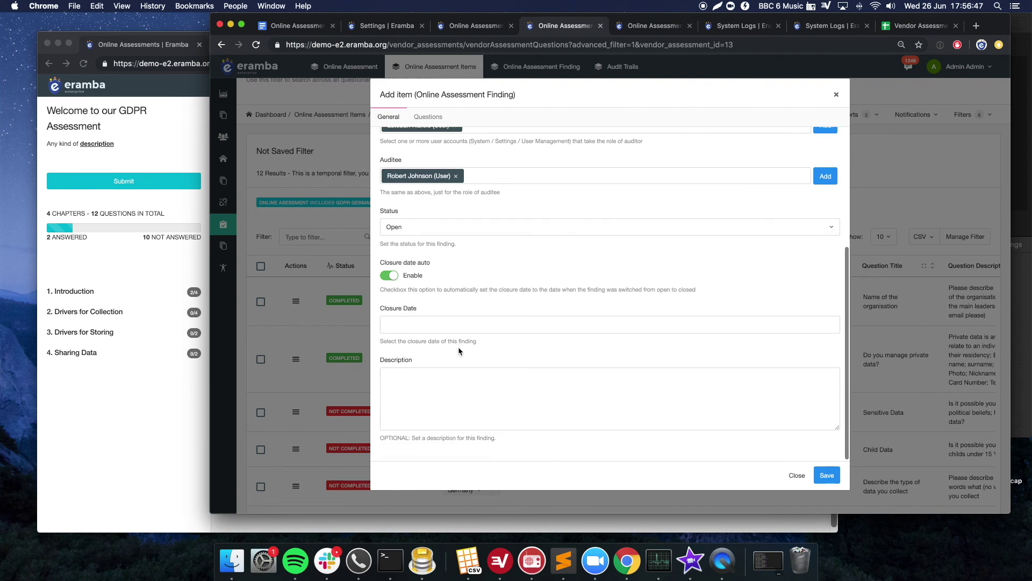
left_click(826, 477)
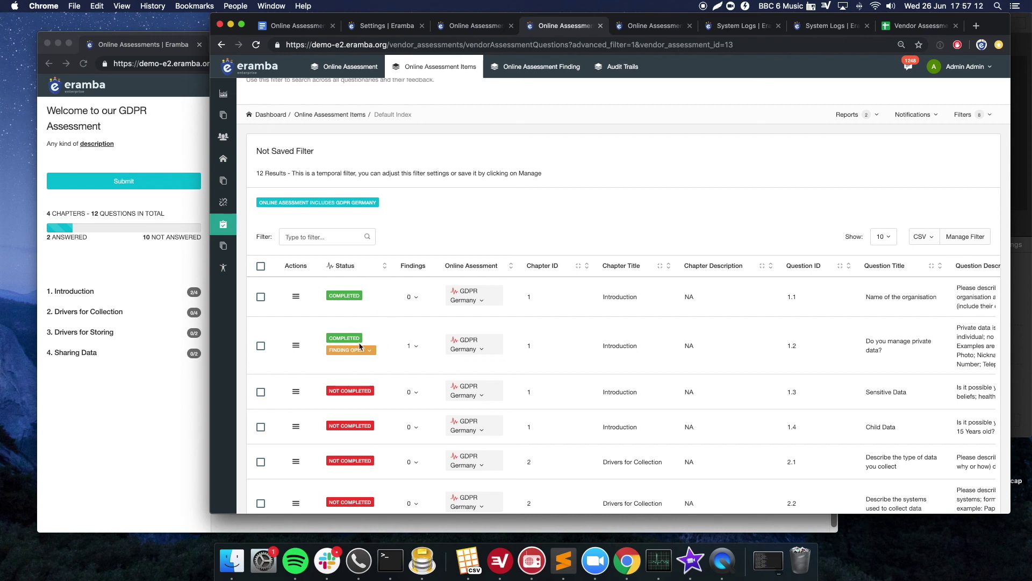
- Check question 1.2's finding options, then open the Online Assessment Findings list
scroll(412, 327, "right", 1)
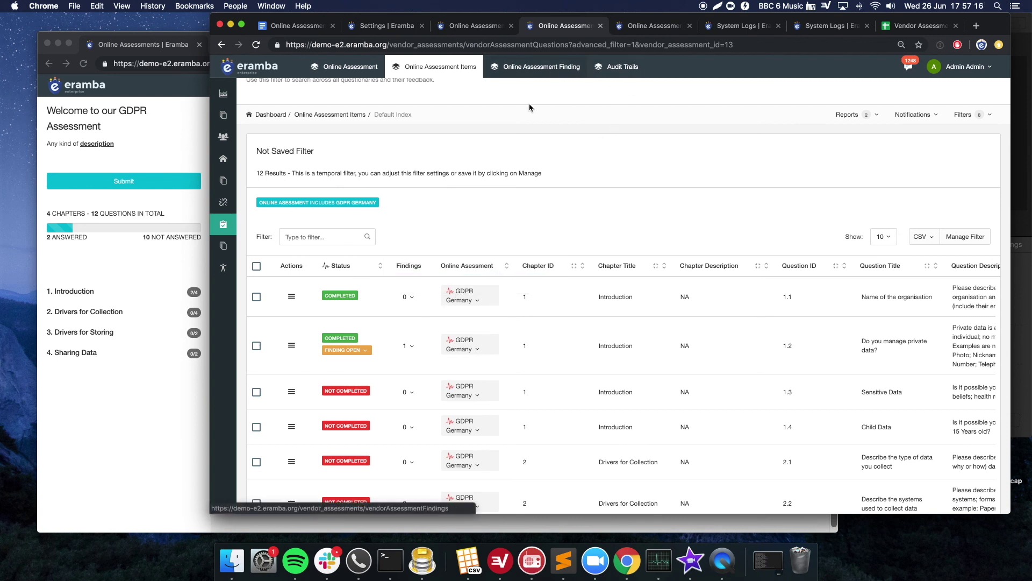
left_click(414, 348)
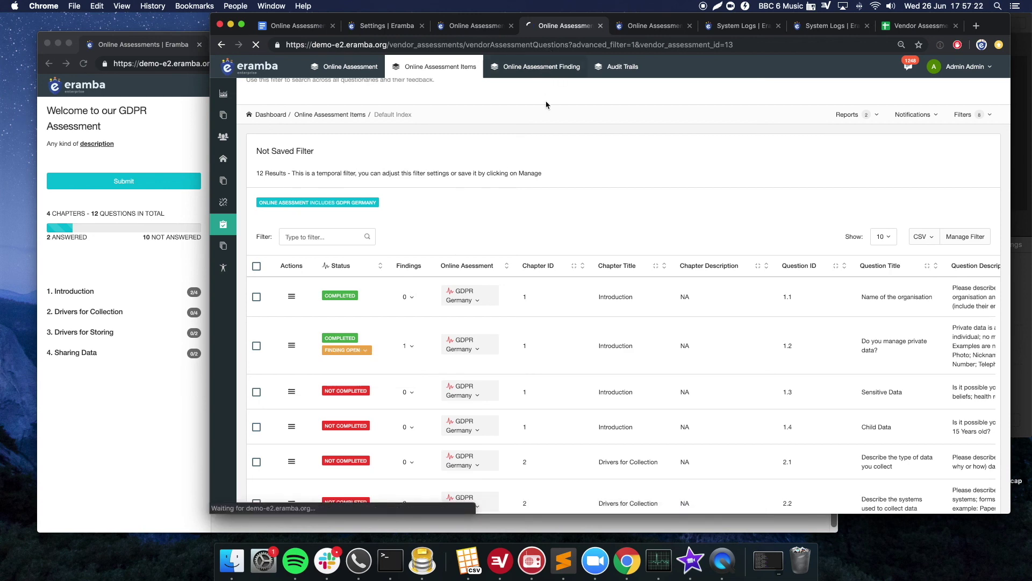
left_click(545, 68)
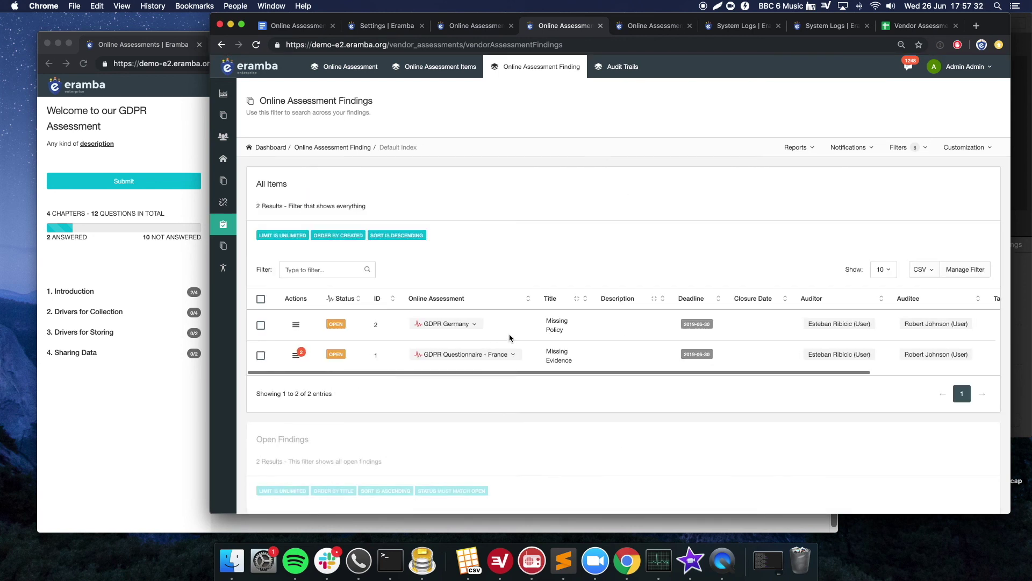
- Look over the findings' Notifications and Filters options, then return to the auditee portal
left_click(847, 147)
left_click(899, 148)
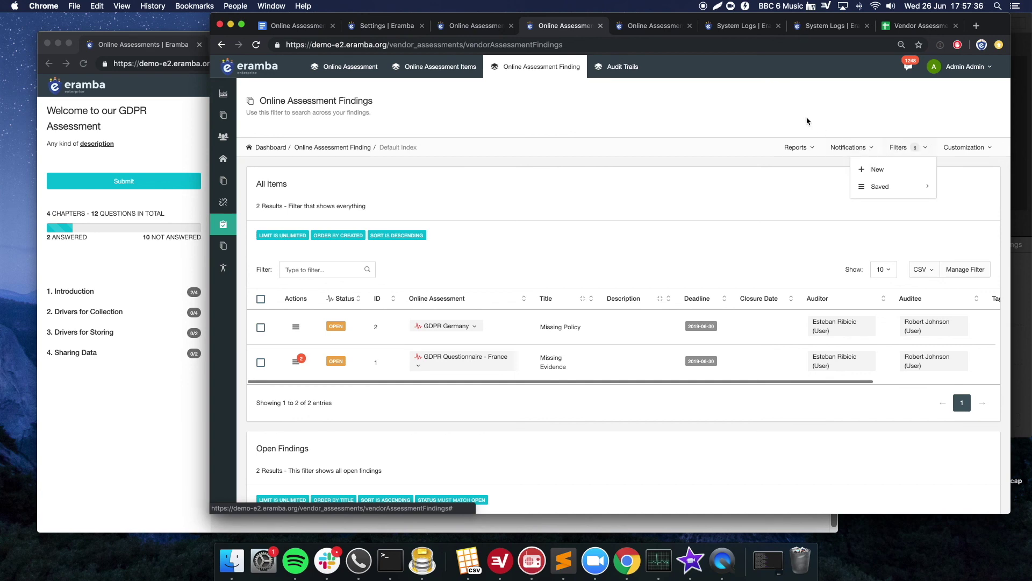
left_click(547, 161)
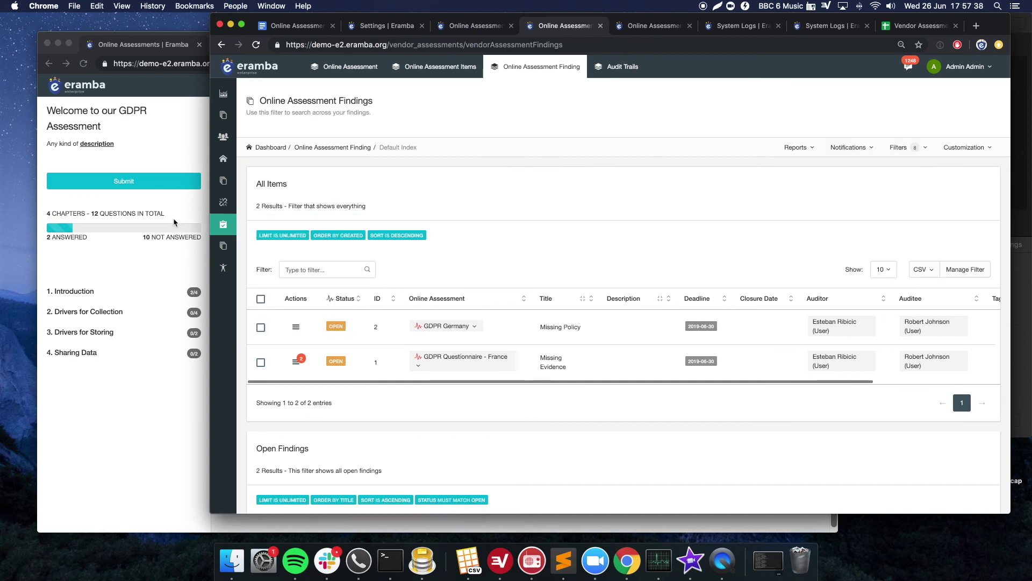
left_click(186, 202)
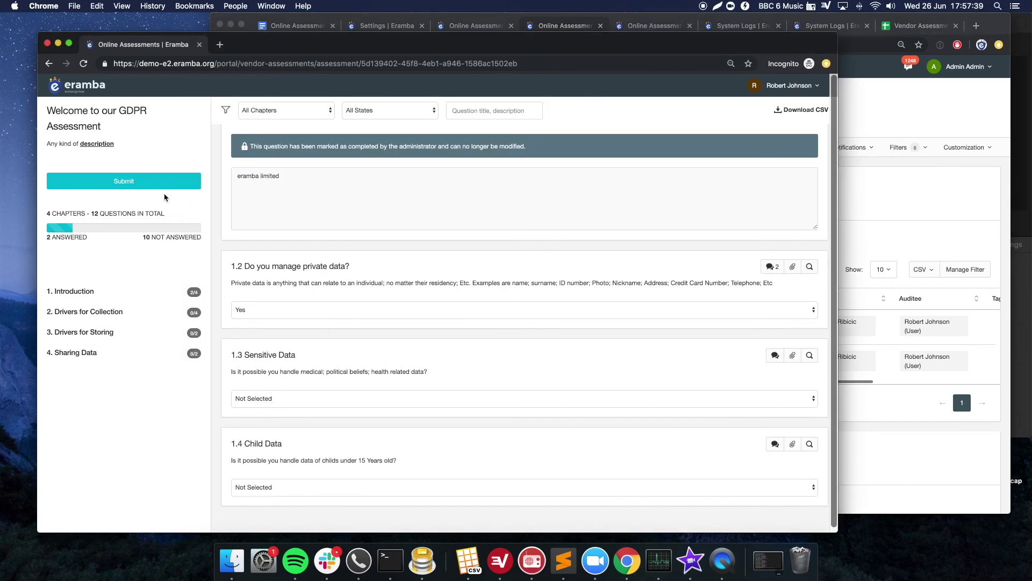
- Submit the GDPR Germany assessment as the auditee and view the admin Online Assessment list
left_click(119, 181)
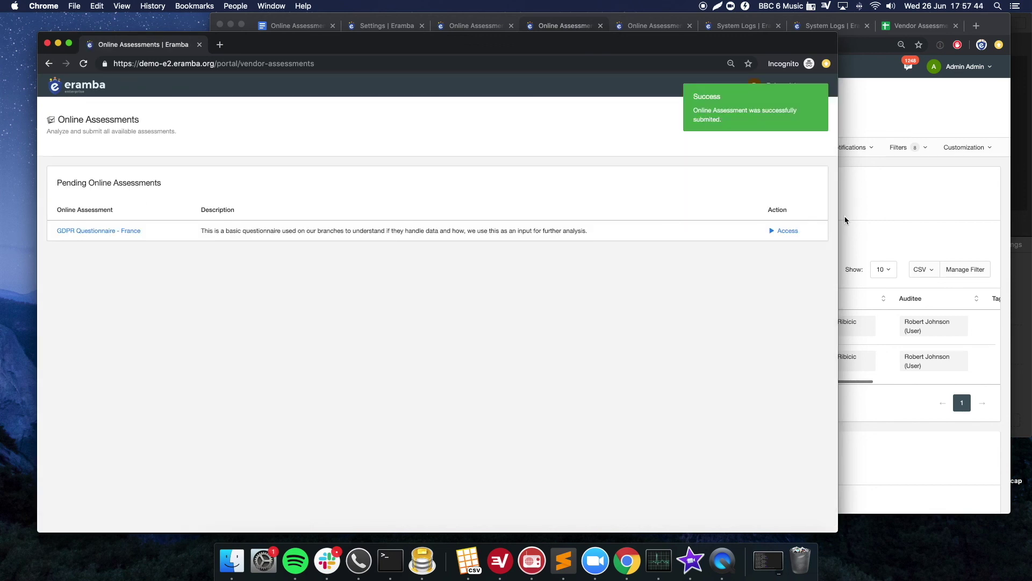
left_click(845, 220)
left_click(355, 67)
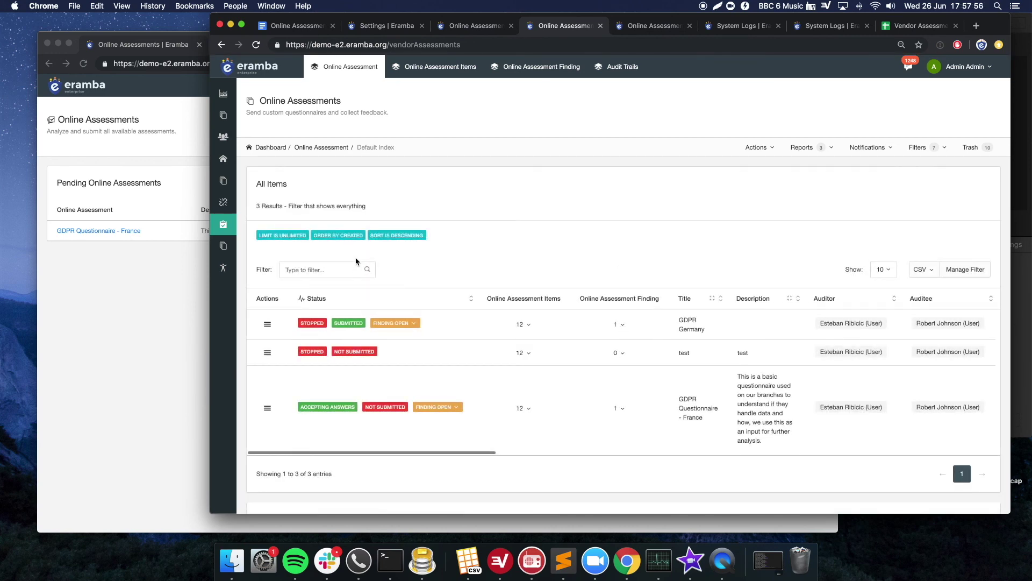
scroll(344, 280, "down", 1)
left_click_drag(301, 296, 335, 308)
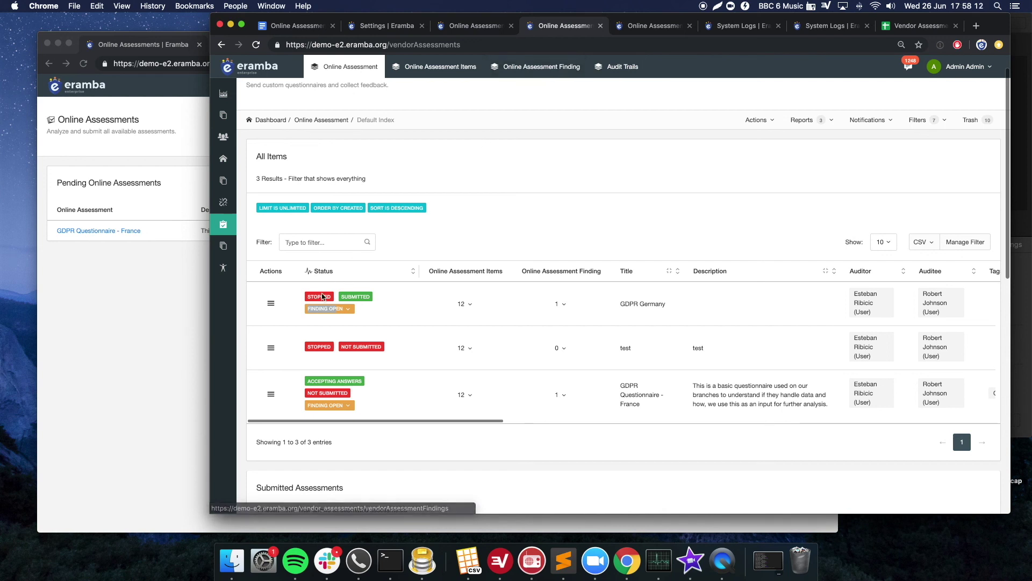
left_click(187, 280)
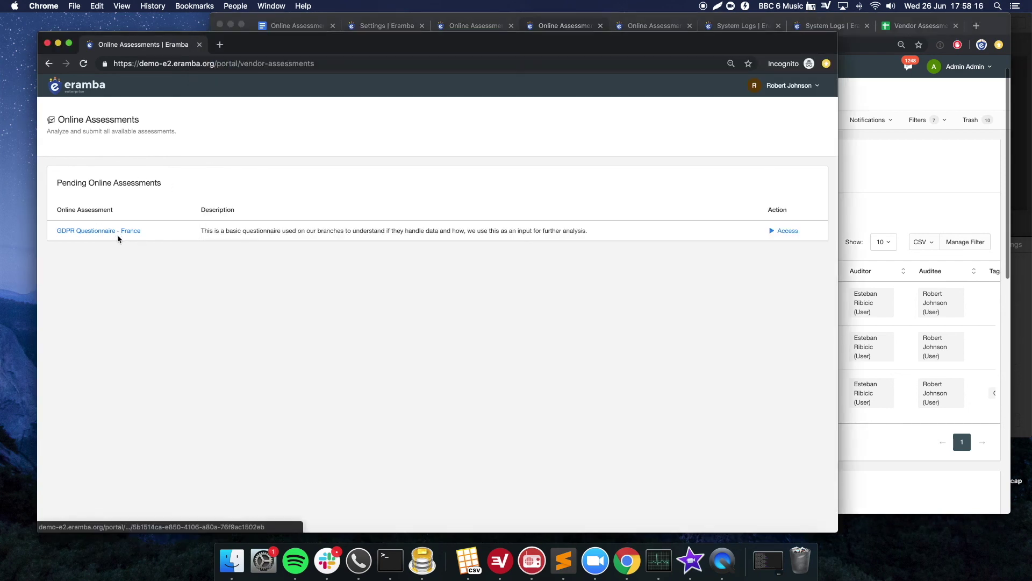
left_click(842, 173)
left_click_drag(625, 384, 625, 404)
left_click_drag(344, 381, 323, 380)
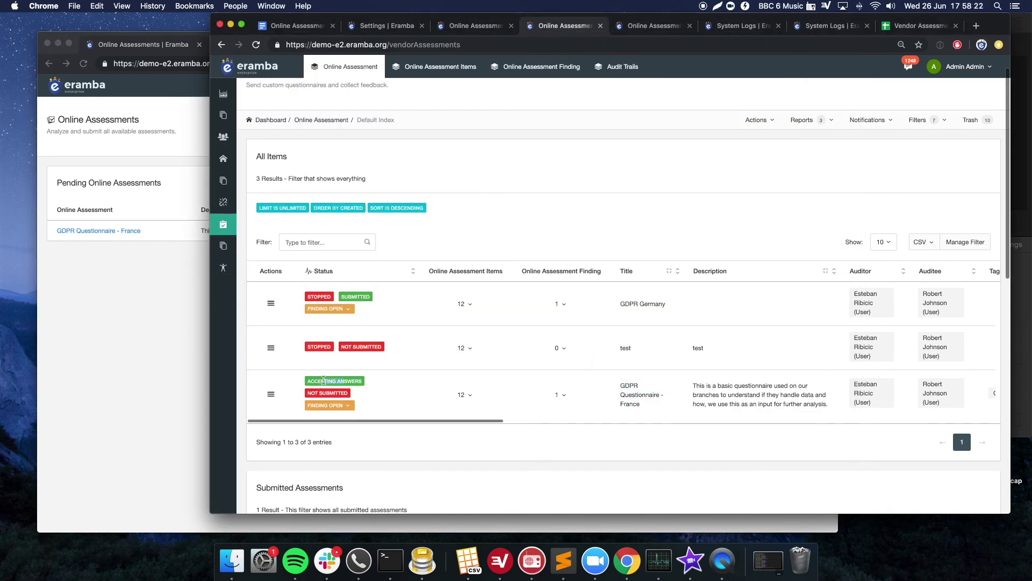
left_click(323, 310)
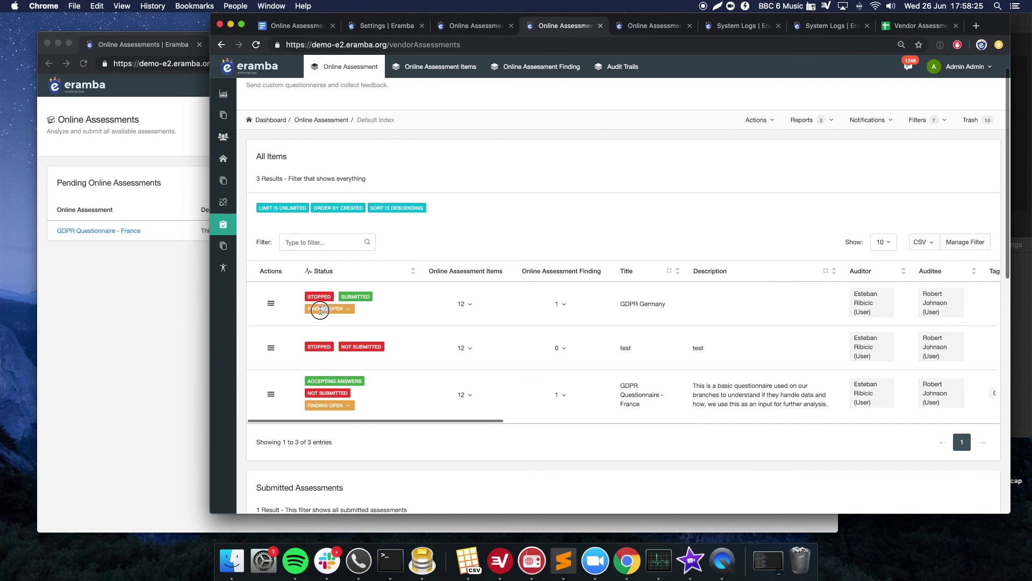
- Start the GDPR Germany assessment again from its action menu and confirm
left_click(271, 303)
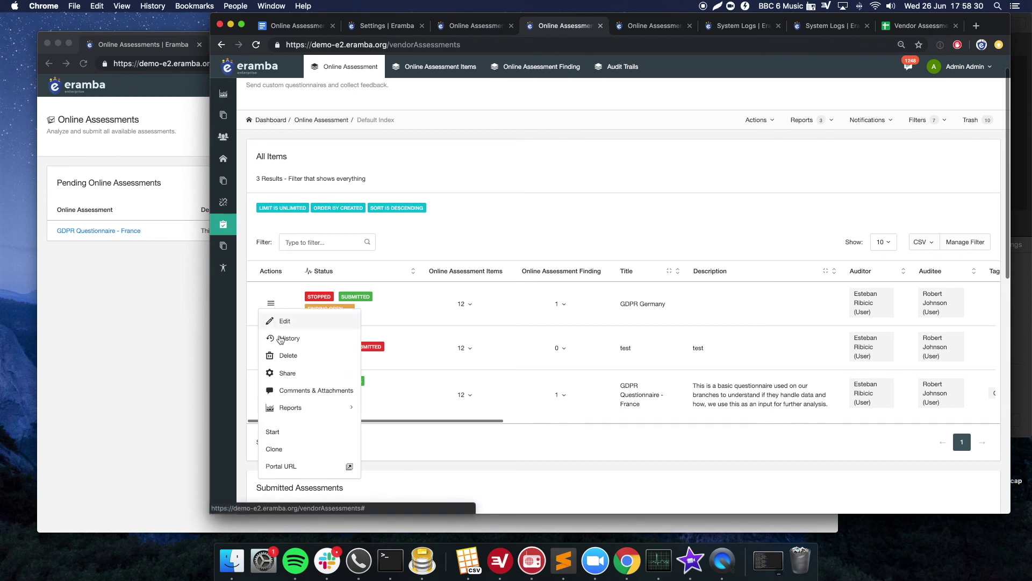
left_click(307, 437)
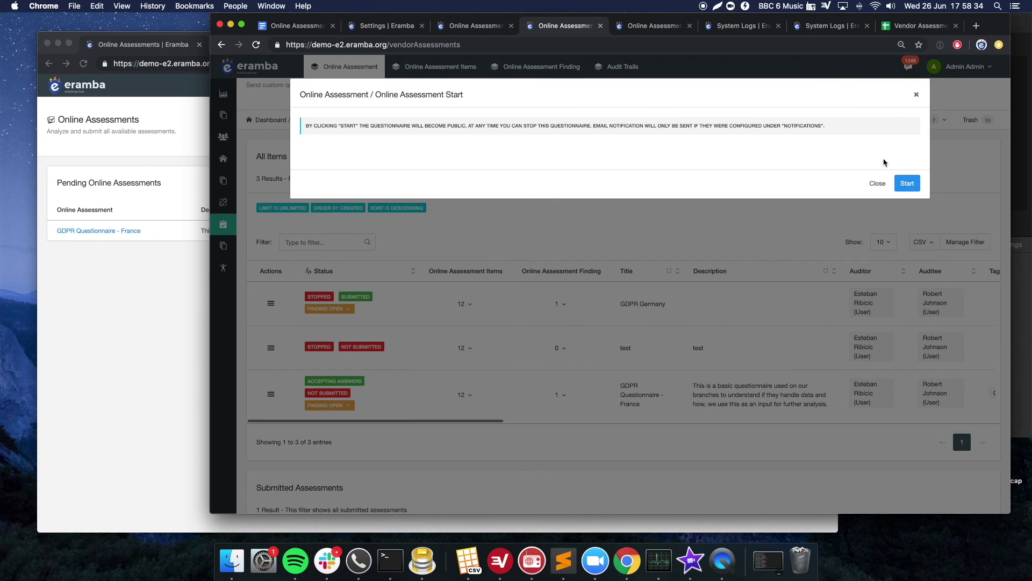
left_click(906, 182)
- Switch between portal and admin windows, then open and dismiss GDPR Germany's action menu
left_click(87, 292)
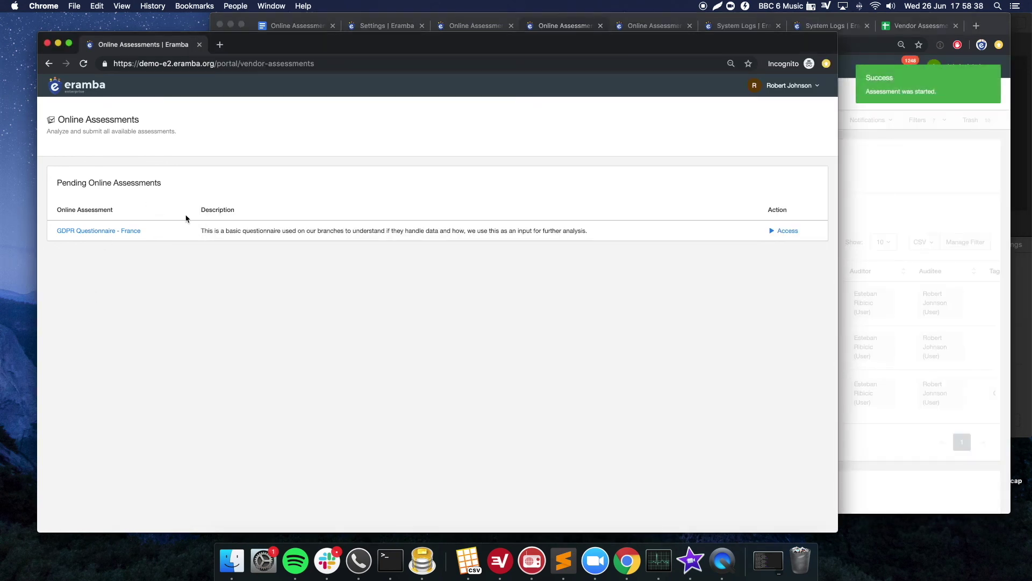
left_click(883, 175)
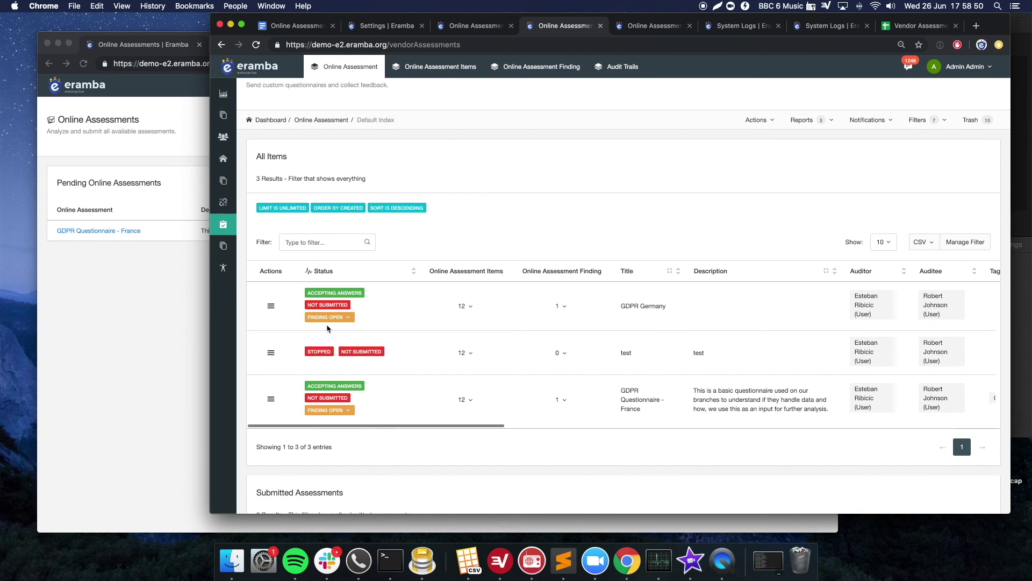
left_click(271, 306)
mouse_move(311, 416)
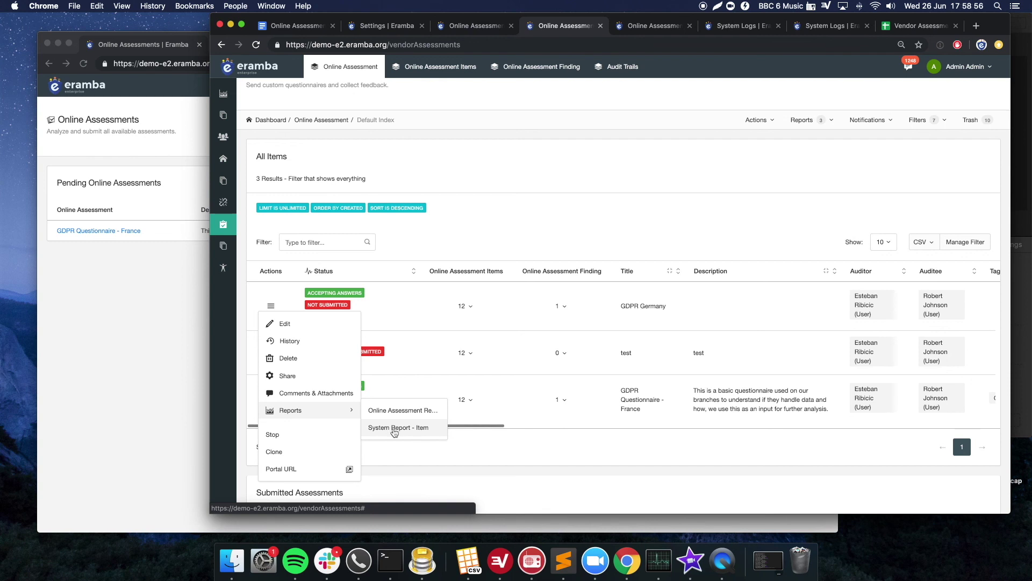
left_click(502, 205)
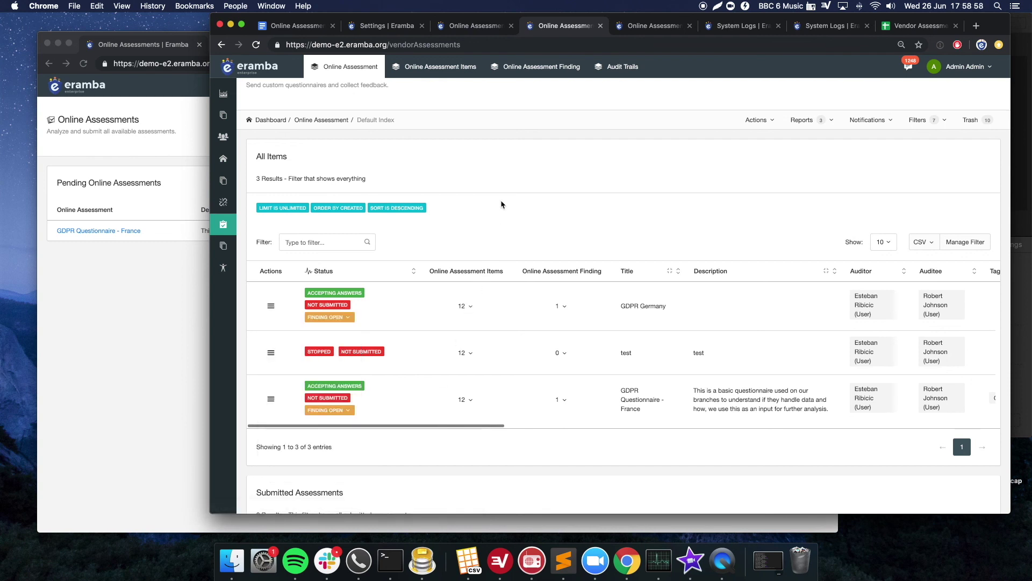